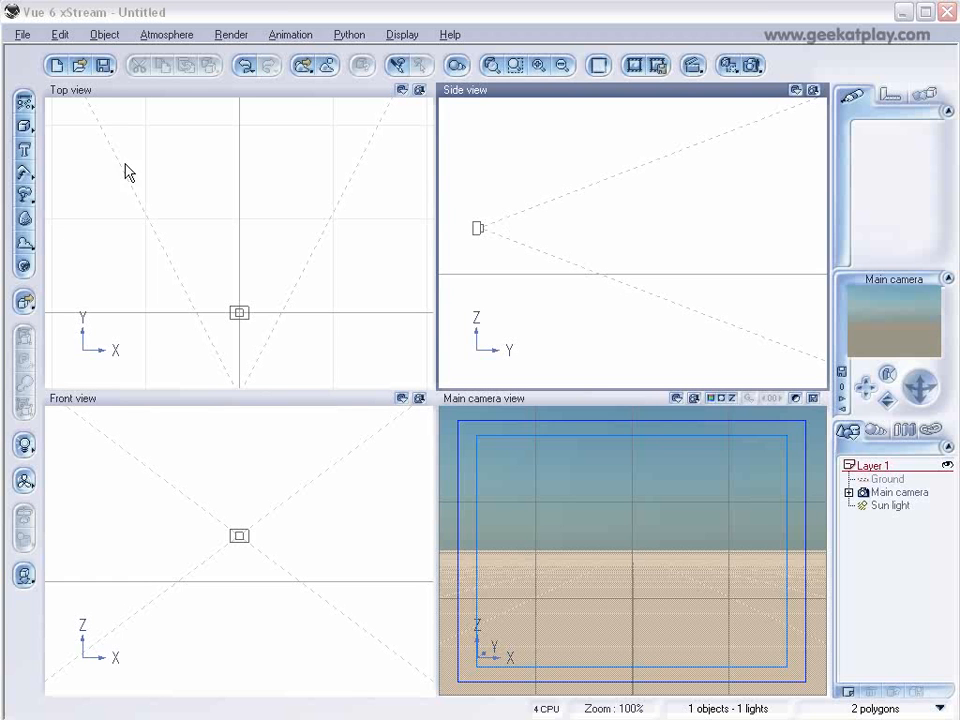
# Create a procedural terrain and open it in the Terrain Editor.
pyautogui.click(26, 176)
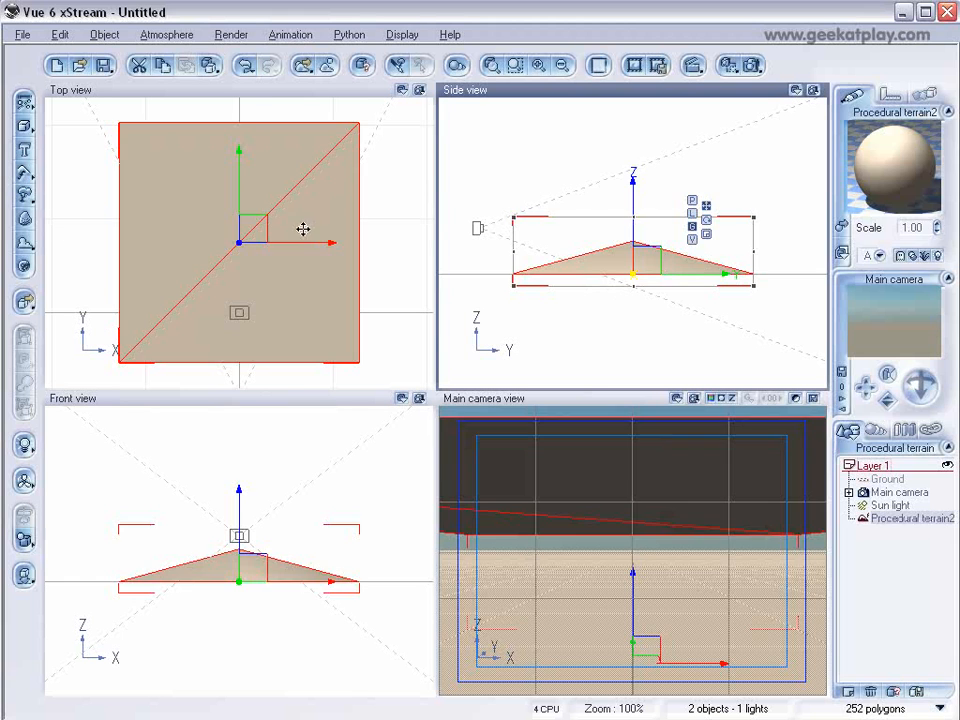
pyautogui.rightClick(200, 214)
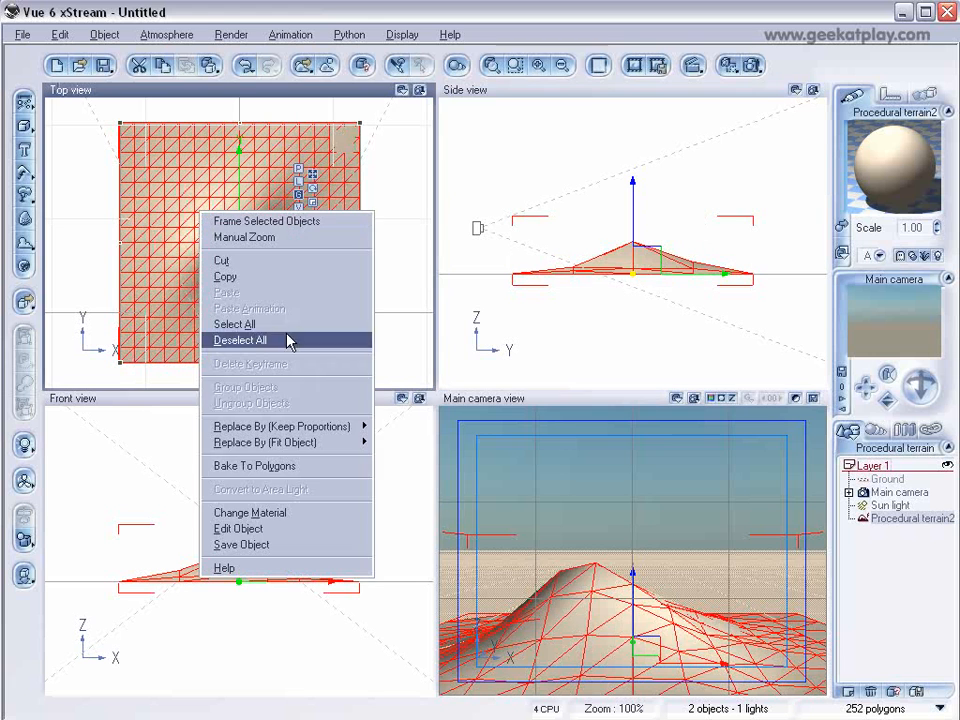
pyautogui.click(326, 528)
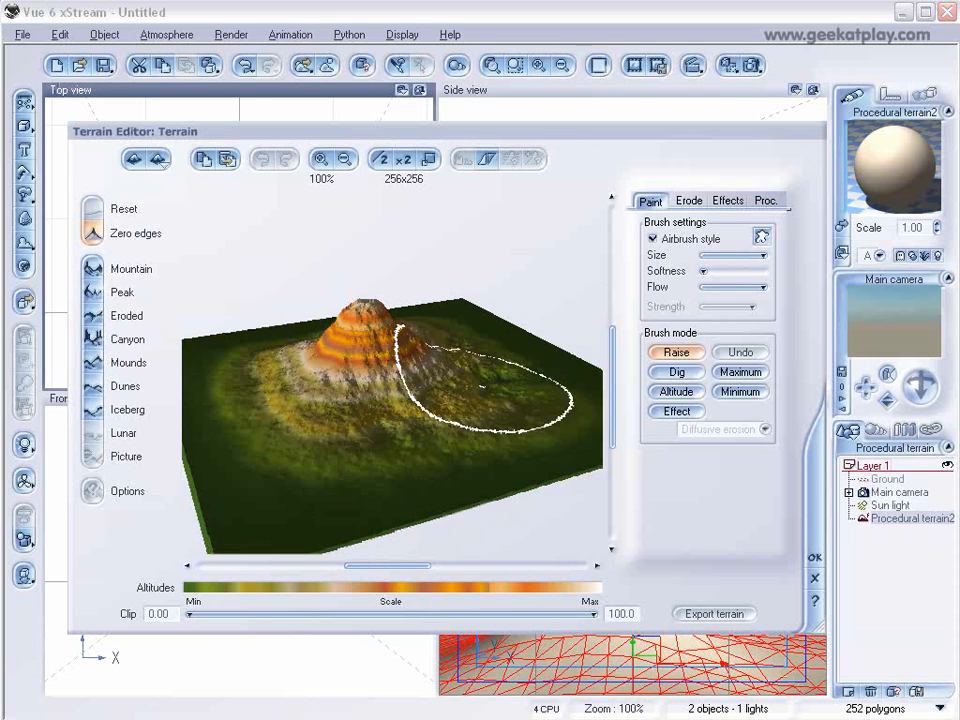
# Apply Zero edges to the terrain heightmap and confirm the Terrain Editor.
pyautogui.moveTo(480, 371); pyautogui.dragTo(469, 429, button='right')
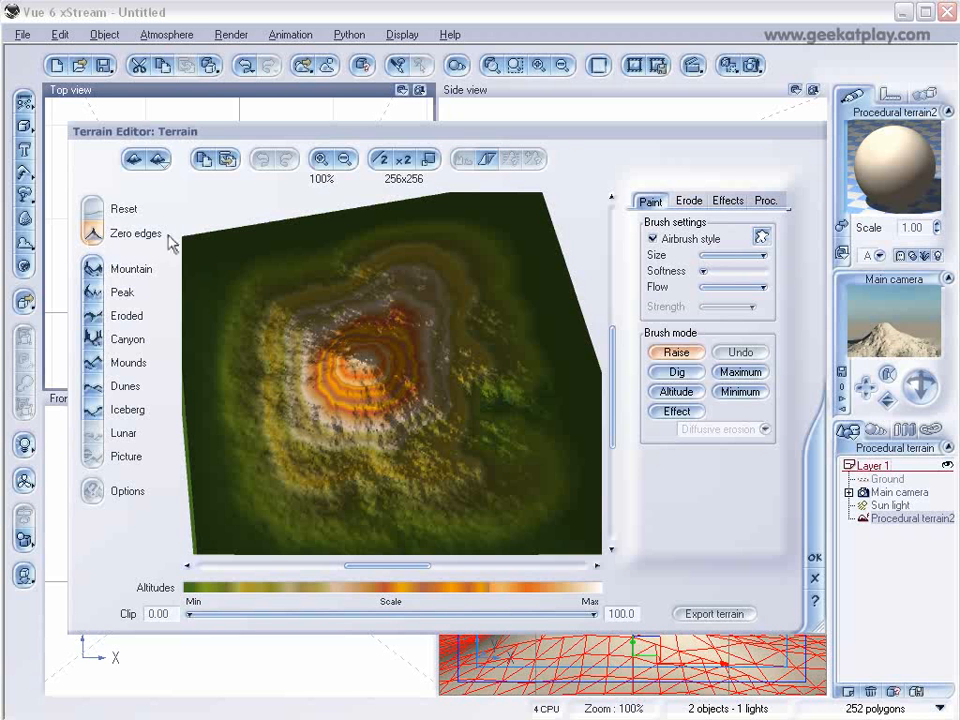
pyautogui.click(97, 240)
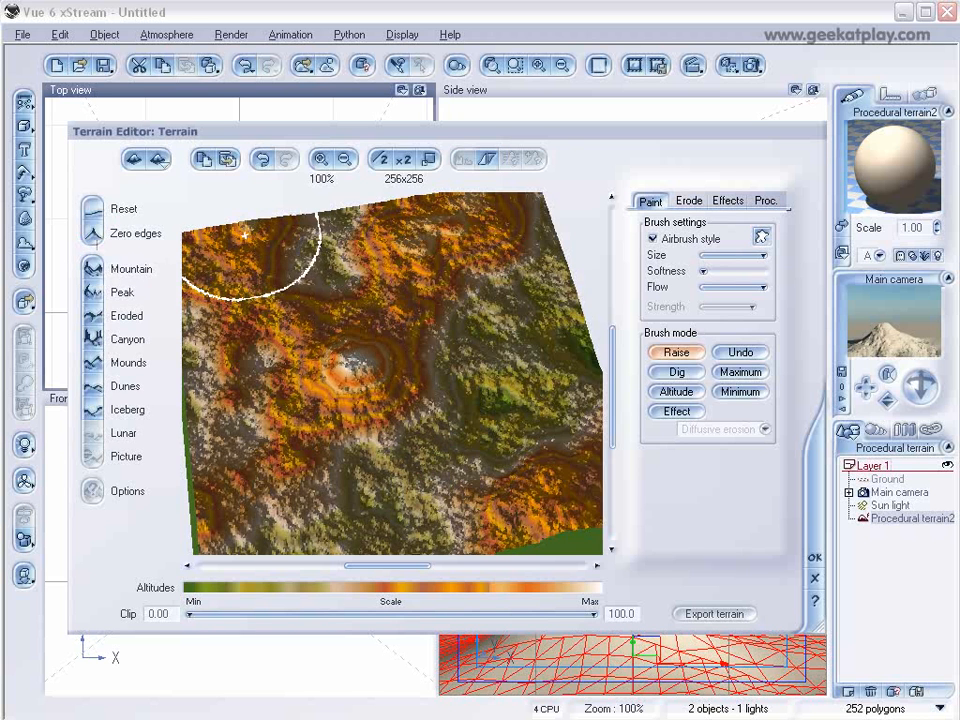
pyautogui.moveTo(233, 178); pyautogui.dragTo(251, 214)
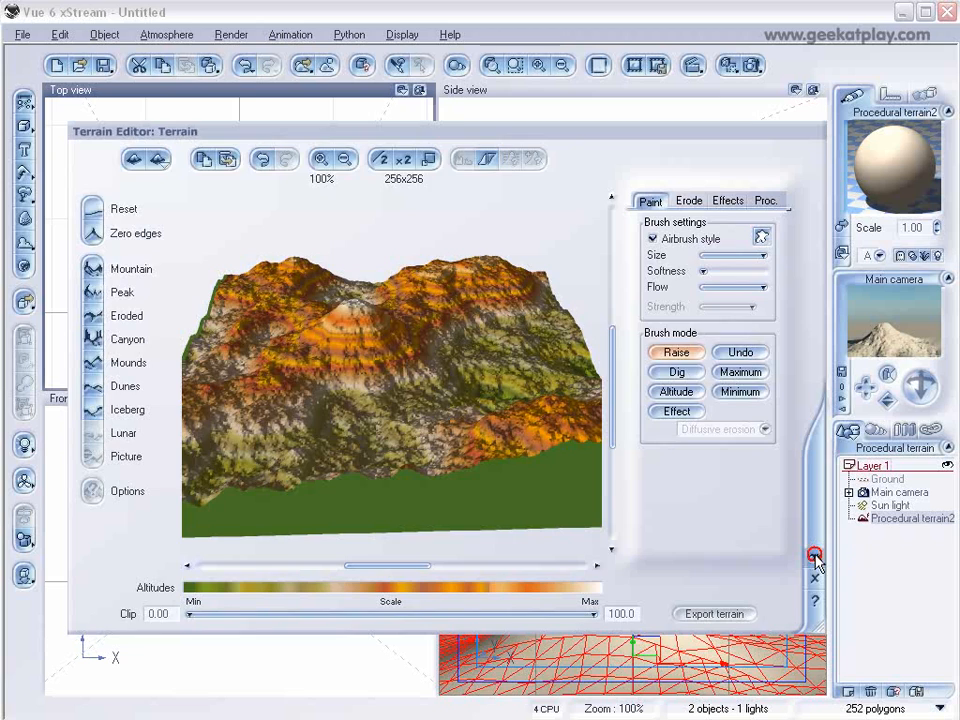
pyautogui.click(815, 556)
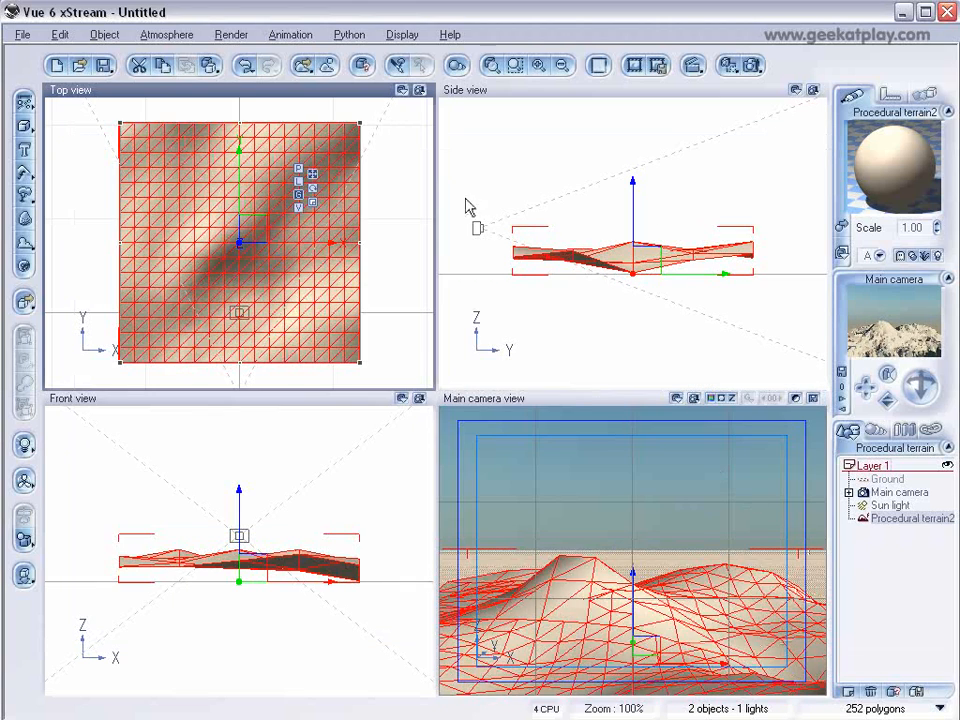
# Select the main camera and reposition it so it frames the terrain.
pyautogui.click(479, 229)
pyautogui.moveTo(506, 219); pyautogui.dragTo(508, 224)
pyautogui.moveTo(921, 387); pyautogui.dragTo(917, 414)
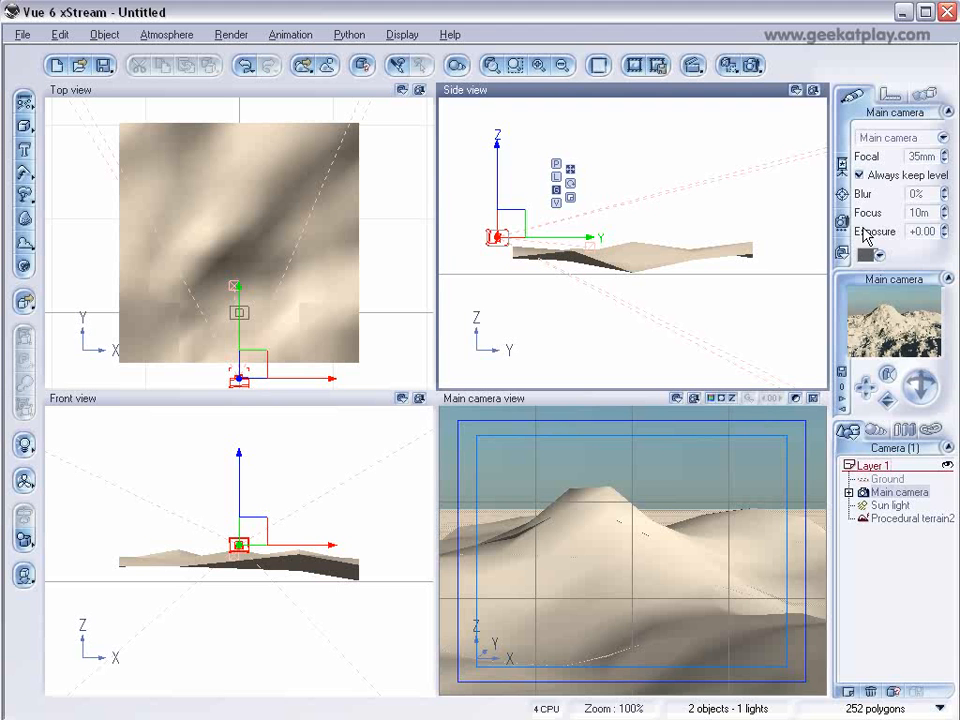
# Select the procedural terrain and open its material in the Advanced Material Editor.
pyautogui.click(894, 519)
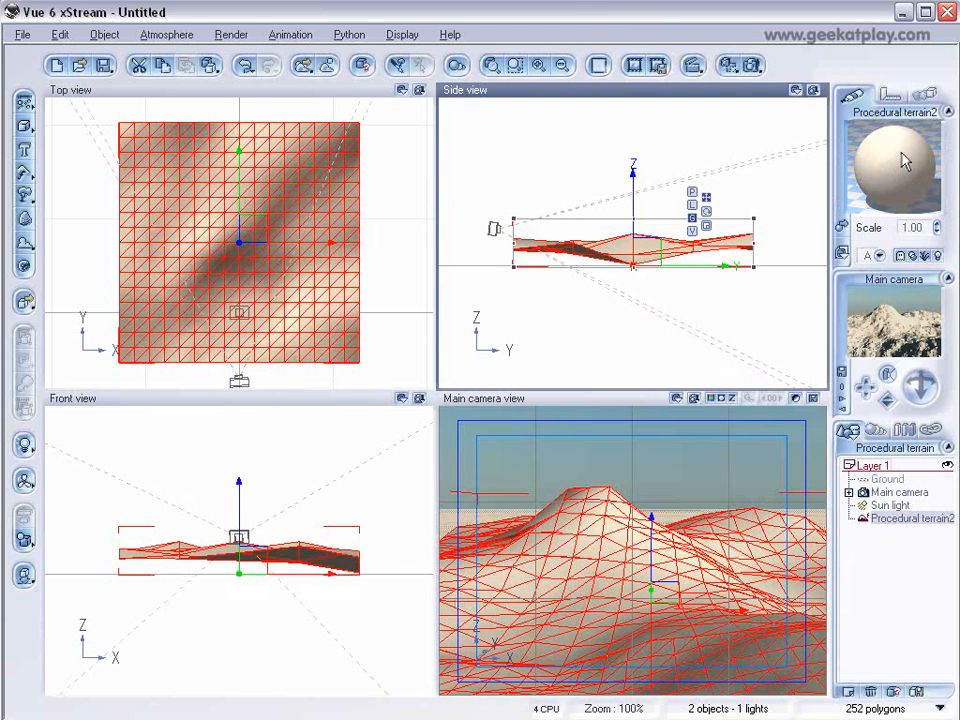
pyautogui.doubleClick(884, 167)
pyautogui.moveTo(561, 111); pyautogui.dragTo(528, 128)
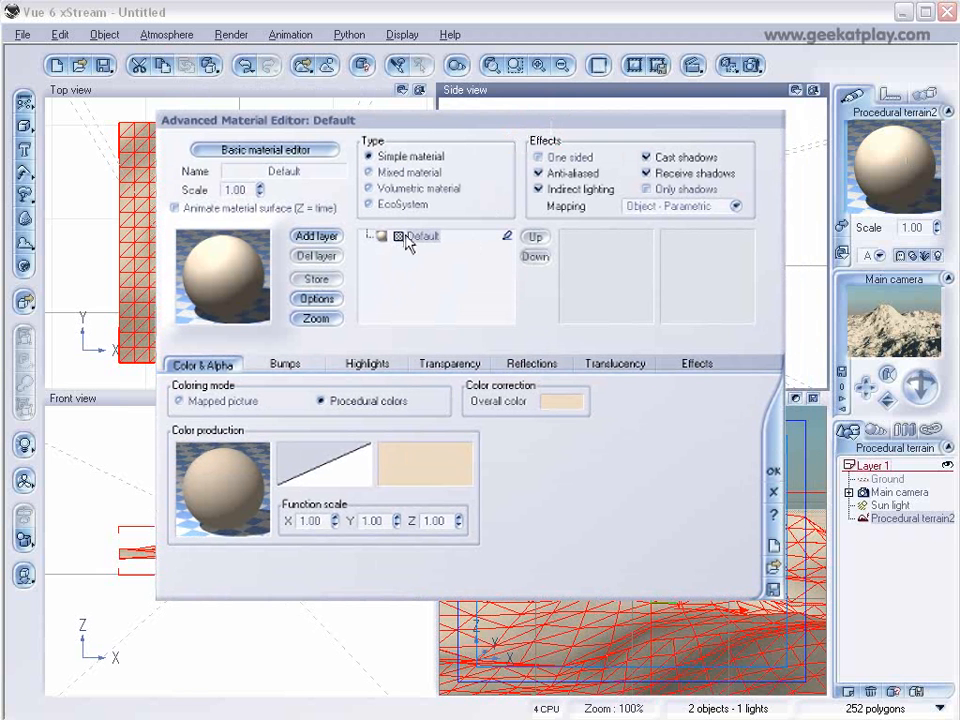
# Replace the terrain's material with Brown rock from the Rocks collection.
pyautogui.doubleClick(222, 283)
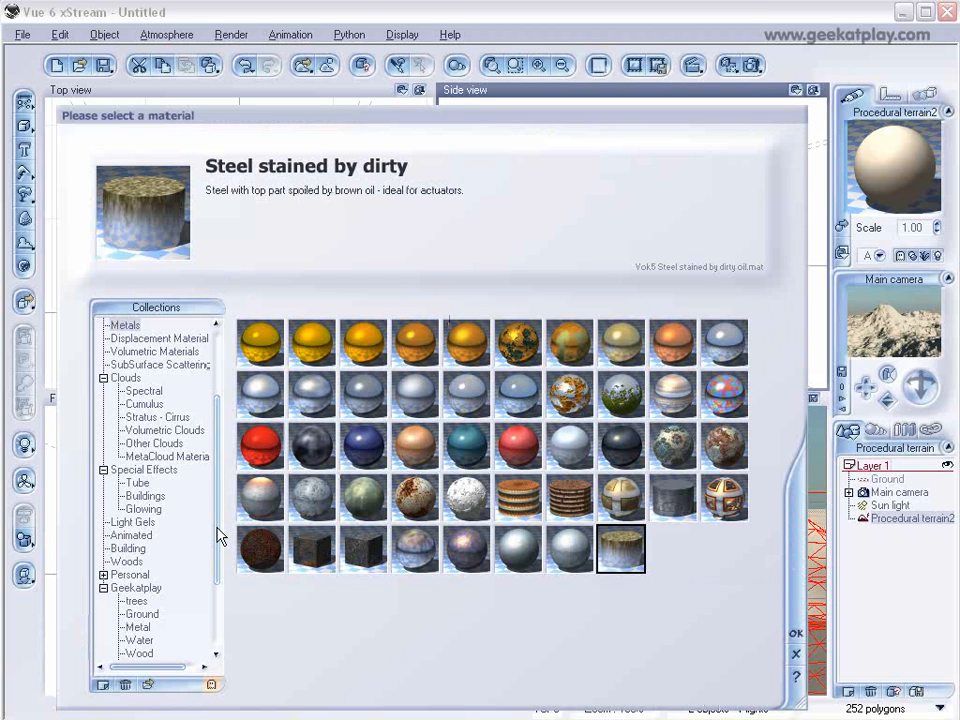
pyautogui.moveTo(216, 536); pyautogui.dragTo(208, 467)
pyautogui.click(119, 352)
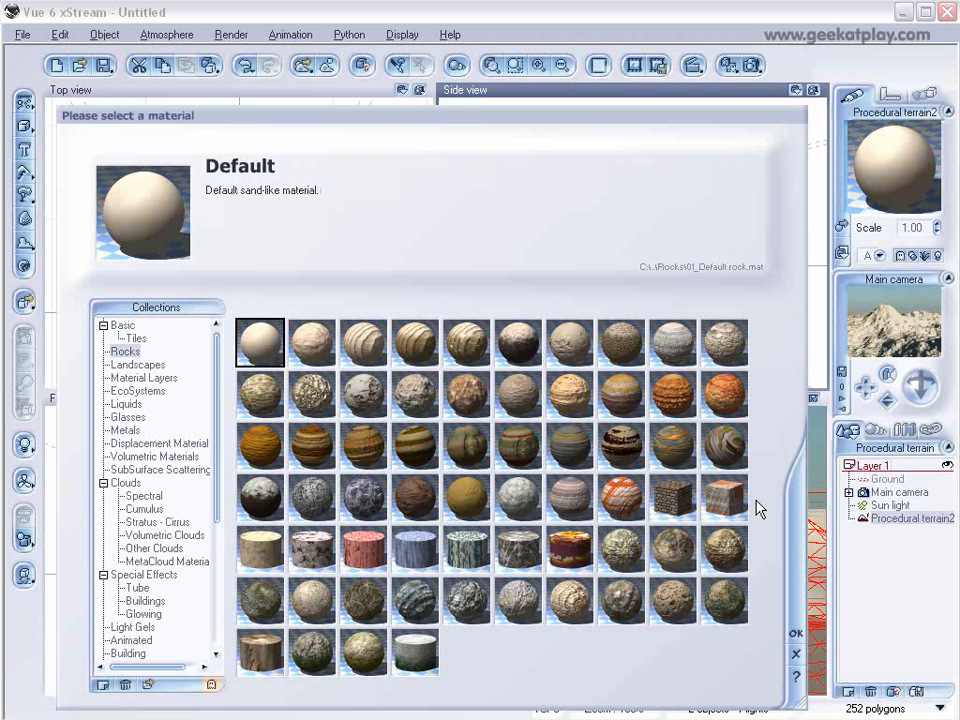
pyautogui.click(276, 457)
pyautogui.click(263, 490)
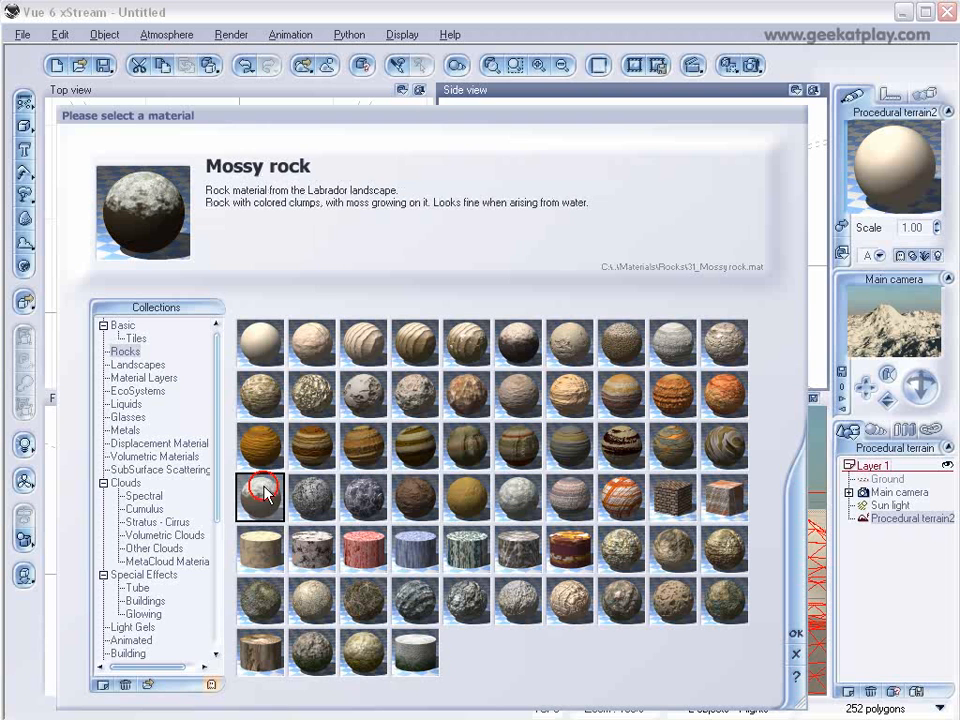
pyautogui.click(263, 452)
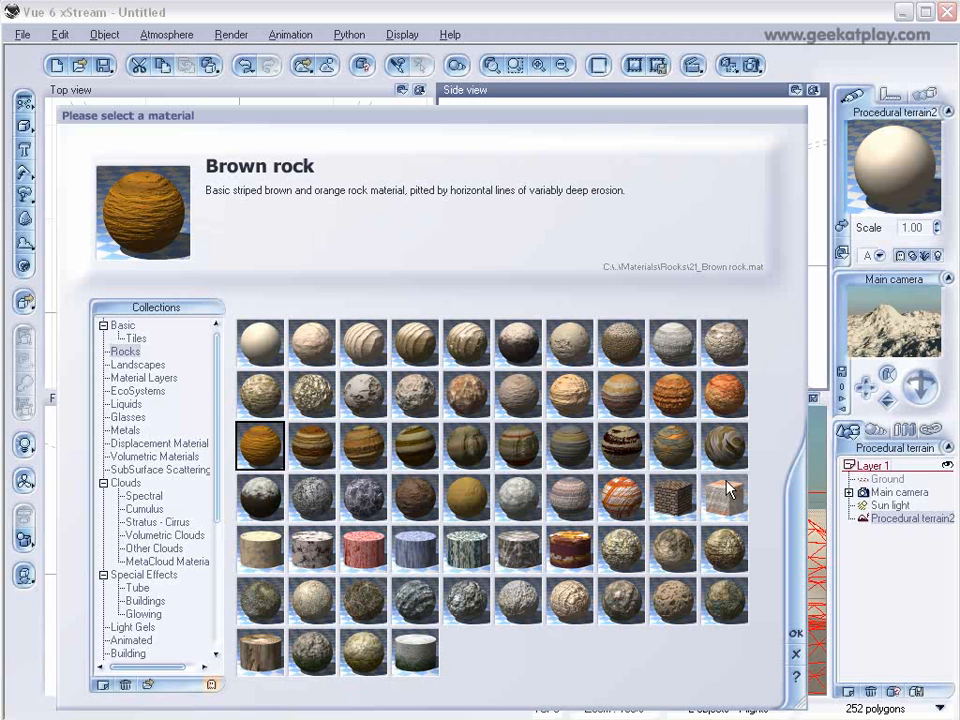
pyautogui.click(137, 356)
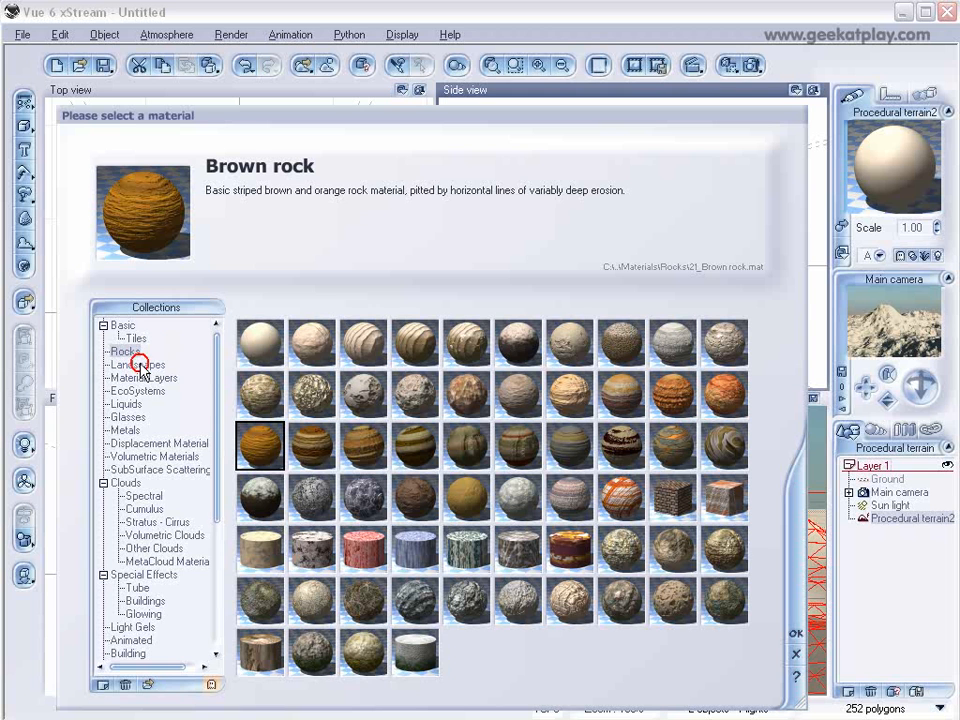
pyautogui.click(140, 366)
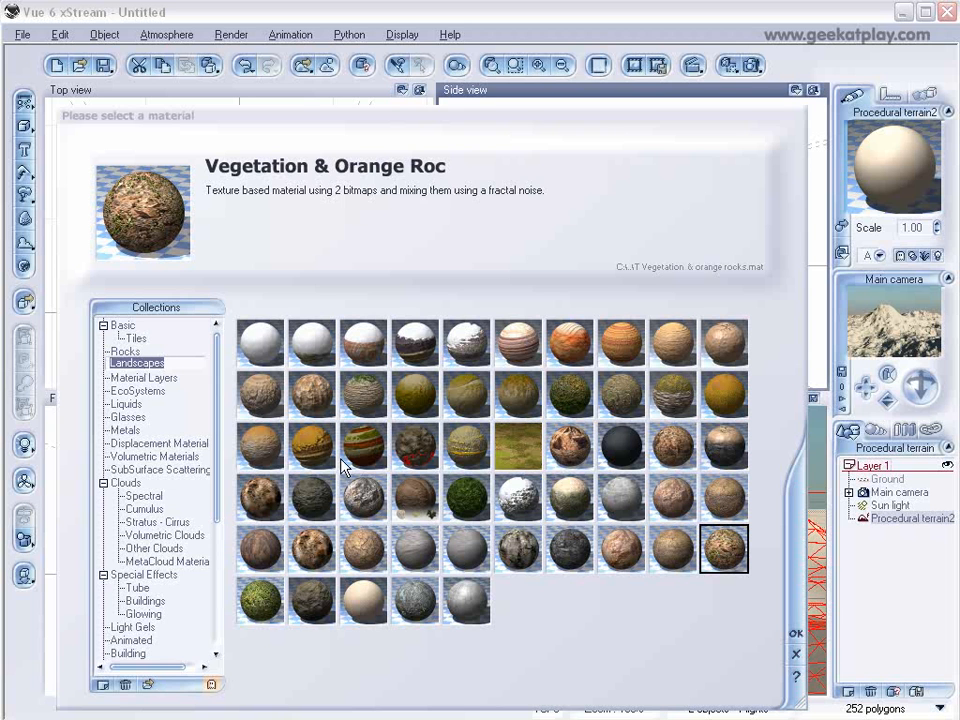
pyautogui.click(122, 354)
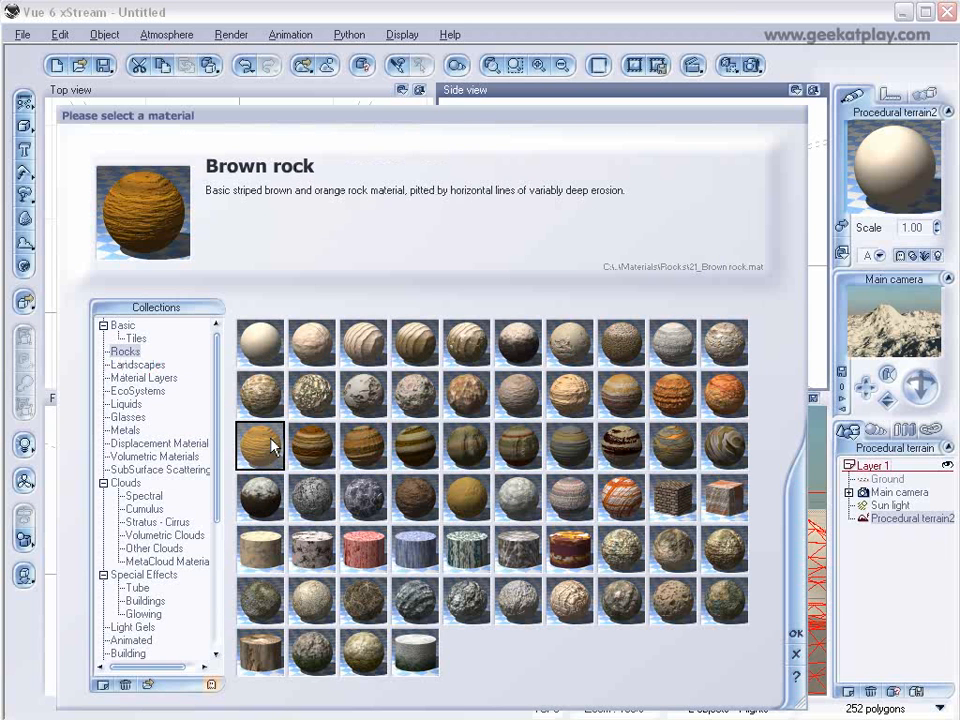
pyautogui.click(796, 633)
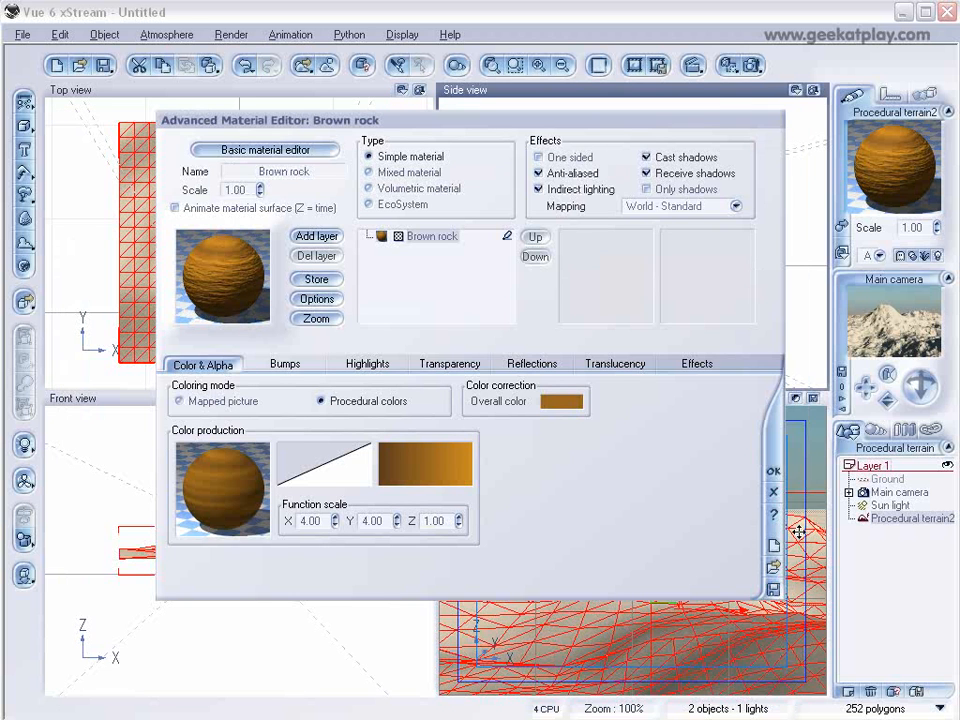
# Render the scene to screen at 640x480 and close the render display.
pyautogui.click(752, 66)
pyautogui.click(145, 377)
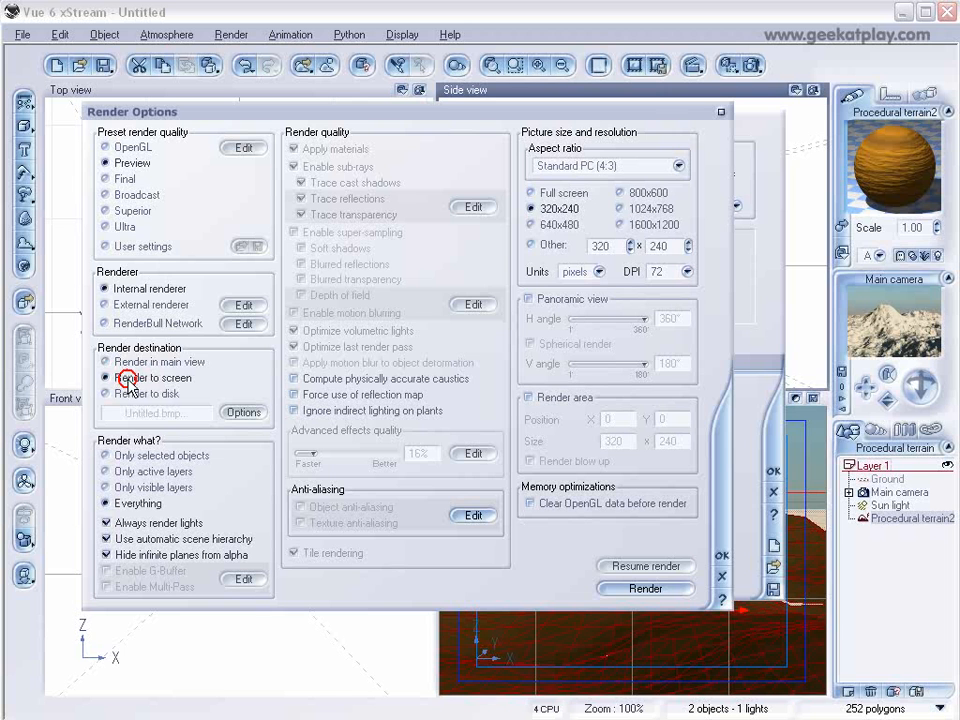
pyautogui.click(552, 224)
pyautogui.click(721, 558)
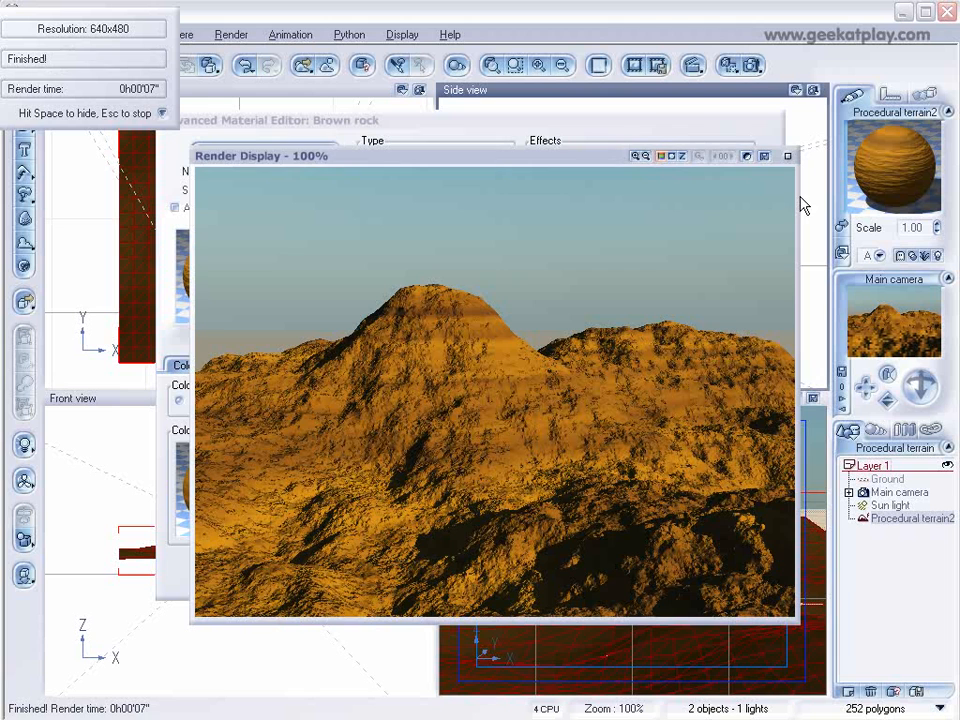
pyautogui.click(787, 157)
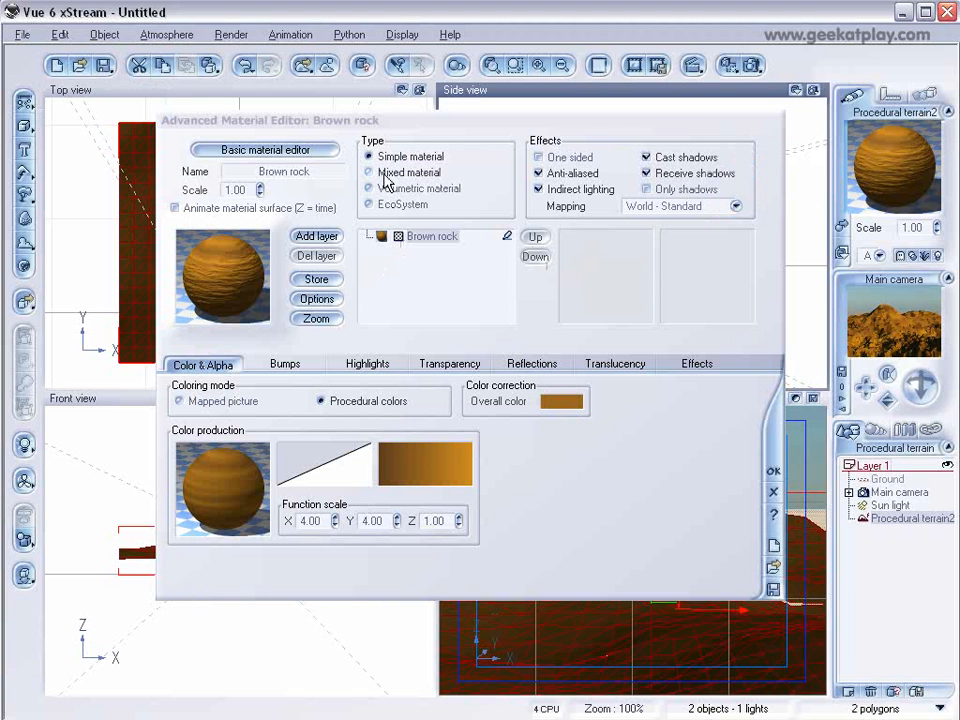
# Add a Snow layer from the Landscapes collection to the terrain material.
pyautogui.click(315, 237)
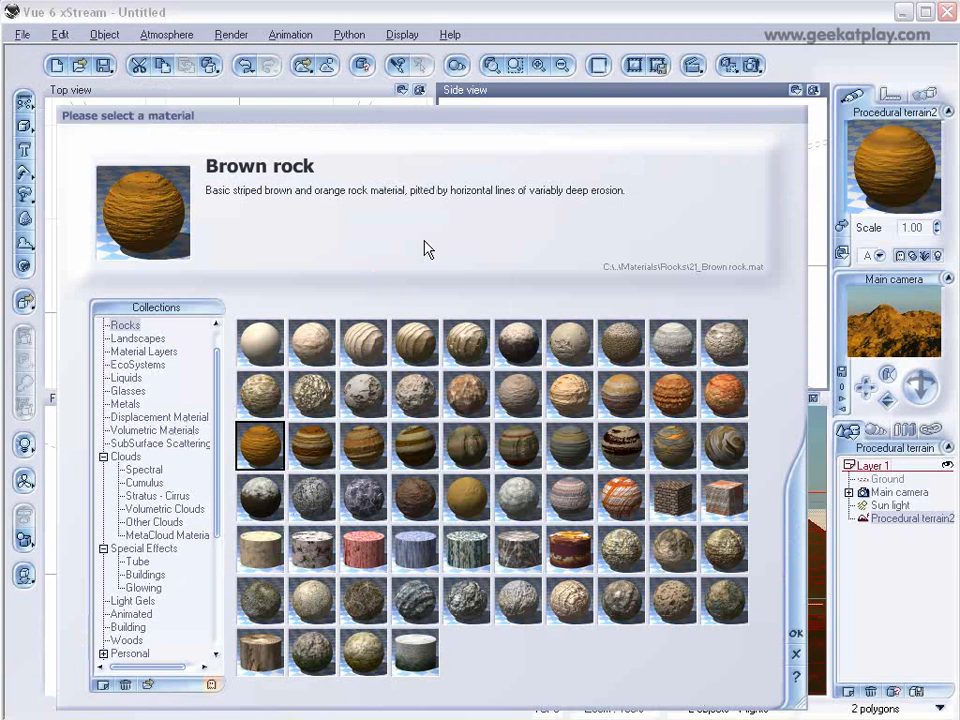
pyautogui.click(137, 338)
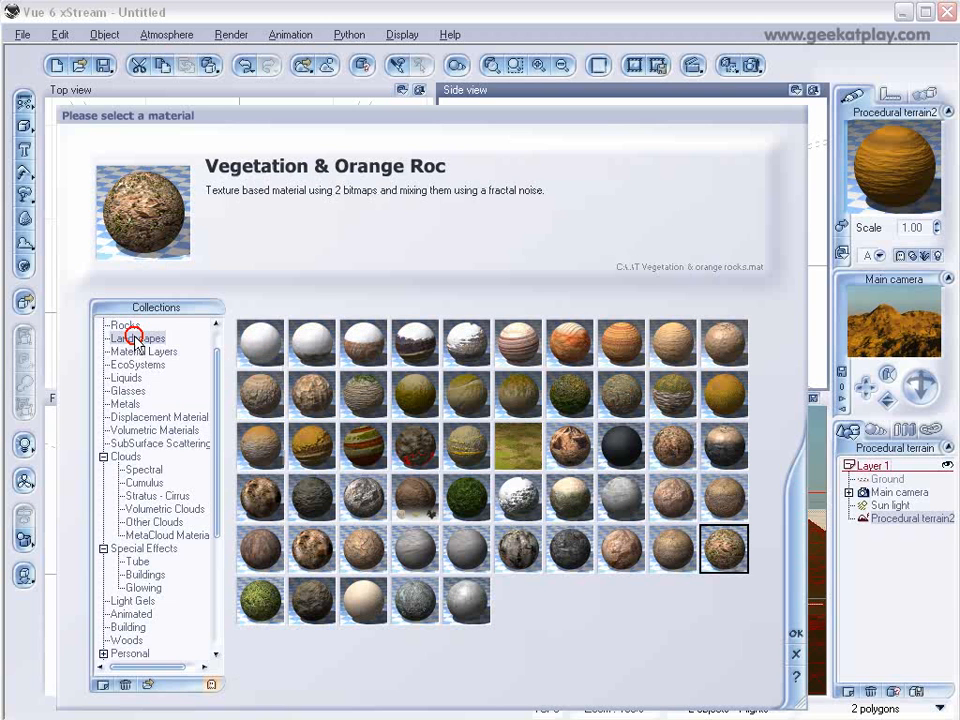
pyautogui.click(272, 336)
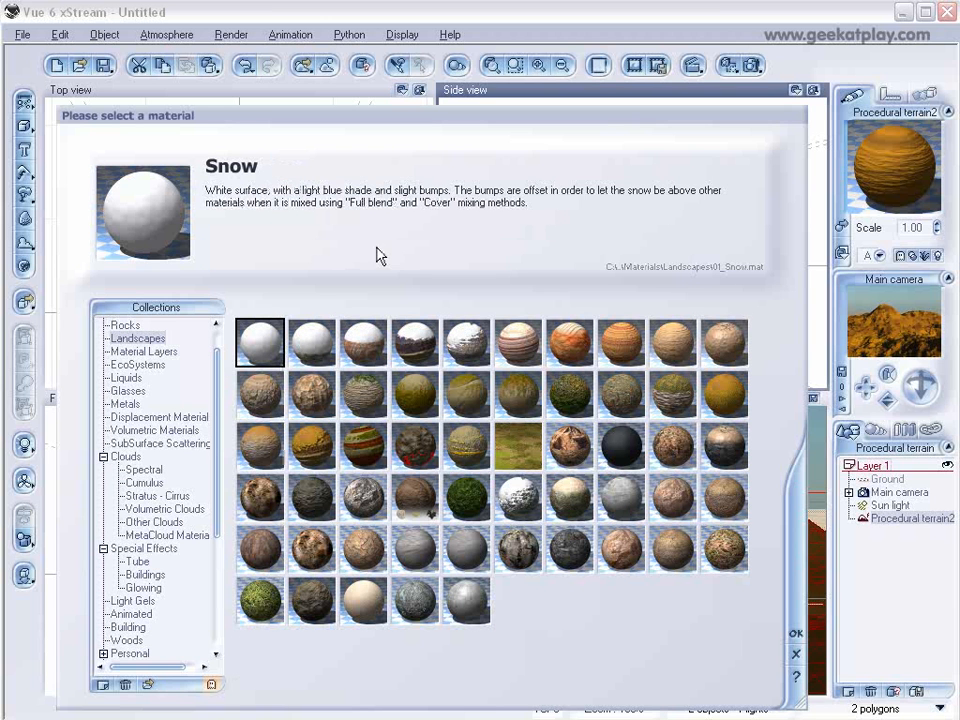
pyautogui.click(792, 633)
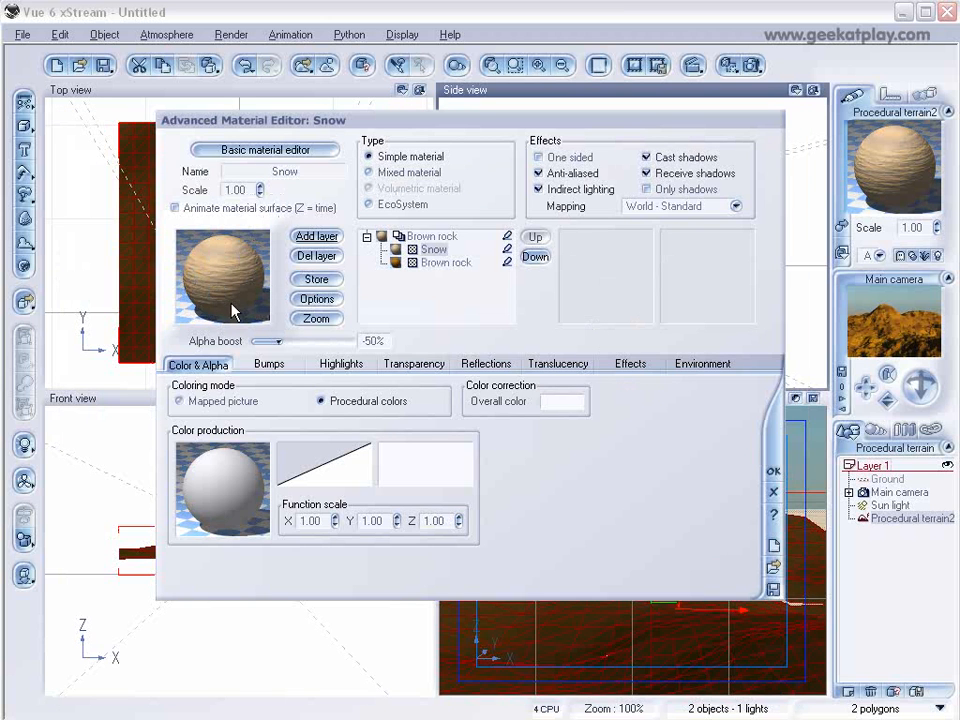
# Set the Snow layer's alpha boost to +100 and open its Environment settings.
pyautogui.moveTo(279, 341); pyautogui.dragTo(363, 341)
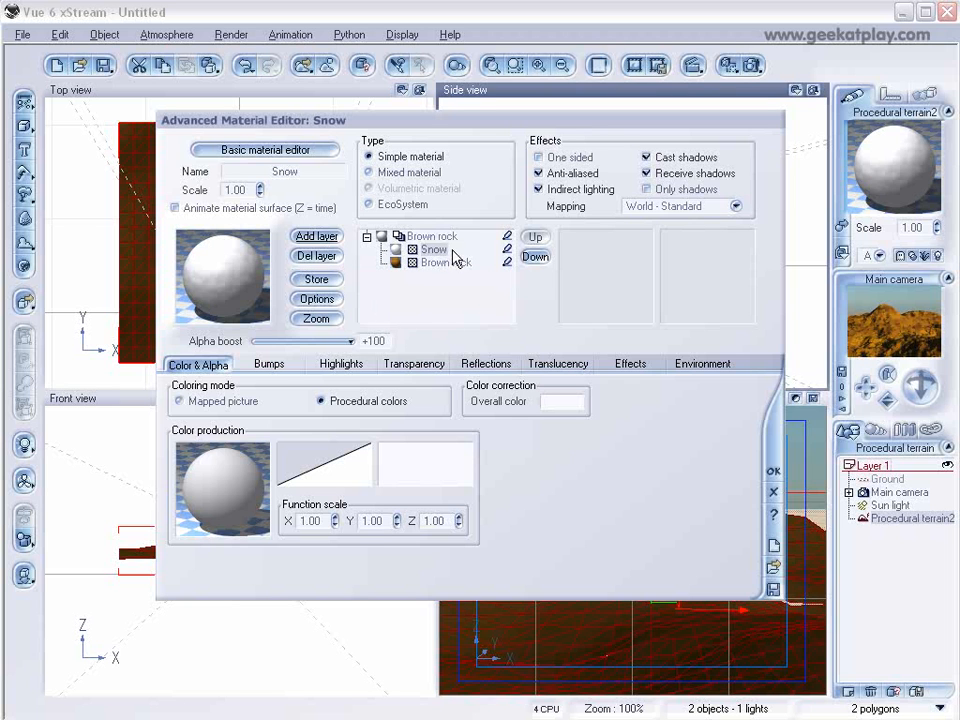
pyautogui.click(728, 366)
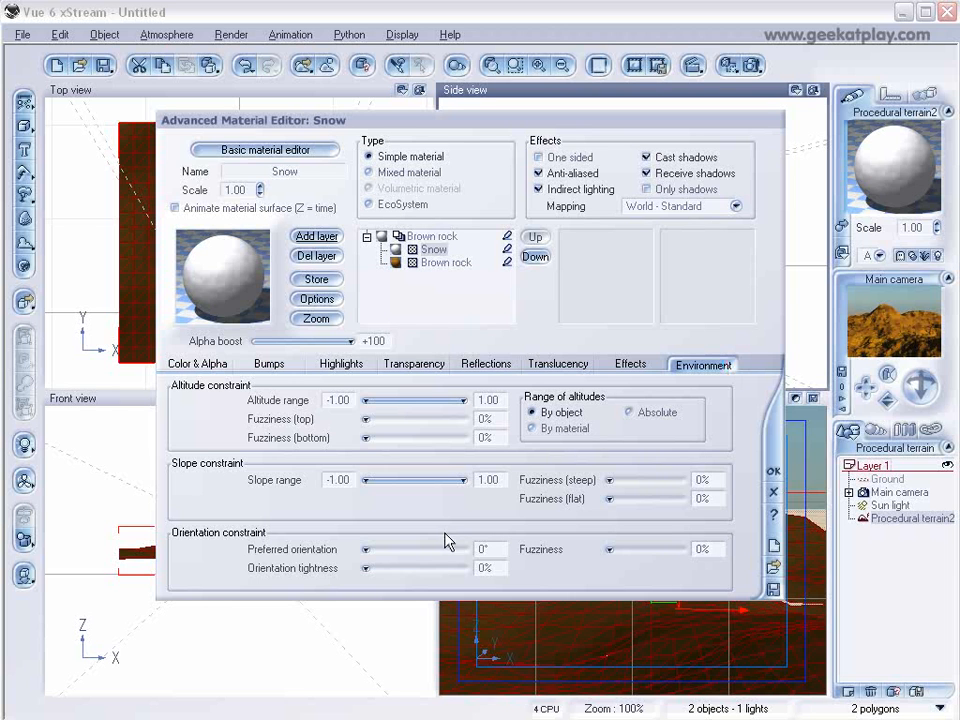
pyautogui.click(888, 371)
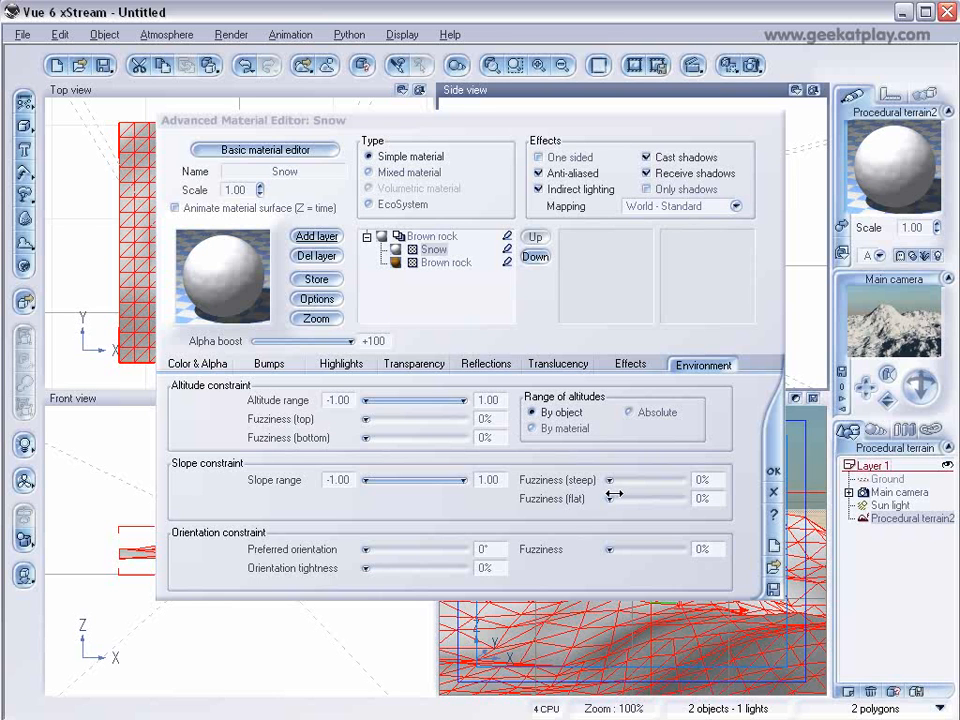
# Set the snow's slope range minimum to 0.16 and its steep fuzziness to 19%.
pyautogui.moveTo(374, 484); pyautogui.dragTo(415, 480)
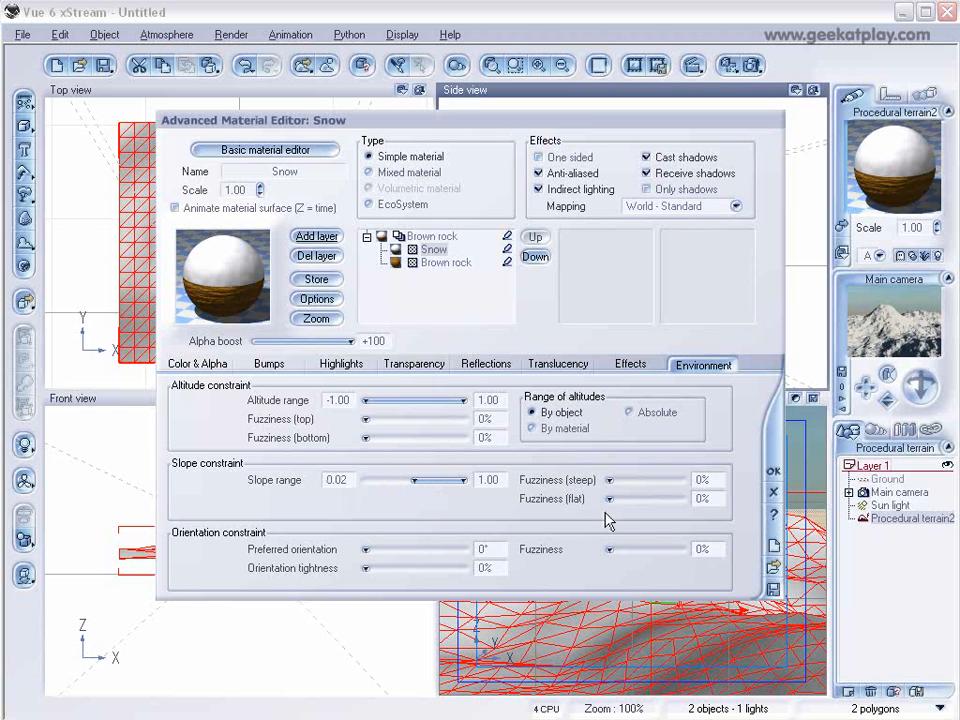
pyautogui.moveTo(611, 483); pyautogui.dragTo(621, 480)
pyautogui.moveTo(415, 480); pyautogui.dragTo(421, 480)
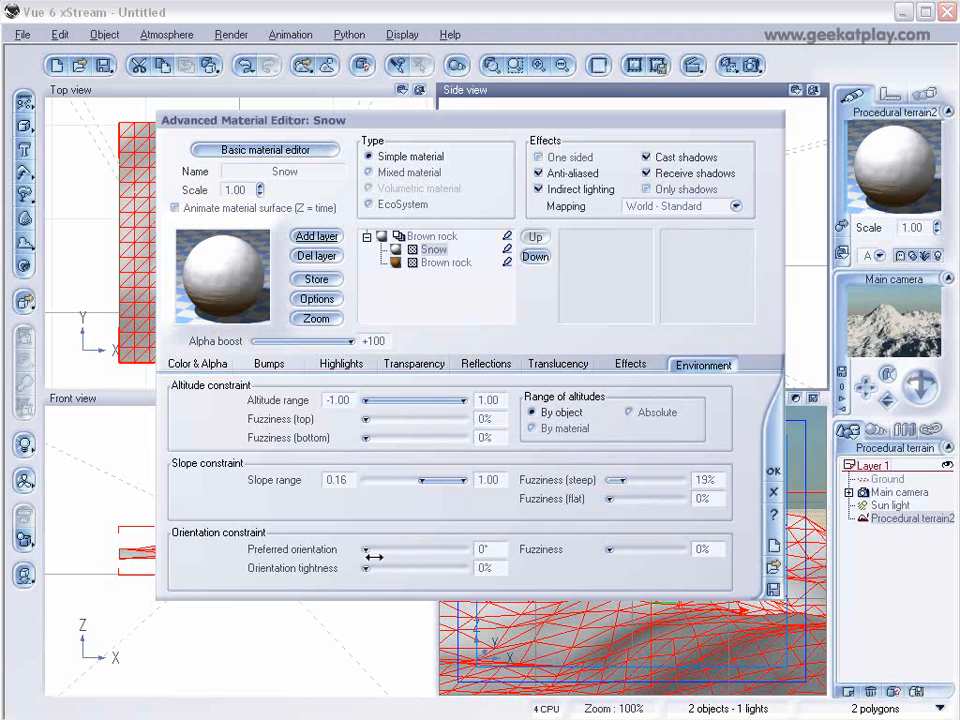
# Set the snow's orientation tightness to 18% and orientation fuzziness to 30%, and confirm the material.
pyautogui.moveTo(366, 566)
pyautogui.mouseDown()
pyautogui.moveTo(385, 568)
pyautogui.moveTo(397, 549)
pyautogui.moveTo(366, 549)
pyautogui.mouseUp()
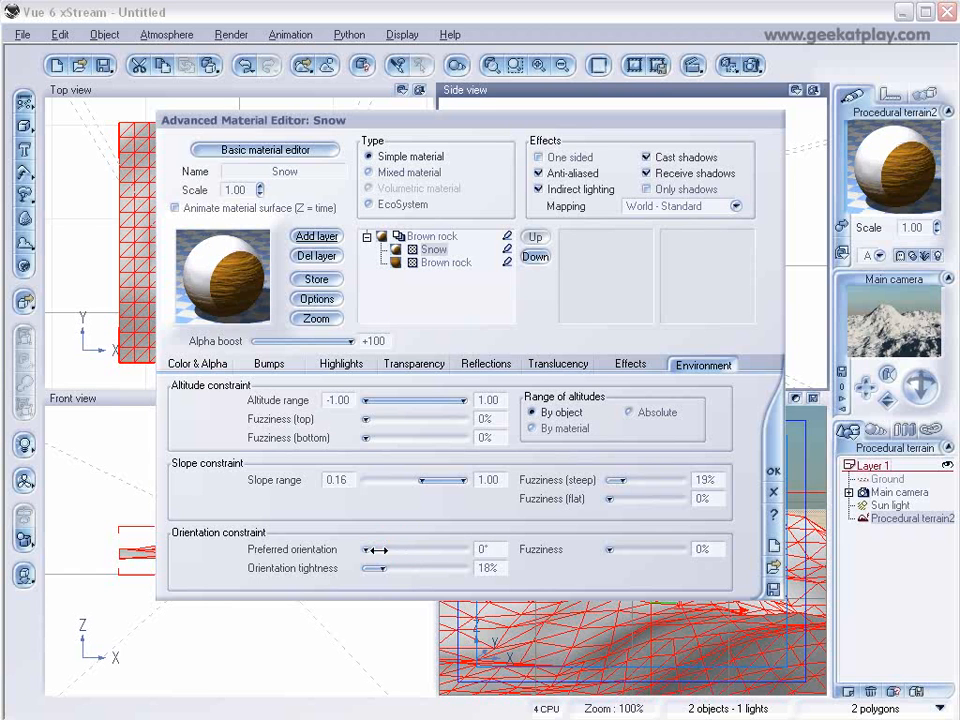
pyautogui.moveTo(613, 548); pyautogui.dragTo(637, 547)
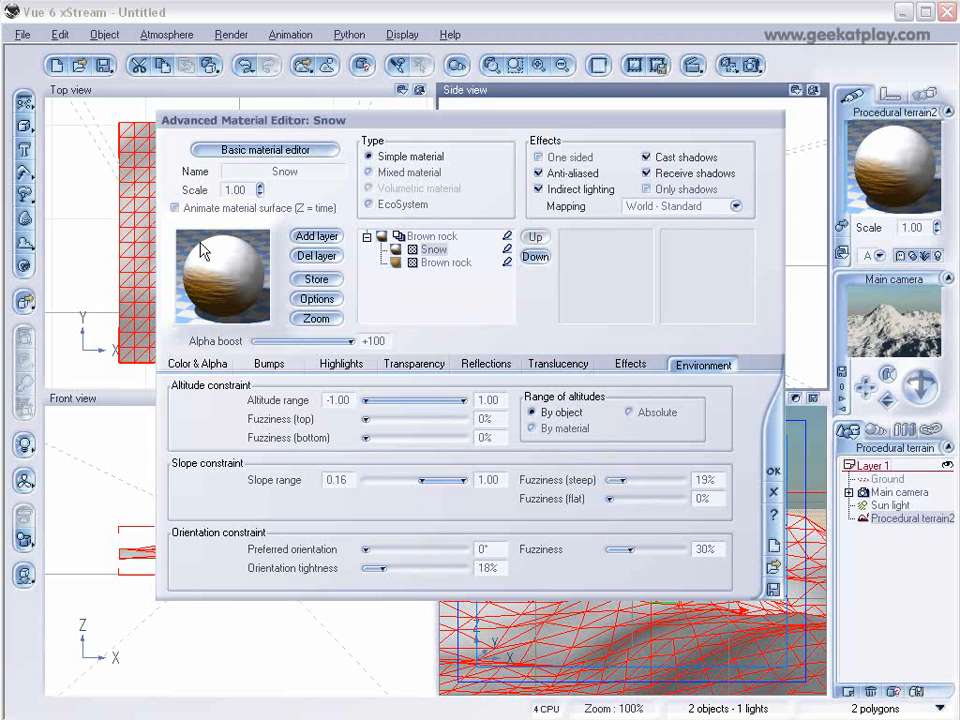
pyautogui.click(773, 470)
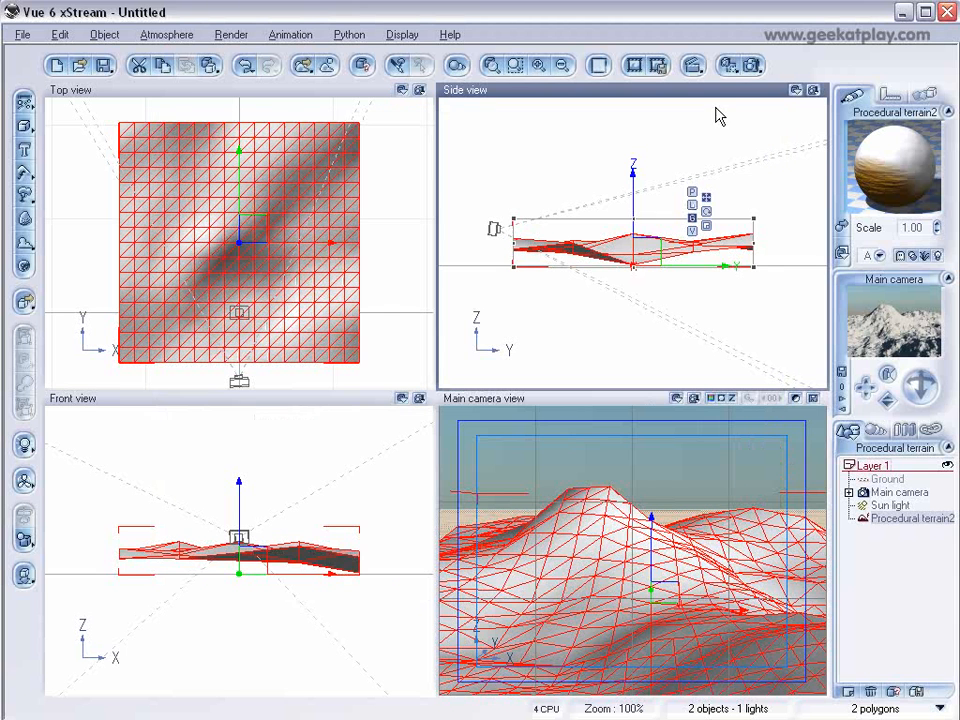
# Render the scene and close the render display.
pyautogui.click(730, 64)
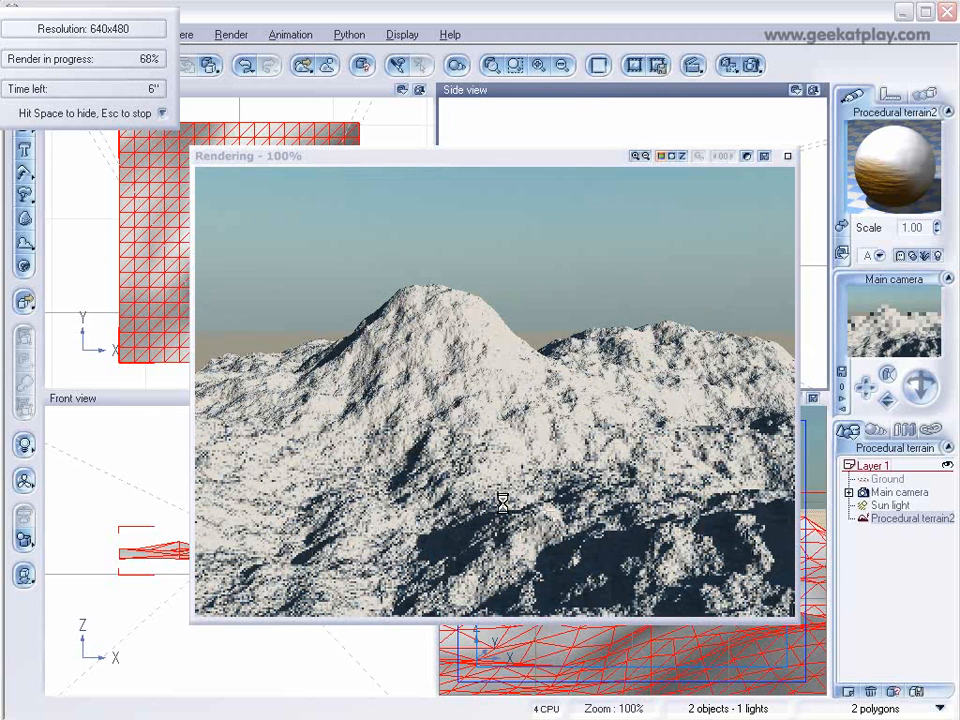
pyautogui.click(787, 156)
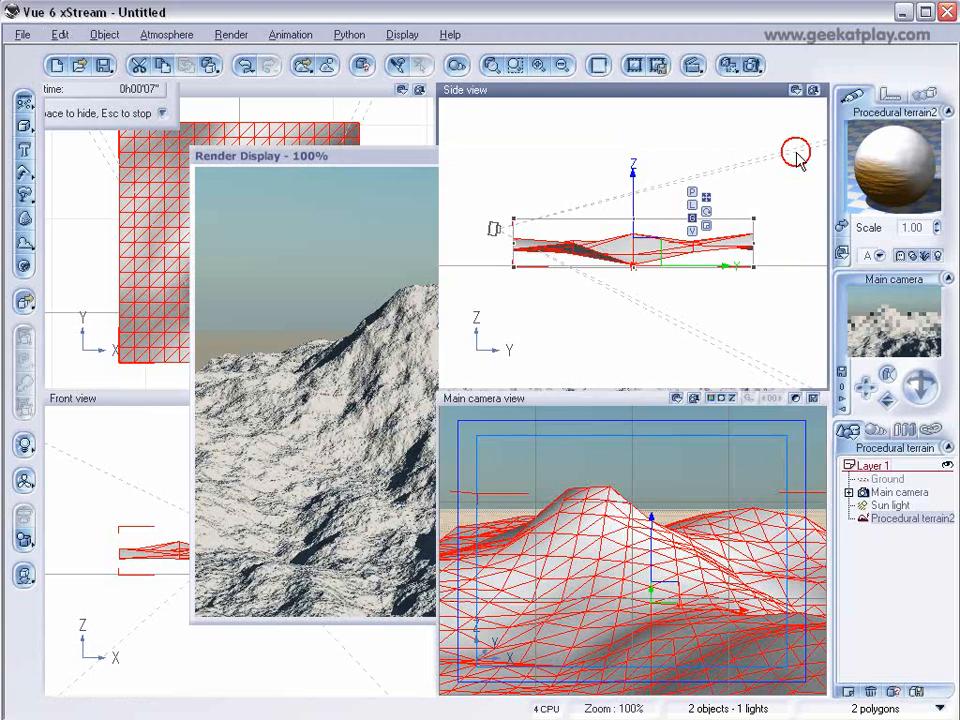
# Reopen the Snow layer's Environment settings and set its altitude range minimum to -0.05 and bottom fuzziness to 19%.
pyautogui.doubleClick(893, 160)
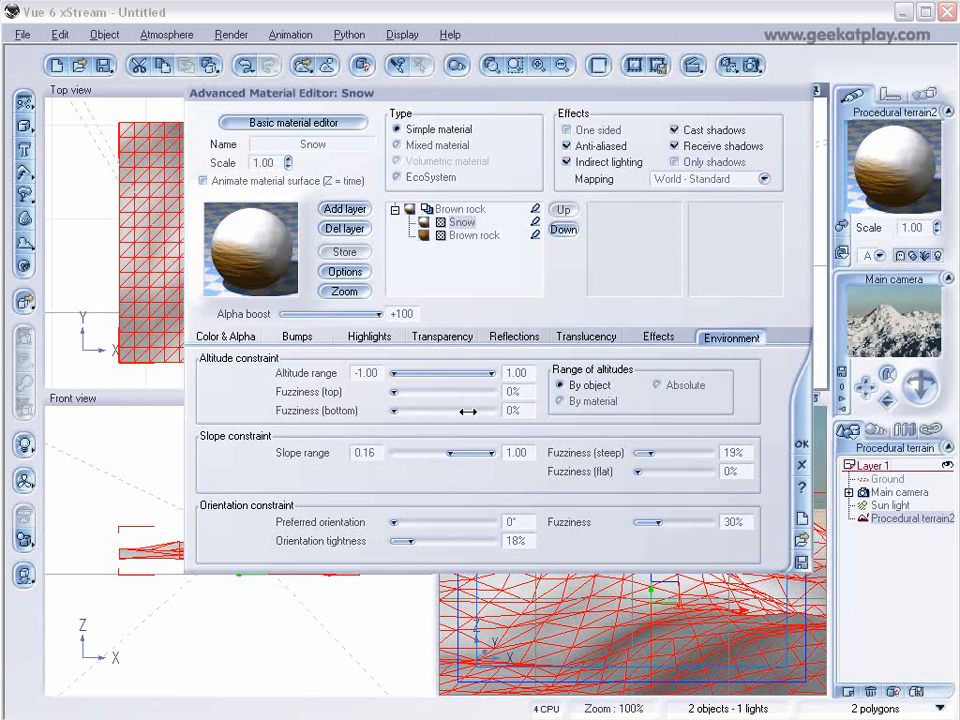
pyautogui.moveTo(401, 374); pyautogui.dragTo(430, 373)
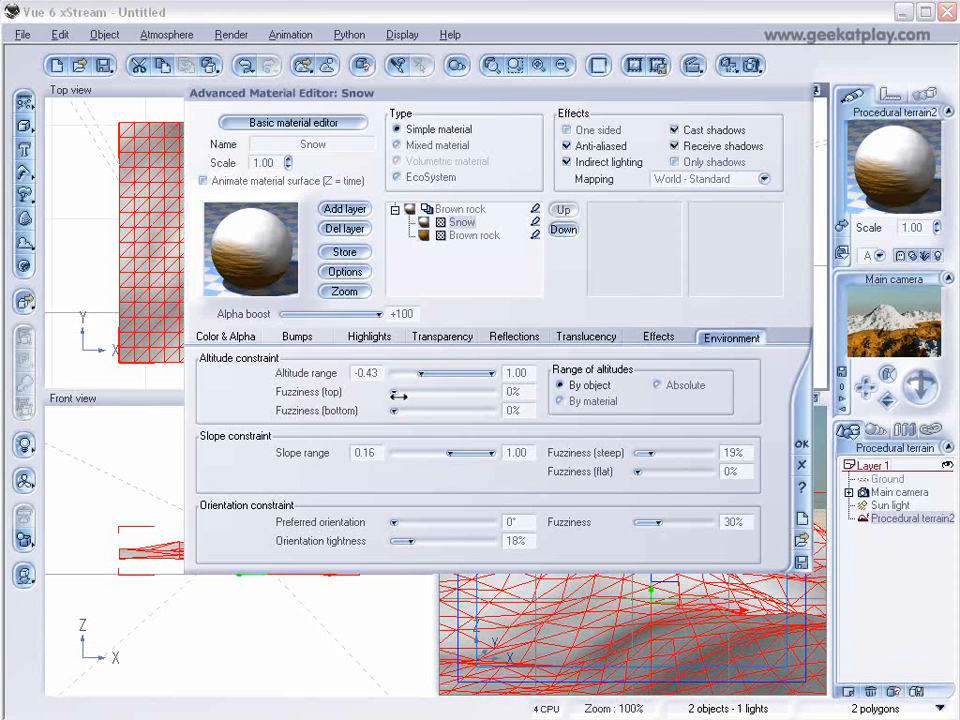
pyautogui.moveTo(392, 410); pyautogui.dragTo(420, 413)
pyautogui.moveTo(417, 411); pyautogui.dragTo(440, 373)
pyautogui.click(841, 374)
pyautogui.click(742, 425)
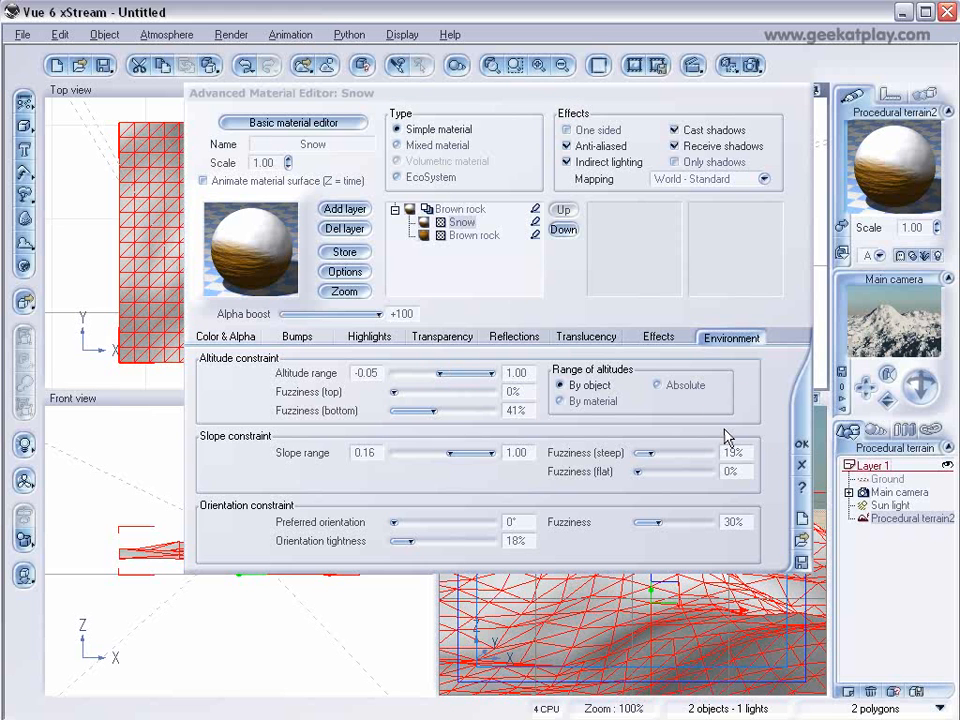
pyautogui.moveTo(460, 420); pyautogui.dragTo(454, 411)
pyautogui.click(912, 284)
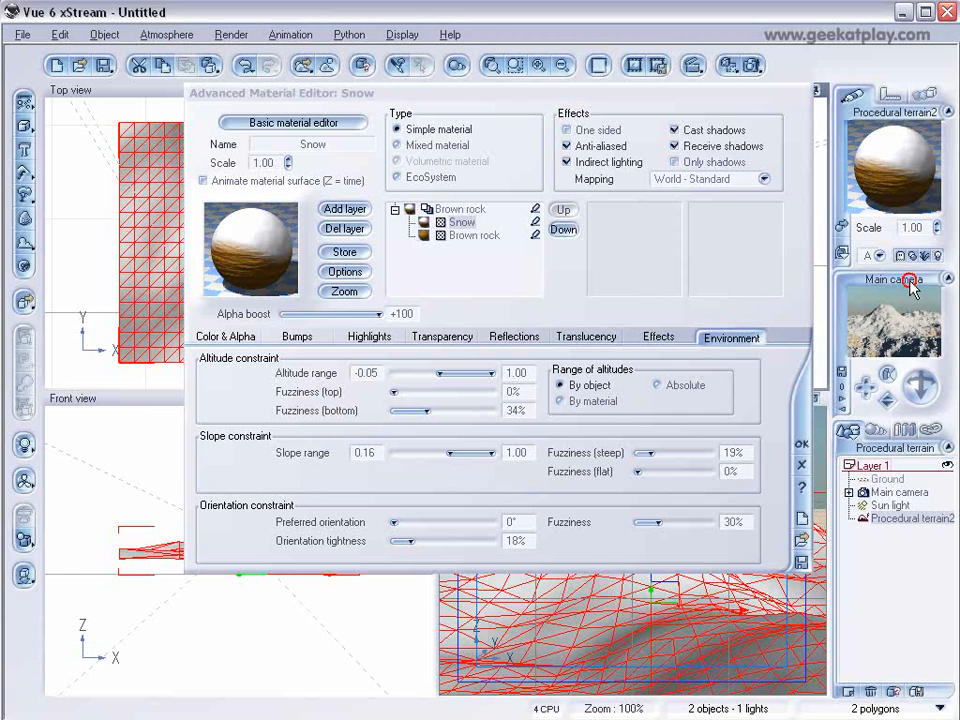
pyautogui.click(432, 401)
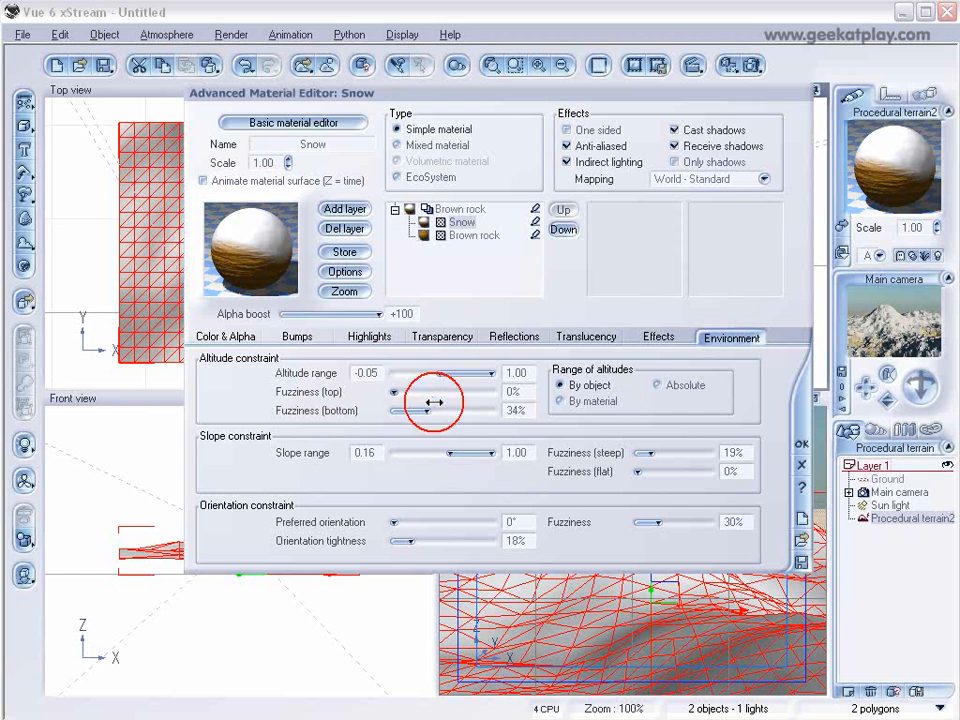
pyautogui.moveTo(432, 403); pyautogui.dragTo(420, 410)
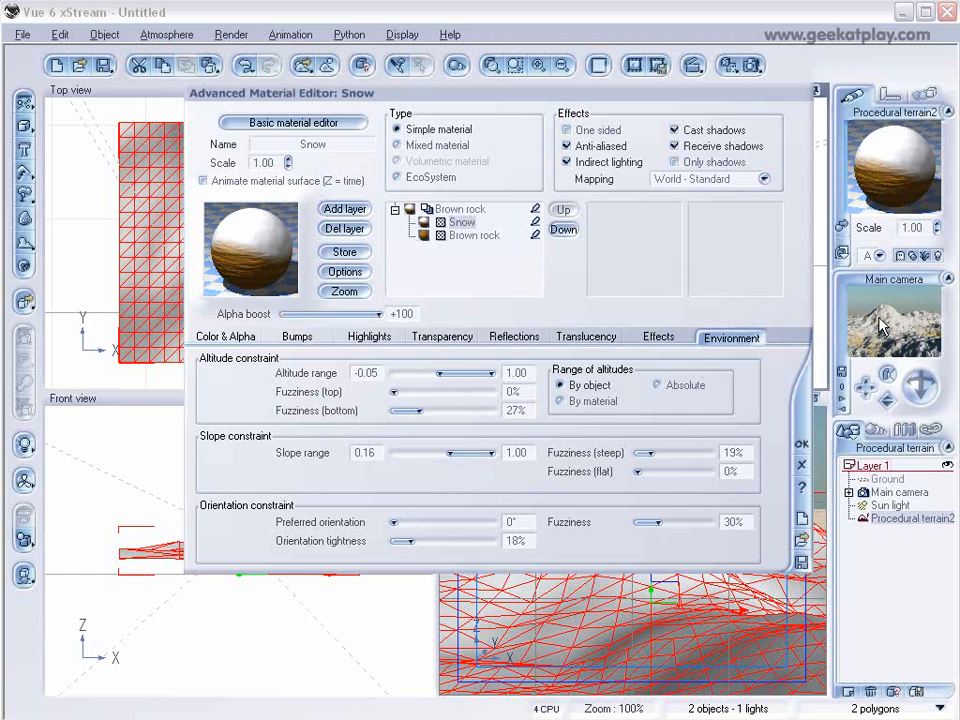
pyautogui.click(883, 348)
pyautogui.click(442, 403)
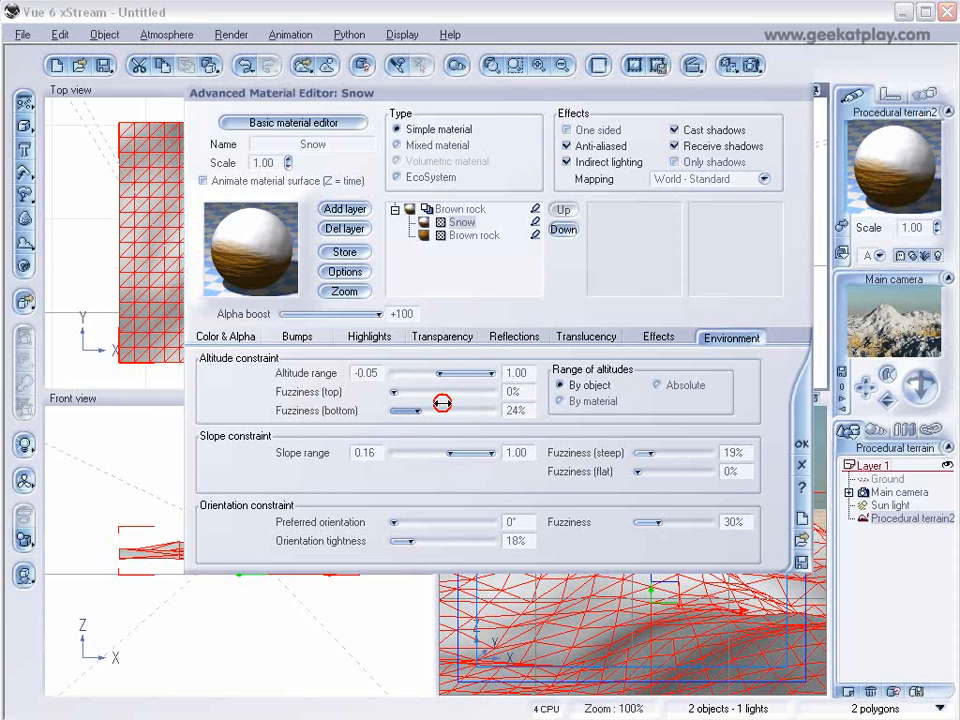
pyautogui.click(874, 332)
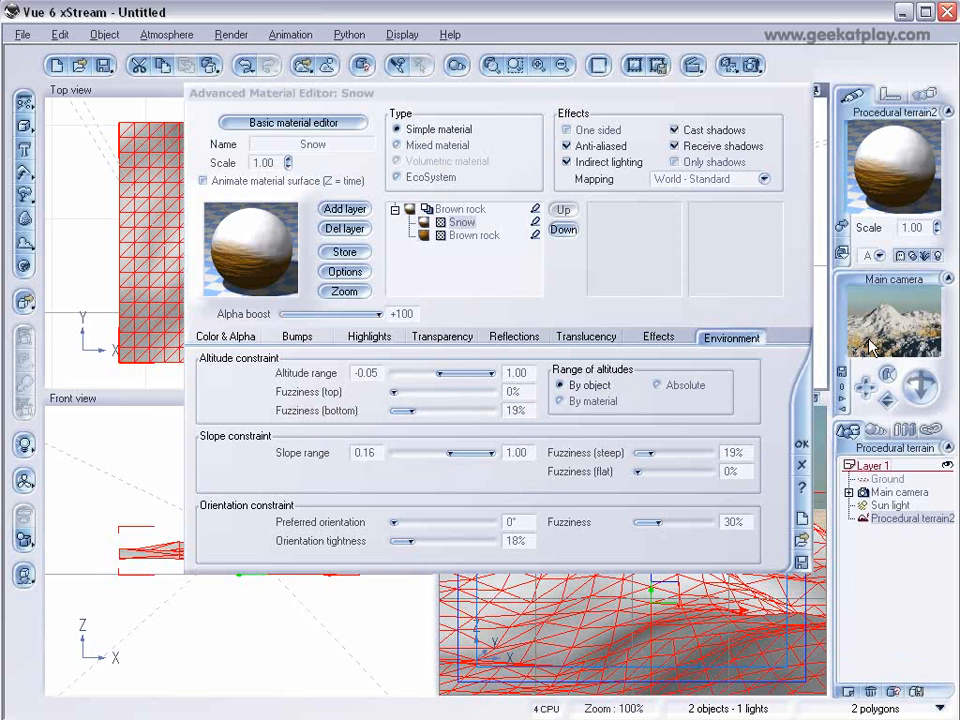
# Confirm the material, render the scene and close the render display.
pyautogui.click(802, 443)
pyautogui.click(731, 68)
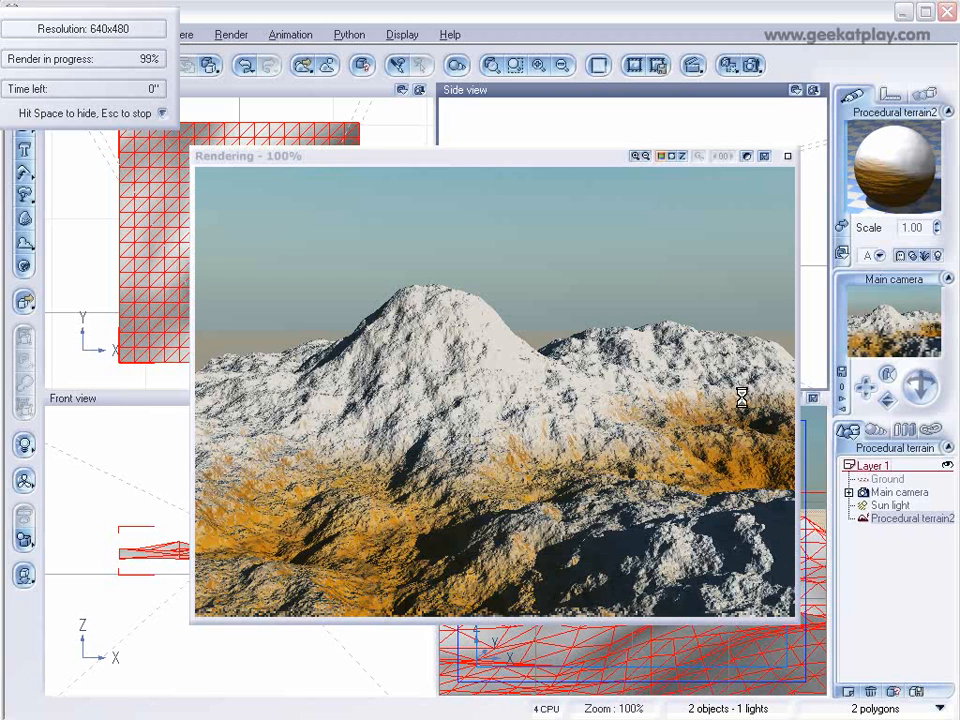
pyautogui.click(788, 156)
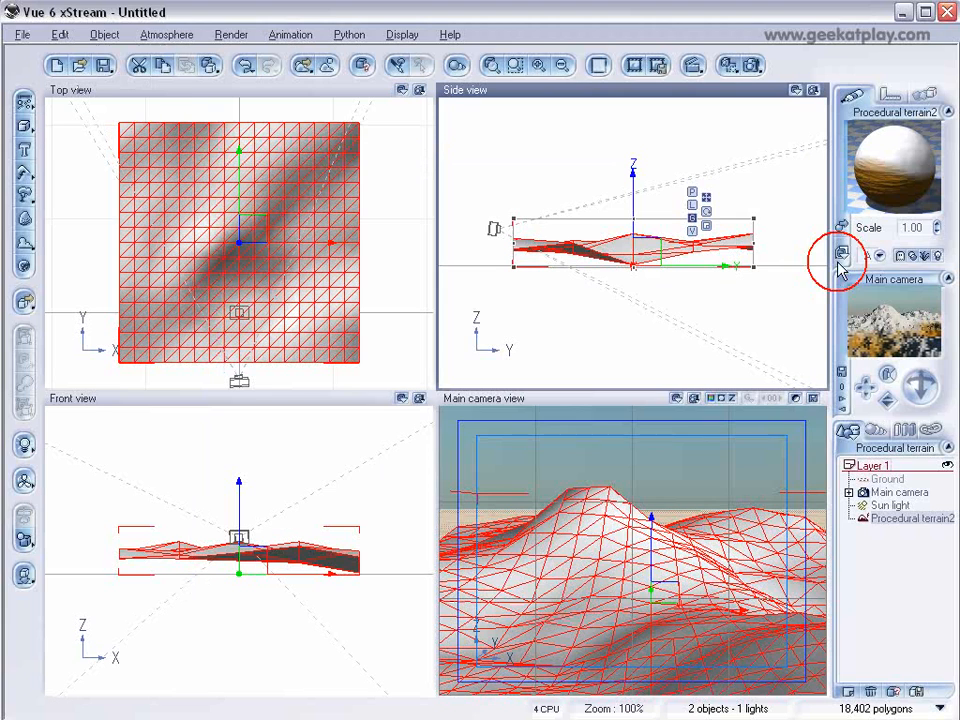
# Turn the terrain's Snow layer into an EcoSystem and add the Fir Tree plant to its population.
pyautogui.click(890, 519)
pyautogui.doubleClick(892, 175)
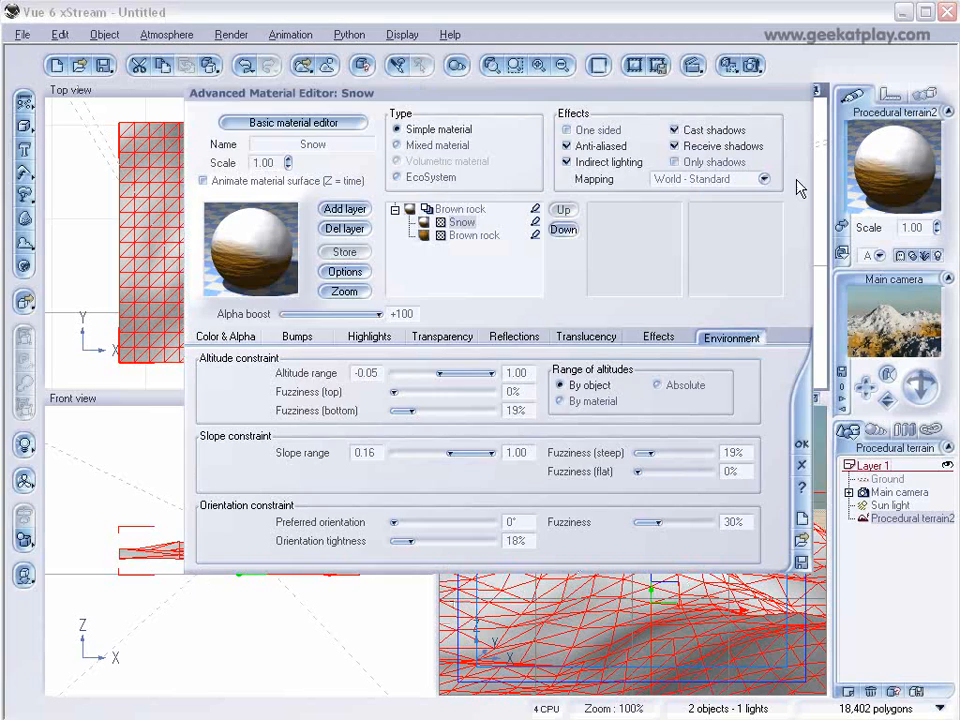
pyautogui.click(421, 177)
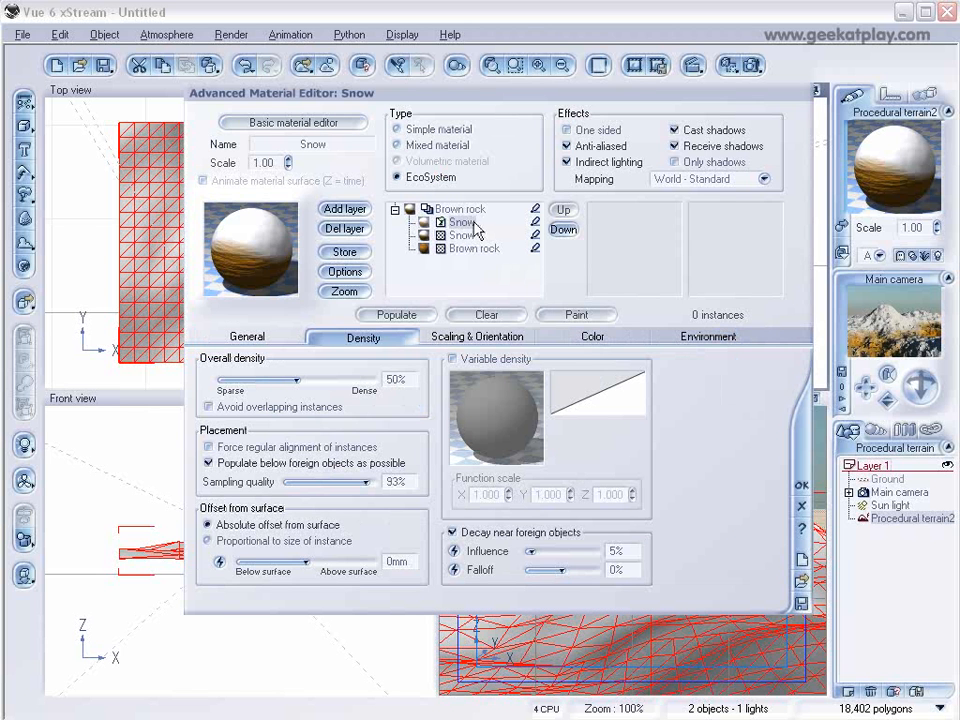
pyautogui.click(272, 343)
pyautogui.click(386, 588)
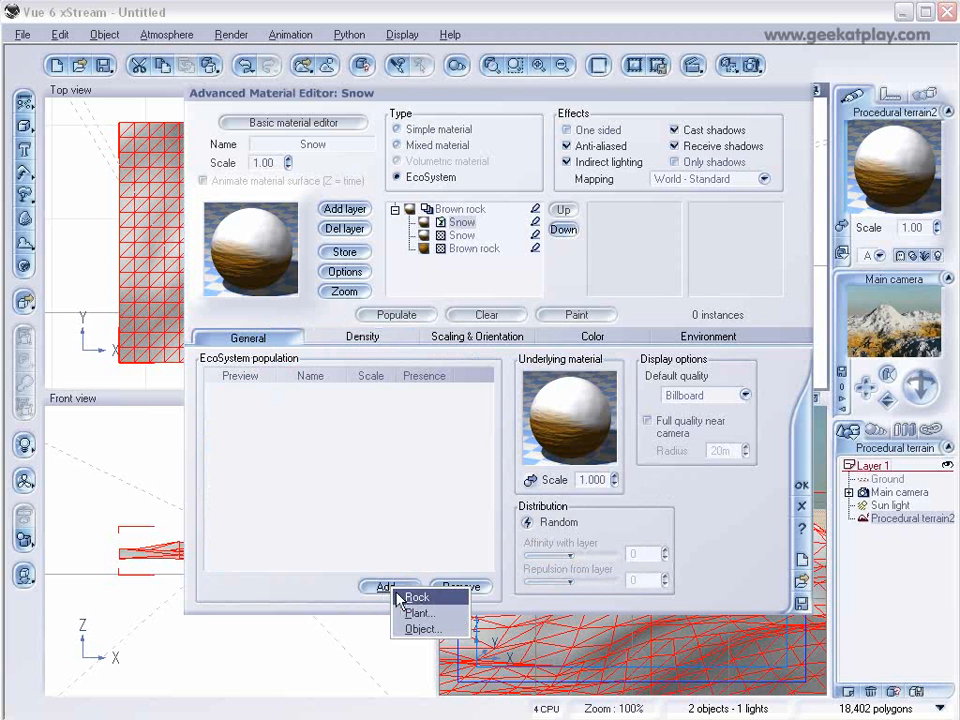
pyautogui.click(432, 612)
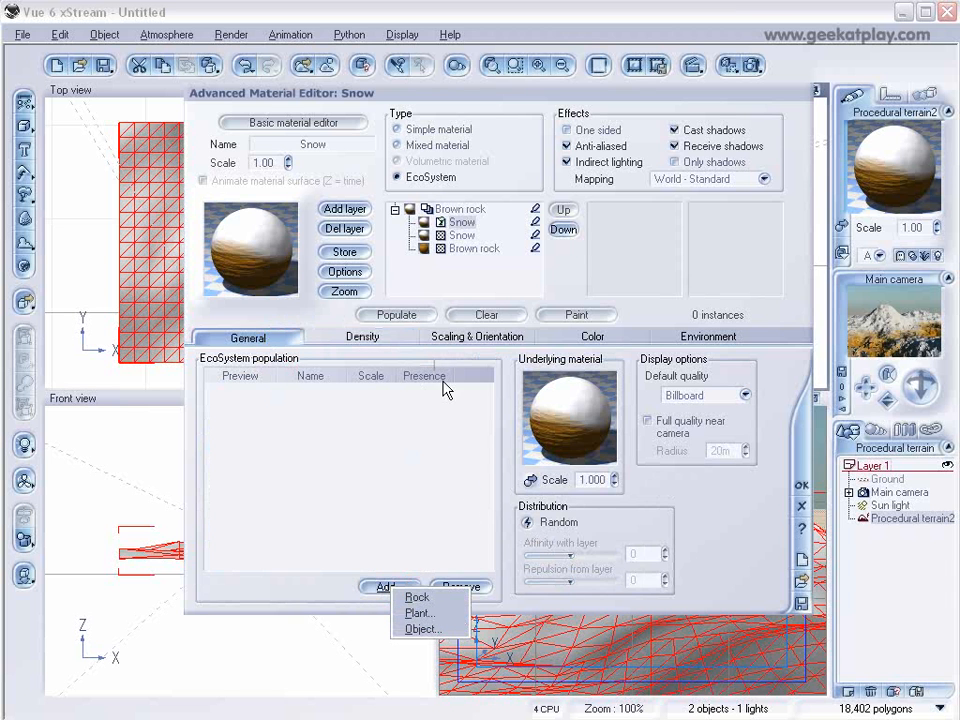
pyautogui.click(304, 343)
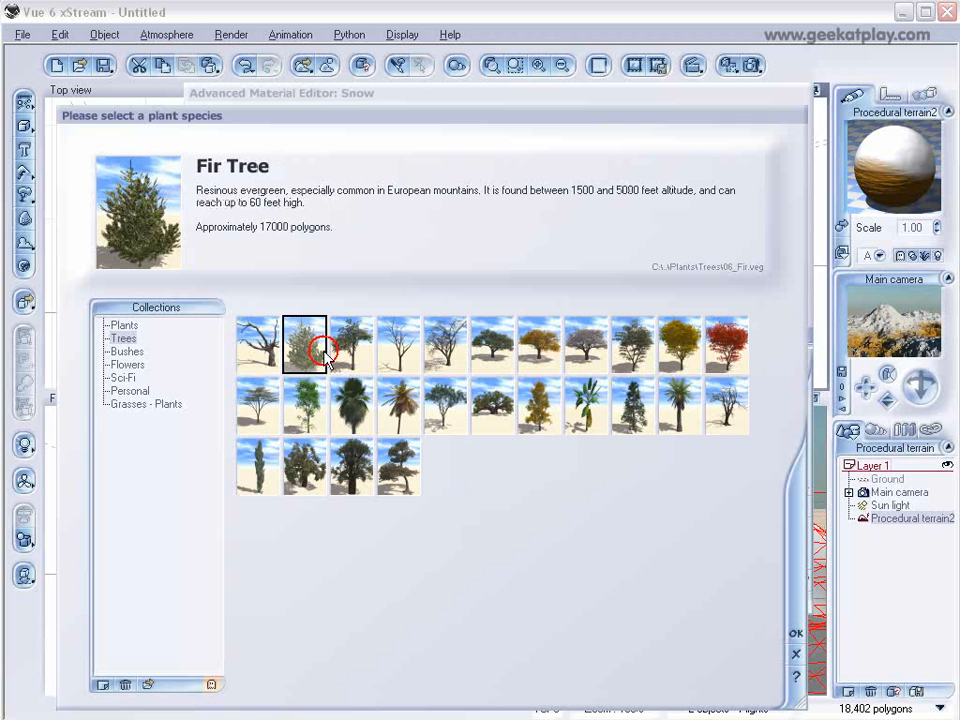
pyautogui.click(796, 633)
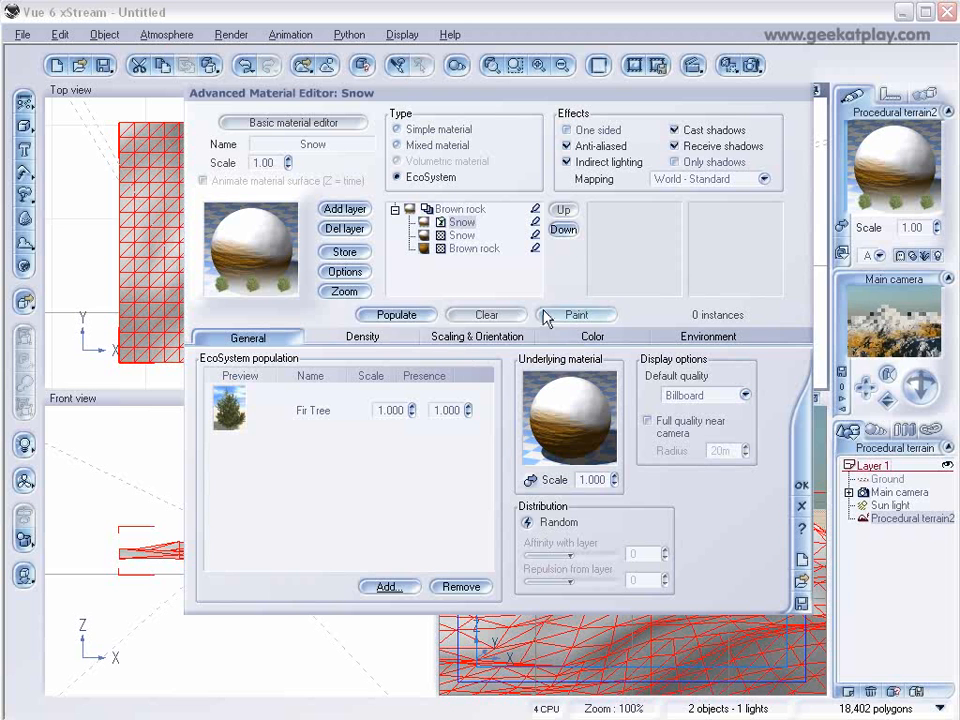
# Populate the ecosystem, setting the Fir Tree scale to 1.200 and repopulating.
pyautogui.click(397, 315)
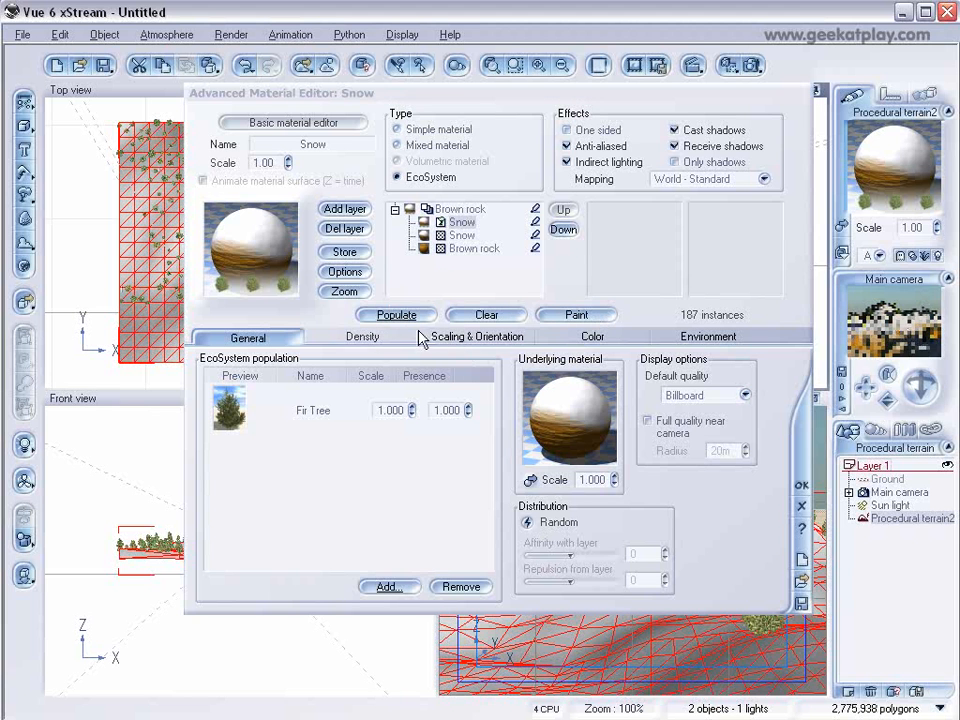
pyautogui.click(366, 337)
pyautogui.moveTo(297, 386); pyautogui.dragTo(328, 386)
pyautogui.click(245, 337)
pyautogui.click(390, 410)
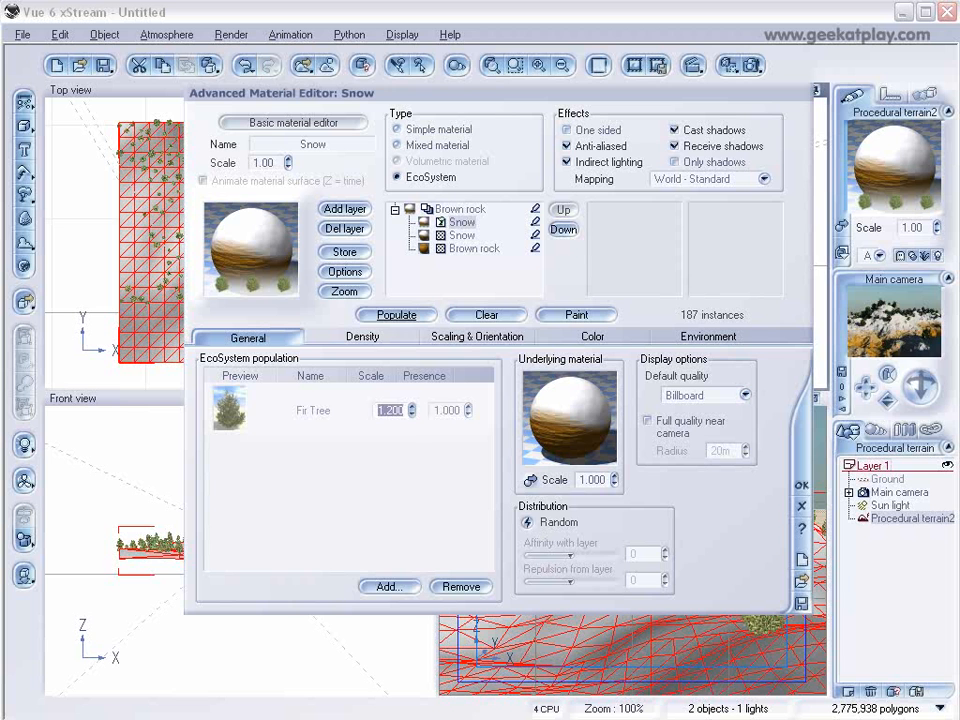
pyautogui.click(400, 316)
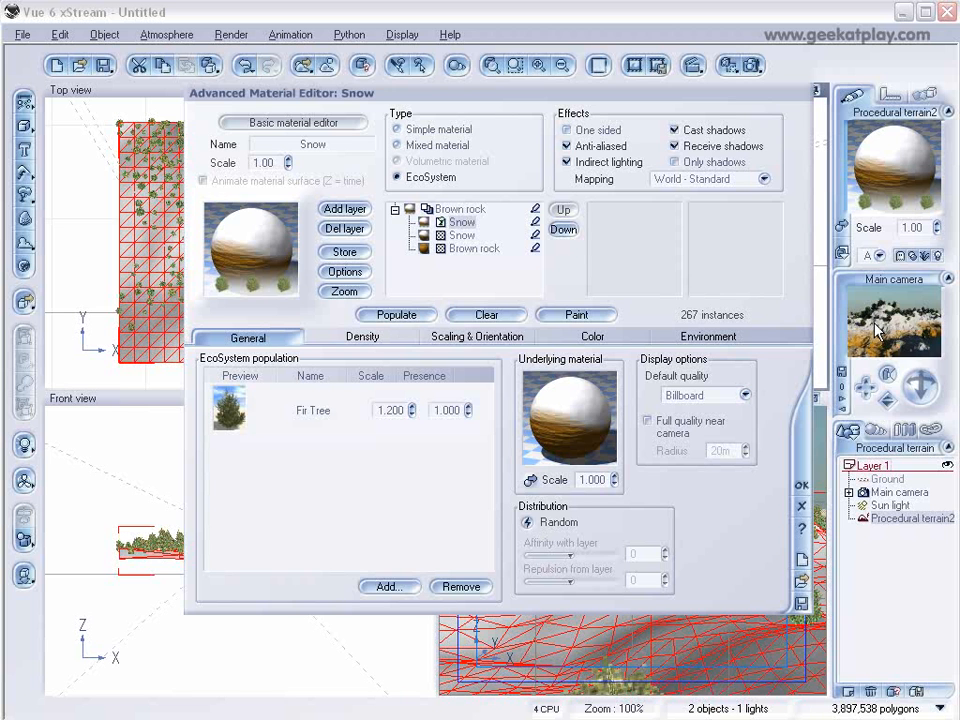
pyautogui.click(875, 331)
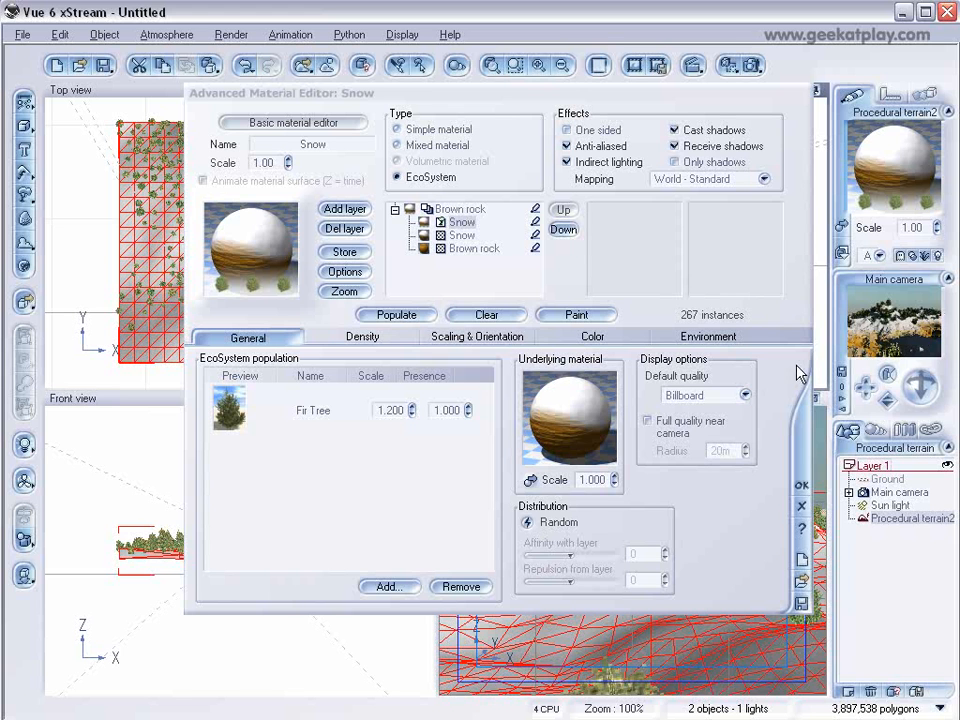
# Set the ecosystem's overall density to 76% and repopulate.
pyautogui.click(387, 341)
pyautogui.moveTo(331, 380); pyautogui.dragTo(335, 380)
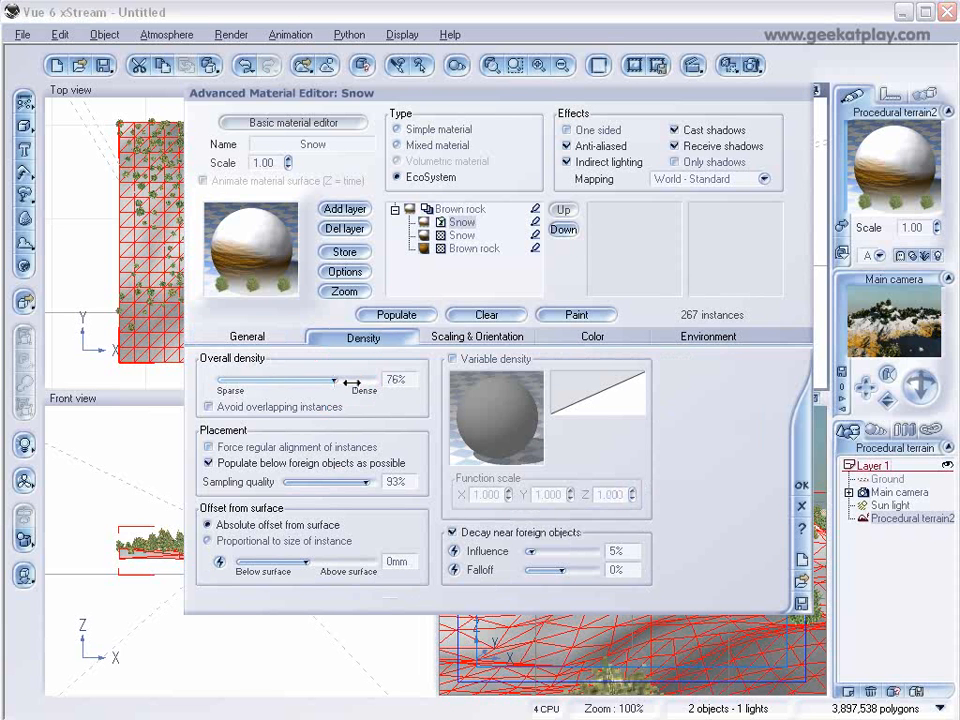
pyautogui.click(397, 315)
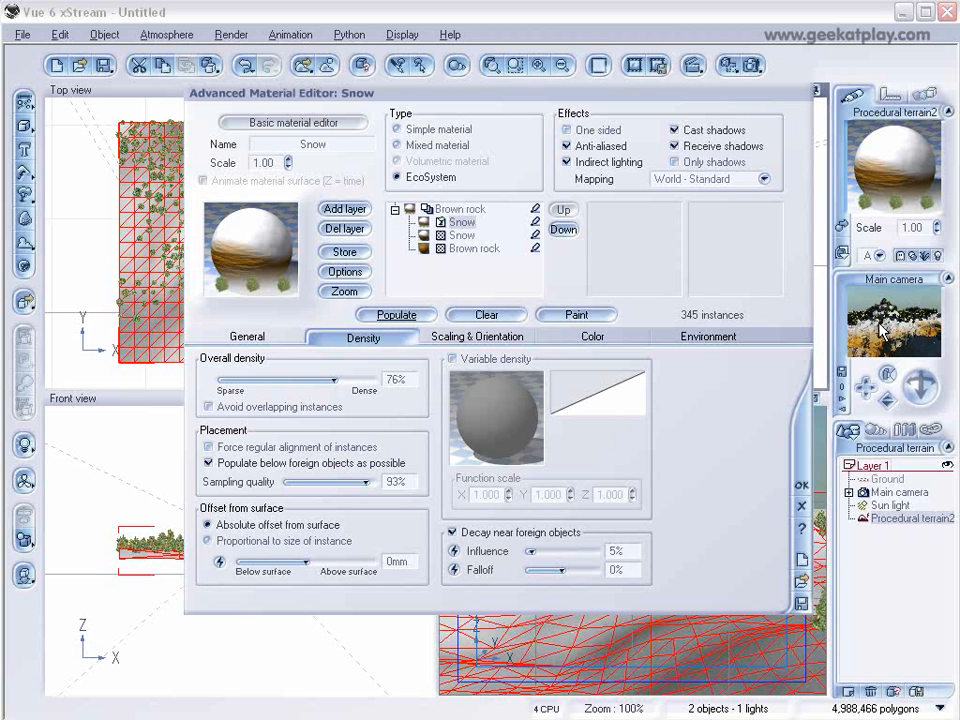
# Set the ecosystem's altitude bottom fuzziness to 24% and top fuzziness to 0%, then repopulate.
pyautogui.click(710, 337)
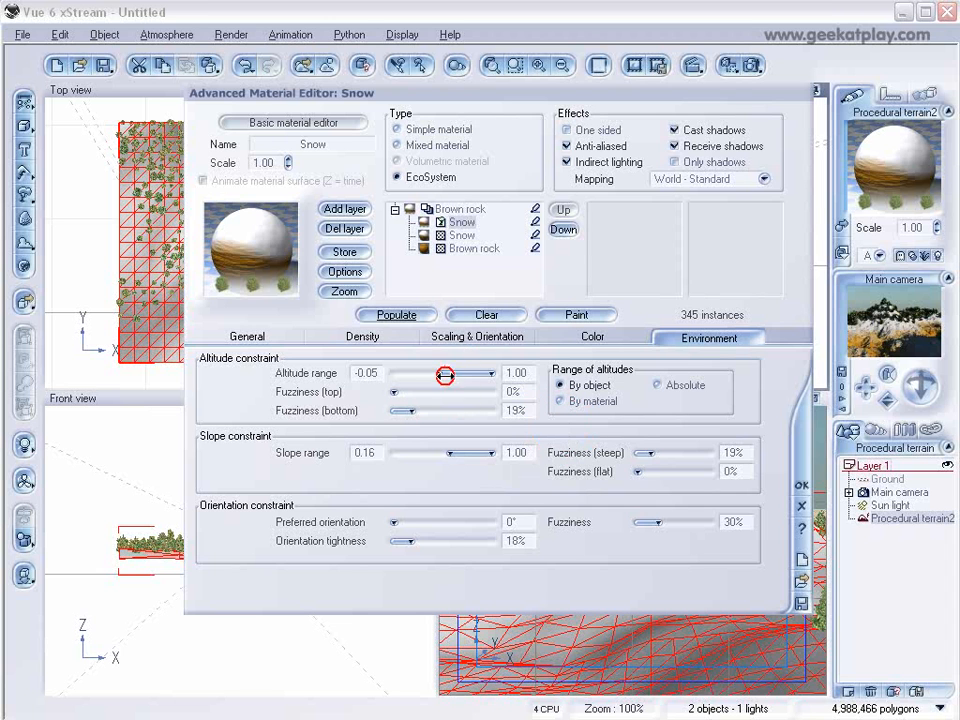
pyautogui.moveTo(412, 413); pyautogui.dragTo(419, 411)
pyautogui.click(400, 315)
pyautogui.click(888, 325)
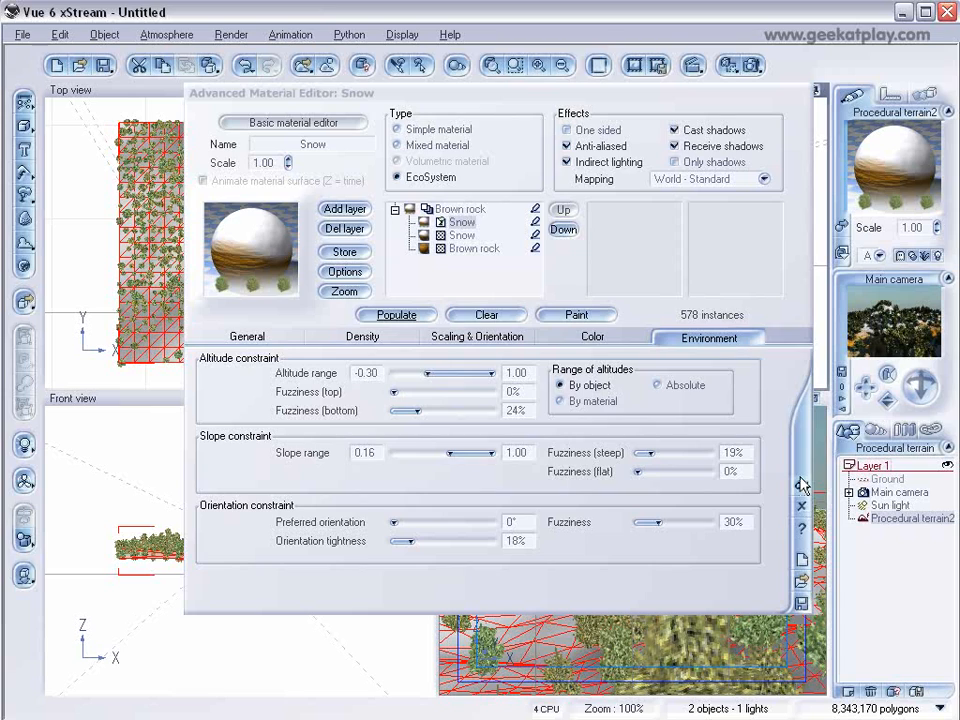
# Confirm the material, render the scene and close the render display.
pyautogui.click(801, 484)
pyautogui.click(751, 62)
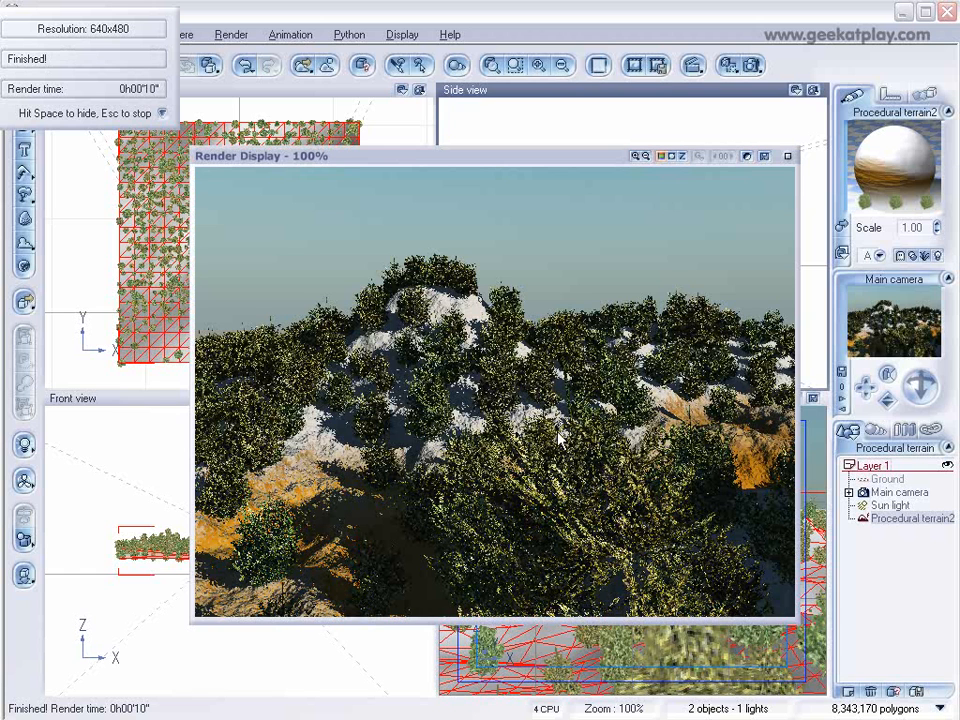
pyautogui.click(787, 157)
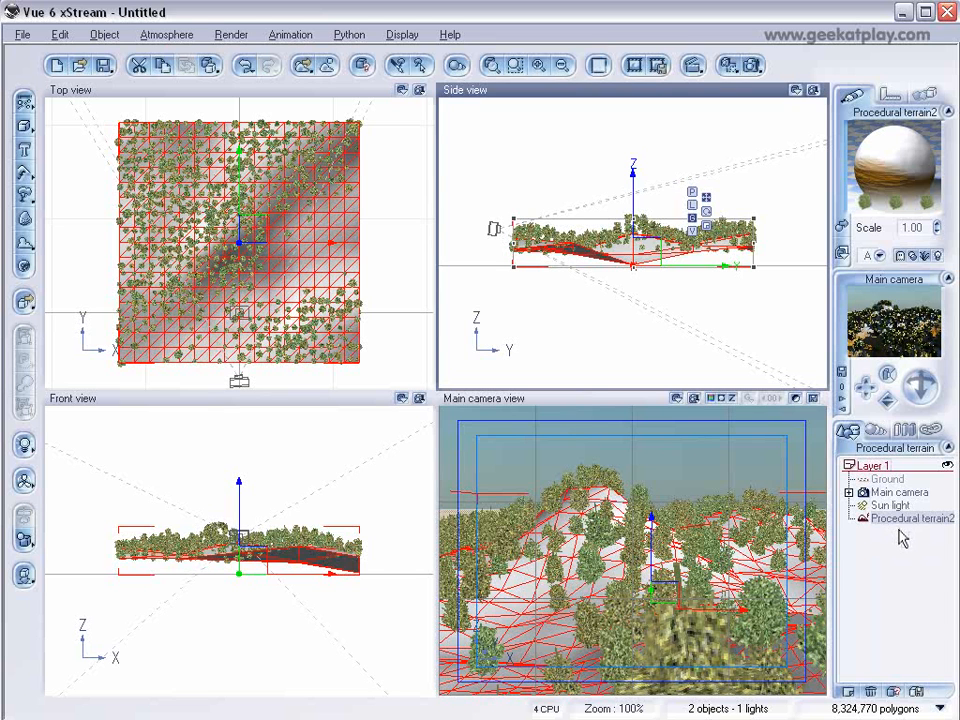
# Open the Fir Tree Branch material and enable color blend with white at 100% and color mask.
pyautogui.click(875, 430)
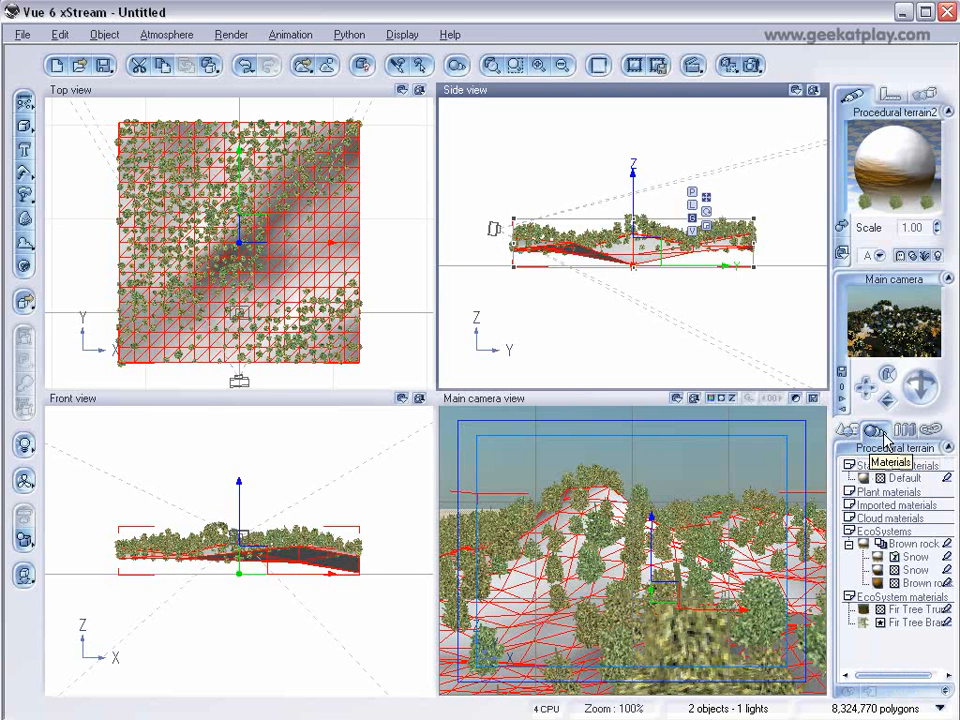
pyautogui.doubleClick(863, 623)
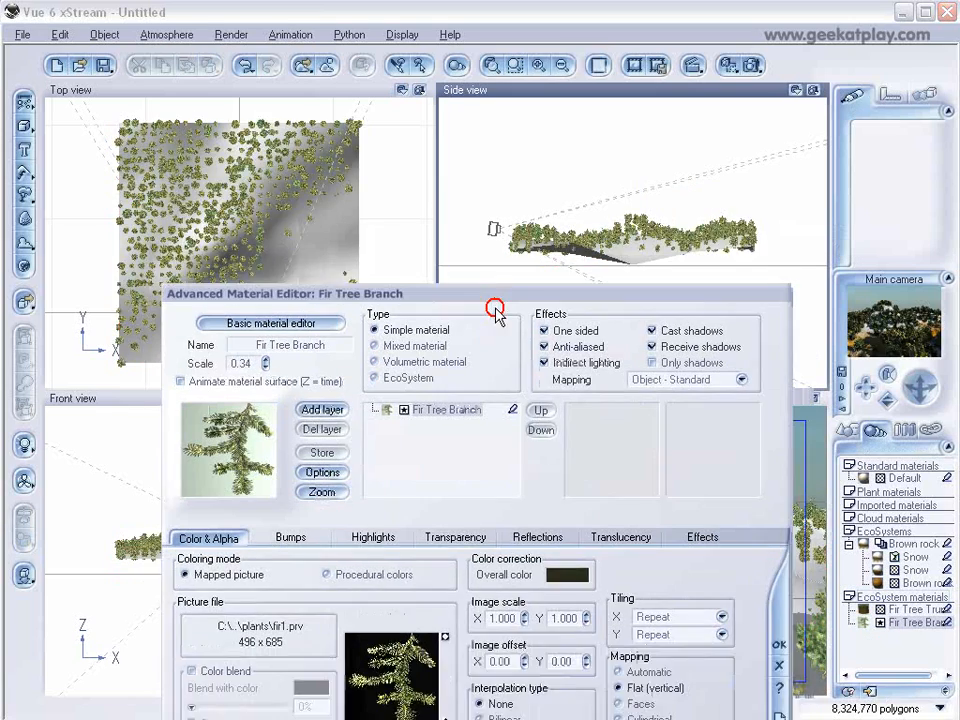
pyautogui.moveTo(495, 314); pyautogui.dragTo(502, 143)
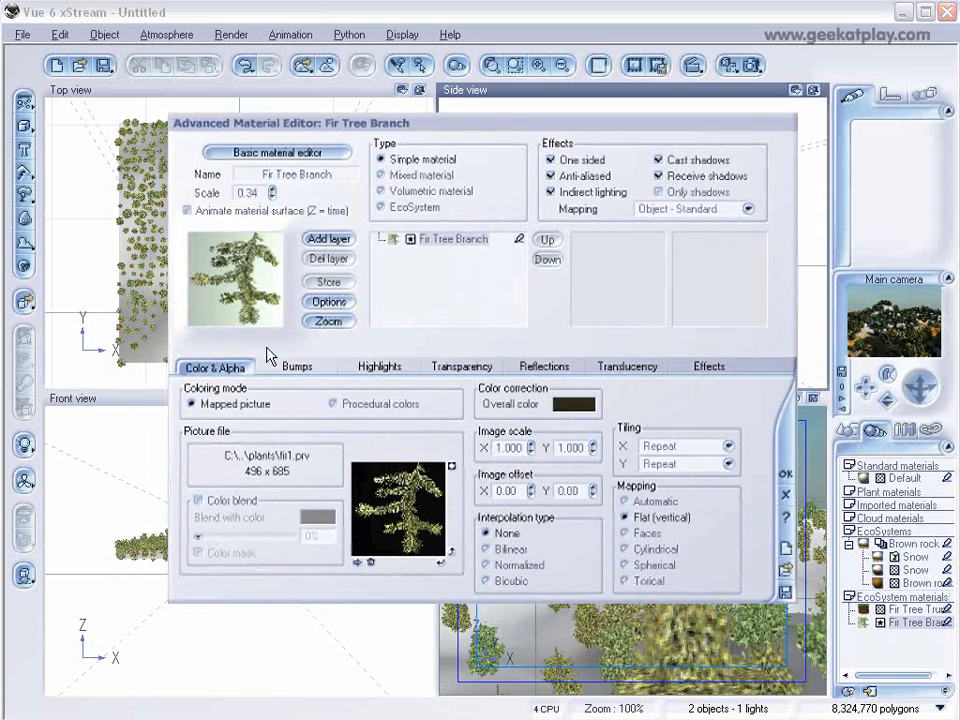
pyautogui.click(201, 502)
pyautogui.rightClick(315, 516)
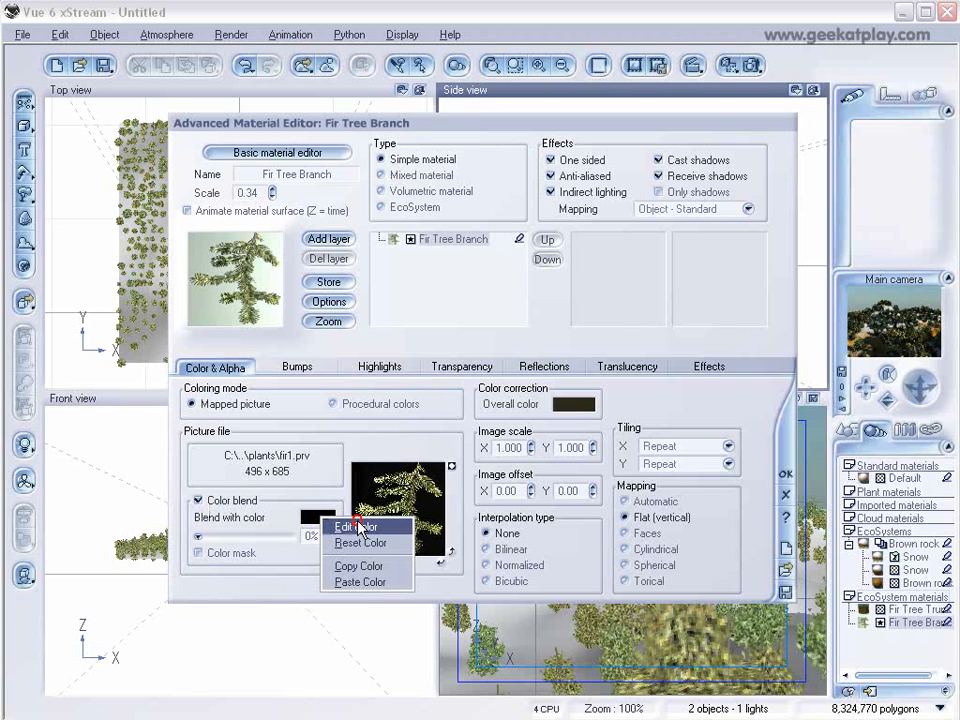
pyautogui.click(358, 527)
pyautogui.click(712, 281)
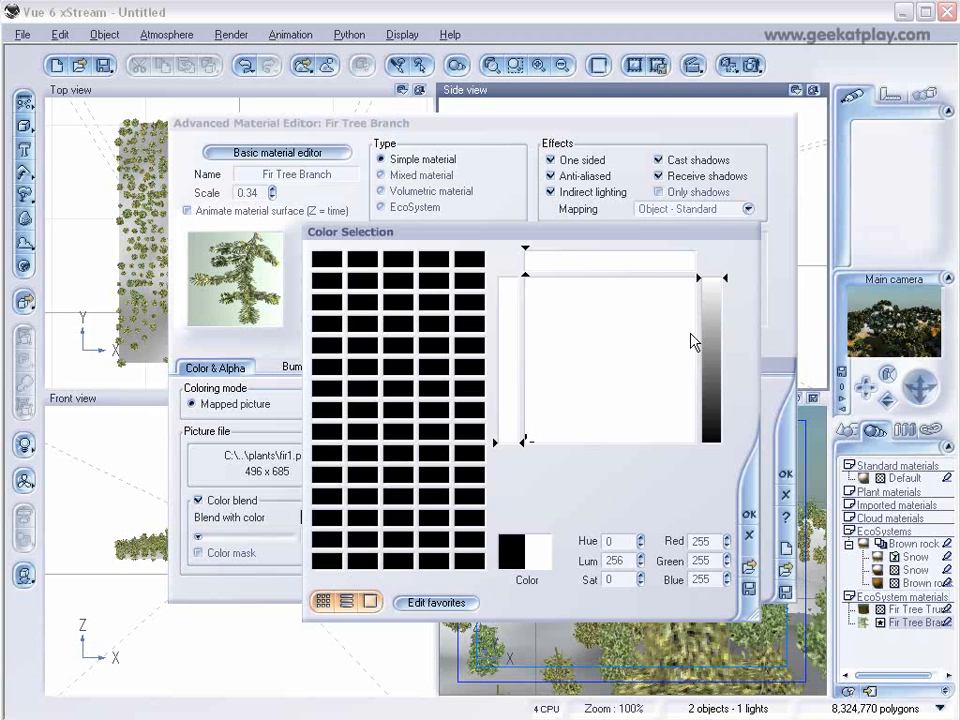
pyautogui.click(745, 517)
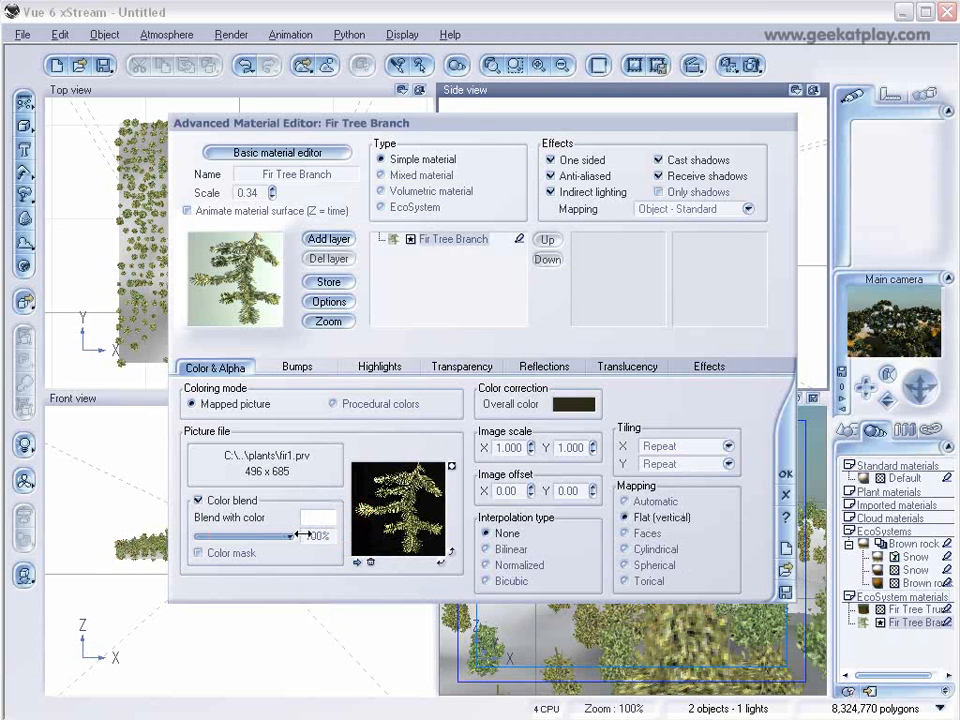
pyautogui.click(200, 553)
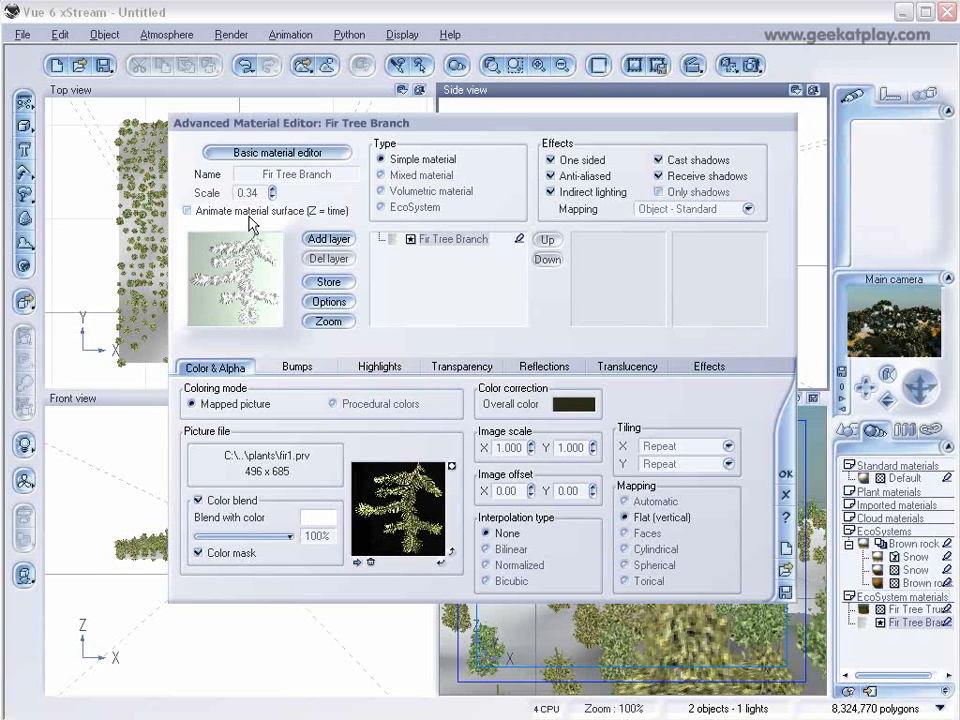
# Set the Fir Tree Branch highlight color to a pale blue.
pyautogui.click(297, 366)
pyautogui.click(378, 367)
pyautogui.rightClick(251, 410)
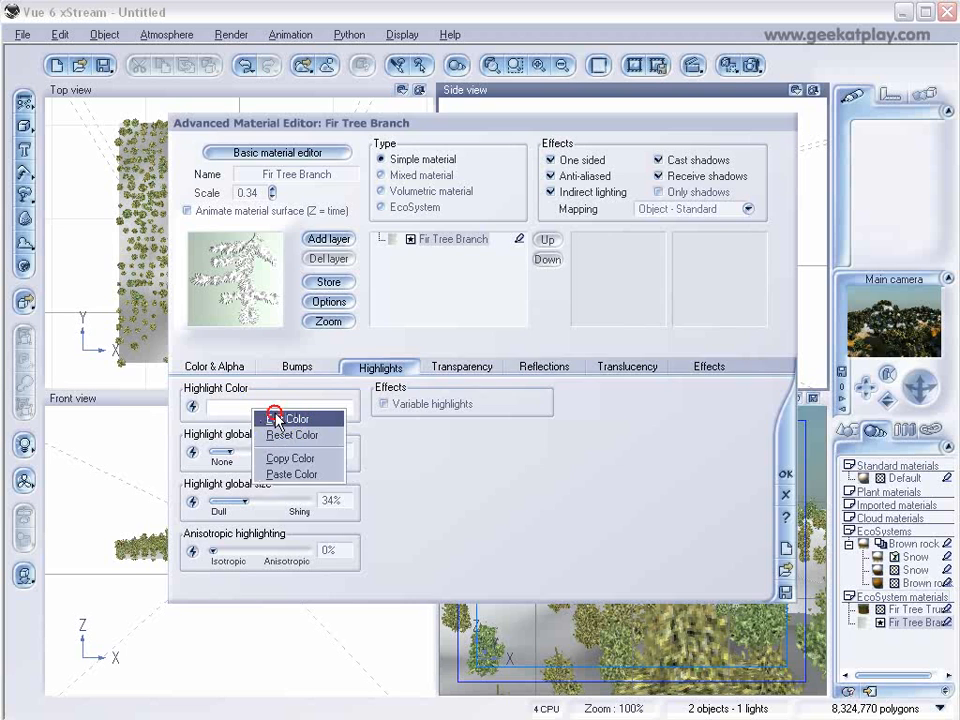
pyautogui.click(283, 418)
pyautogui.click(634, 337)
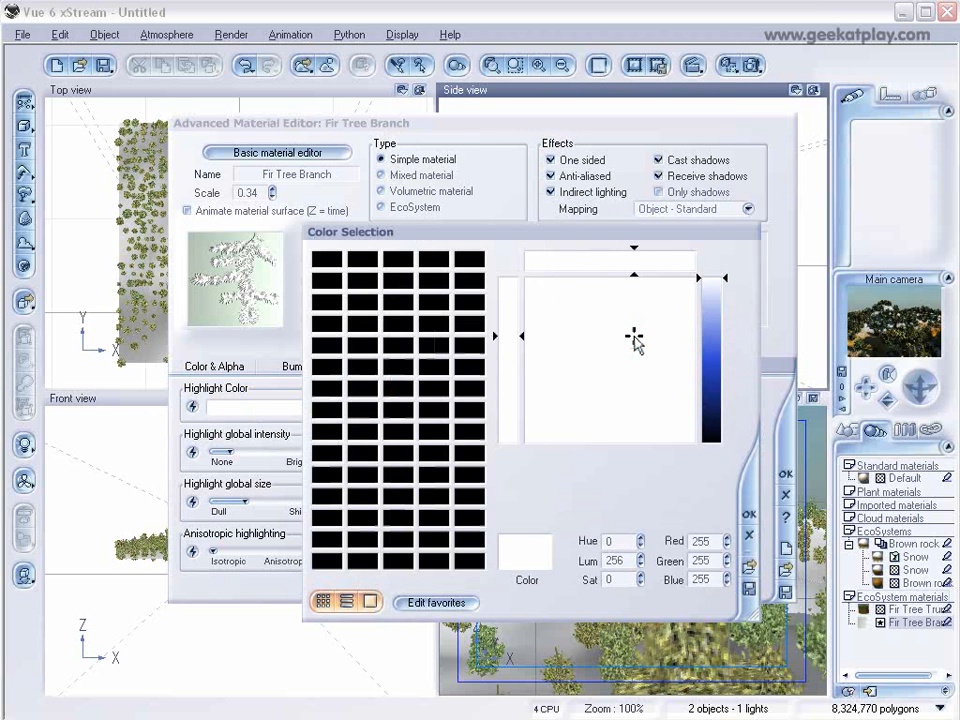
pyautogui.click(709, 302)
pyautogui.click(749, 515)
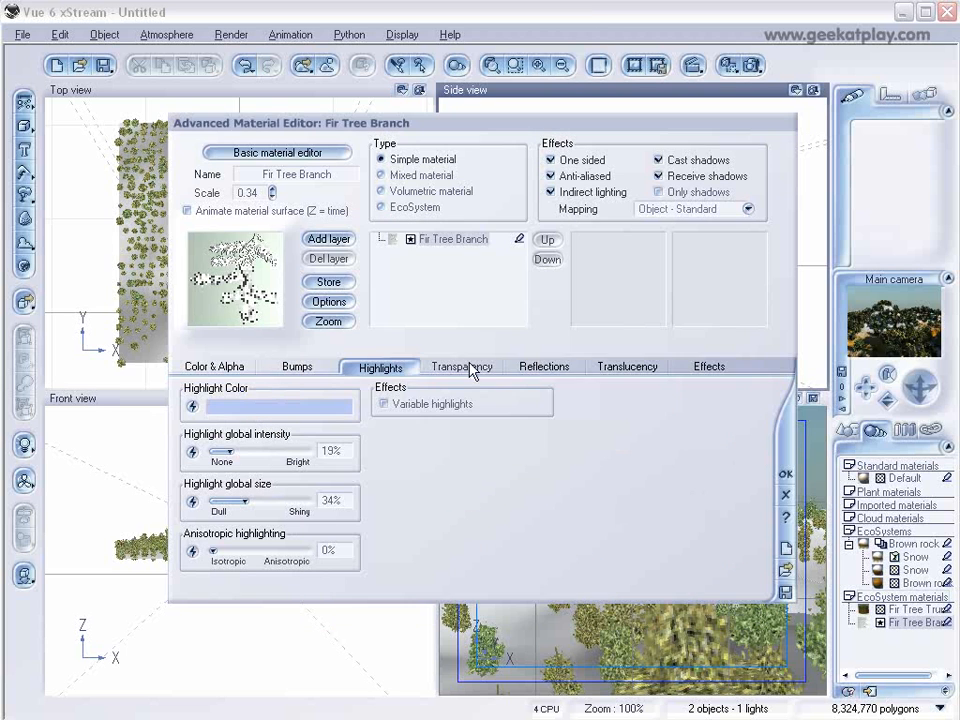
# Set highlight global intensity to 100% and highlight global size to 21%, then close the material editor.
pyautogui.moveTo(231, 451); pyautogui.dragTo(307, 451)
pyautogui.moveTo(244, 500); pyautogui.dragTo(236, 500)
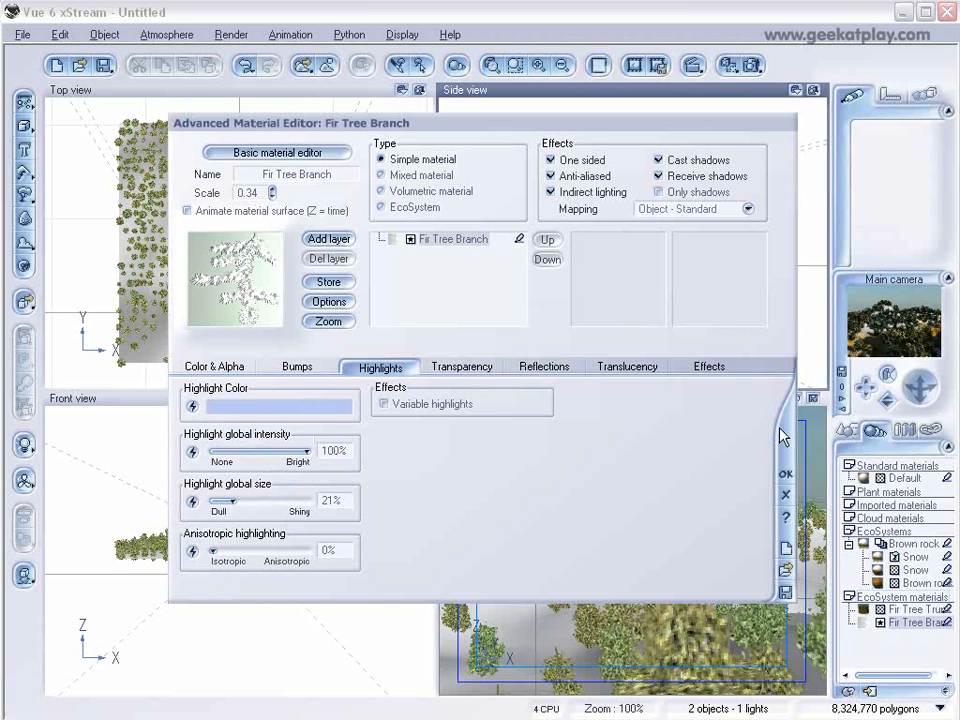
pyautogui.click(786, 474)
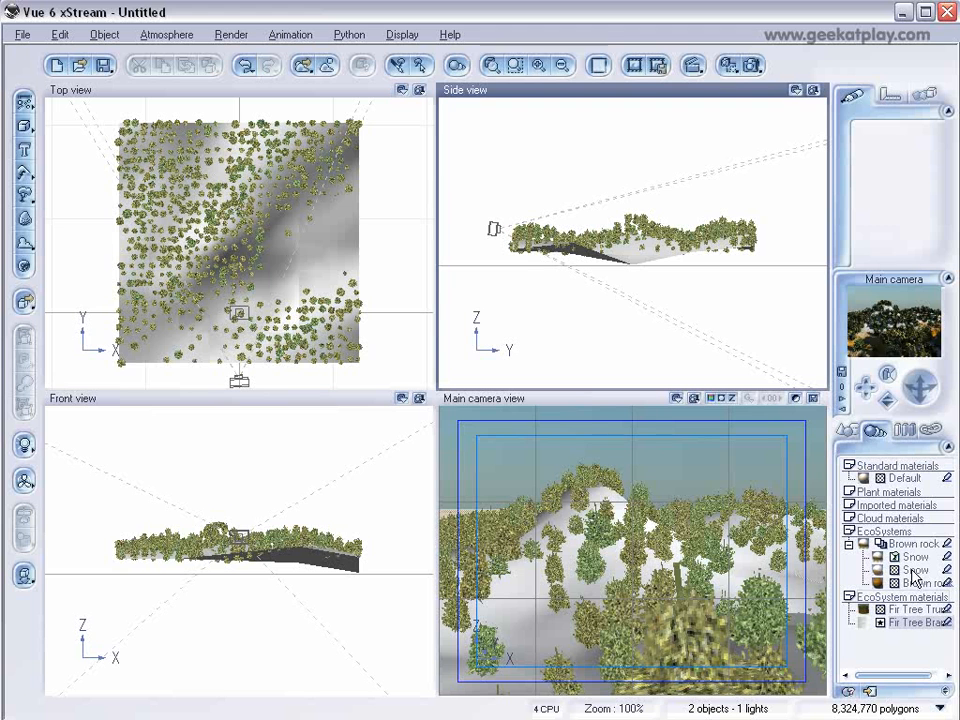
# Render the scene and close the render display.
pyautogui.click(751, 65)
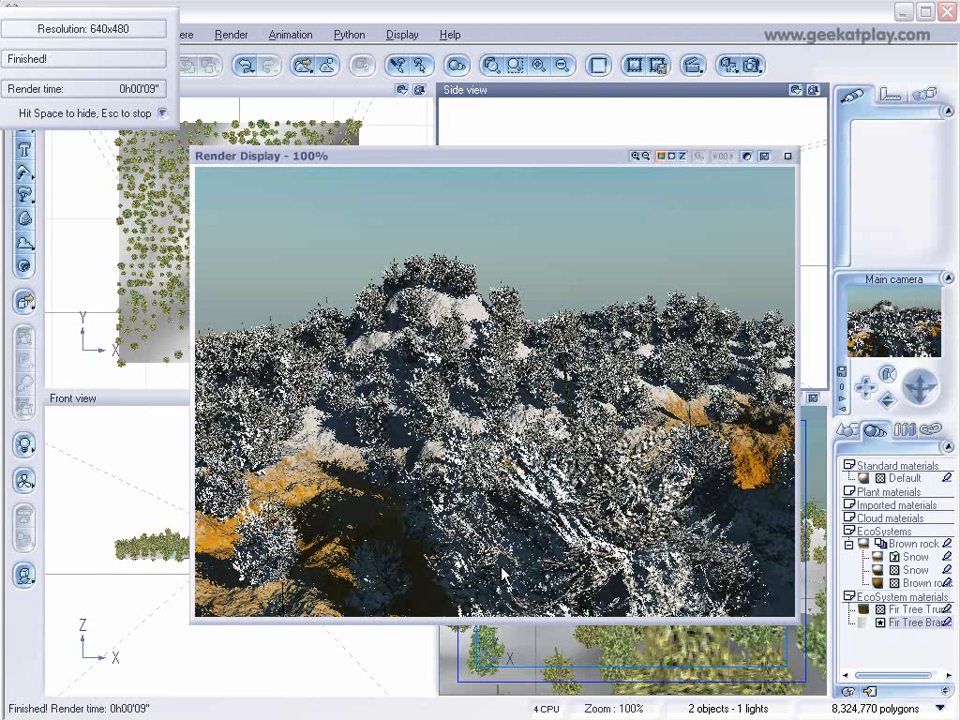
pyautogui.click(787, 156)
# Load the Invasion atmosphere from the Geekatplay collection.
pyautogui.click(163, 35)
pyautogui.click(166, 54)
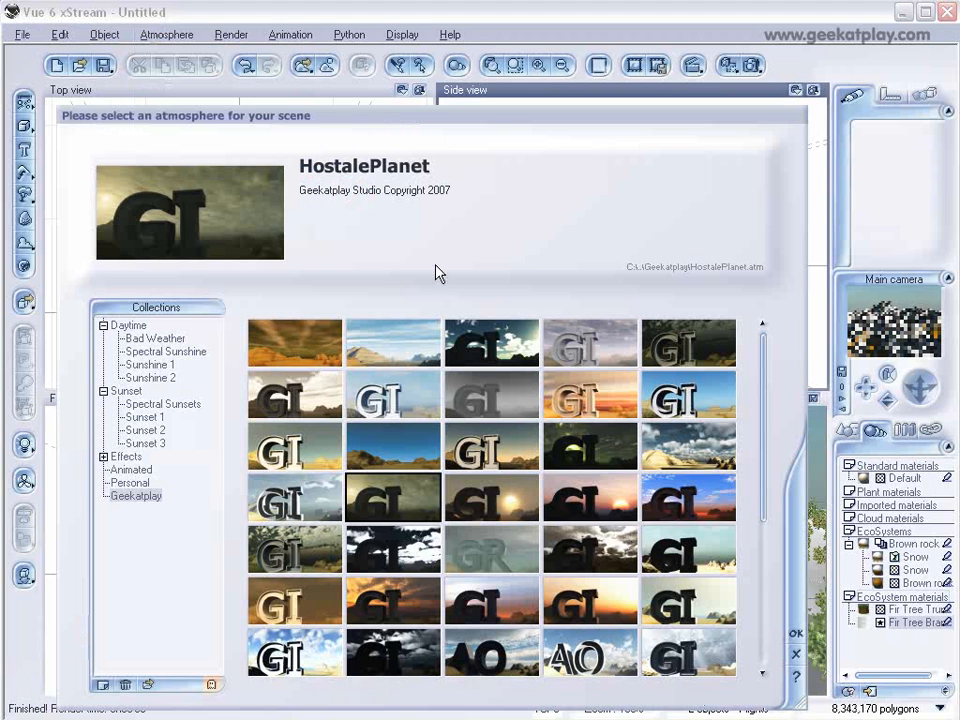
pyautogui.moveTo(765, 408); pyautogui.dragTo(771, 521)
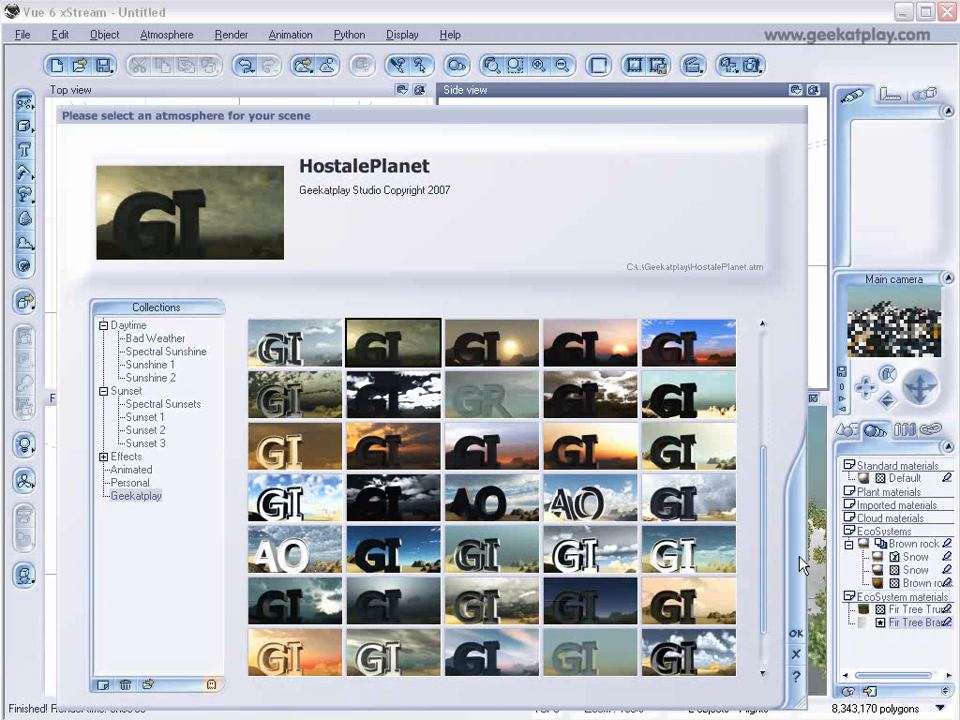
pyautogui.click(392, 650)
pyautogui.click(485, 603)
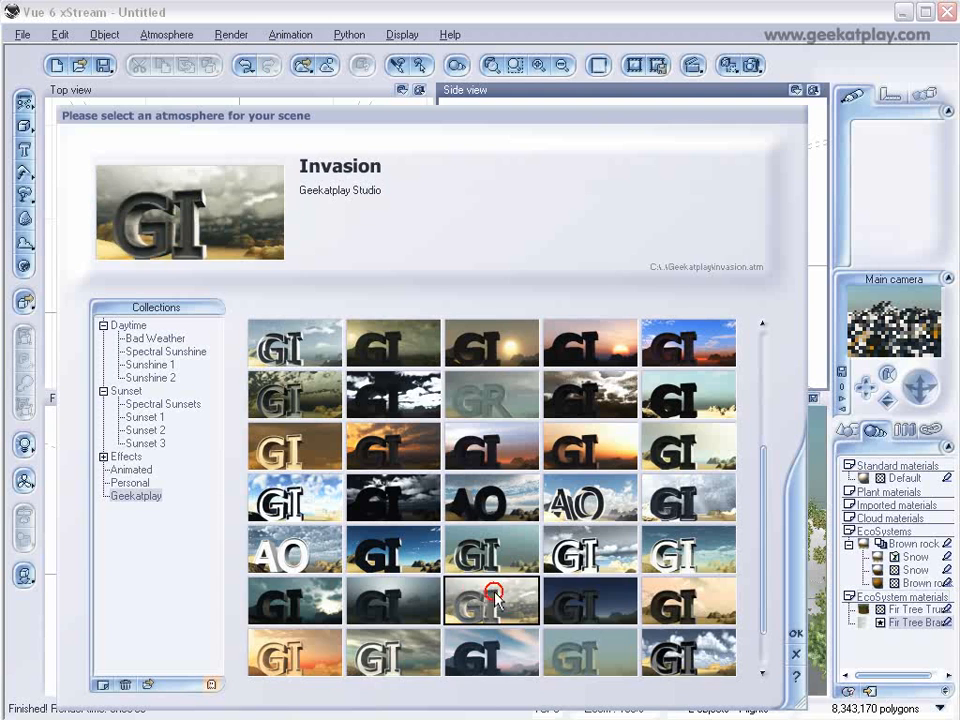
pyautogui.click(796, 633)
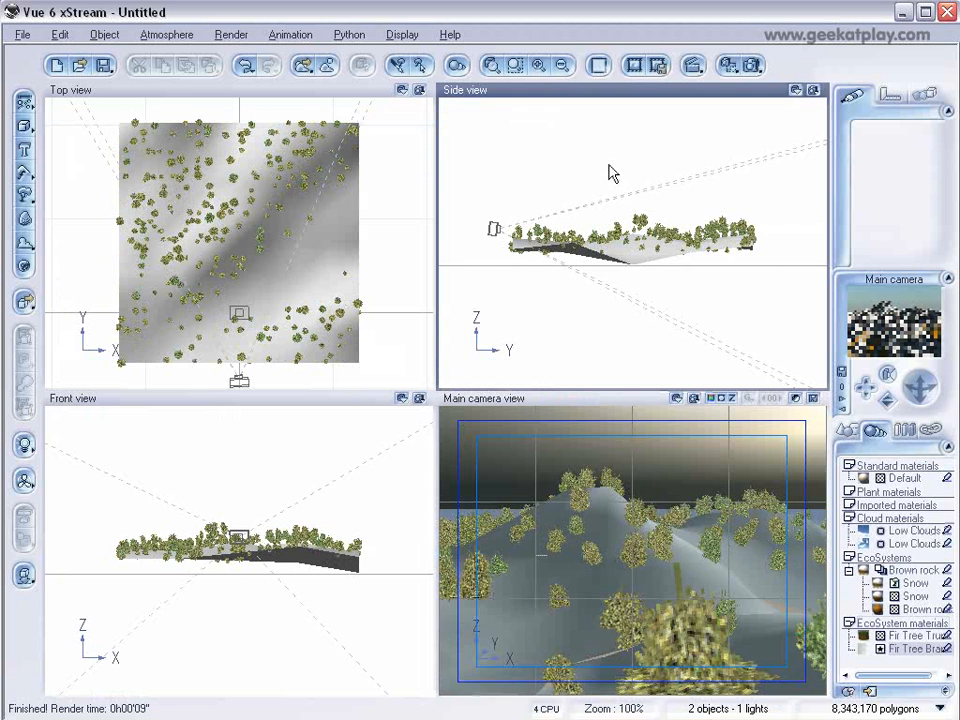
# Render the scene with the Invasion atmosphere and close the render display.
pyautogui.click(752, 66)
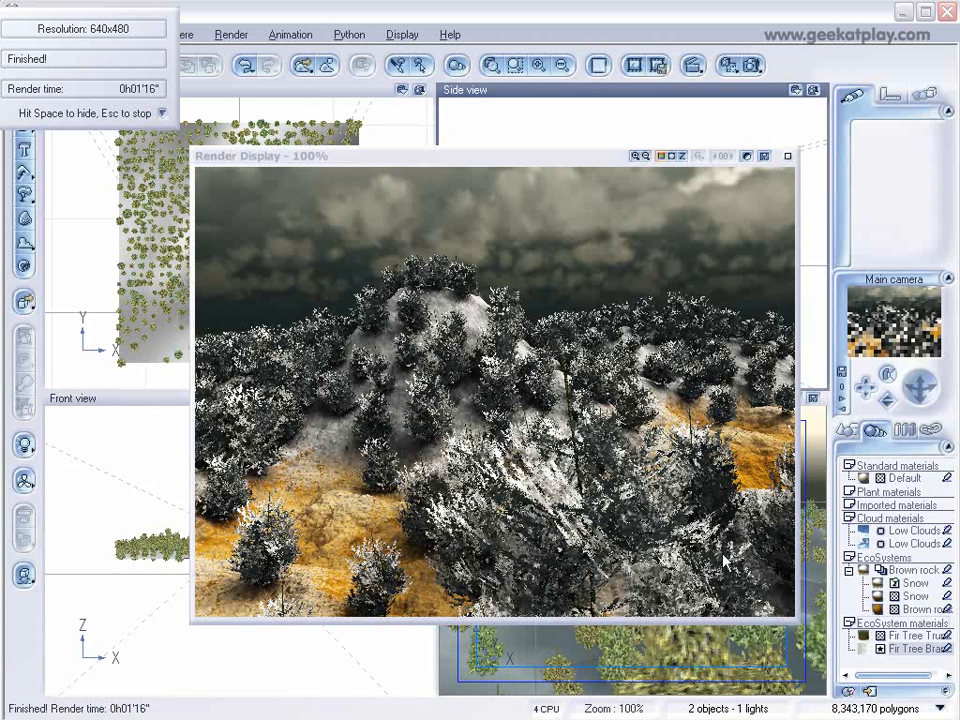
pyautogui.click(787, 156)
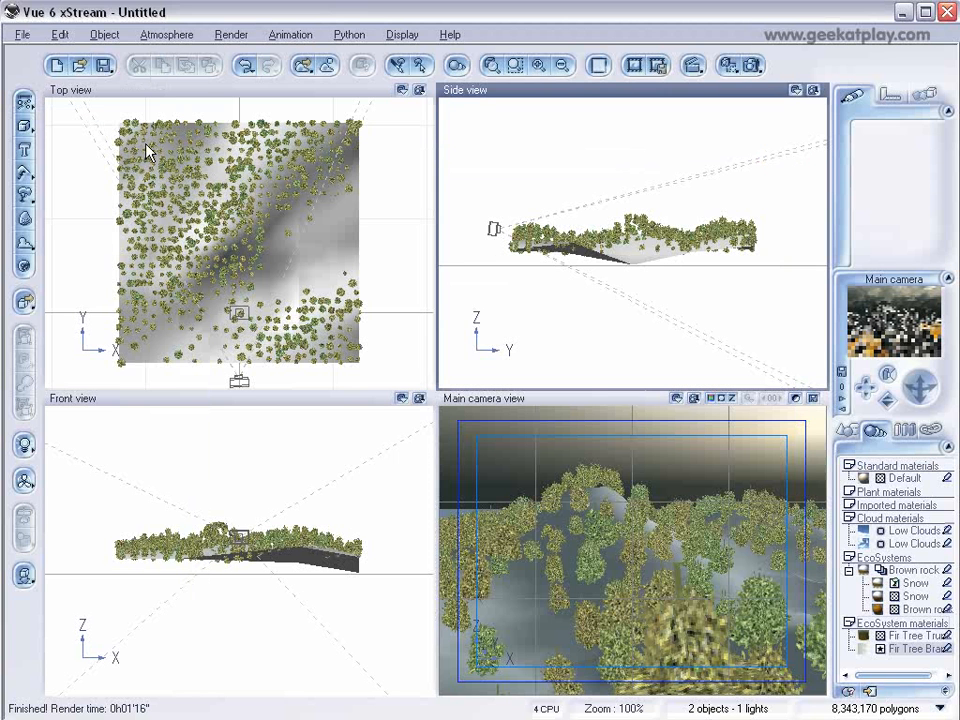
# Delete the procedural terrain together with its ecosystem from the scene.
pyautogui.click(183, 176)
pyautogui.click(849, 430)
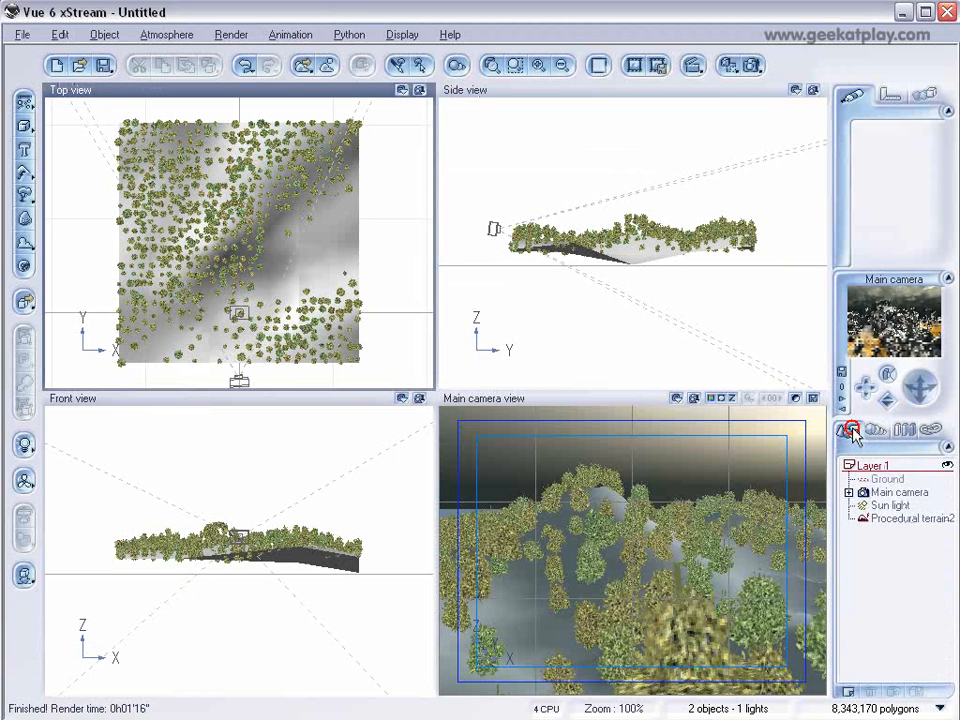
pyautogui.click(870, 548)
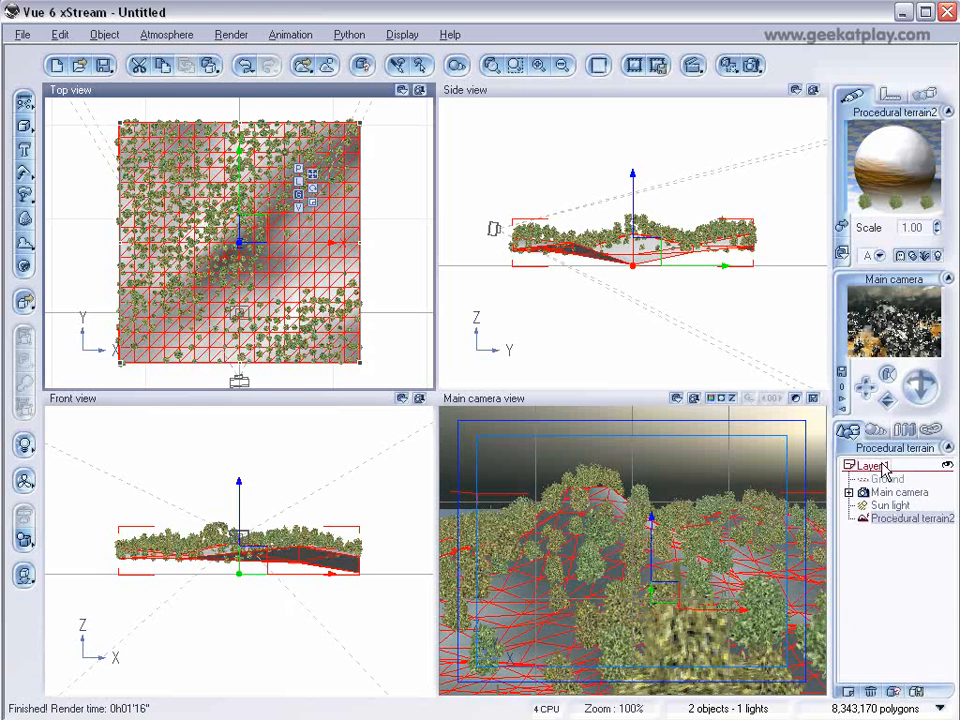
pyautogui.press('Delete')
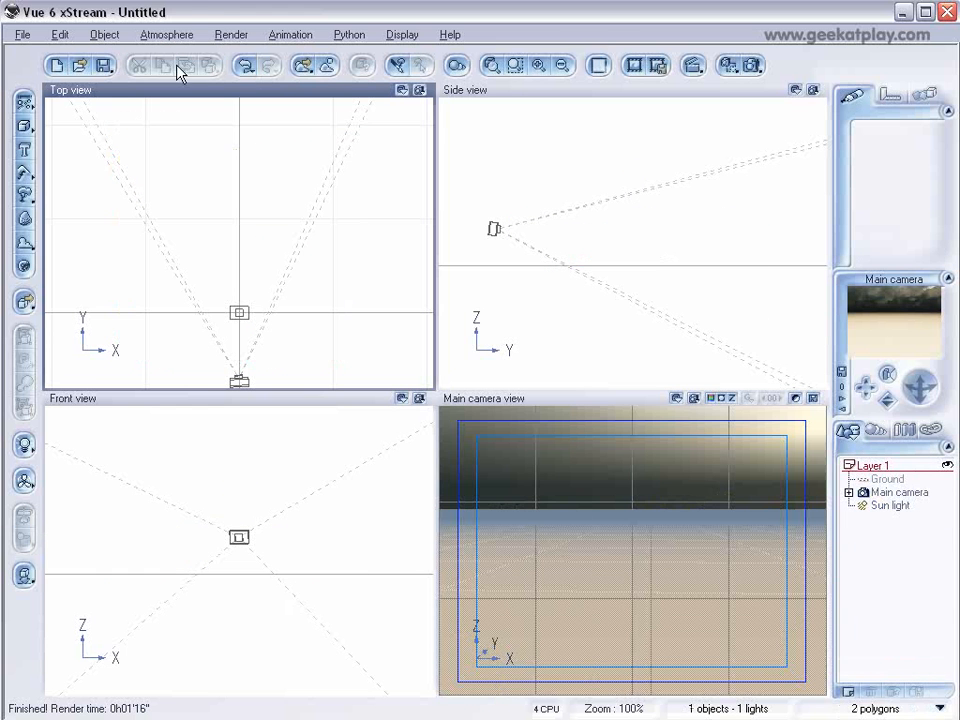
# Load the Soft Background light for modeling atmosphere from the Geekatplay collection.
pyautogui.click(166, 34)
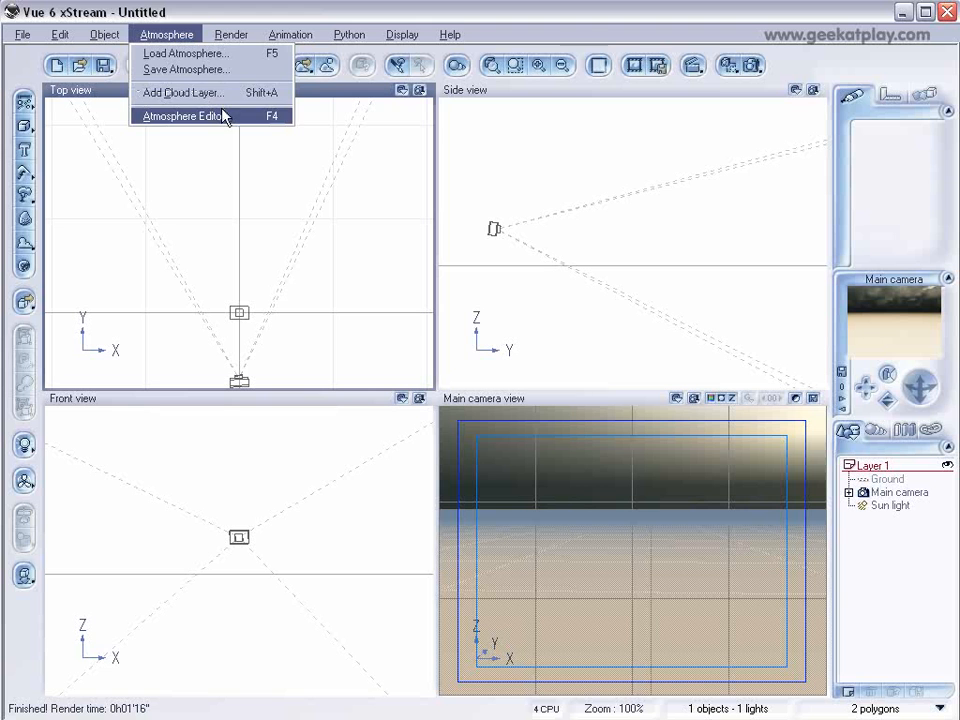
pyautogui.click(210, 55)
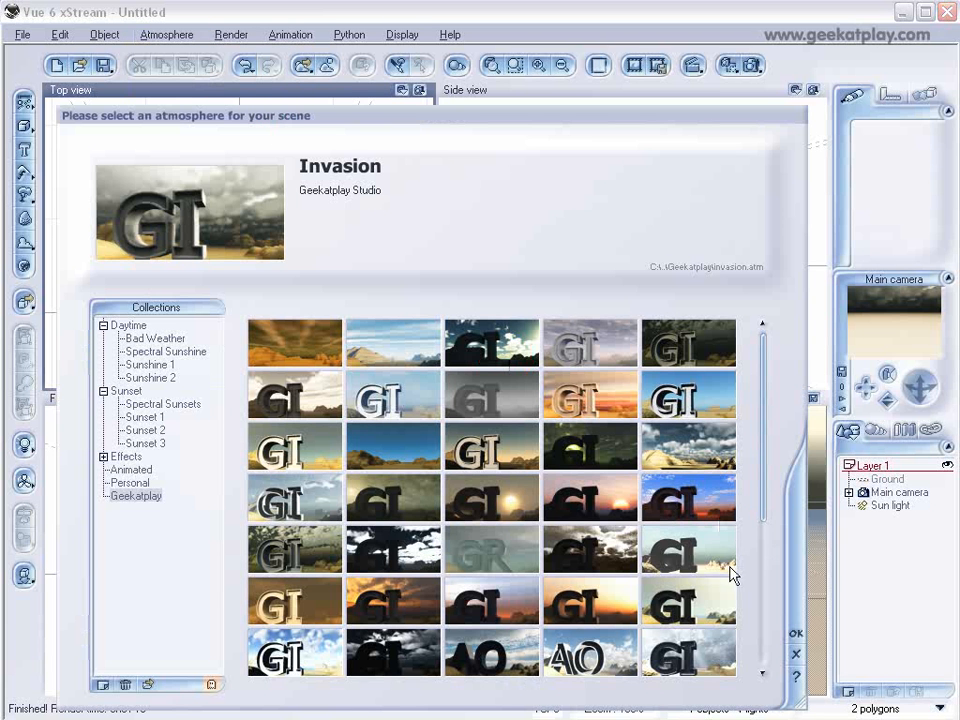
pyautogui.click(713, 598)
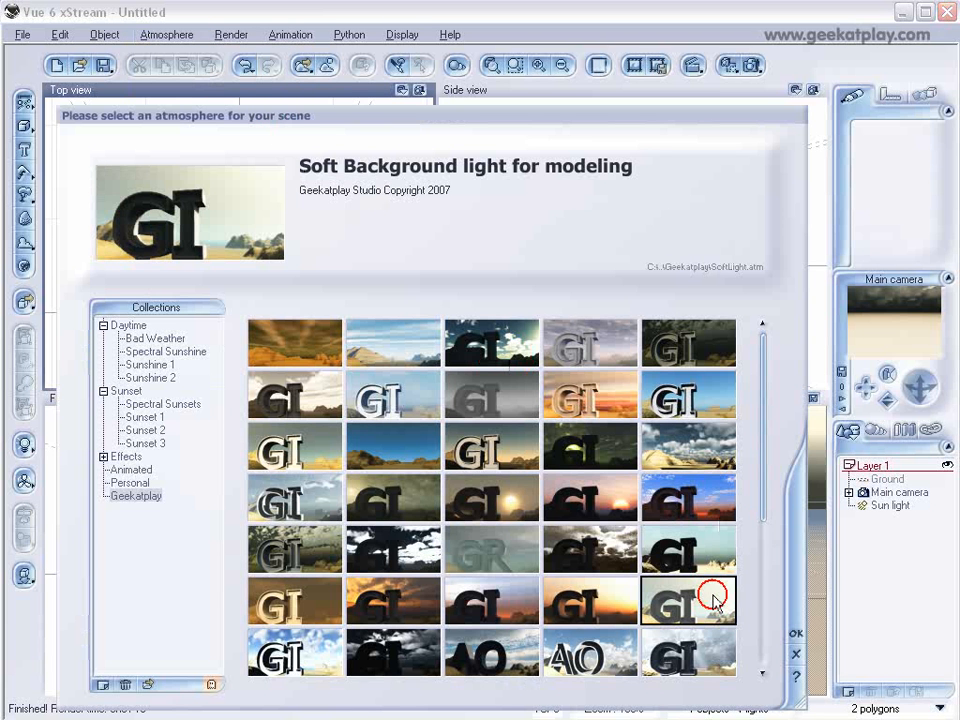
pyautogui.click(796, 635)
# Select the sun light and move it to a new position.
pyautogui.click(893, 506)
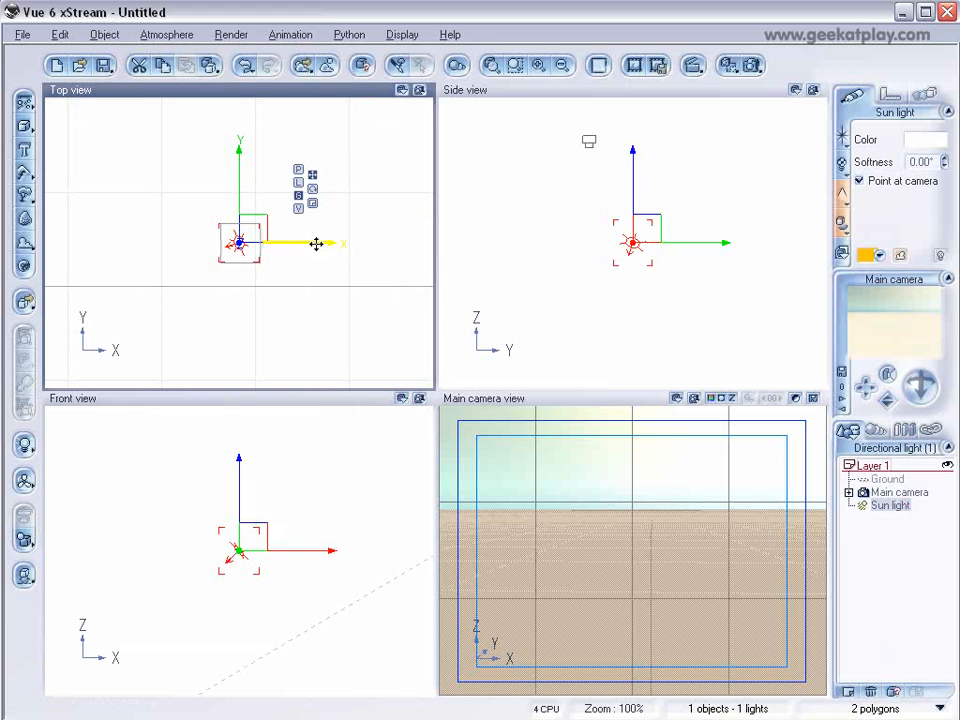
pyautogui.moveTo(269, 262); pyautogui.dragTo(255, 296)
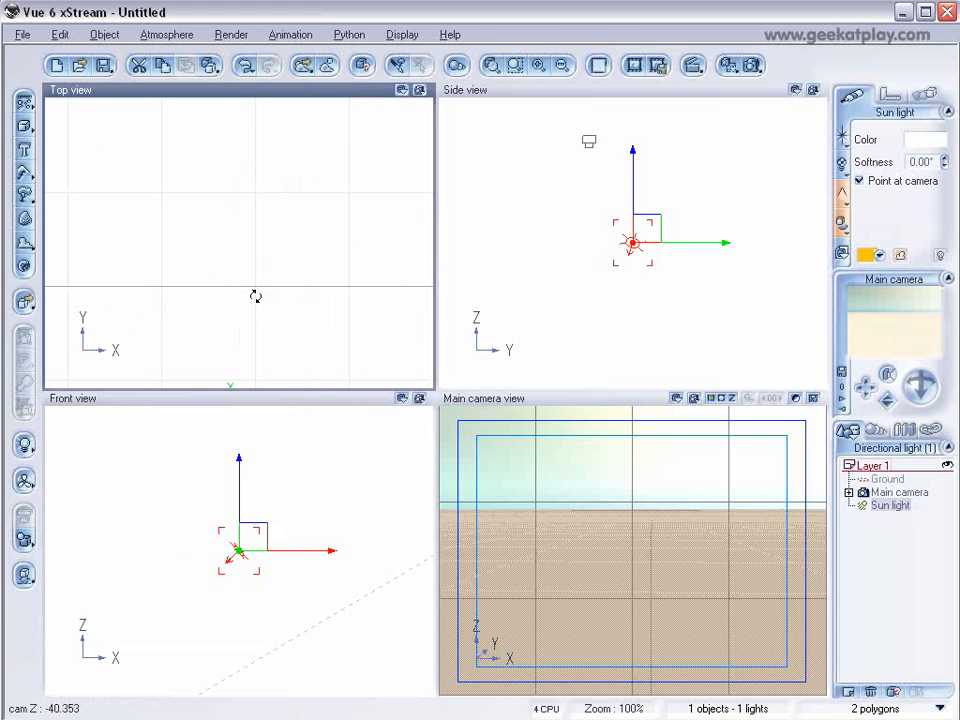
pyautogui.click(898, 493)
pyautogui.click(540, 178)
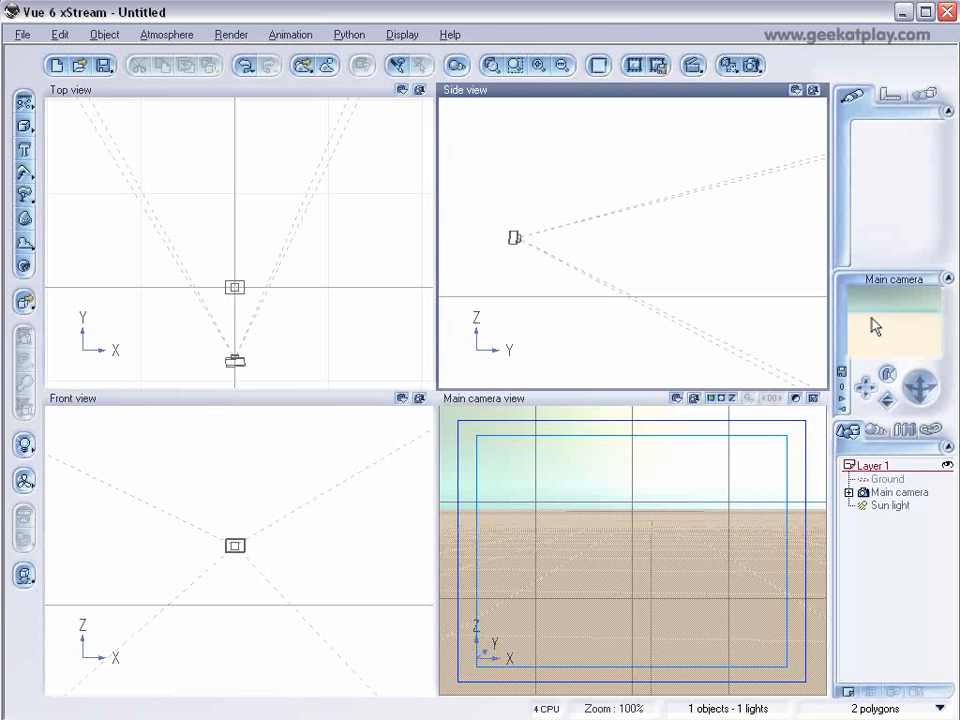
# Add a Large Dead Tree plant from the Trees collection and reposition it.
pyautogui.click(25, 194)
pyautogui.click(402, 344)
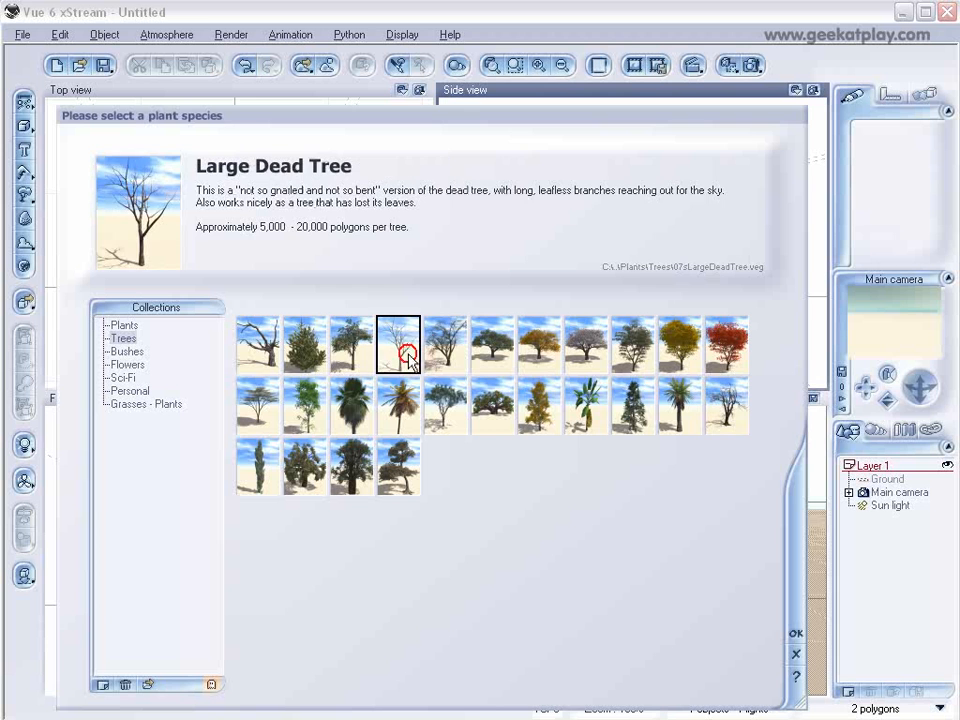
pyautogui.click(796, 633)
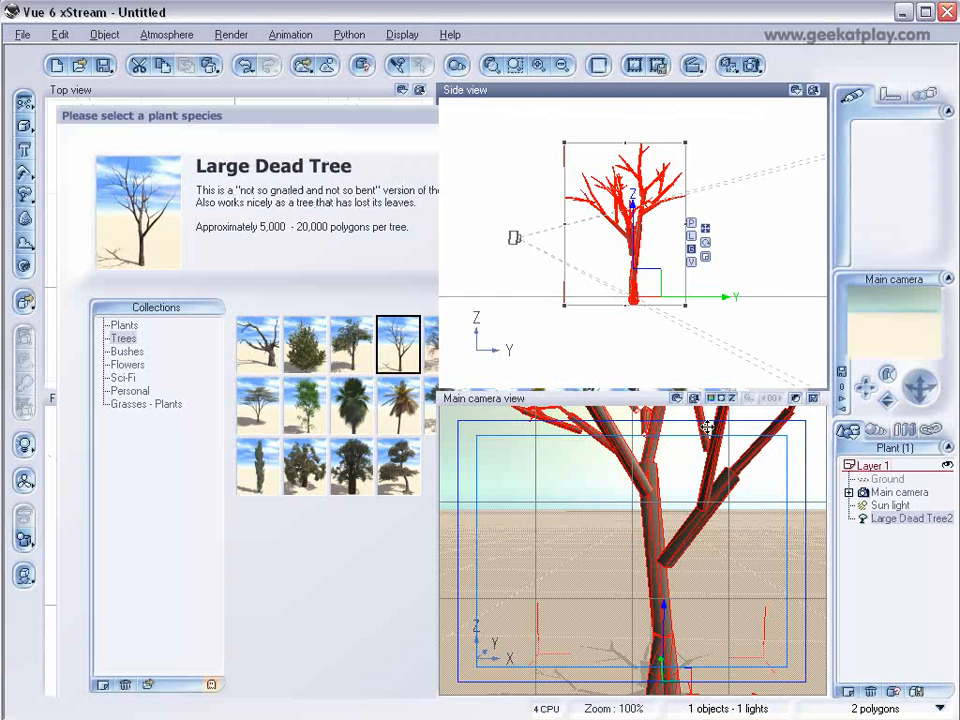
pyautogui.moveTo(646, 282); pyautogui.dragTo(688, 280)
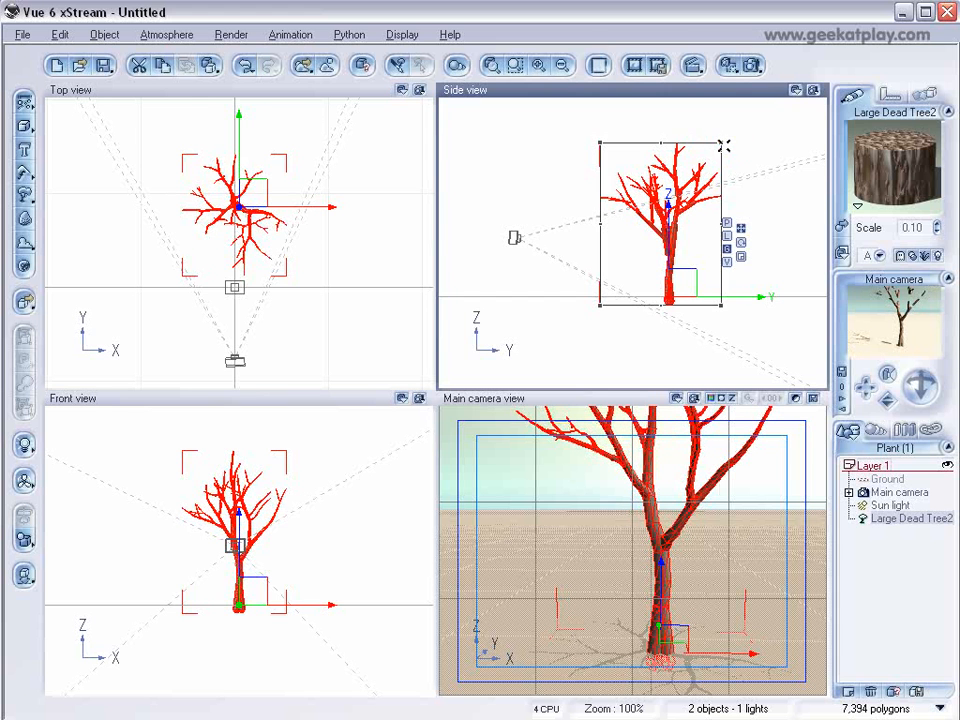
# Reposition and aim the main camera to frame the dead tree.
pyautogui.click(868, 492)
pyautogui.moveTo(641, 227); pyautogui.dragTo(629, 184)
pyautogui.moveTo(921, 386); pyautogui.dragTo(924, 399)
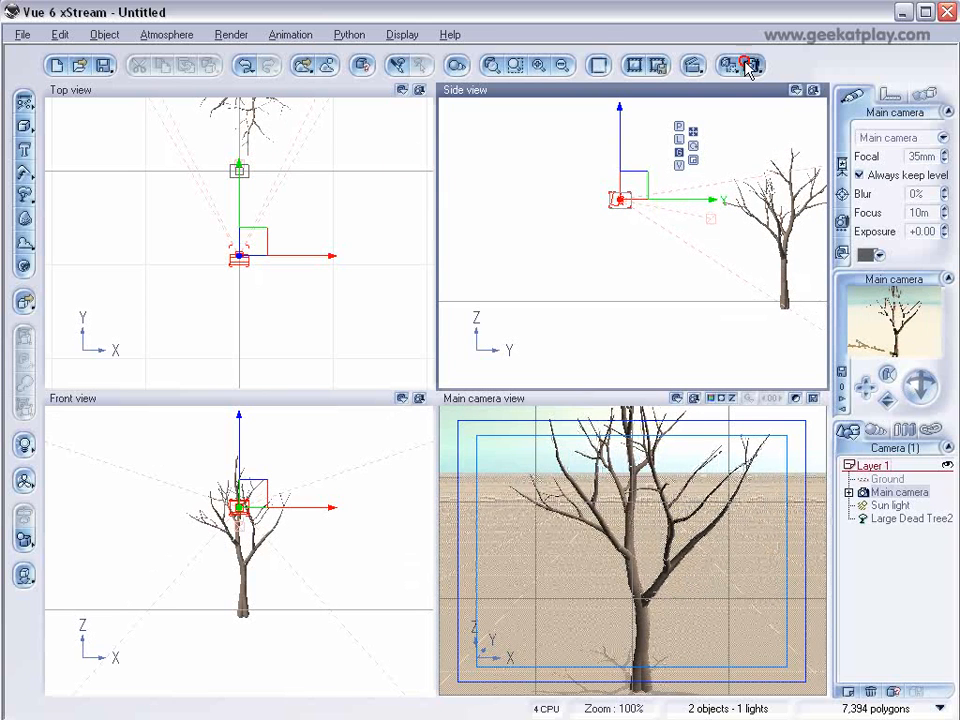
# Render the scene and close the render display.
pyautogui.click(750, 66)
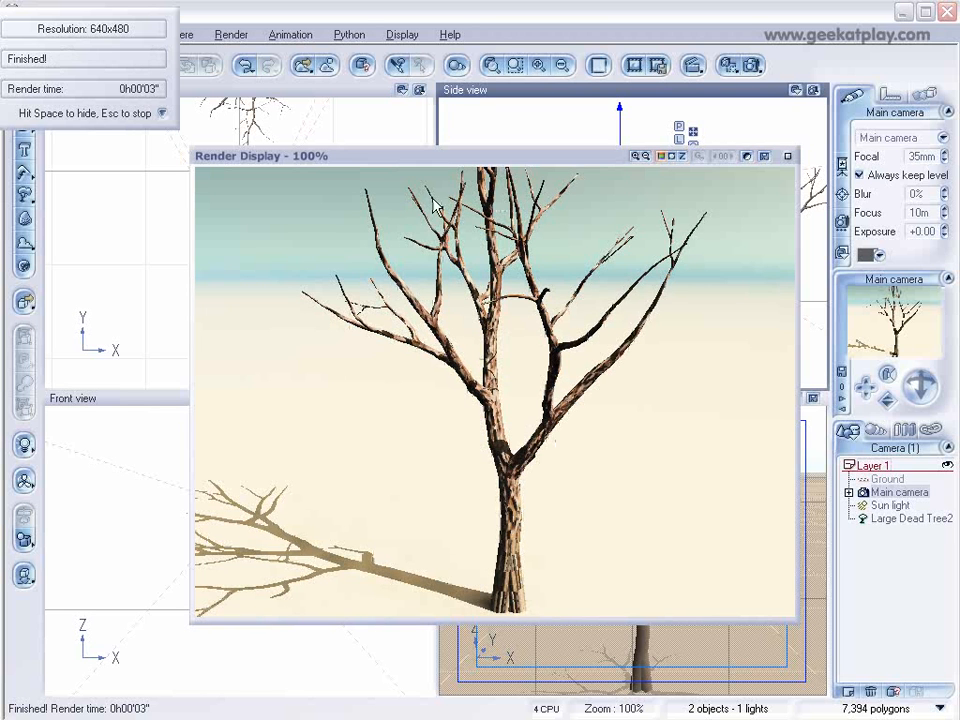
pyautogui.click(787, 156)
# Open the Large Dead Tree material, add a Snow layer from Landscapes, and set its alpha boost to +100.
pyautogui.click(900, 518)
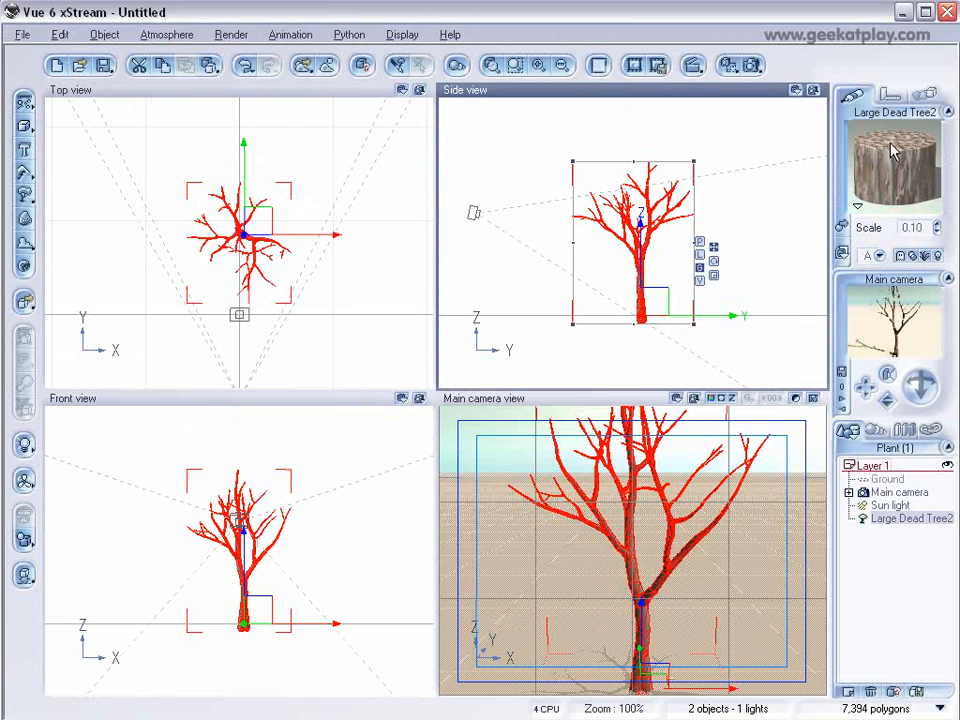
pyautogui.doubleClick(895, 162)
pyautogui.moveTo(520, 96); pyautogui.dragTo(502, 131)
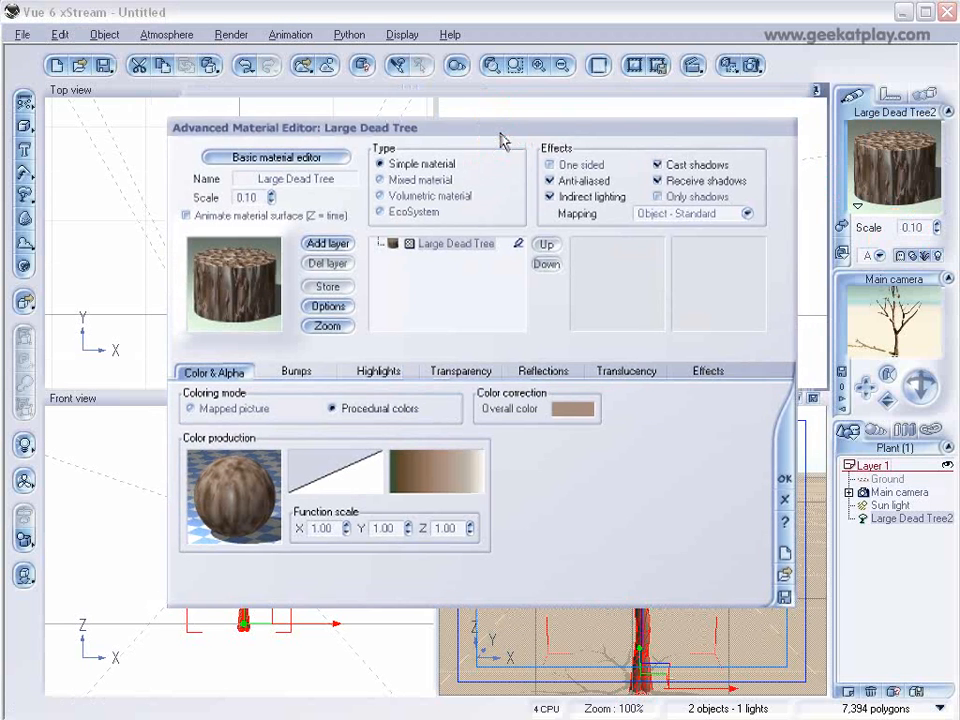
pyautogui.click(331, 244)
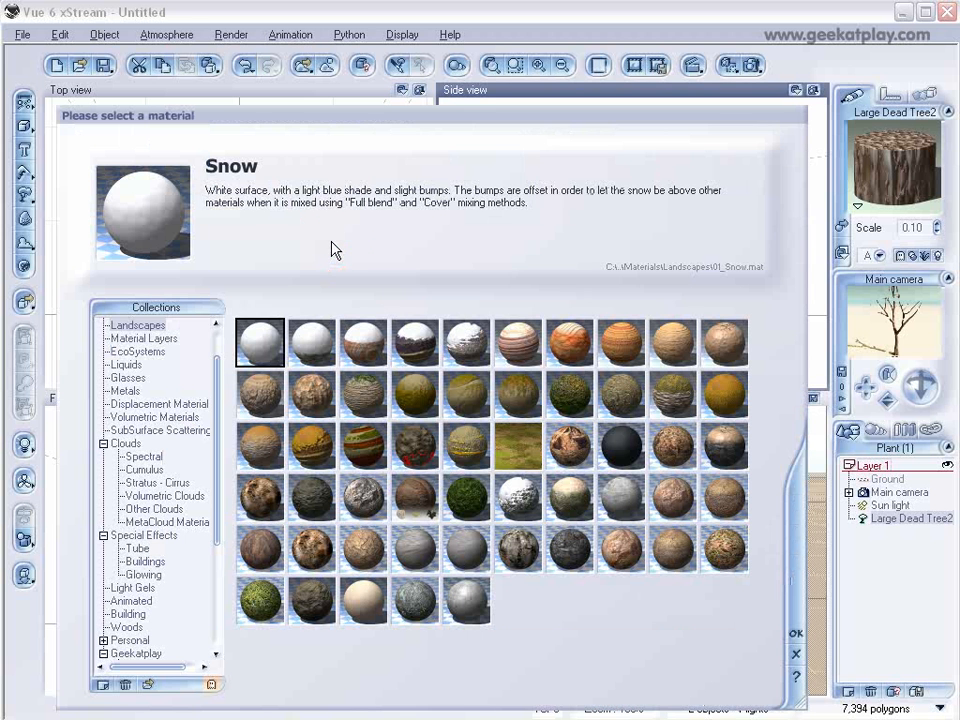
pyautogui.click(795, 631)
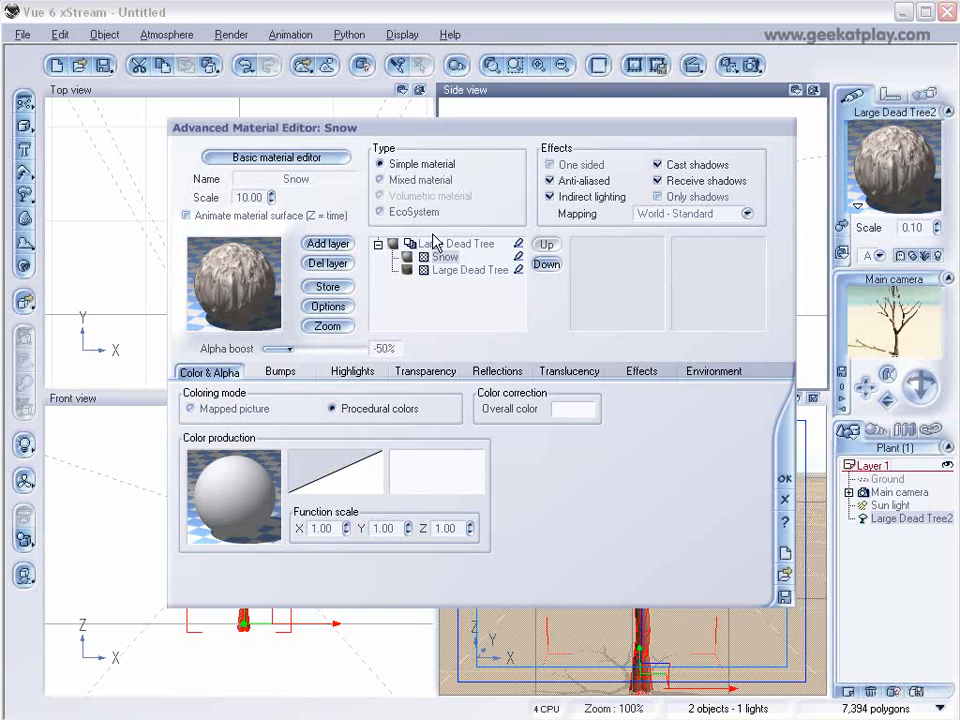
pyautogui.moveTo(288, 336); pyautogui.dragTo(368, 347)
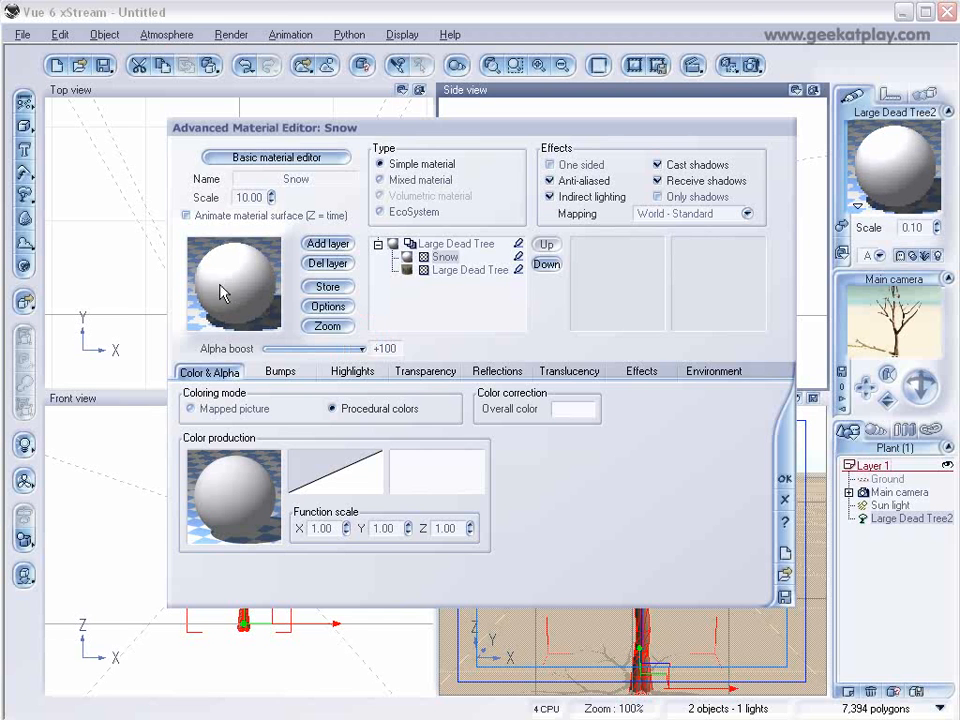
# Set the Snow layer's slope range minimum to -0.54 and orientation tightness to 43%.
pyautogui.click(730, 375)
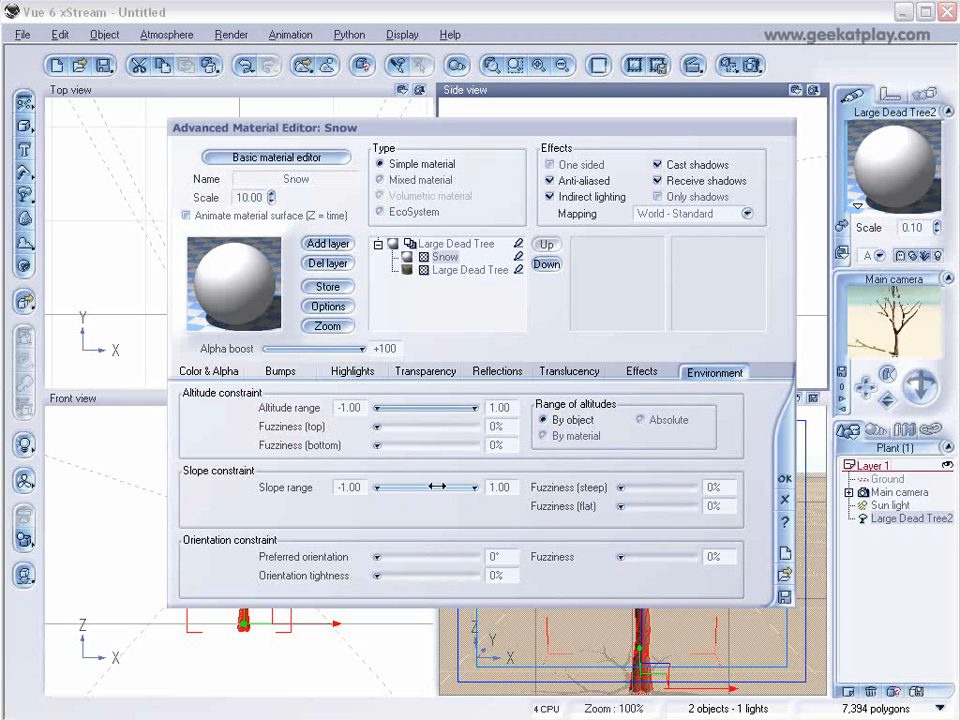
pyautogui.moveTo(383, 488); pyautogui.dragTo(399, 488)
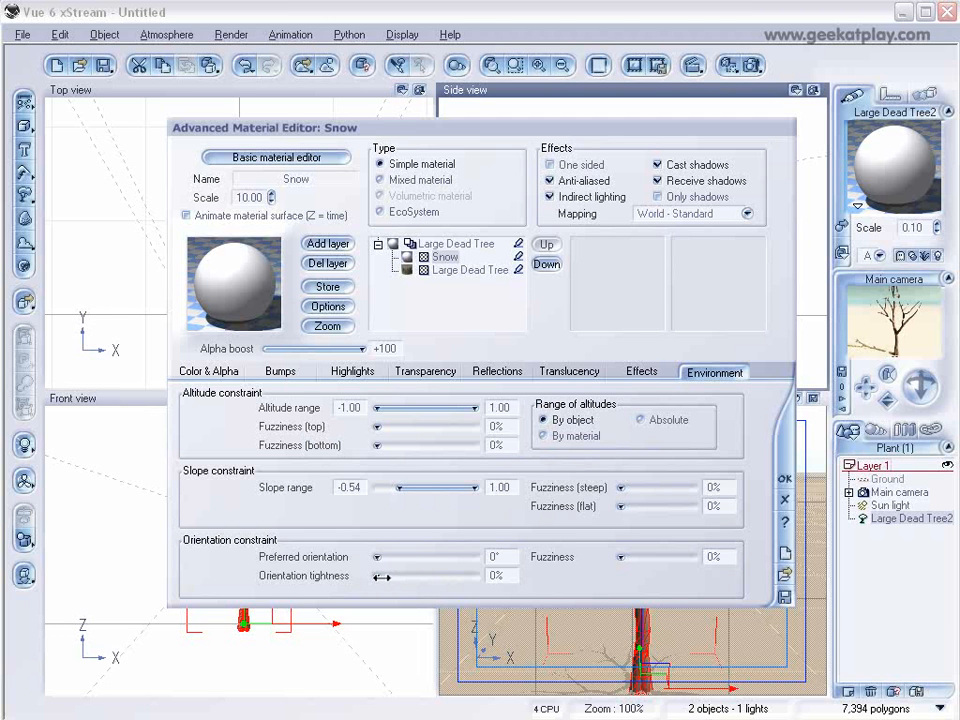
pyautogui.moveTo(380, 576); pyautogui.dragTo(405, 576)
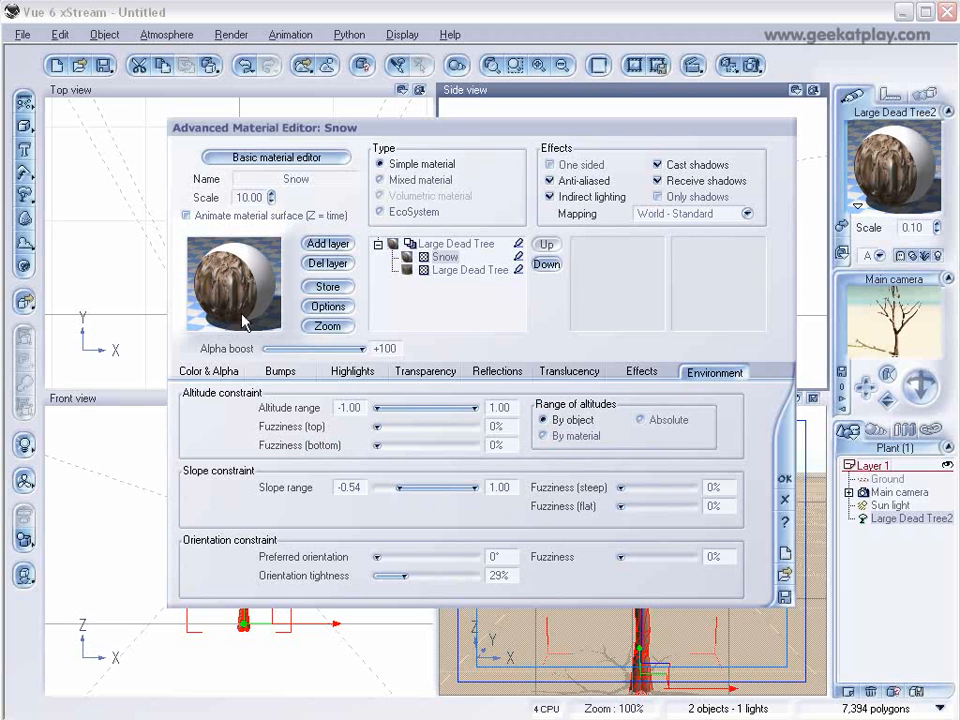
pyautogui.click(424, 571)
pyautogui.moveTo(422, 574)
pyautogui.mouseDown()
pyautogui.moveTo(433, 576)
pyautogui.moveTo(416, 574)
pyautogui.moveTo(426, 572)
pyautogui.mouseUp()
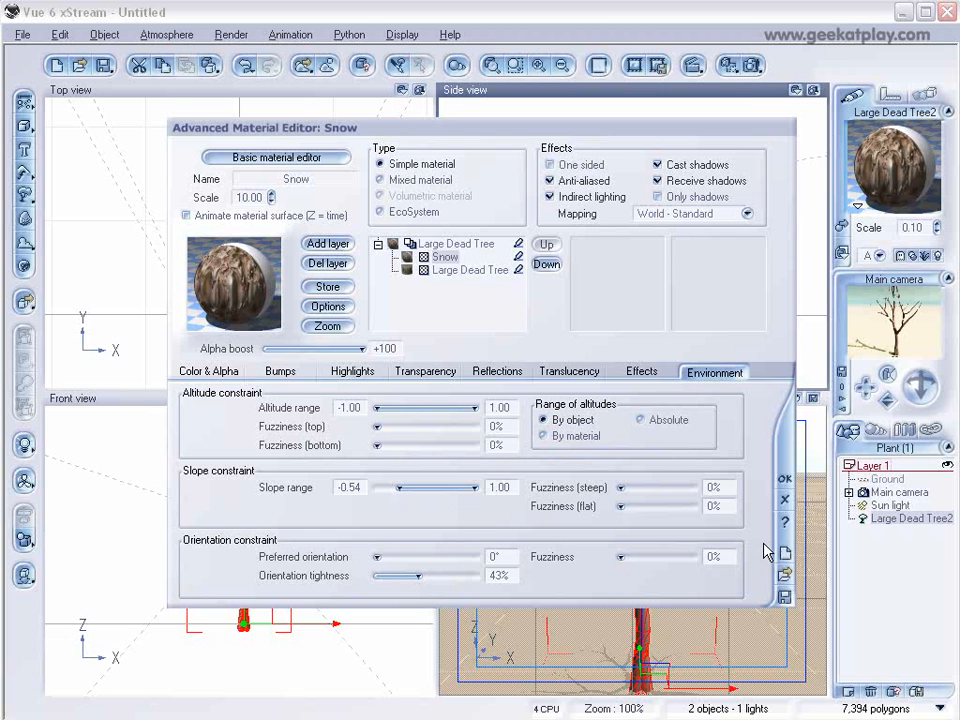
# Render the scene to preview the snow layer on the tree and close the render display.
pyautogui.click(744, 68)
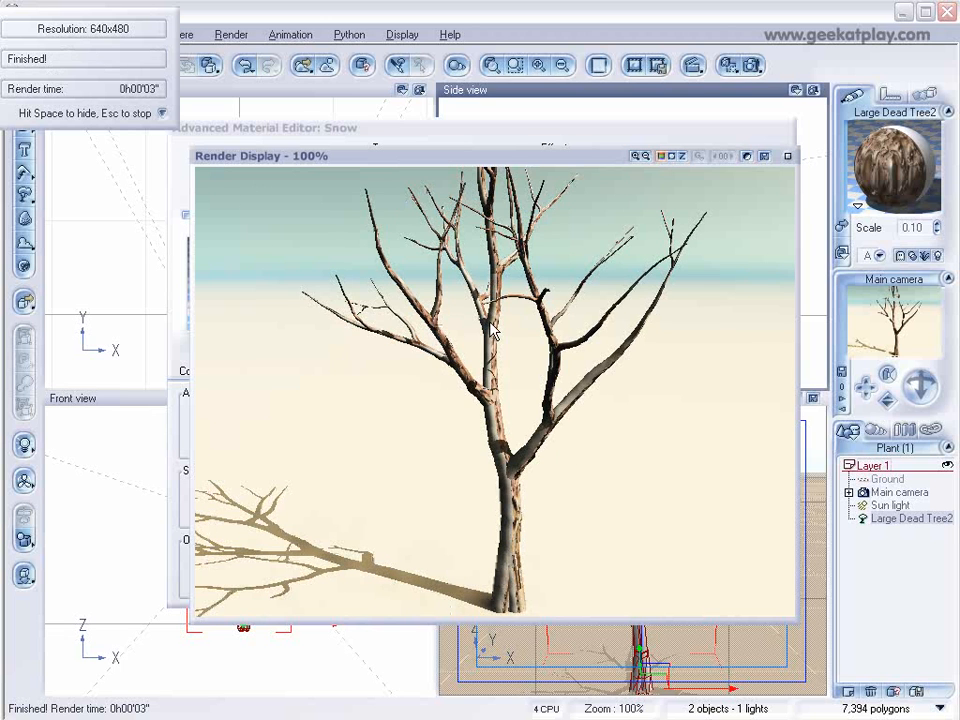
pyautogui.click(786, 157)
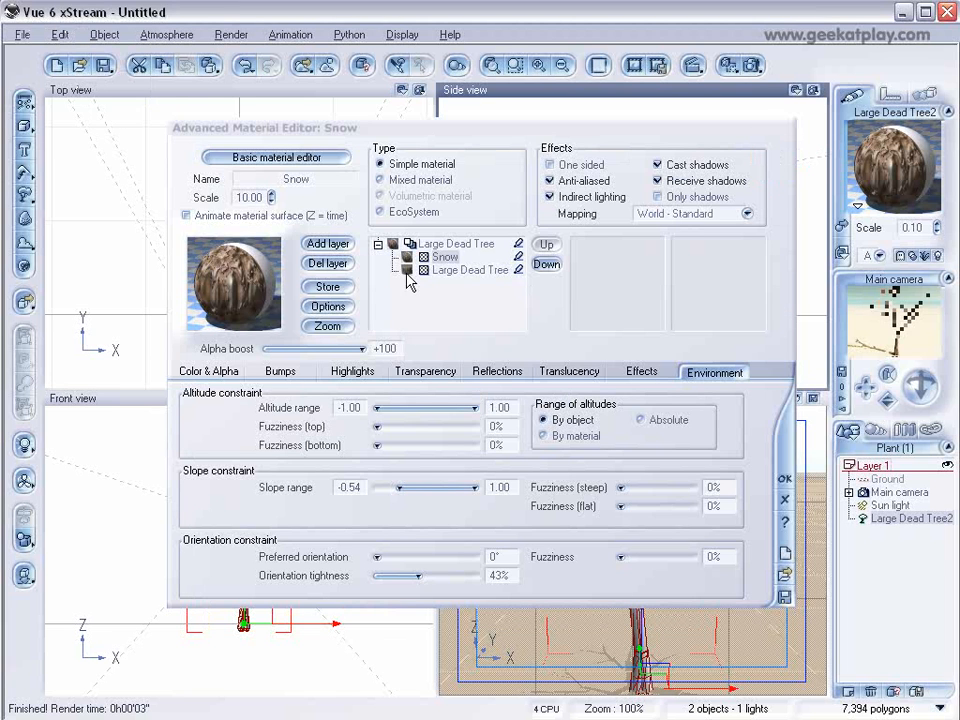
# Set orientation fuzziness to 21%, slope range minimum to -0.14, steep and flat fuzziness to 14% and 32%, altitude minimum -0.91, then re-render.
pyautogui.moveTo(621, 557)
pyautogui.mouseDown()
pyautogui.moveTo(643, 557)
pyautogui.moveTo(624, 558)
pyautogui.mouseUp()
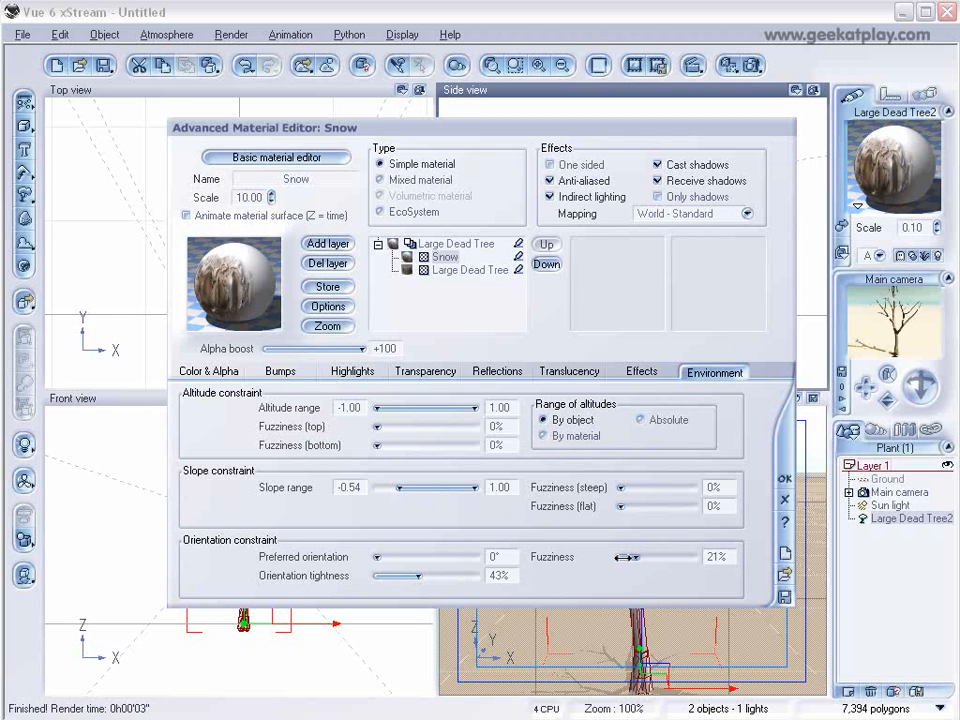
pyautogui.moveTo(399, 487)
pyautogui.mouseDown()
pyautogui.moveTo(427, 486)
pyautogui.moveTo(418, 487)
pyautogui.mouseUp()
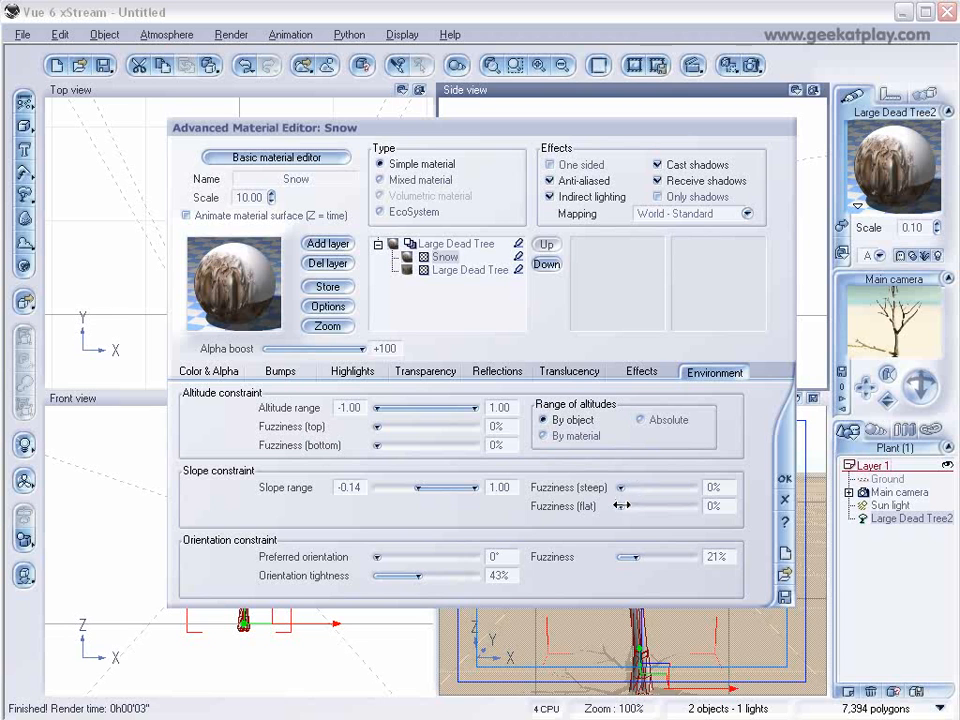
pyautogui.moveTo(621, 491); pyautogui.dragTo(643, 506)
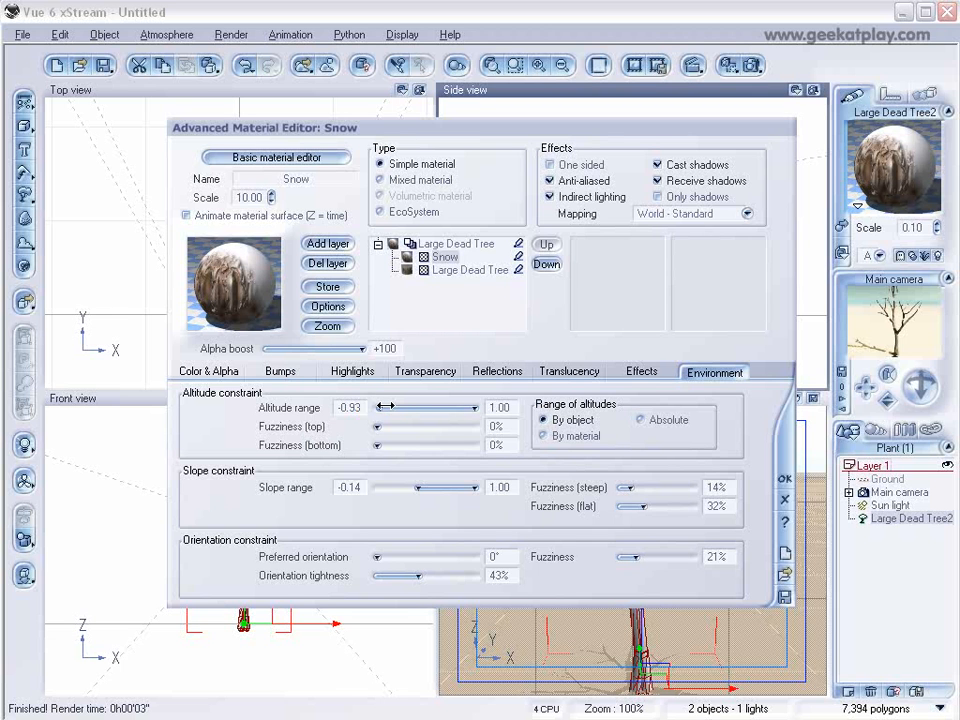
pyautogui.moveTo(381, 405); pyautogui.dragTo(386, 405)
pyautogui.click(753, 63)
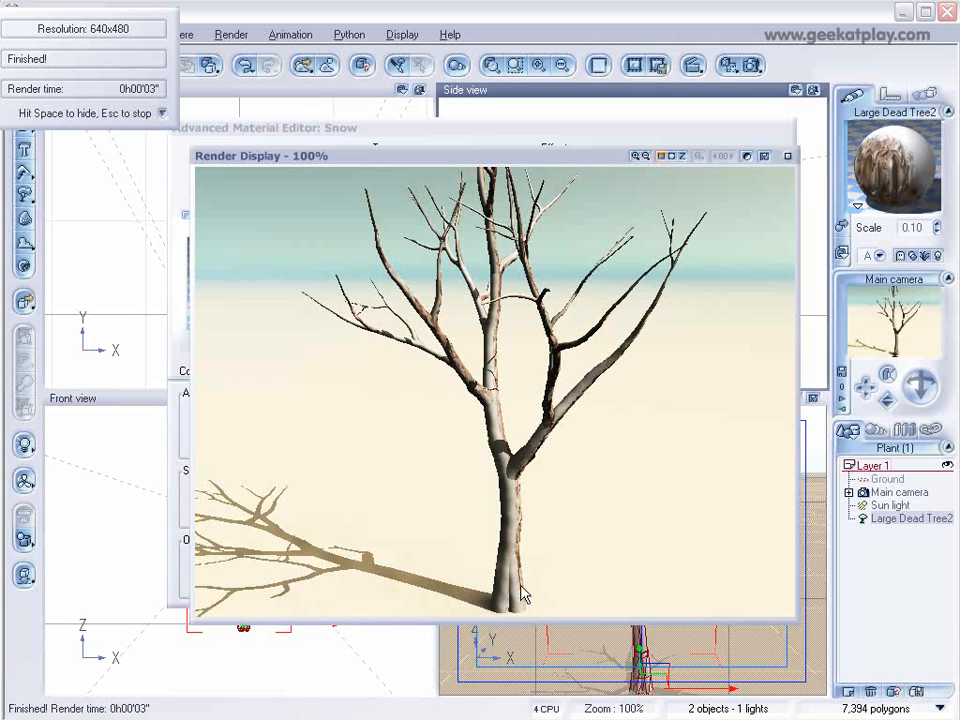
pyautogui.click(787, 155)
# Colour-code the Snow layer red and the Large Dead Tree layer green, then render to see where snow lands.
pyautogui.rightClick(519, 257)
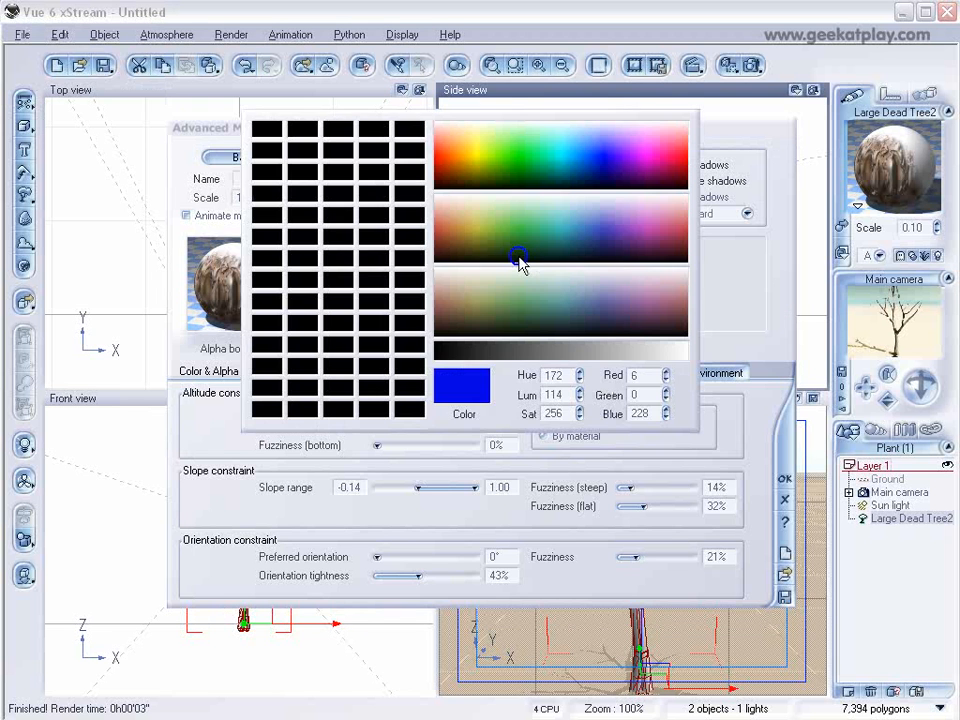
pyautogui.click(446, 154)
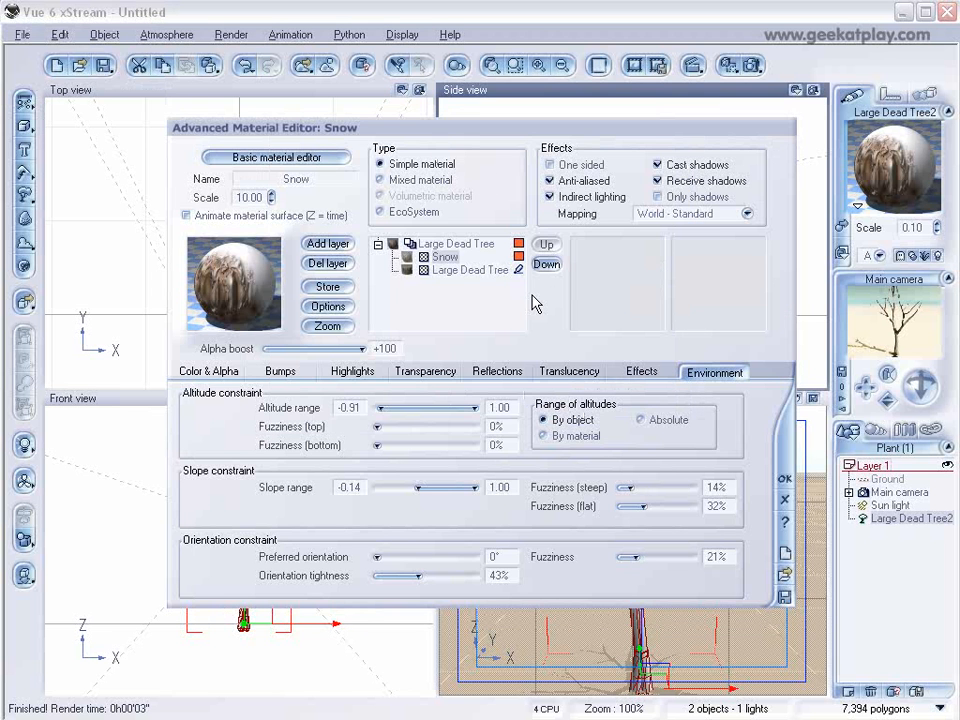
pyautogui.rightClick(519, 270)
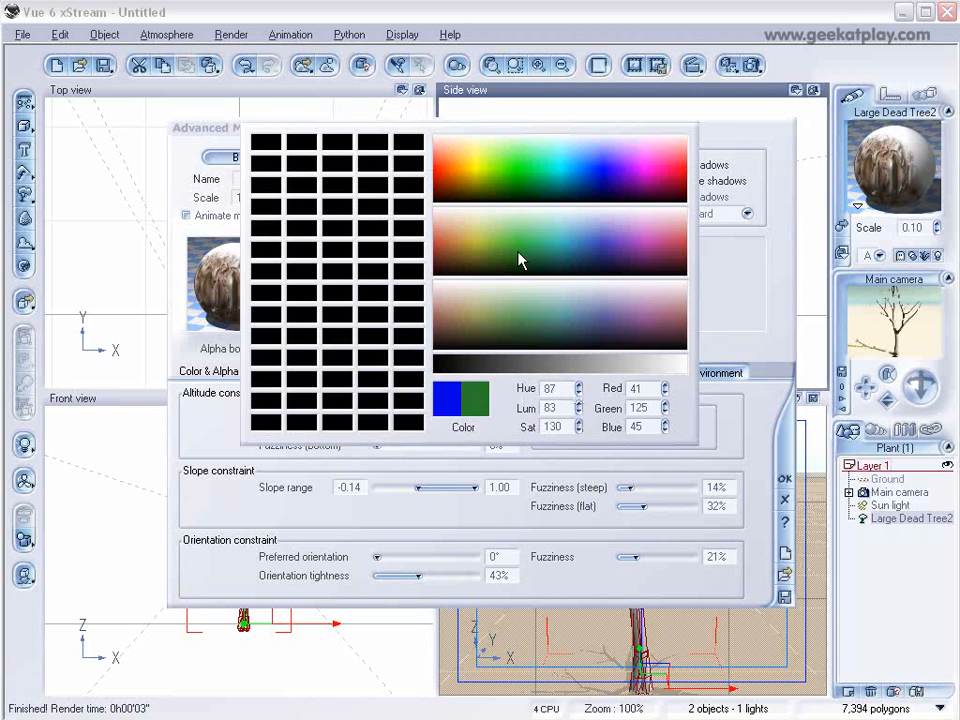
pyautogui.click(522, 155)
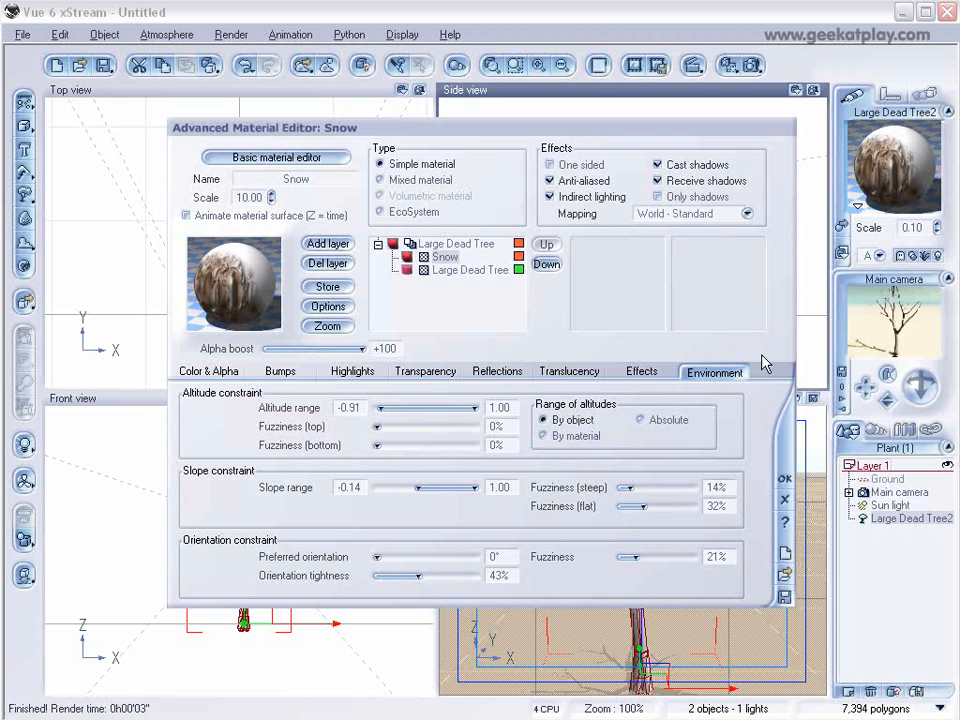
pyautogui.click(752, 65)
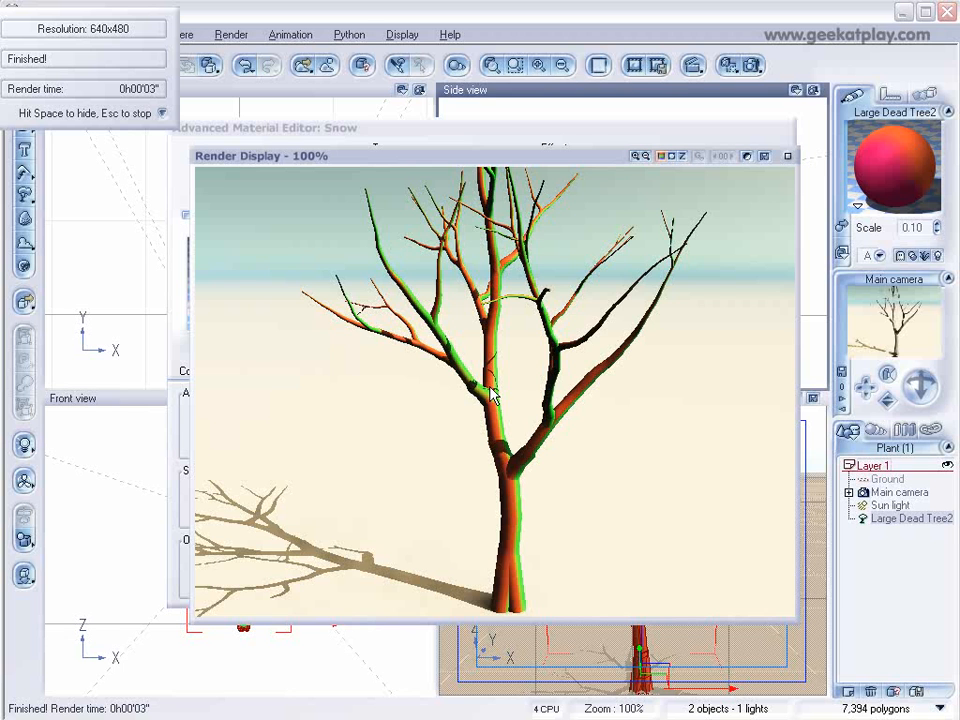
pyautogui.click(790, 156)
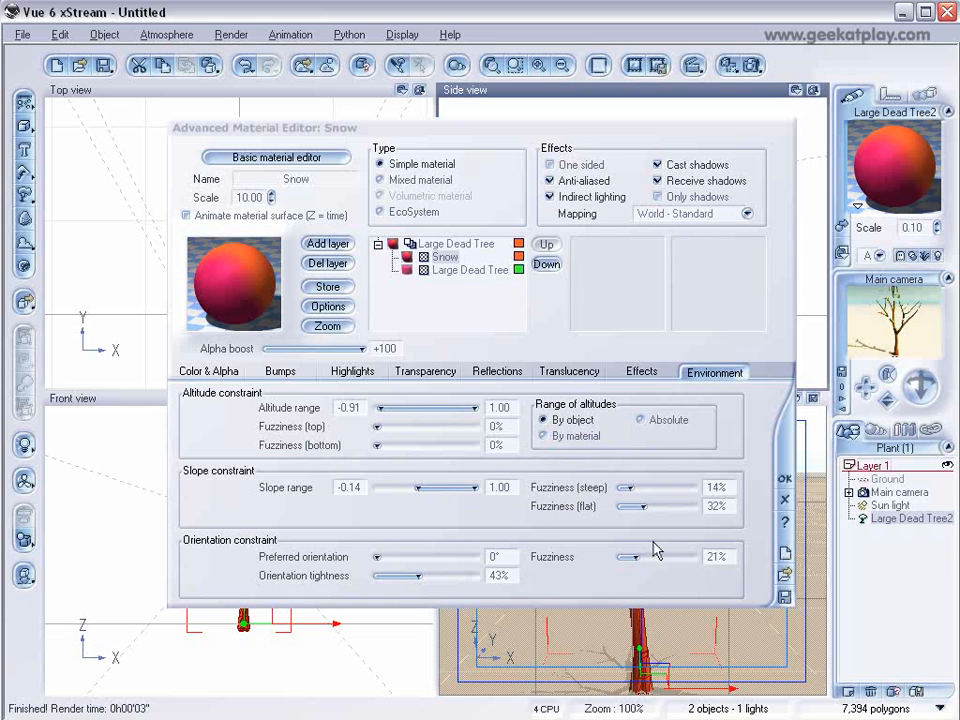
# Set flat fuzziness to 57%, steep fuzziness to 12%, slope range minimum to -0.45, and top altitude fuzziness to 37%.
pyautogui.moveTo(648, 507)
pyautogui.mouseDown()
pyautogui.moveTo(666, 506)
pyautogui.moveTo(679, 488)
pyautogui.moveTo(643, 488)
pyautogui.mouseUp()
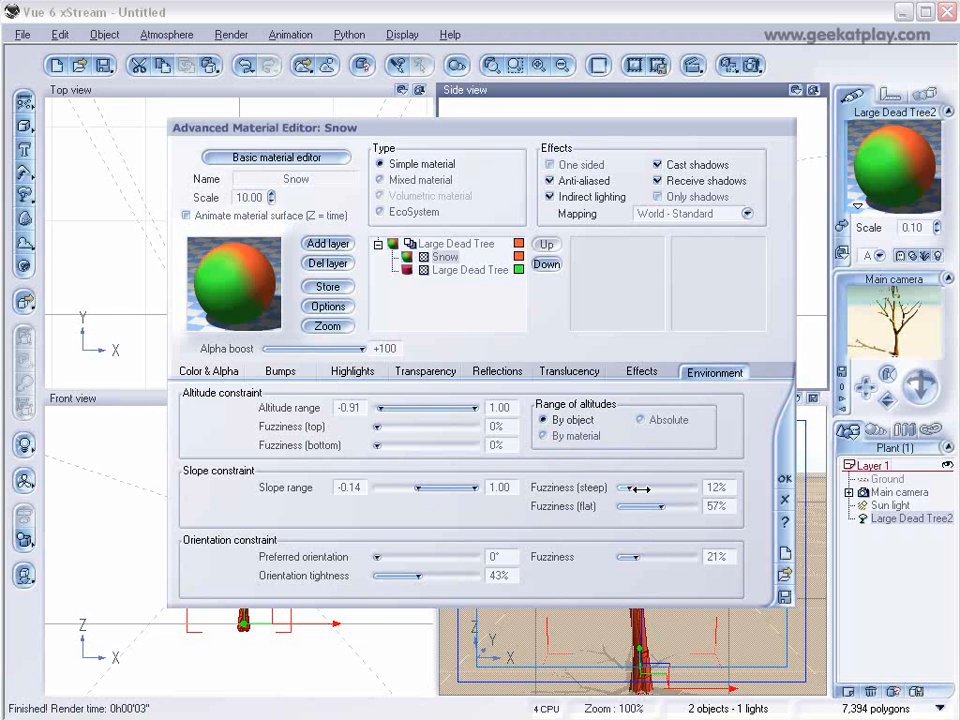
pyautogui.moveTo(432, 487); pyautogui.dragTo(412, 488)
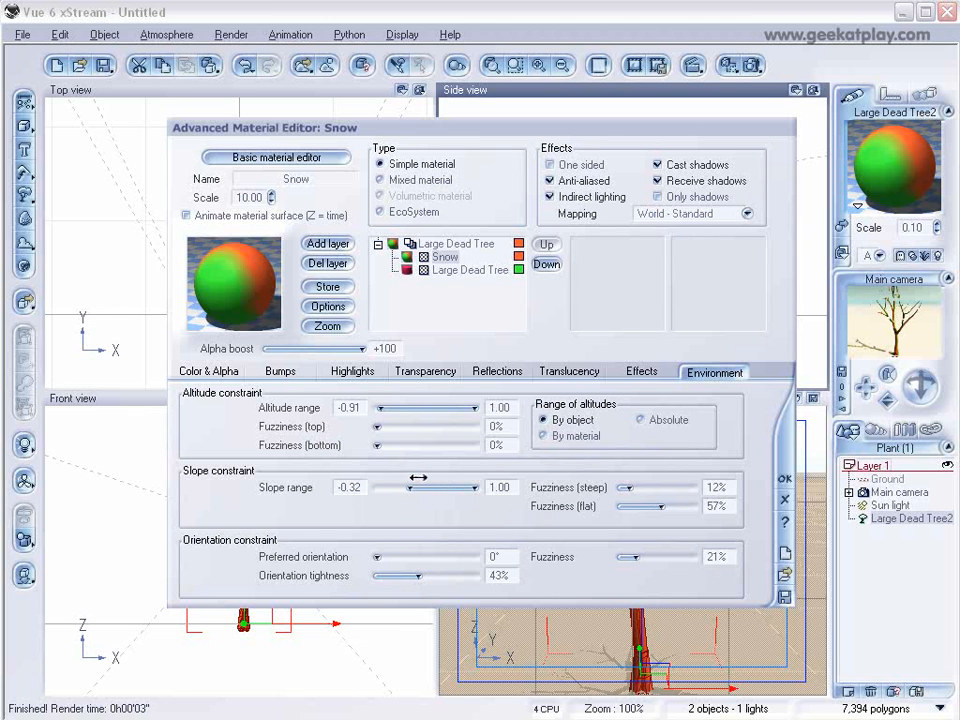
pyautogui.moveTo(381, 424); pyautogui.dragTo(413, 427)
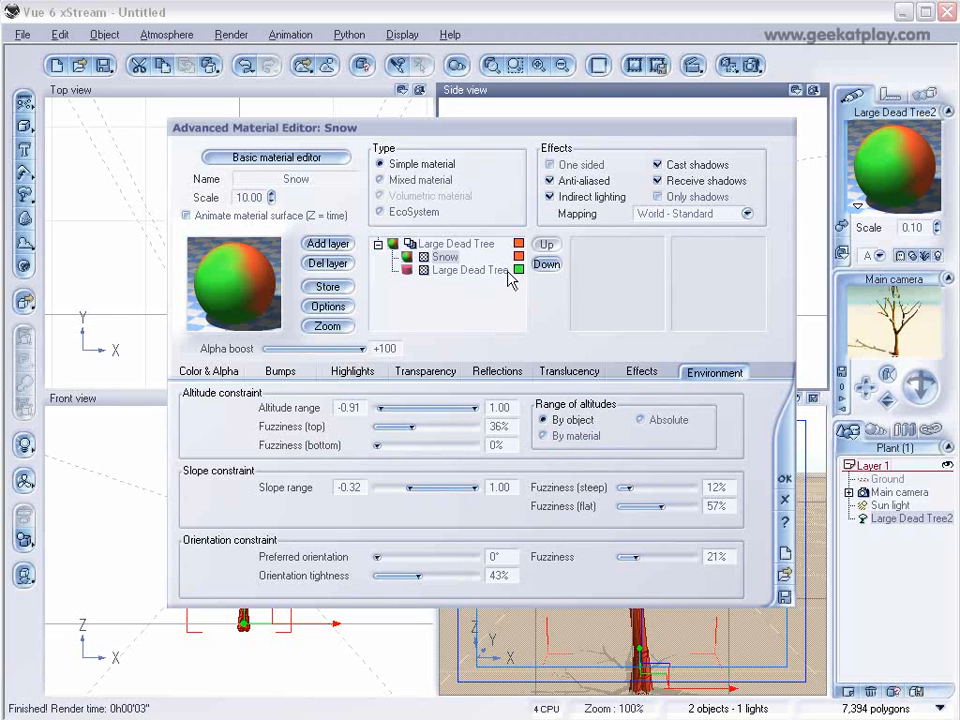
pyautogui.moveTo(413, 427)
pyautogui.mouseDown()
pyautogui.moveTo(421, 445)
pyautogui.moveTo(377, 445)
pyautogui.moveTo(423, 427)
pyautogui.moveTo(412, 424)
pyautogui.mouseUp()
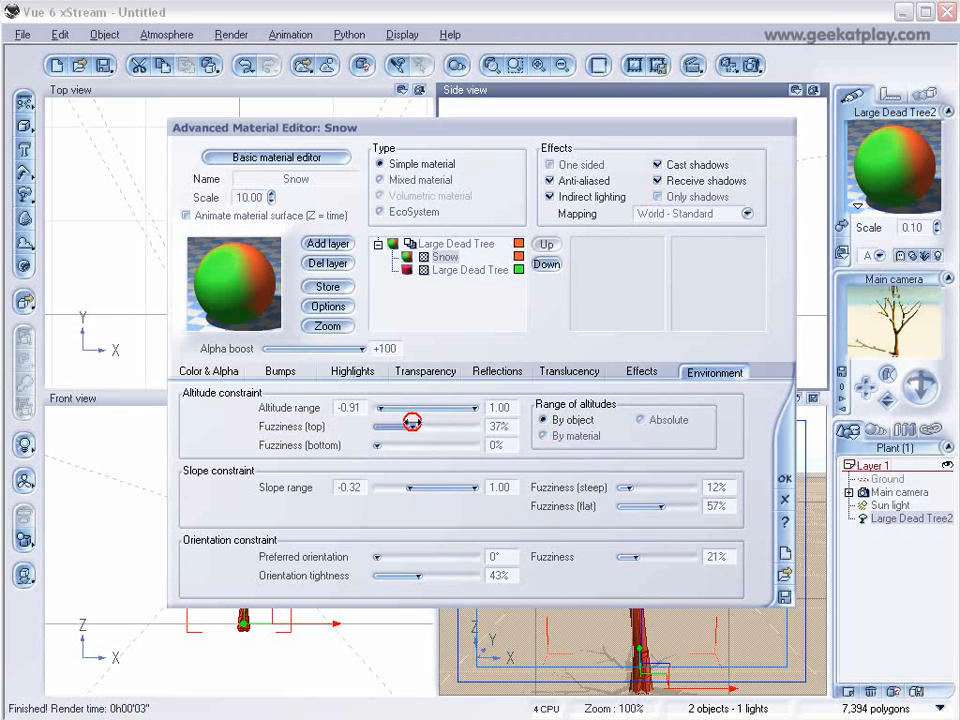
pyautogui.moveTo(414, 488); pyautogui.dragTo(414, 487)
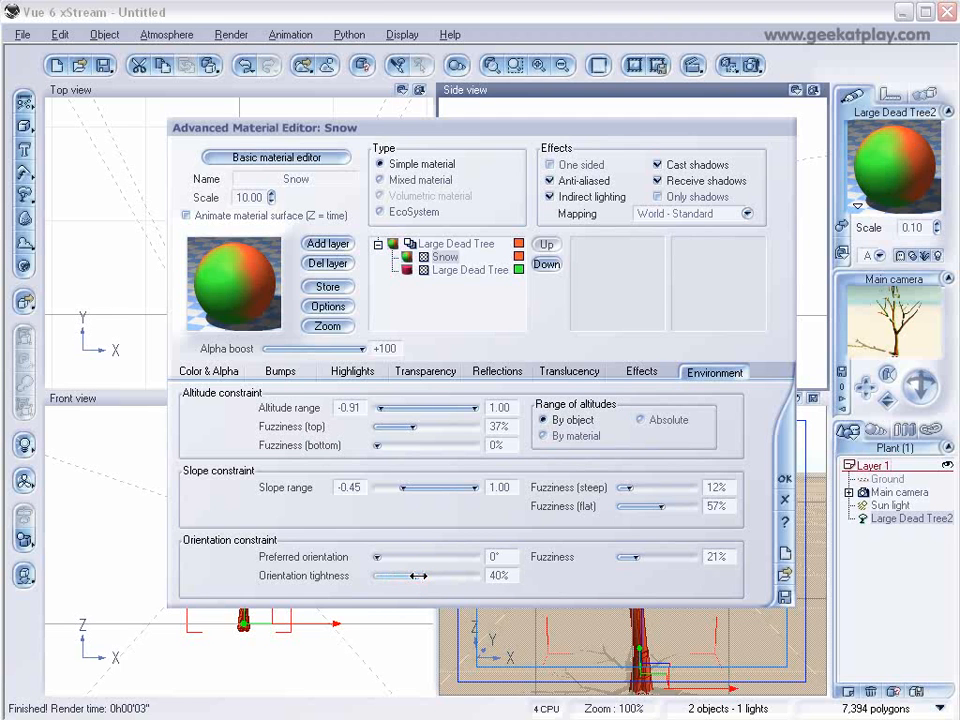
# Turn off the layer colour coding, then set top altitude fuzziness to 18% and orientation tightness to 30%.
pyautogui.click(518, 269)
pyautogui.click(518, 256)
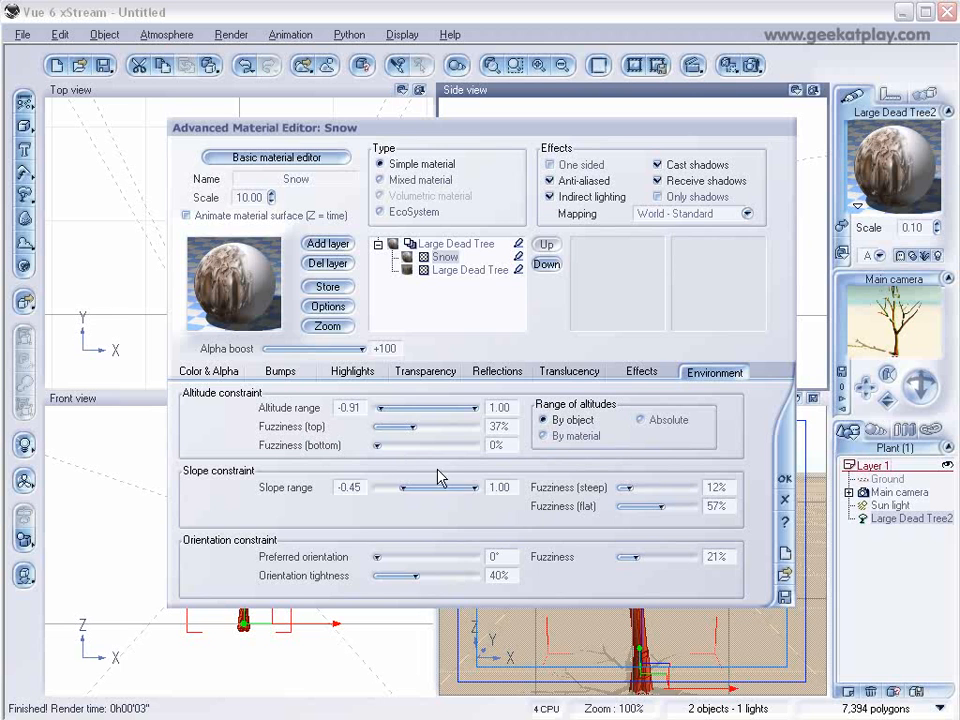
pyautogui.moveTo(420, 426); pyautogui.dragTo(293, 308)
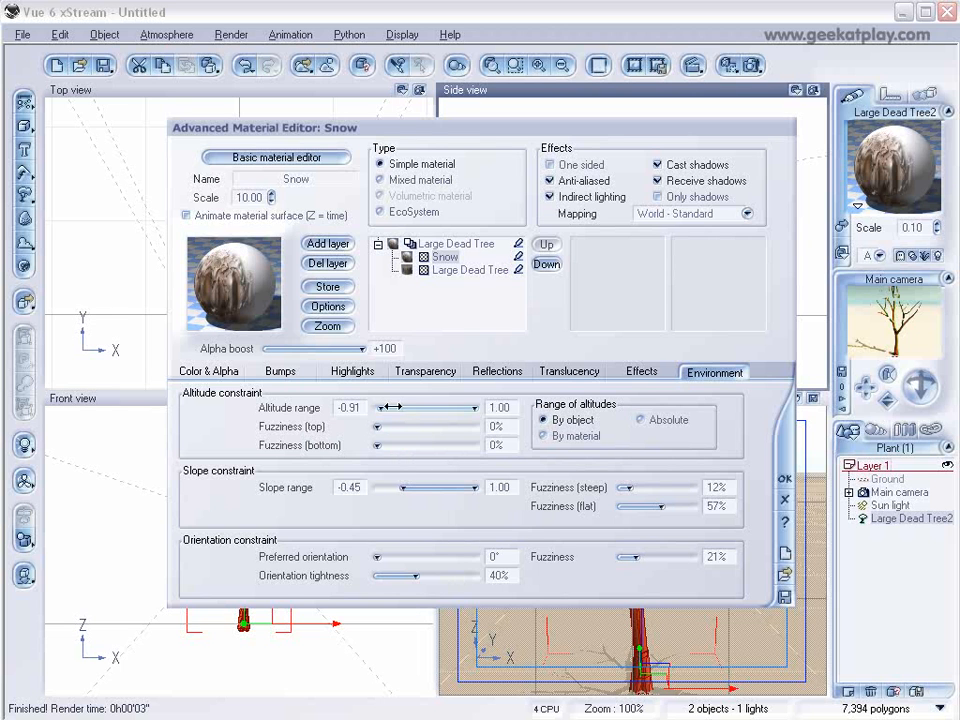
pyautogui.moveTo(403, 488)
pyautogui.mouseDown()
pyautogui.moveTo(387, 489)
pyautogui.moveTo(407, 487)
pyautogui.mouseUp()
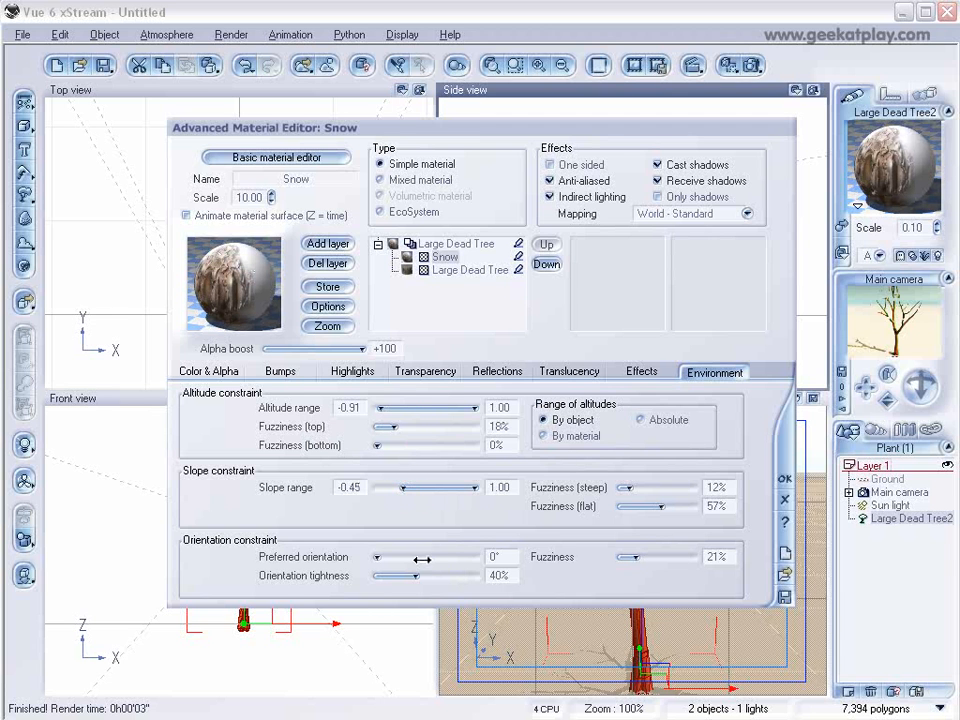
pyautogui.moveTo(428, 576); pyautogui.dragTo(411, 577)
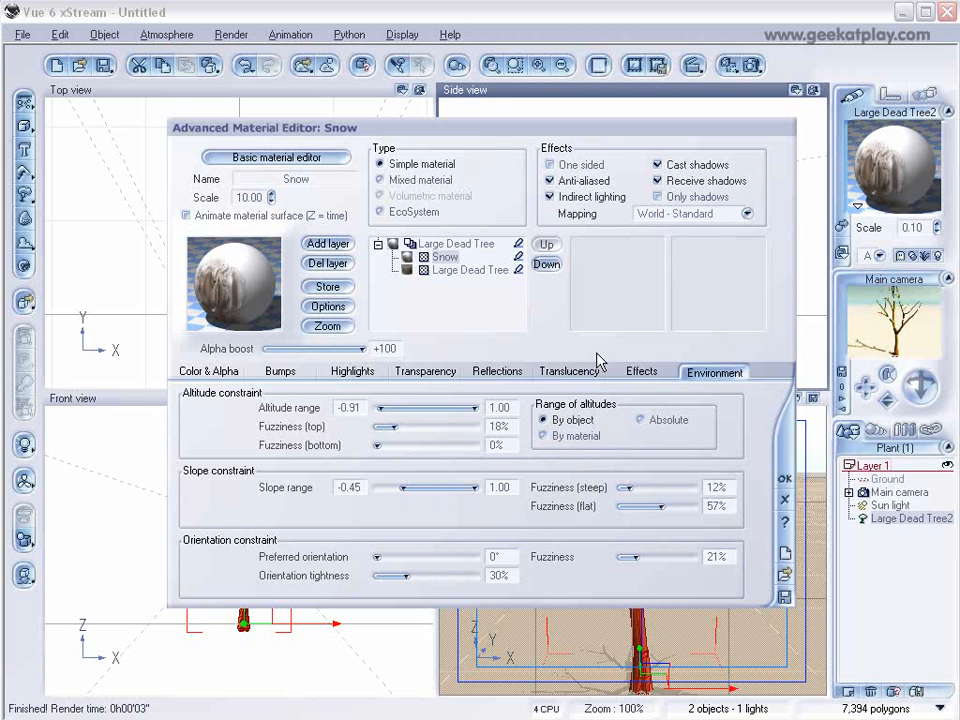
# Open the Snow layer's bump function in the Function Editor and rearrange its nodes.
pyautogui.click(279, 371)
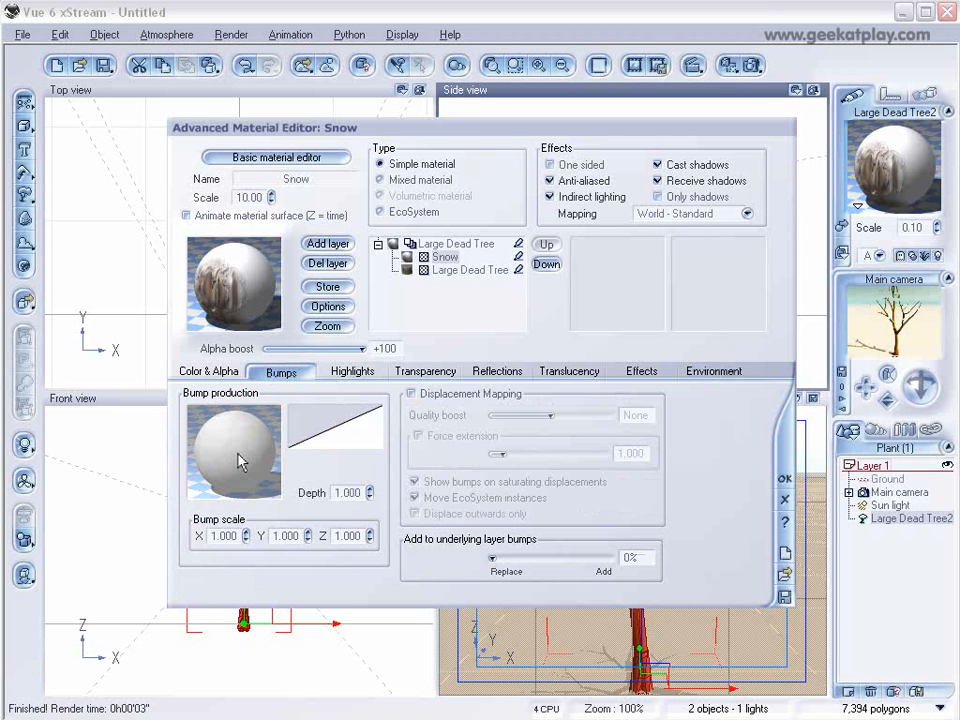
pyautogui.rightClick(240, 461)
pyautogui.click(272, 463)
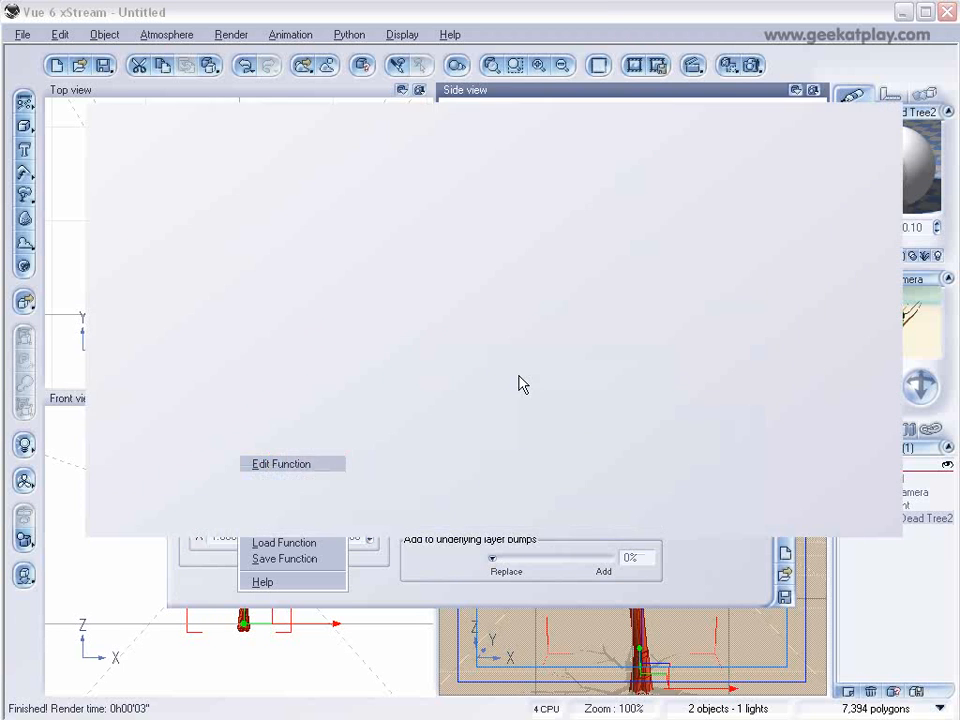
pyautogui.moveTo(445, 405); pyautogui.dragTo(445, 318)
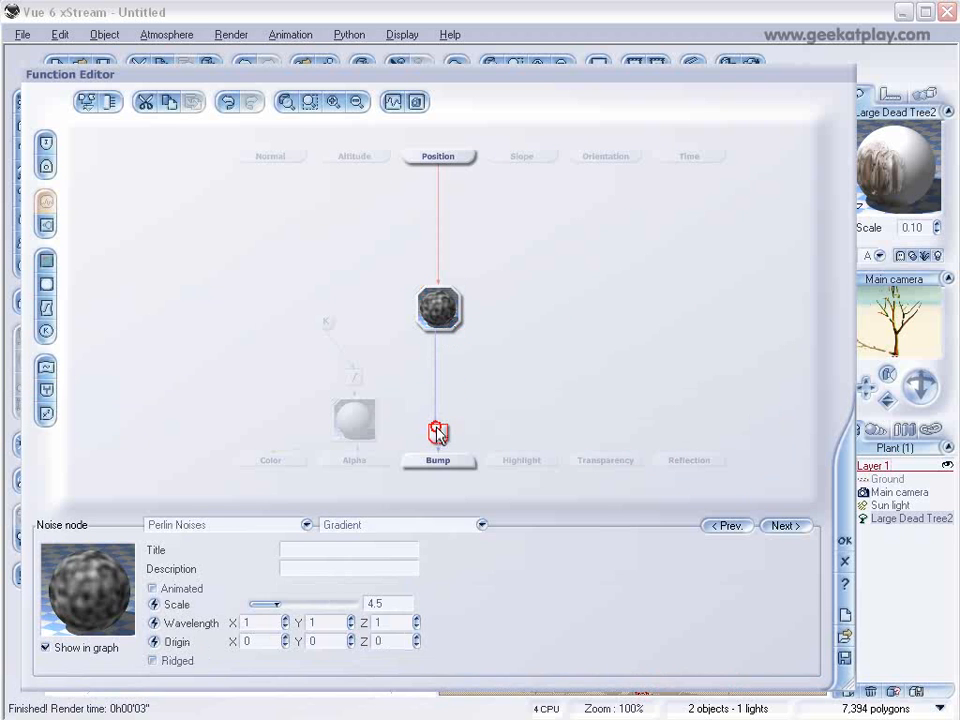
pyautogui.moveTo(439, 432); pyautogui.dragTo(439, 380)
pyautogui.moveTo(355, 377); pyautogui.dragTo(327, 322)
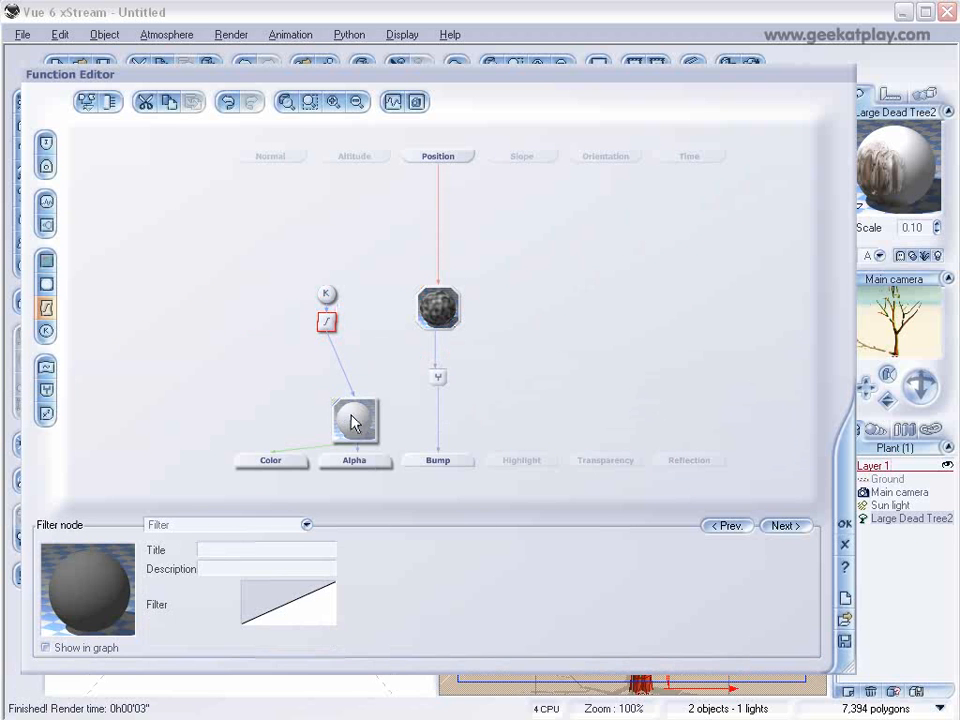
pyautogui.moveTo(354, 419); pyautogui.dragTo(271, 364)
pyautogui.moveTo(327, 300); pyautogui.dragTo(300, 271)
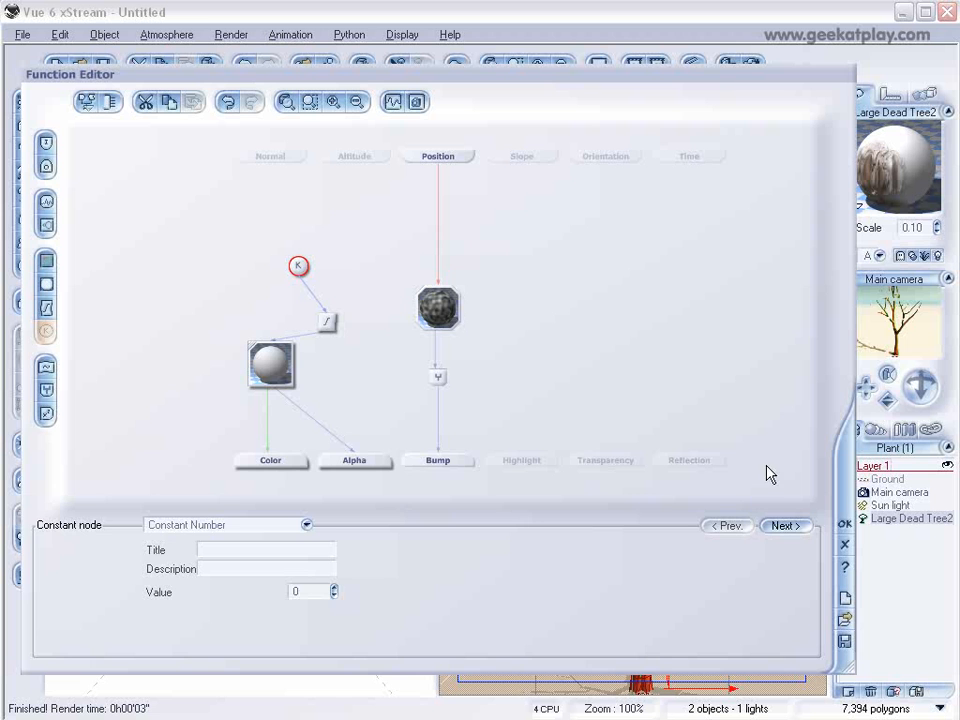
pyautogui.click(844, 522)
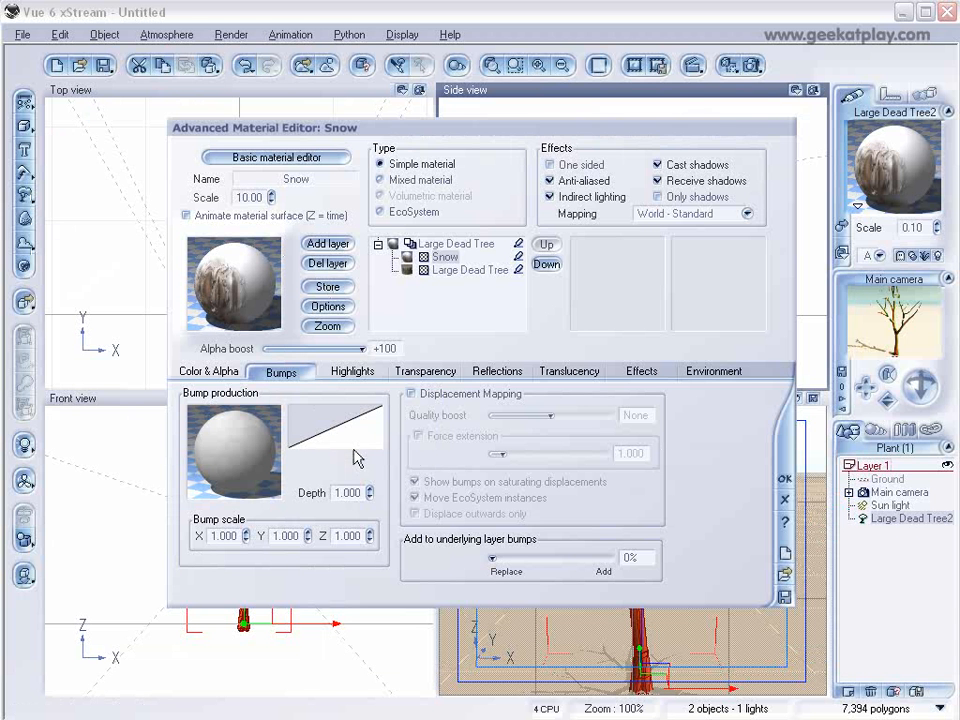
# Set the bump depth to 0.850 and lower the combiner node's offset in the Snow bump function.
pyautogui.click(369, 496)
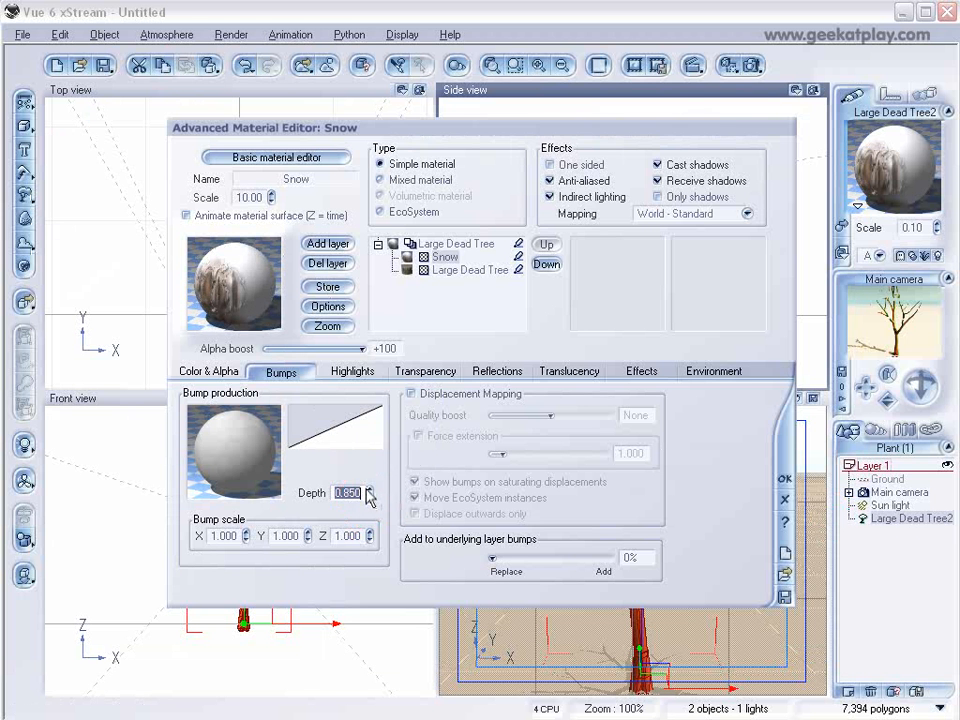
pyautogui.rightClick(331, 441)
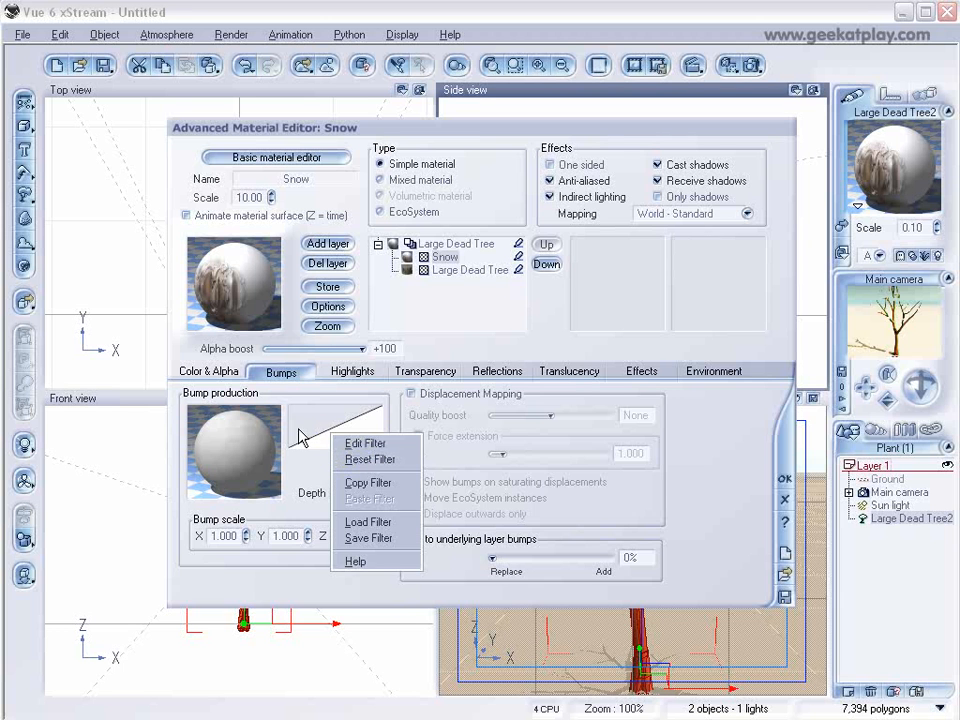
pyautogui.rightClick(254, 441)
pyautogui.click(308, 452)
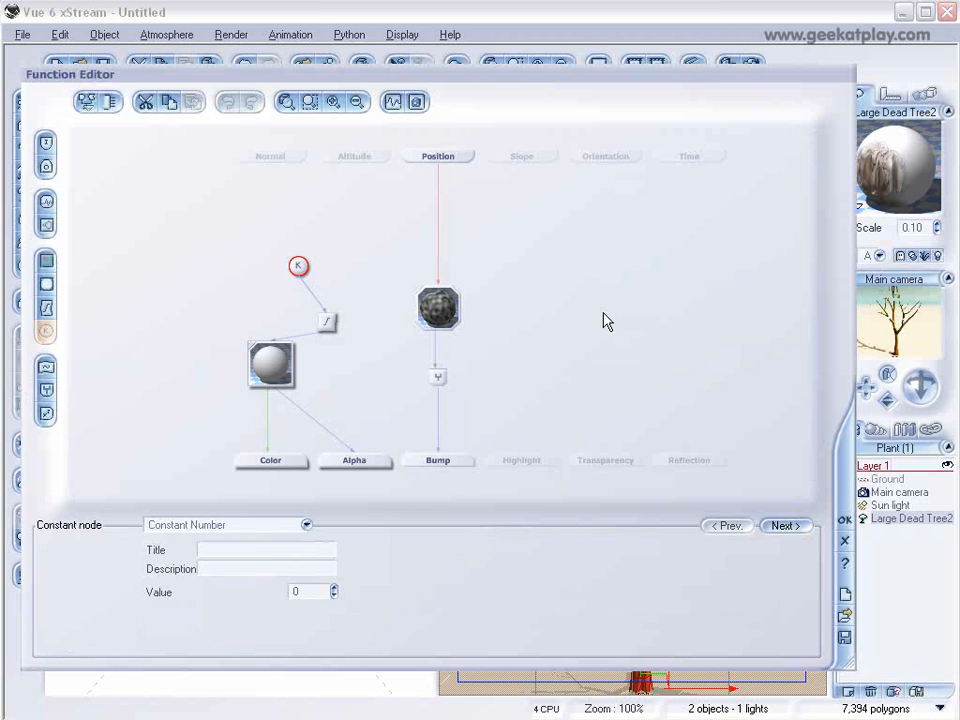
pyautogui.click(438, 377)
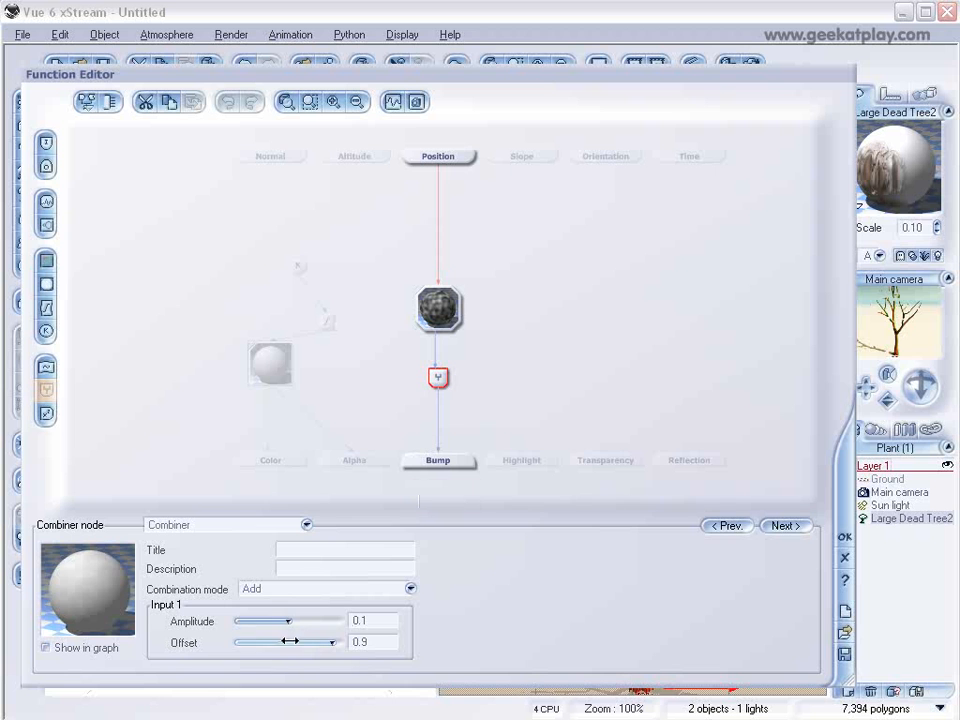
pyautogui.moveTo(332, 641); pyautogui.dragTo(299, 622)
pyautogui.click(843, 538)
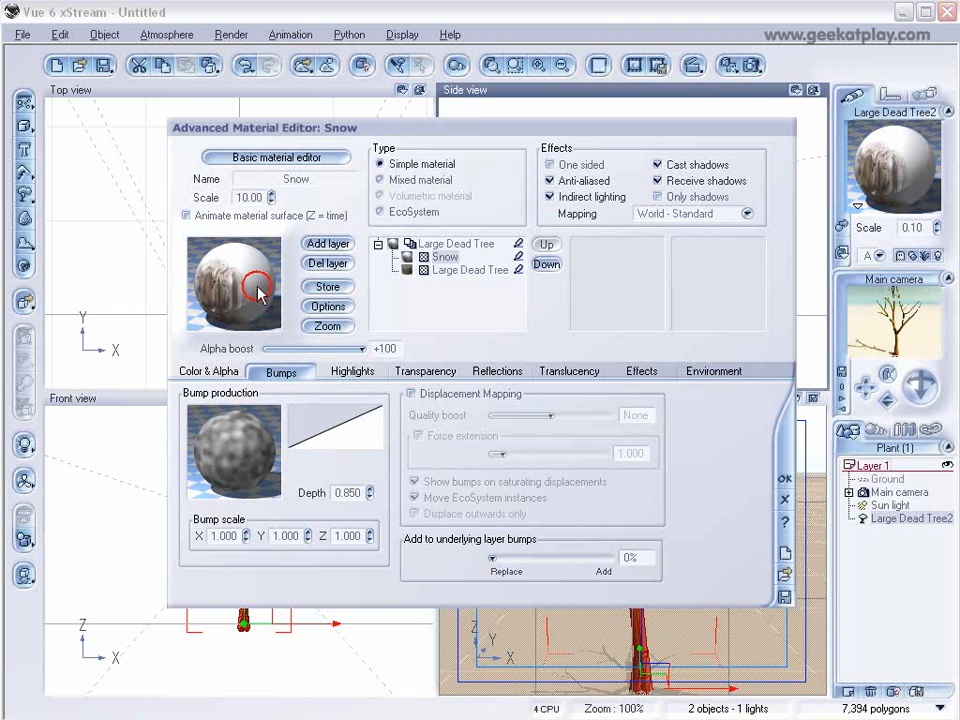
# Set the Snow layer's scale to 1.00.
pyautogui.click(270, 200)
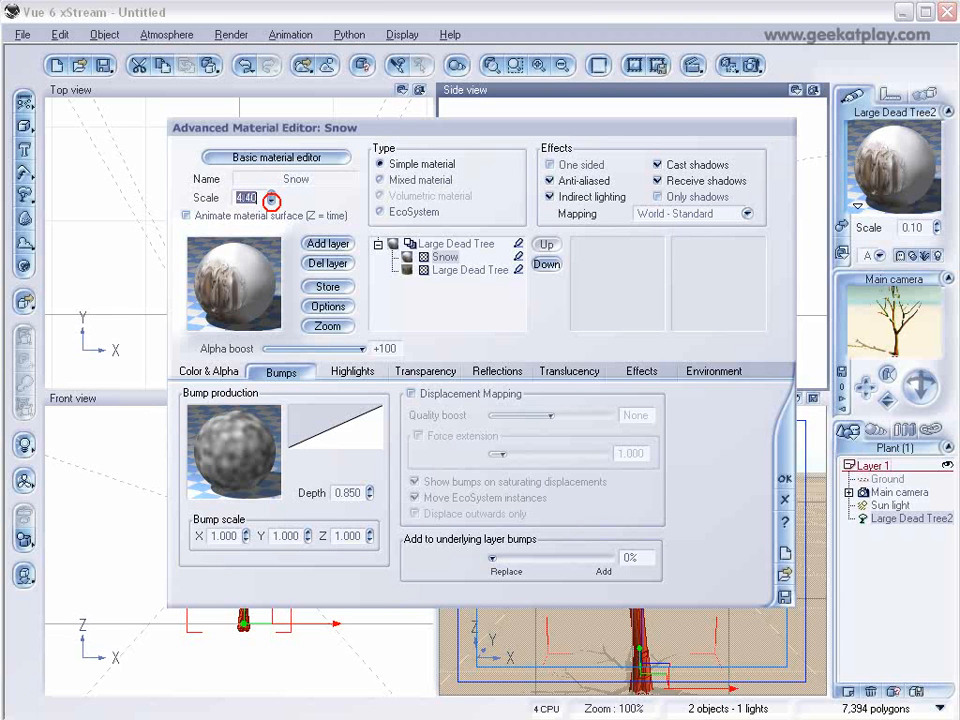
pyautogui.click(270, 201)
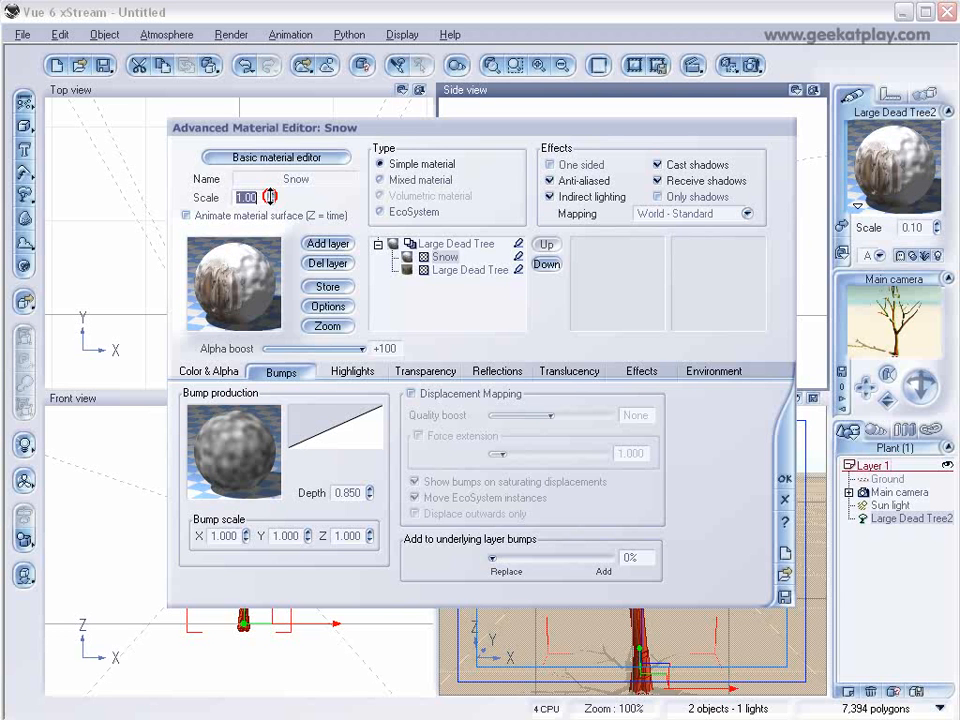
# Darken the Large Dead Tree layer's overall colour correction to red 80, green 75, blue 69.
pyautogui.click(468, 270)
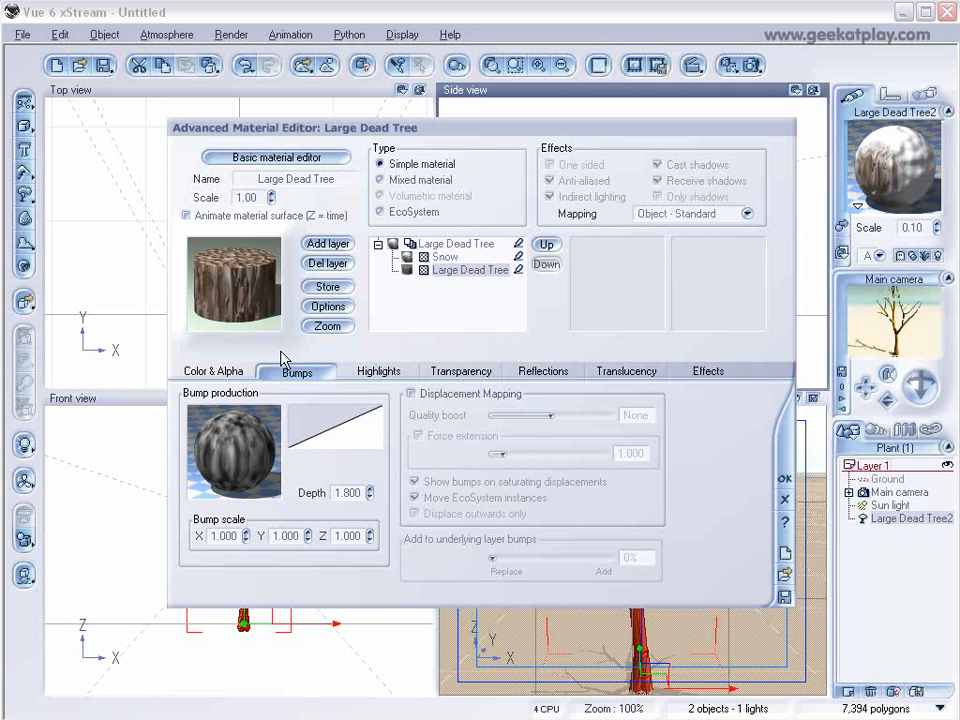
pyautogui.click(236, 375)
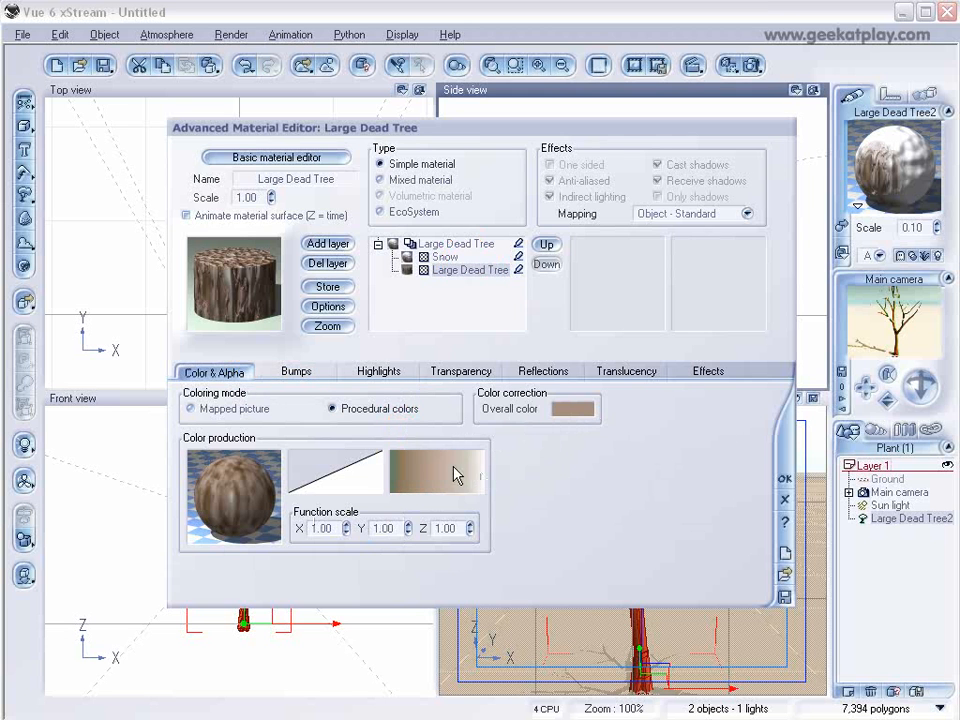
pyautogui.rightClick(573, 413)
pyautogui.click(603, 418)
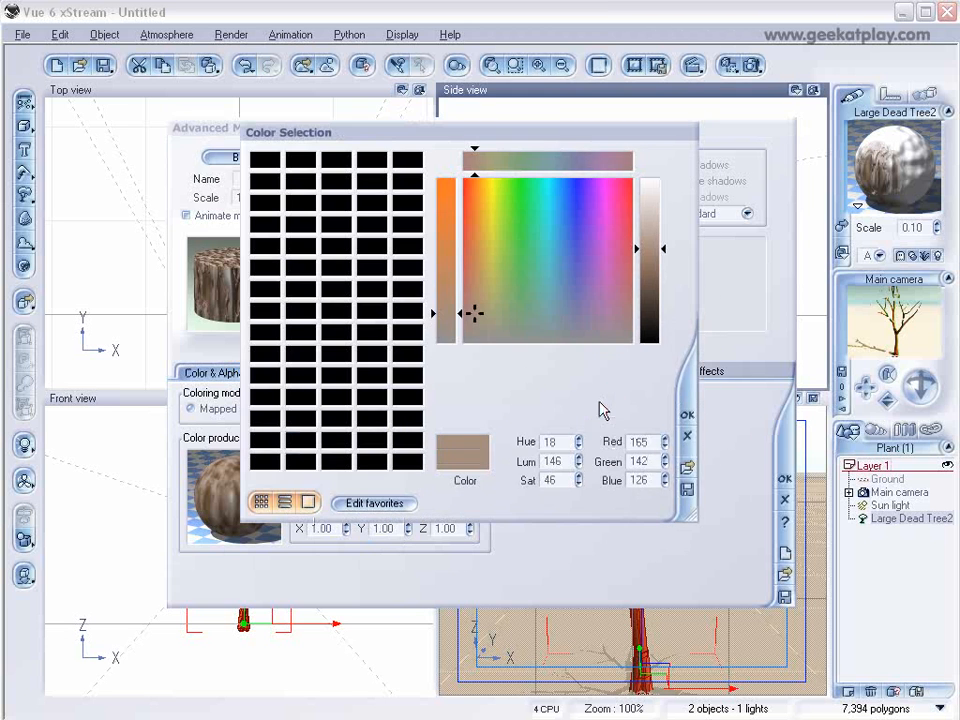
pyautogui.moveTo(478, 318); pyautogui.dragTo(478, 332)
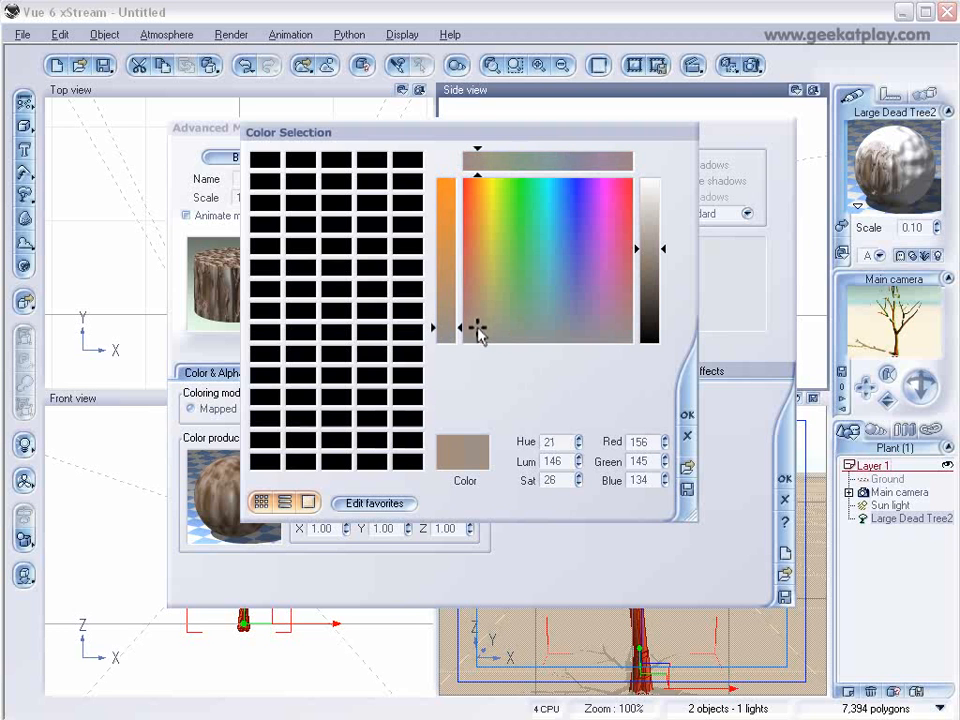
pyautogui.moveTo(642, 251); pyautogui.dragTo(651, 297)
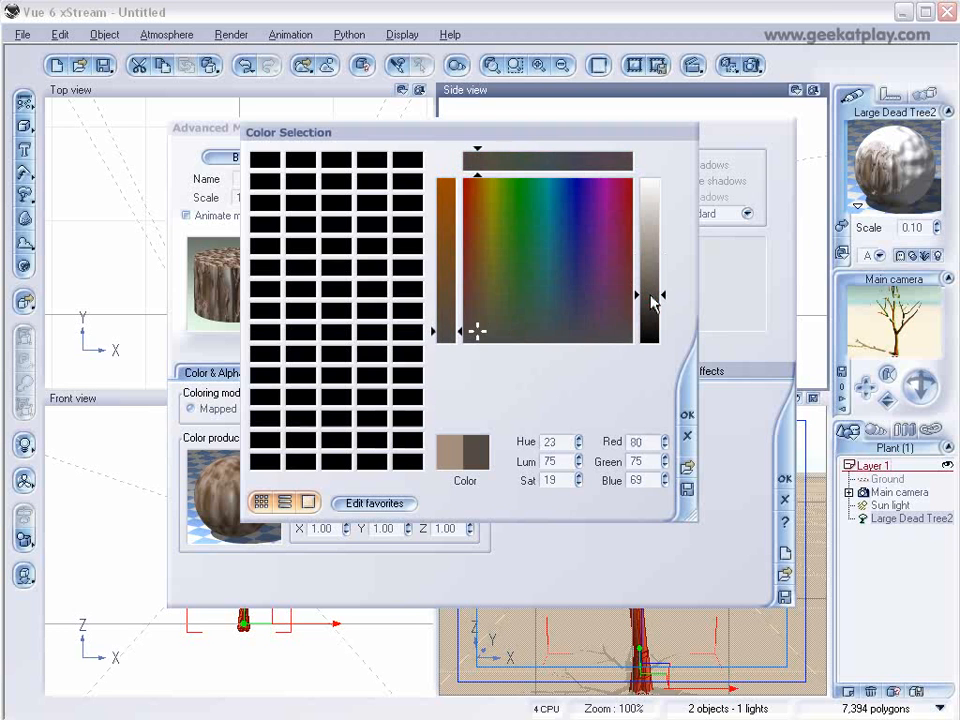
pyautogui.click(683, 412)
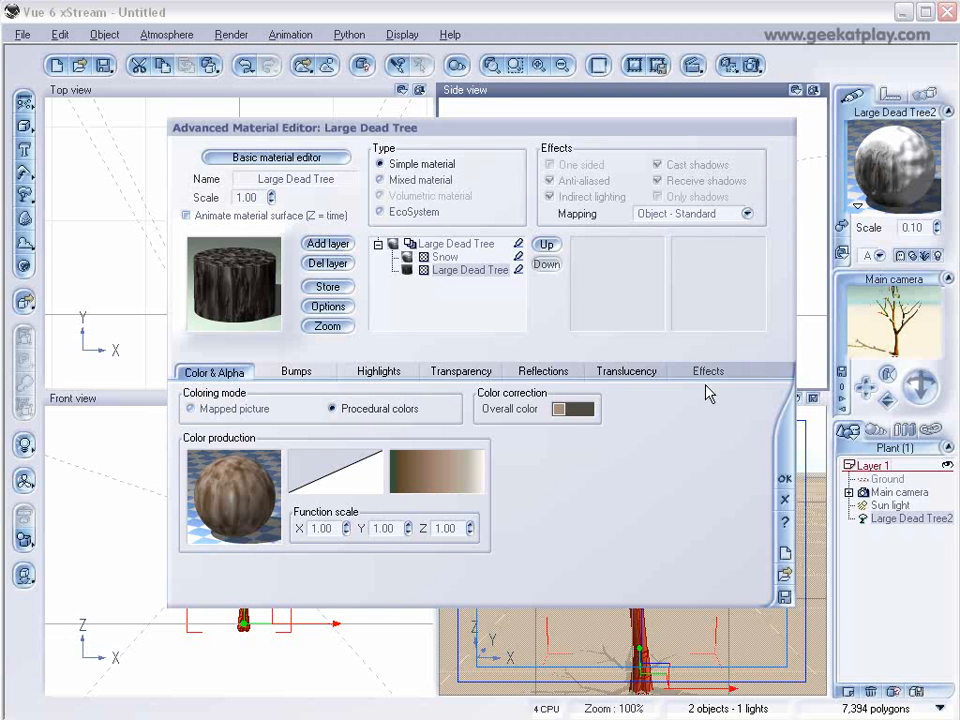
# Render a preview of the dead tree with its snow material.
pyautogui.click(463, 243)
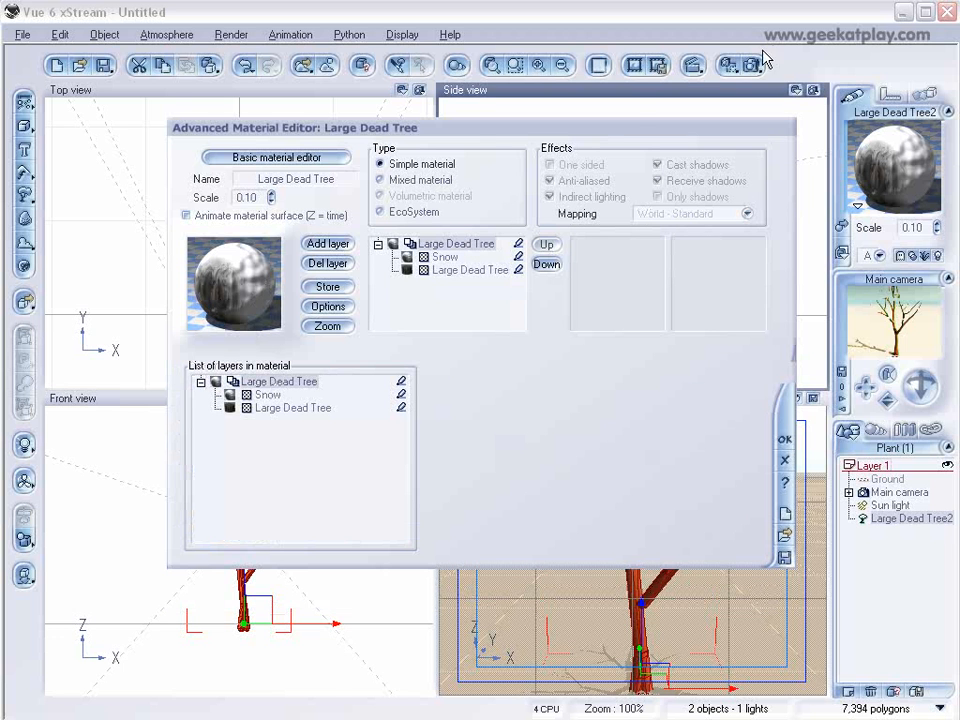
pyautogui.click(751, 64)
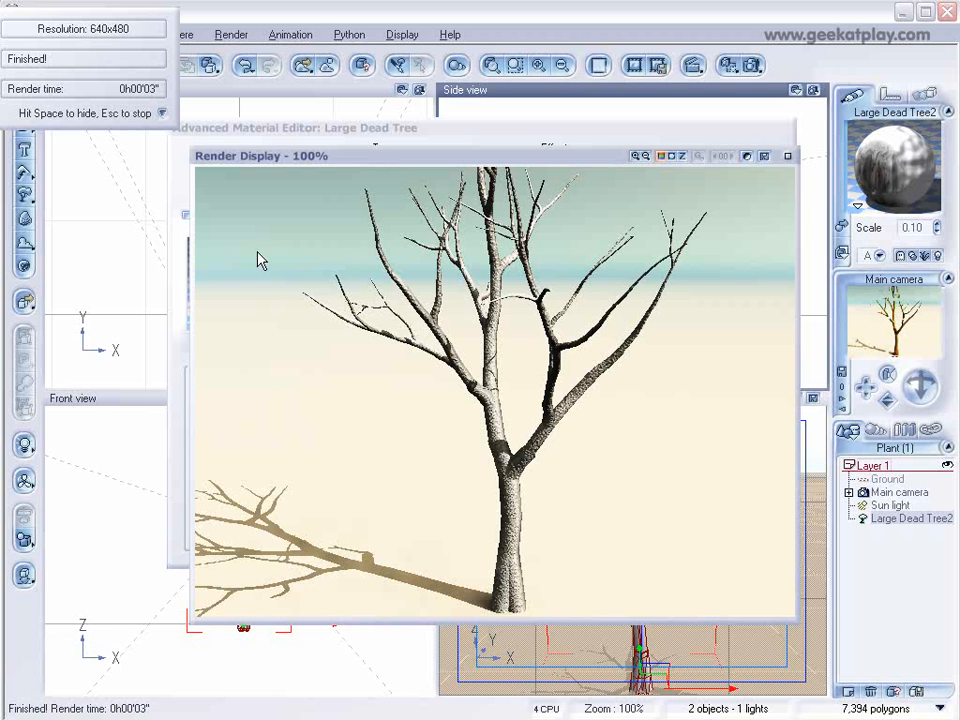
pyautogui.click(787, 156)
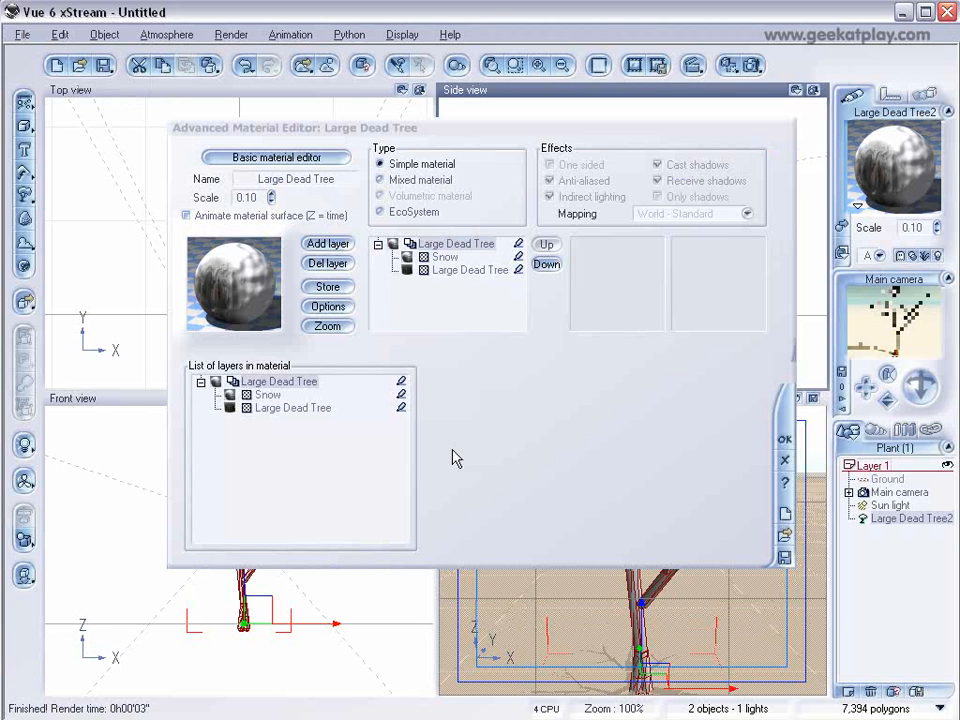
# Set the Snow layer's altitude range minimum to 0.04 with 15% top and 32% bottom fuzziness, and render again.
pyautogui.click(457, 258)
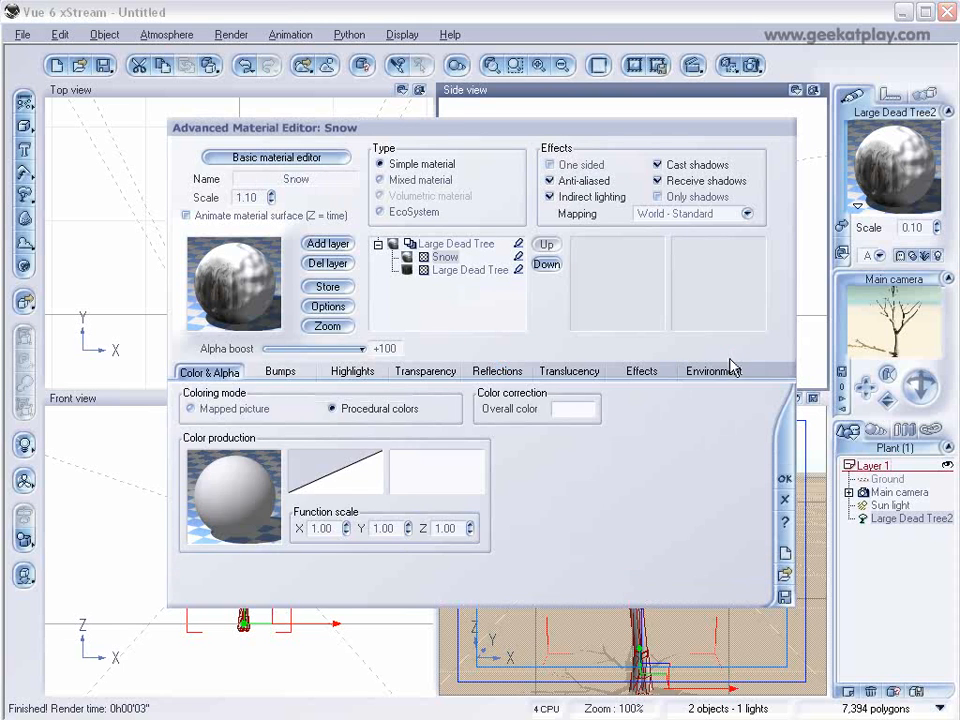
pyautogui.click(712, 371)
pyautogui.moveTo(394, 404); pyautogui.dragTo(416, 404)
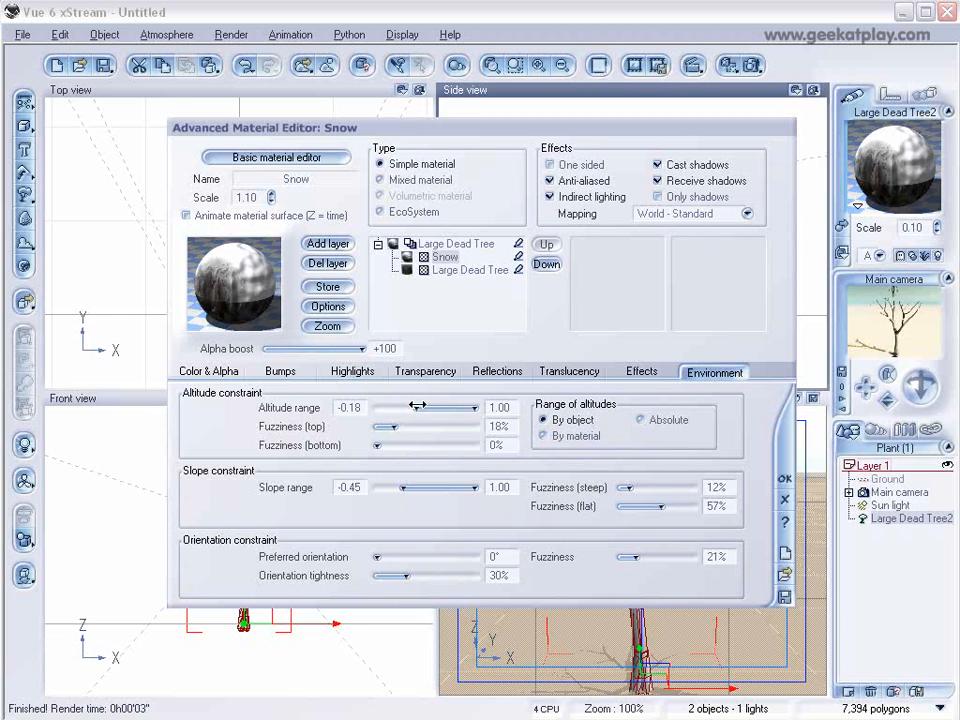
pyautogui.moveTo(390, 446); pyautogui.dragTo(427, 407)
pyautogui.moveTo(403, 447); pyautogui.dragTo(390, 427)
pyautogui.click(784, 486)
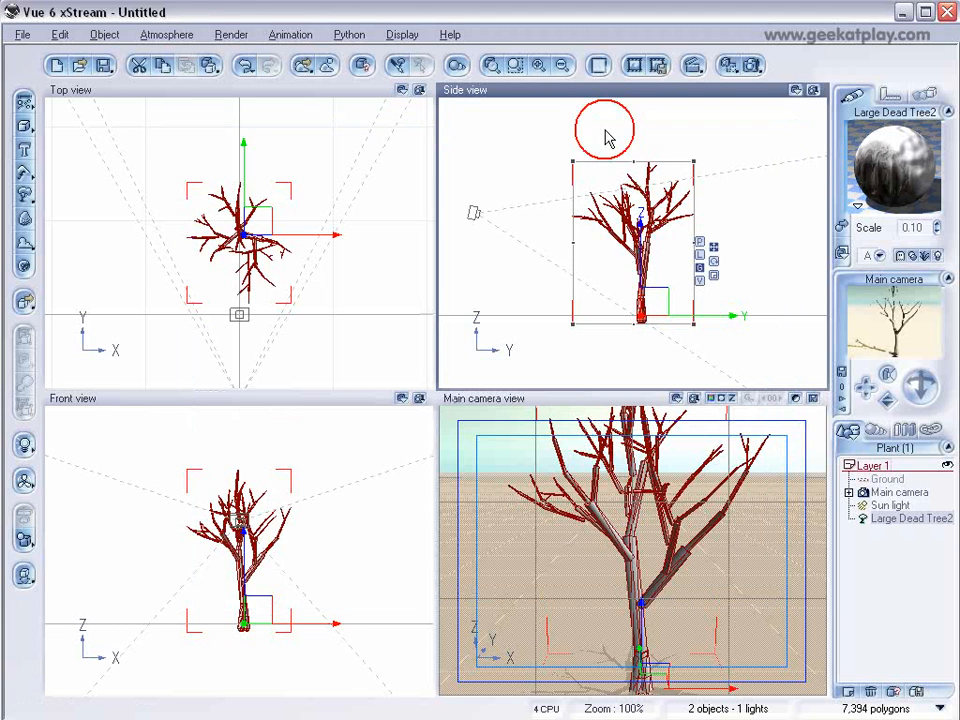
pyautogui.click(757, 66)
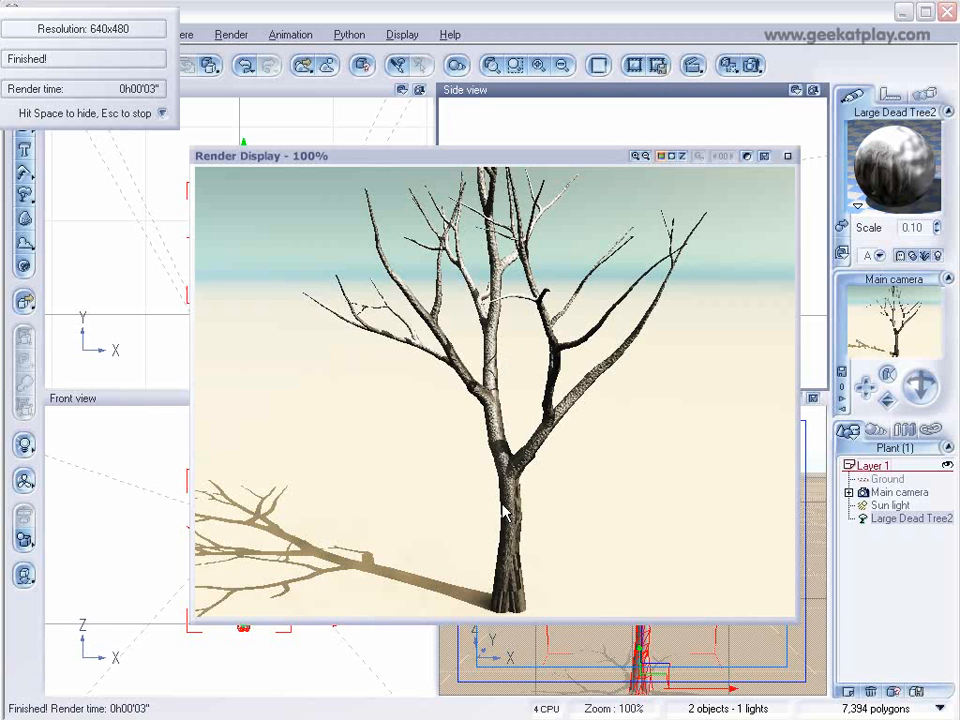
pyautogui.click(789, 158)
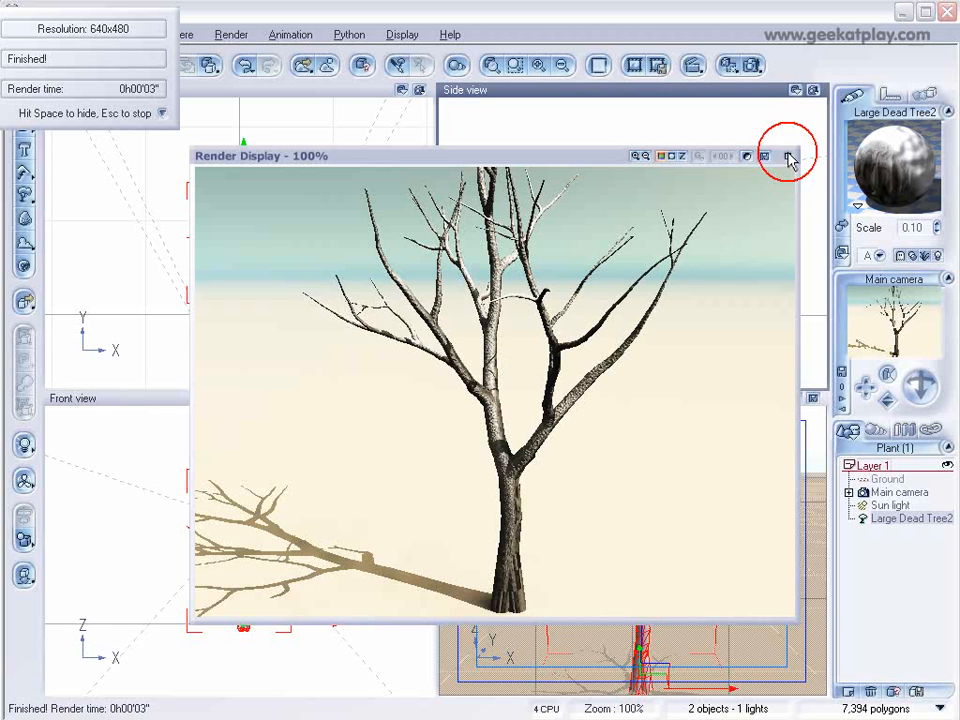
# Save the whole dead tree material as snowtree.mat in the tree folder and close the material editor.
pyautogui.doubleClick(879, 190)
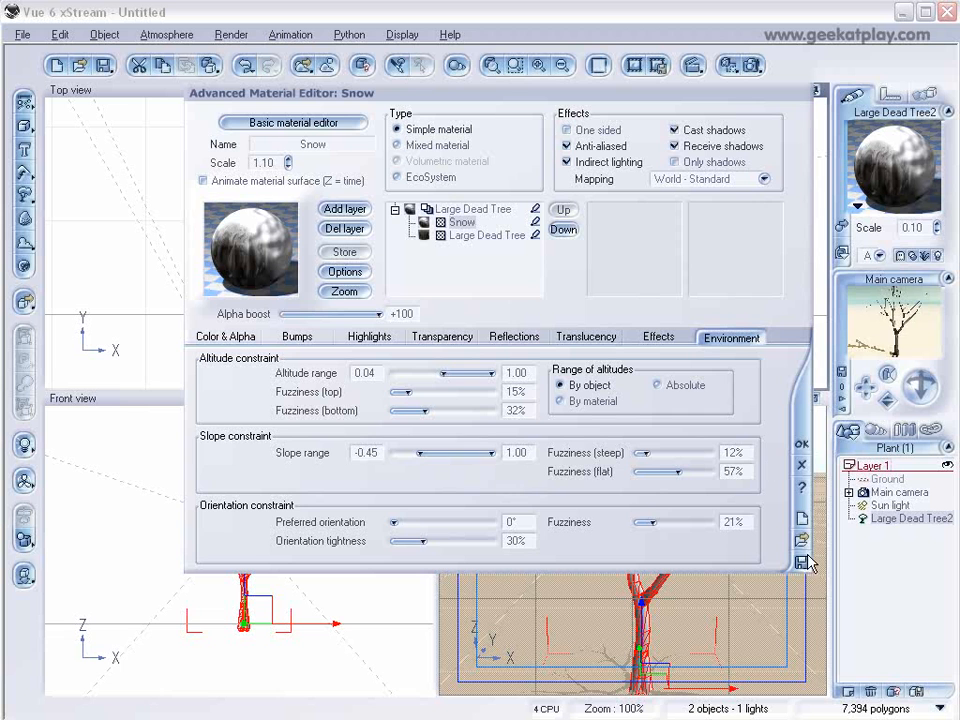
pyautogui.click(460, 209)
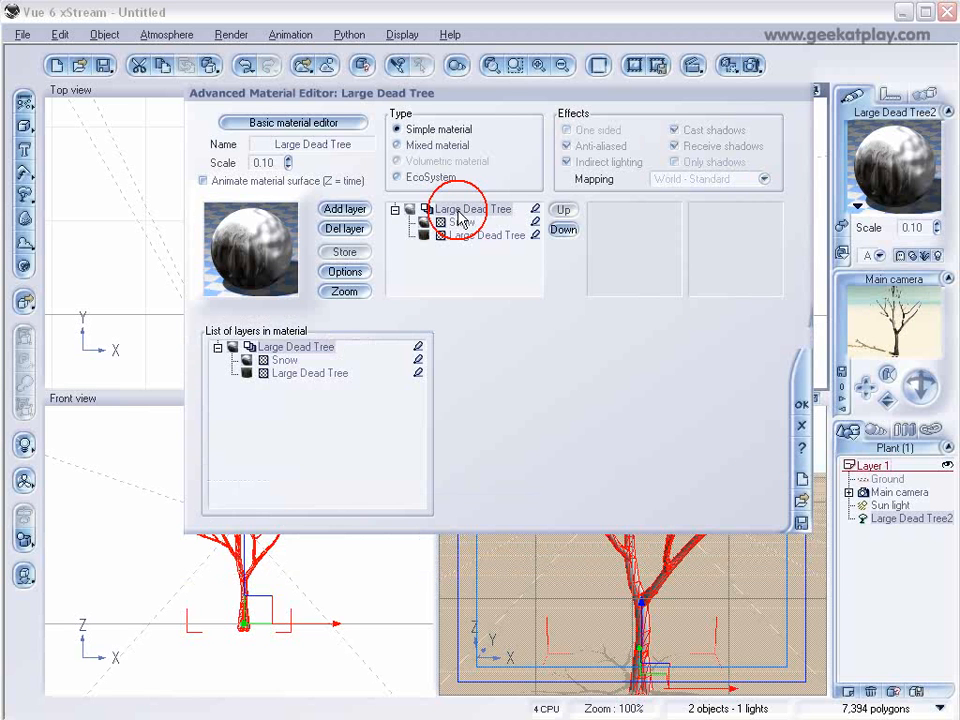
pyautogui.click(801, 522)
pyautogui.click(131, 129)
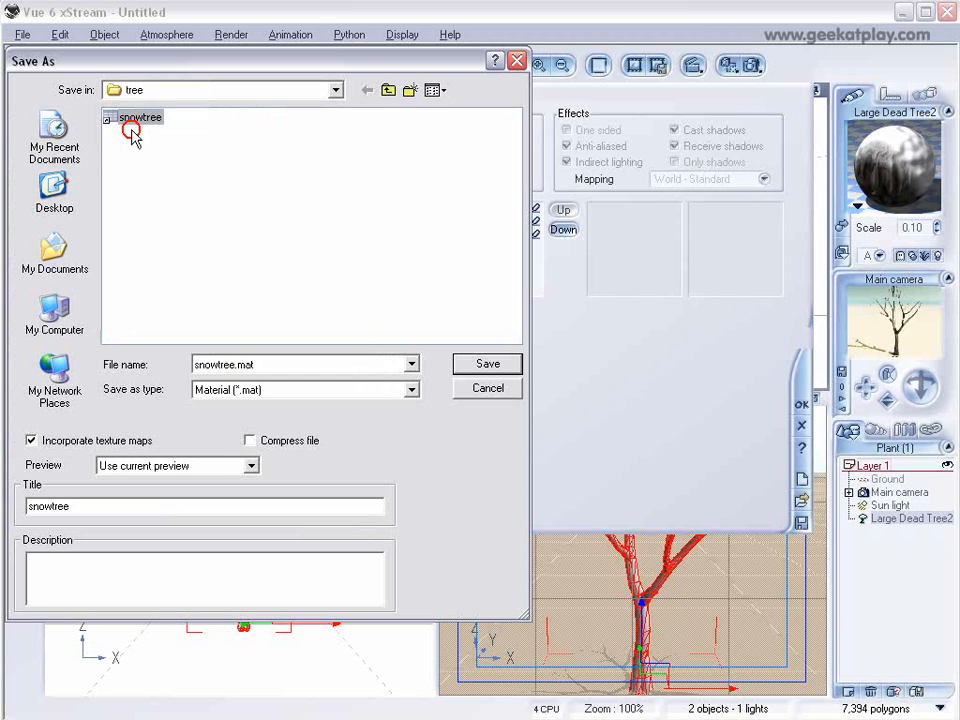
pyautogui.click(476, 364)
pyautogui.click(585, 406)
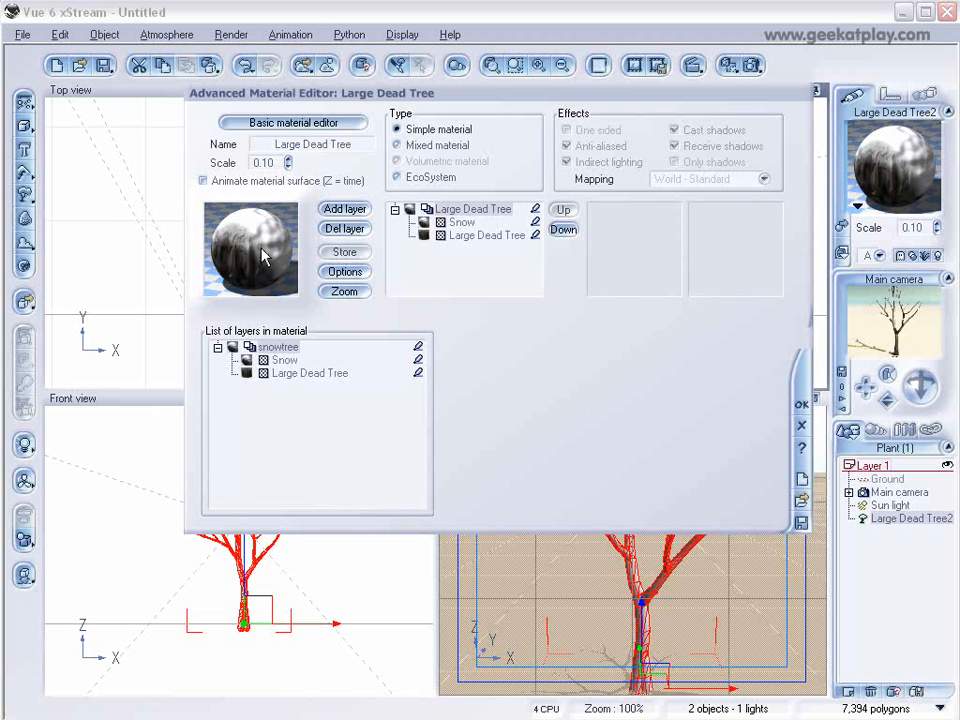
pyautogui.click(801, 404)
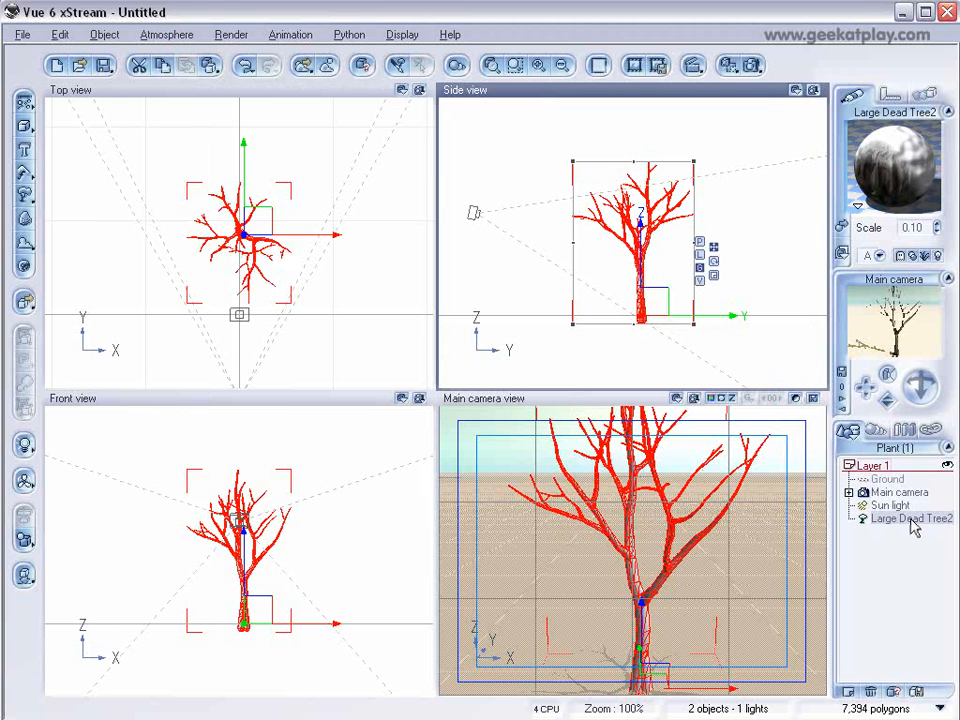
# Delete the dead tree from the scene.
pyautogui.press('Delete')
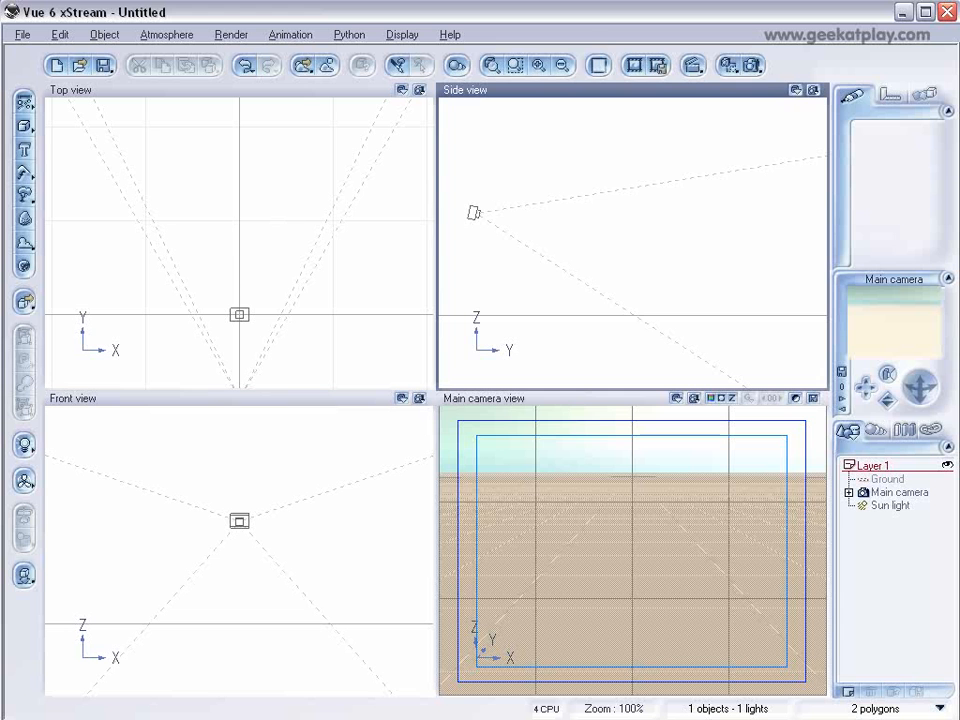
# Add a procedural terrain and move it into position in front of the camera.
pyautogui.click(29, 177)
pyautogui.click(50, 180)
pyautogui.moveTo(286, 203); pyautogui.dragTo(257, 133)
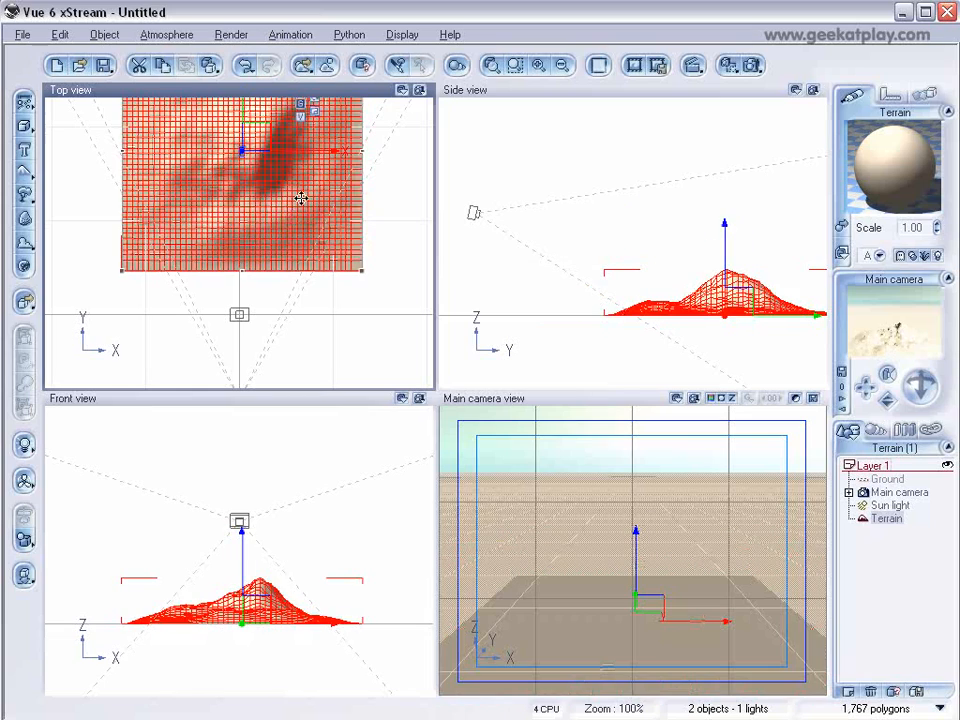
pyautogui.moveTo(301, 198); pyautogui.dragTo(317, 296, button='right')
pyautogui.scroll(-2, 317, 296)
pyautogui.moveTo(288, 248); pyautogui.dragTo(237, 215)
pyautogui.moveTo(292, 301); pyautogui.dragTo(395, 316)
pyautogui.moveTo(288, 238); pyautogui.dragTo(300, 206, button='right')
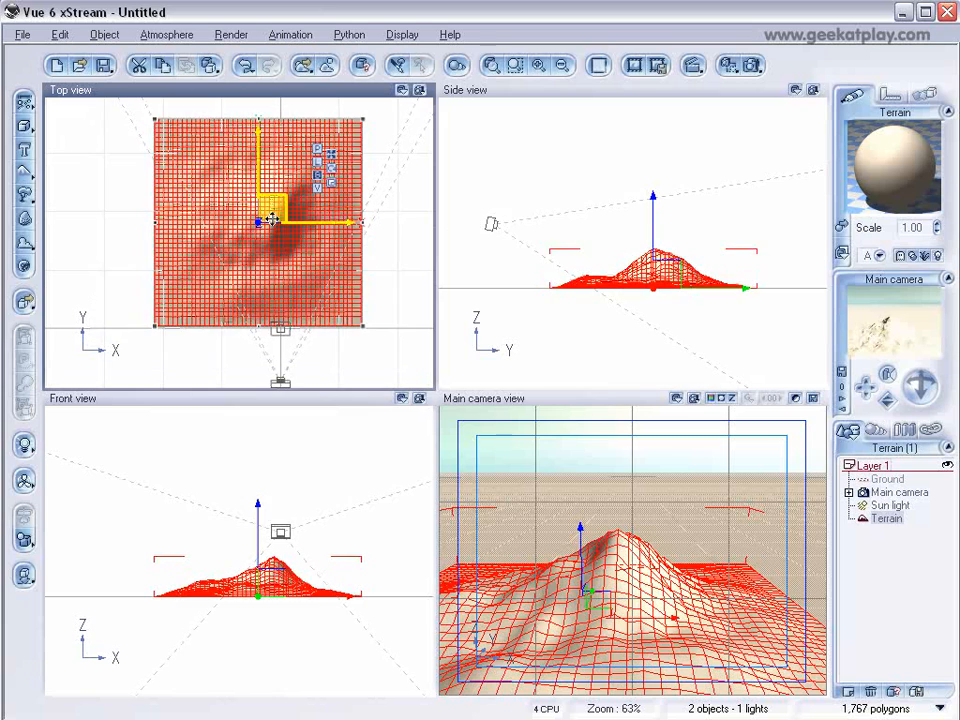
# Open the terrain in the Terrain Editor, enlarge the brush and apply diffusive erosion to the terrain.
pyautogui.doubleClick(272, 218)
pyautogui.moveTo(408, 354); pyautogui.dragTo(415, 349, button='right')
pyautogui.moveTo(415, 349)
pyautogui.mouseDown()
pyautogui.moveTo(429, 369)
pyautogui.moveTo(392, 253)
pyautogui.moveTo(400, 255)
pyautogui.moveTo(366, 396)
pyautogui.moveTo(403, 463)
pyautogui.moveTo(369, 454)
pyautogui.moveTo(300, 380)
pyautogui.mouseUp()
pyautogui.moveTo(569, 378); pyautogui.dragTo(466, 407, button='right')
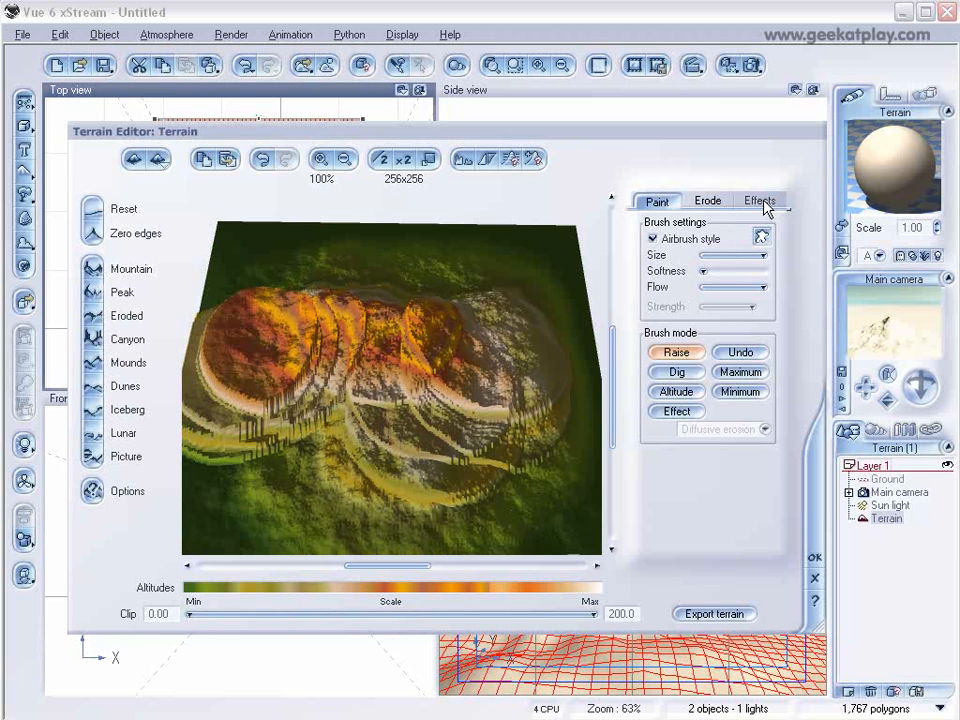
pyautogui.moveTo(703, 271); pyautogui.dragTo(776, 273)
pyautogui.click(752, 200)
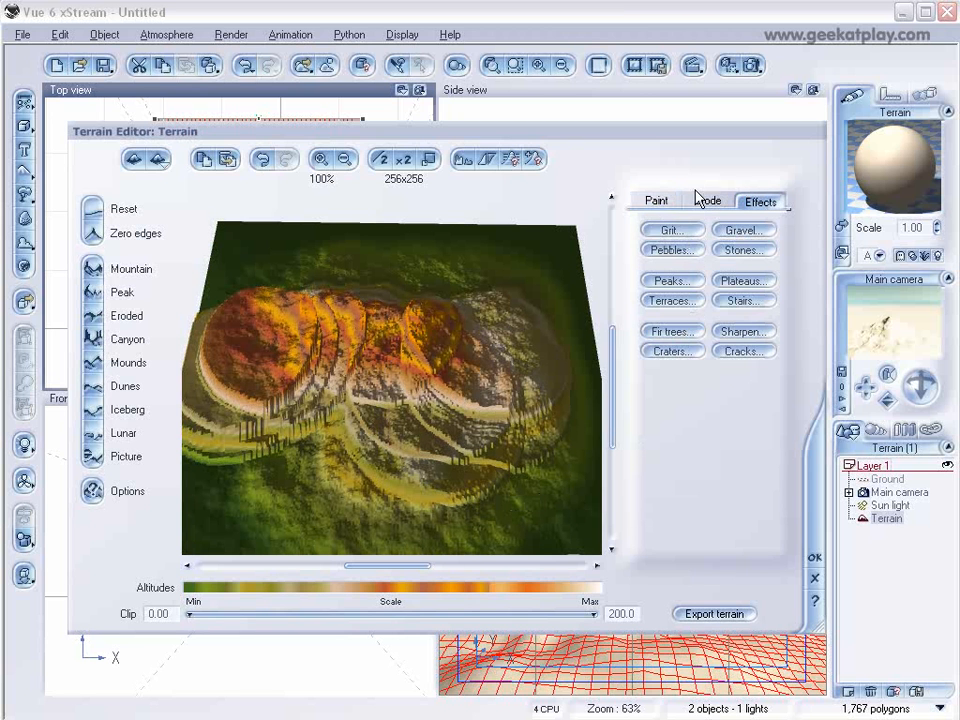
pyautogui.click(705, 200)
pyautogui.click(662, 229)
pyautogui.moveTo(477, 381)
pyautogui.mouseDown(button='right')
pyautogui.moveTo(474, 334)
pyautogui.moveTo(452, 392)
pyautogui.mouseUp(button='right')
pyautogui.click(378, 362)
pyautogui.click(326, 436)
pyautogui.moveTo(326, 436)
pyautogui.mouseDown()
pyautogui.moveTo(281, 489)
pyautogui.moveTo(465, 446)
pyautogui.moveTo(508, 412)
pyautogui.mouseUp()
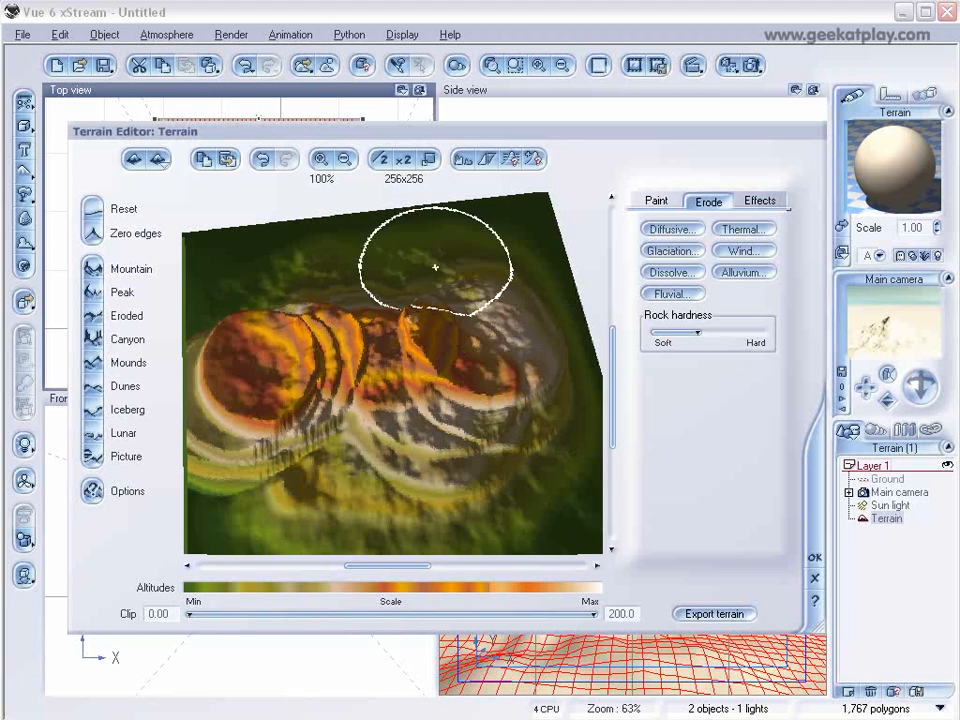
pyautogui.click(352, 272)
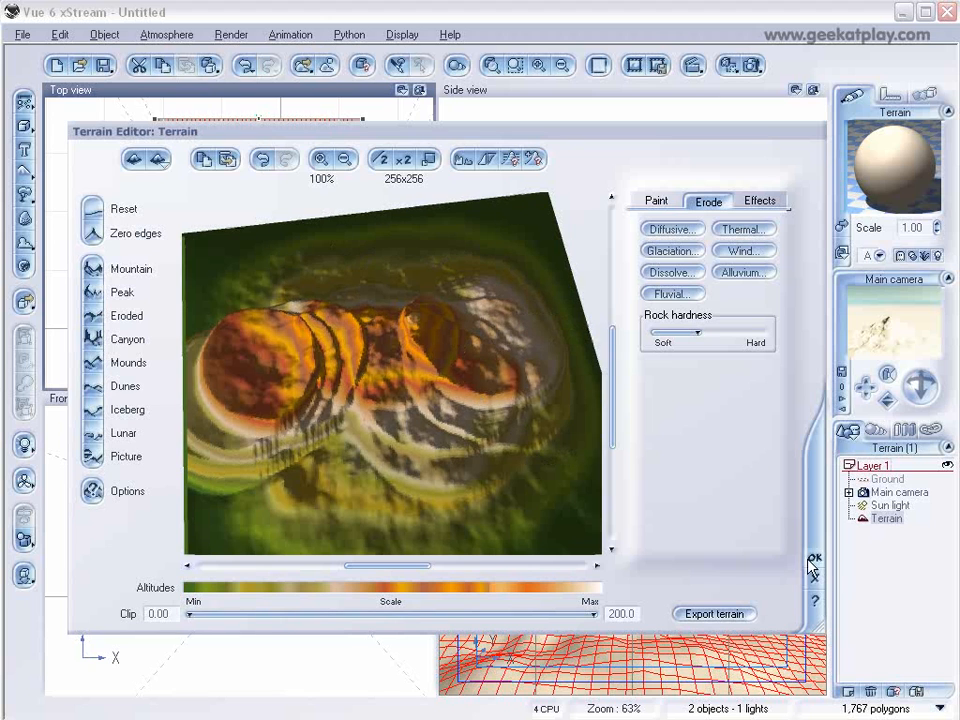
pyautogui.click(813, 562)
# Flatten the terrain and stretch it into a wide, low ground far behind the camera.
pyautogui.moveTo(673, 235); pyautogui.dragTo(671, 280)
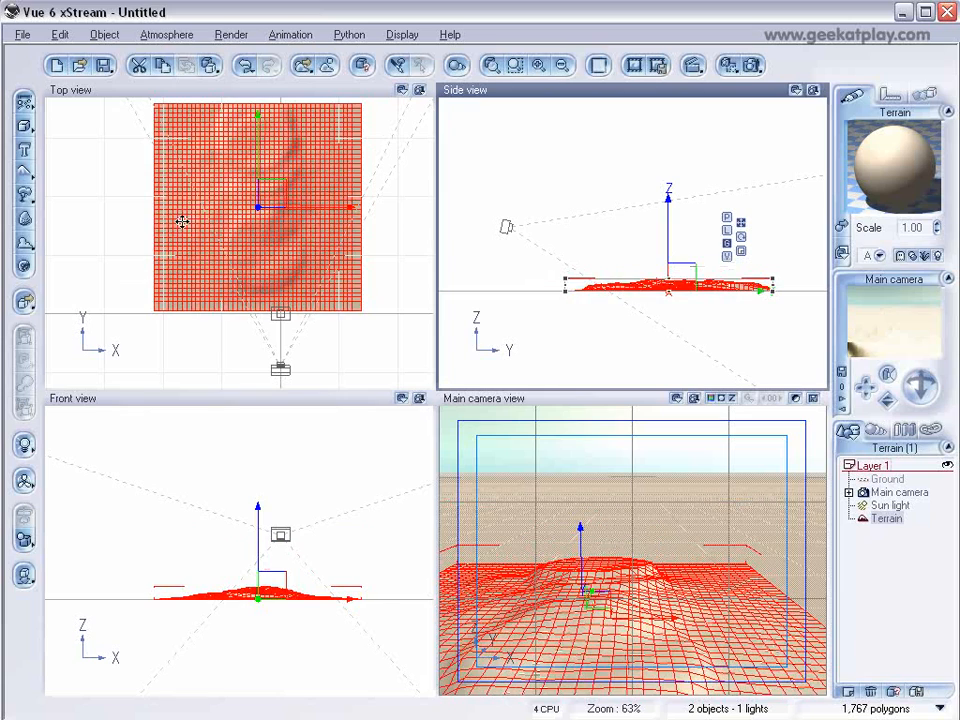
pyautogui.moveTo(182, 221); pyautogui.dragTo(208, 244)
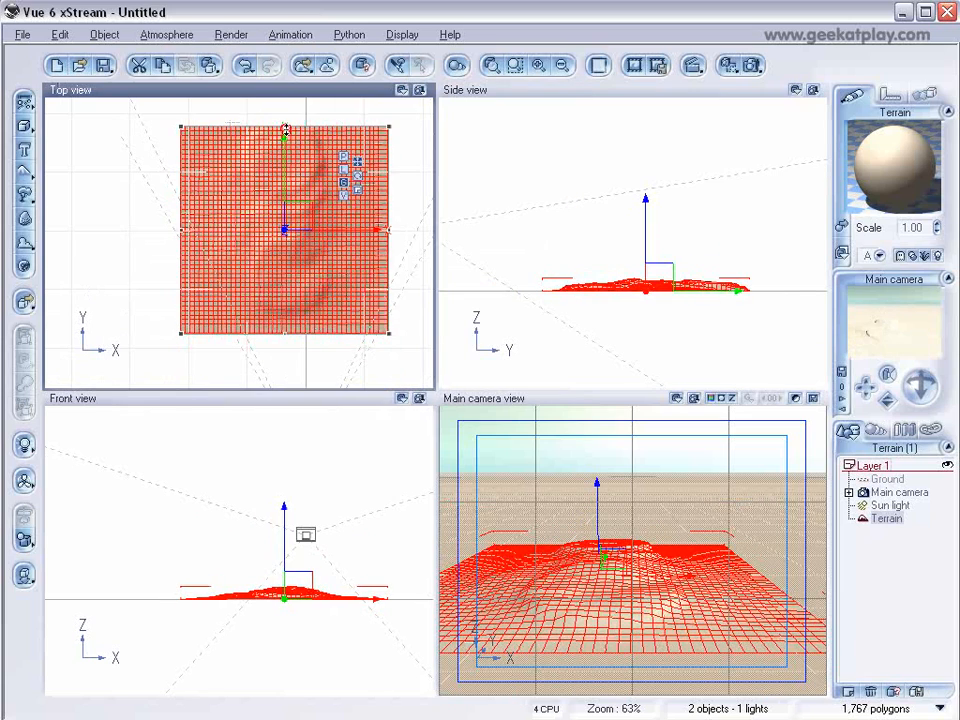
pyautogui.moveTo(285, 130); pyautogui.dragTo(286, 203)
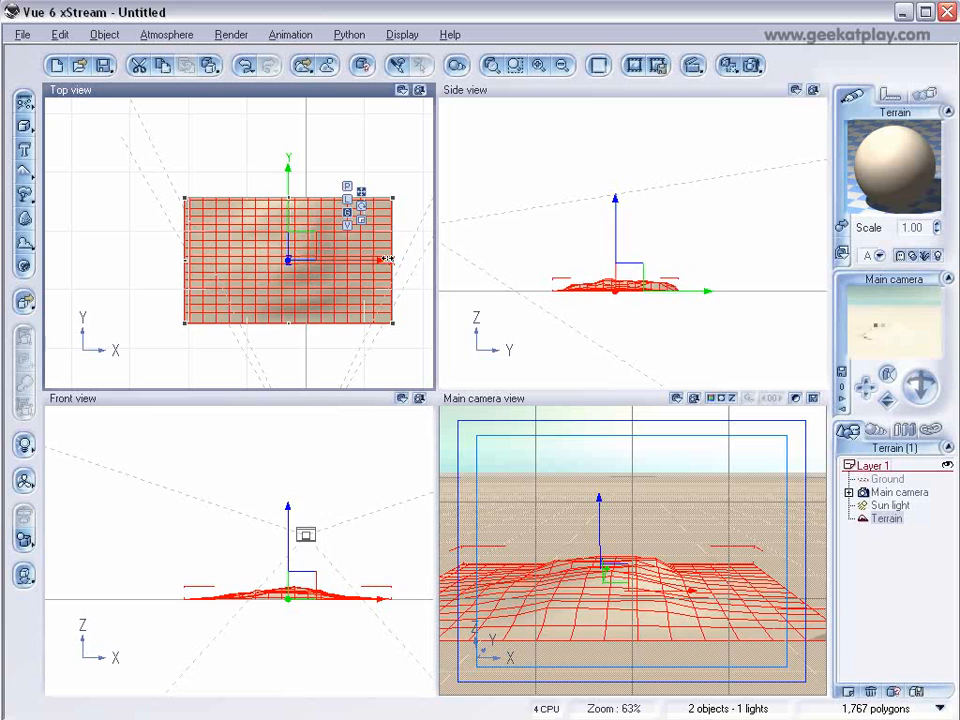
pyautogui.moveTo(388, 259); pyautogui.dragTo(476, 261)
pyautogui.moveTo(356, 242); pyautogui.dragTo(322, 246)
pyautogui.moveTo(382, 289); pyautogui.dragTo(371, 191, button='right')
pyautogui.moveTo(626, 261); pyautogui.dragTo(656, 255, button='right')
pyautogui.click(523, 189)
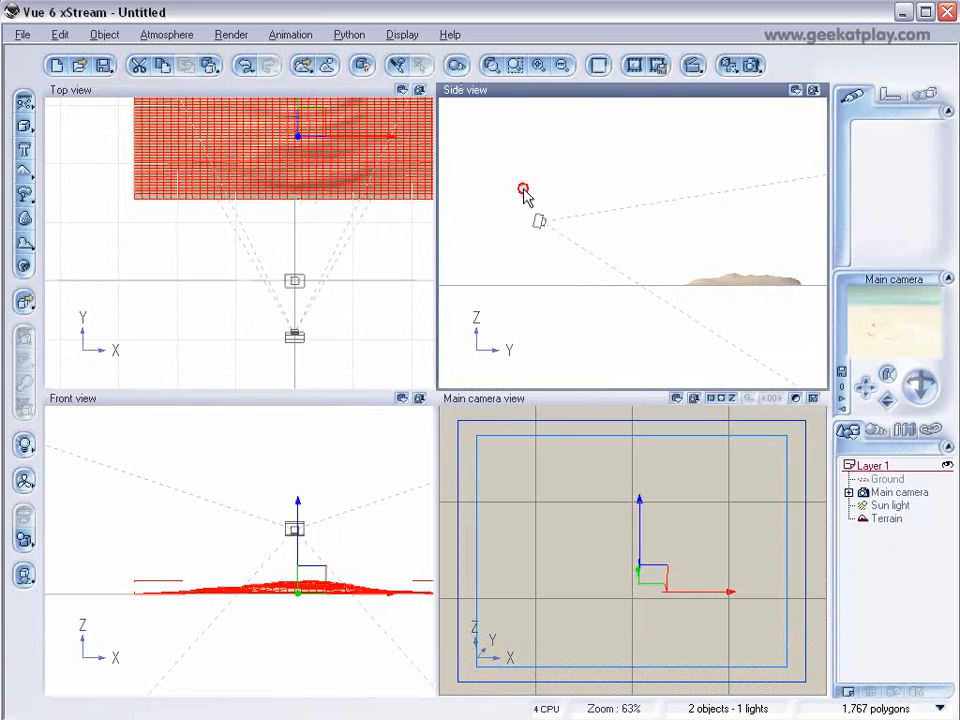
# Move the main camera lower, closer to the ground.
pyautogui.click(540, 220)
pyautogui.moveTo(557, 214); pyautogui.dragTo(600, 272)
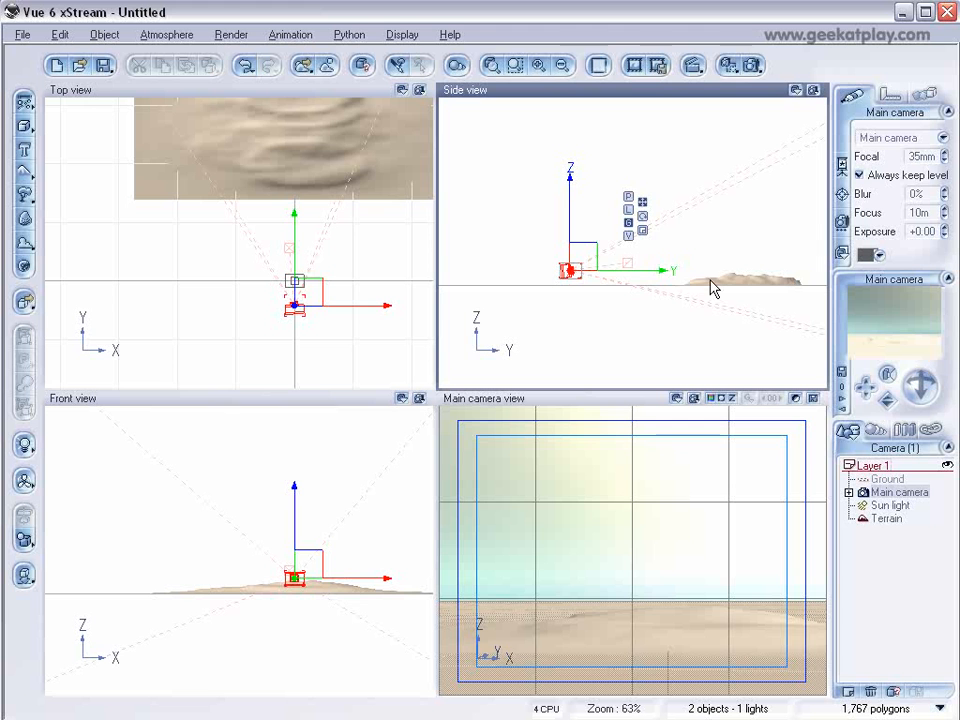
pyautogui.moveTo(583, 266); pyautogui.dragTo(600, 255)
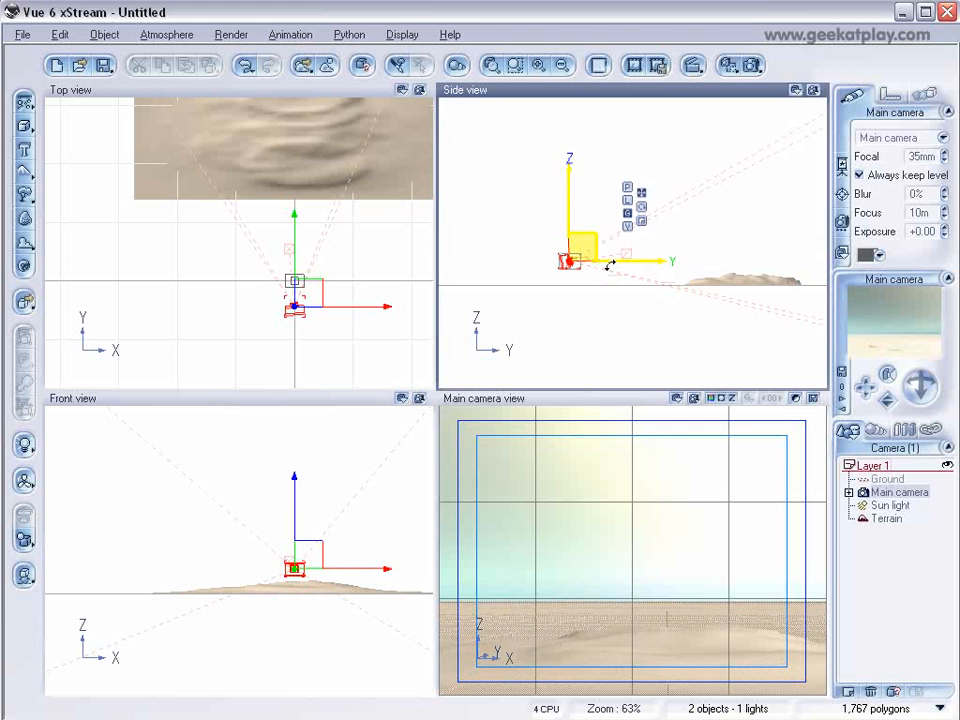
# Add a second terrain and carve a path through its middle with the Terrain Editor's Dig brush.
pyautogui.click(16, 174)
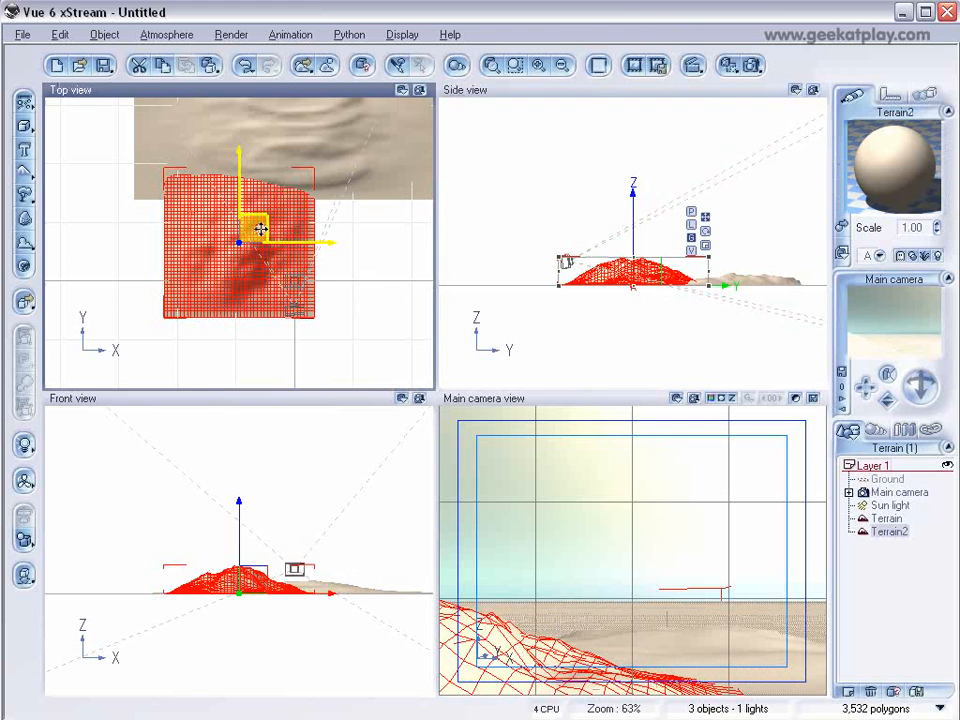
pyautogui.doubleClick(619, 271)
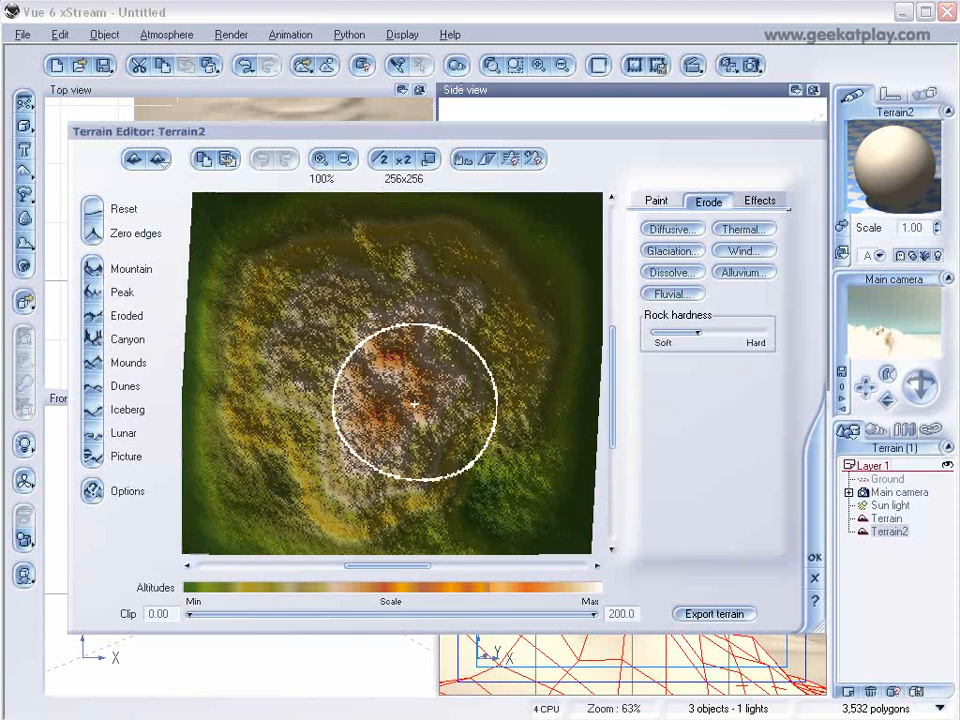
pyautogui.moveTo(499, 381)
pyautogui.mouseDown()
pyautogui.moveTo(508, 328)
pyautogui.moveTo(508, 380)
pyautogui.mouseUp()
pyautogui.click(656, 203)
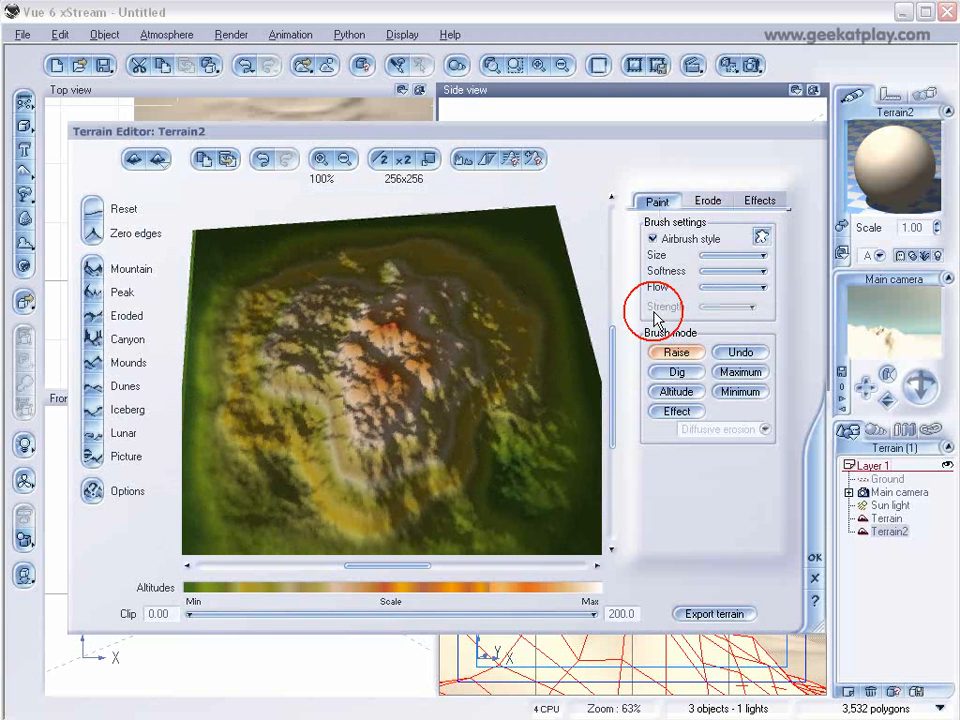
pyautogui.click(676, 371)
pyautogui.moveTo(393, 370)
pyautogui.mouseDown()
pyautogui.moveTo(399, 336)
pyautogui.moveTo(364, 375)
pyautogui.moveTo(381, 429)
pyautogui.moveTo(431, 391)
pyautogui.moveTo(416, 311)
pyautogui.moveTo(311, 289)
pyautogui.moveTo(309, 388)
pyautogui.moveTo(300, 395)
pyautogui.mouseUp()
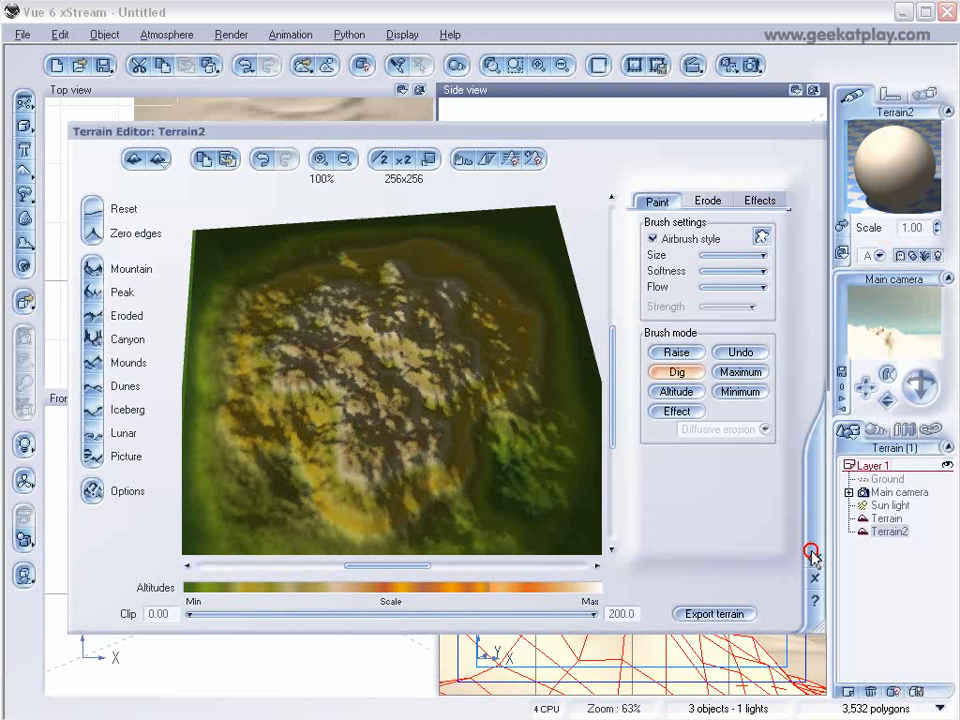
pyautogui.click(812, 553)
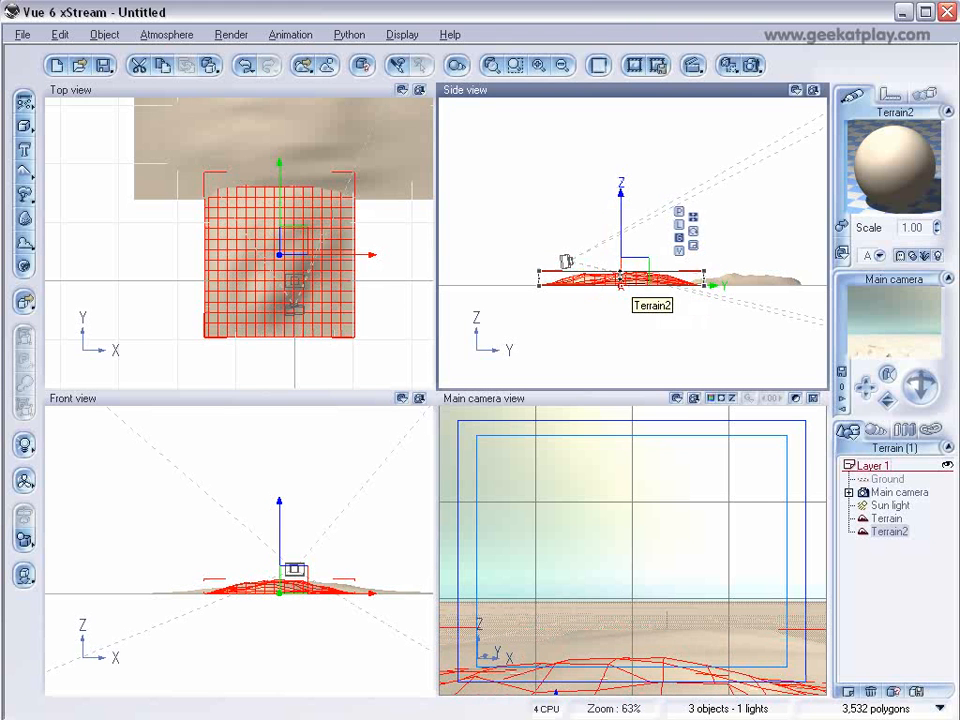
pyautogui.moveTo(642, 282); pyautogui.dragTo(637, 282)
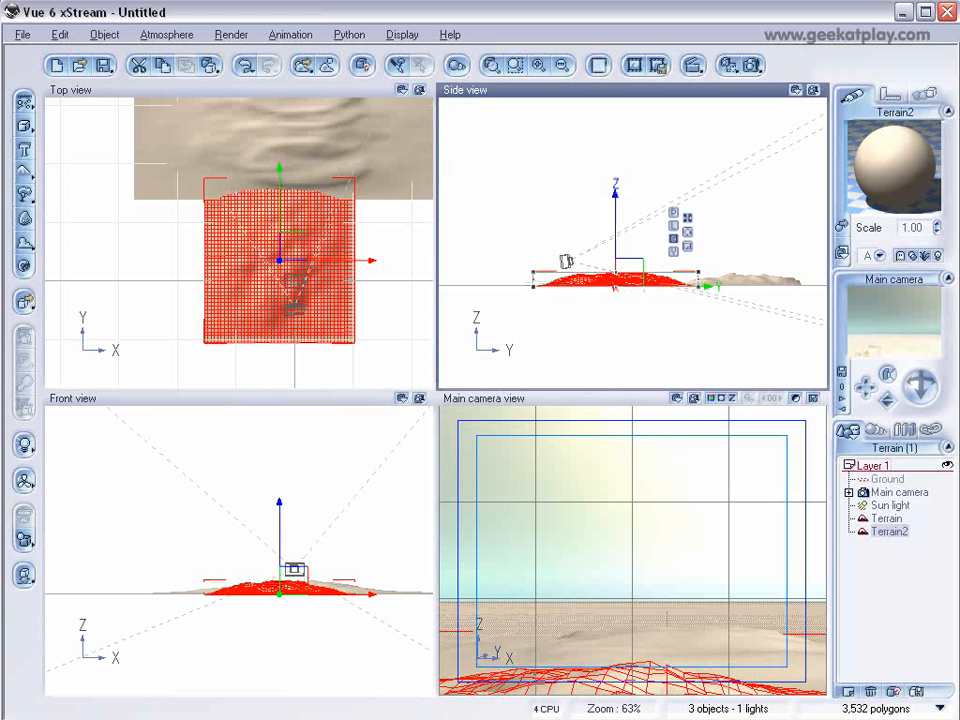
# Turn the first terrain's material into an EcoSystem with the Leafless Tree - Old & Dead plant and populate it.
pyautogui.click(748, 284)
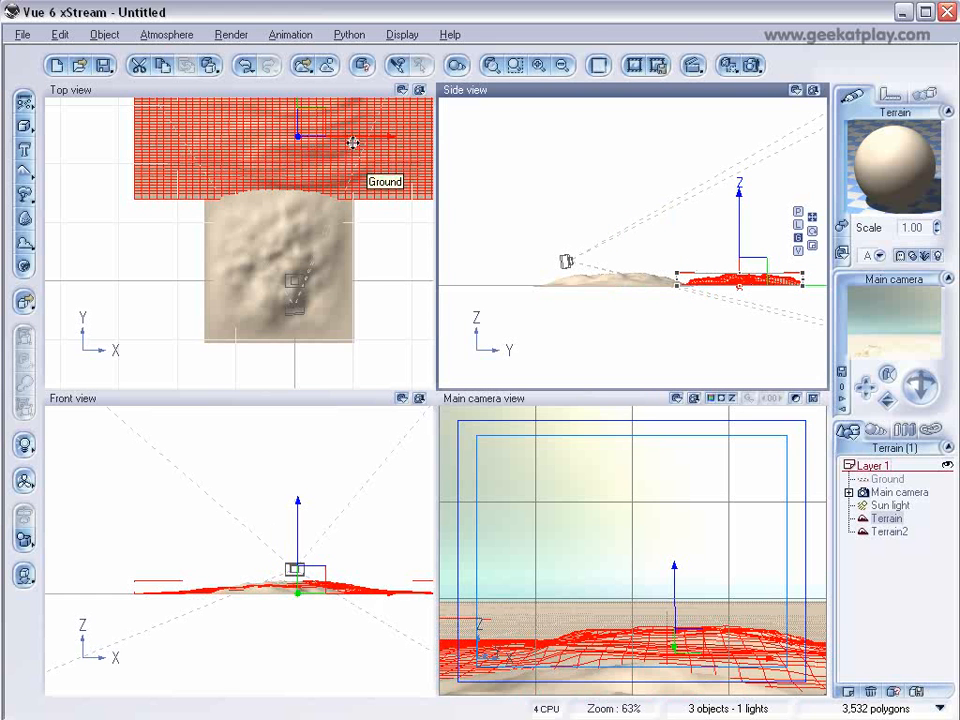
pyautogui.doubleClick(910, 180)
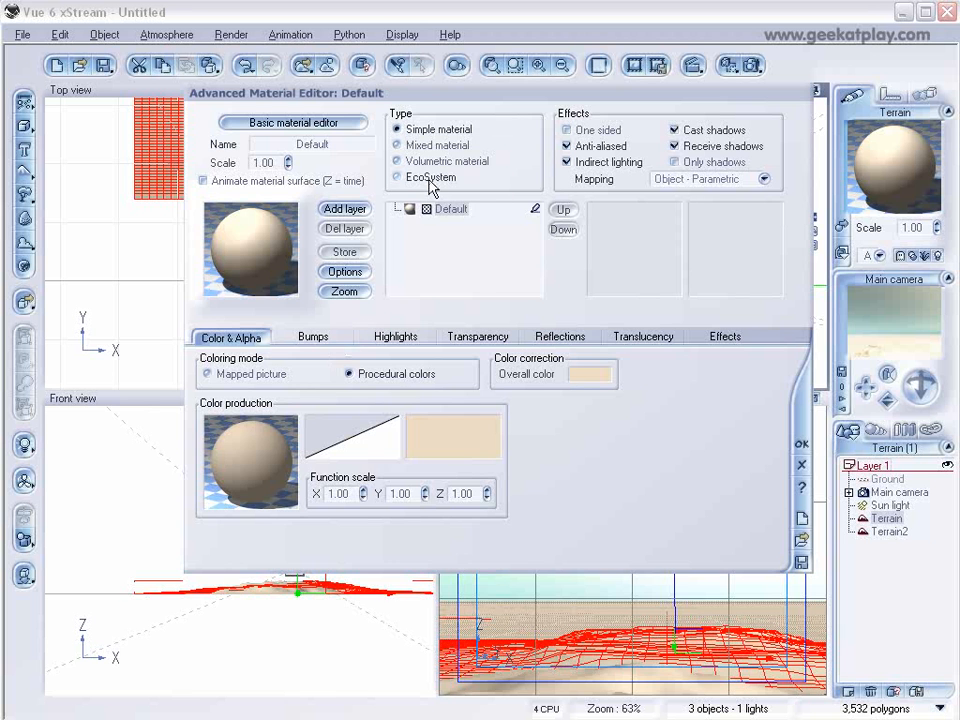
pyautogui.click(398, 177)
pyautogui.click(250, 337)
pyautogui.click(405, 585)
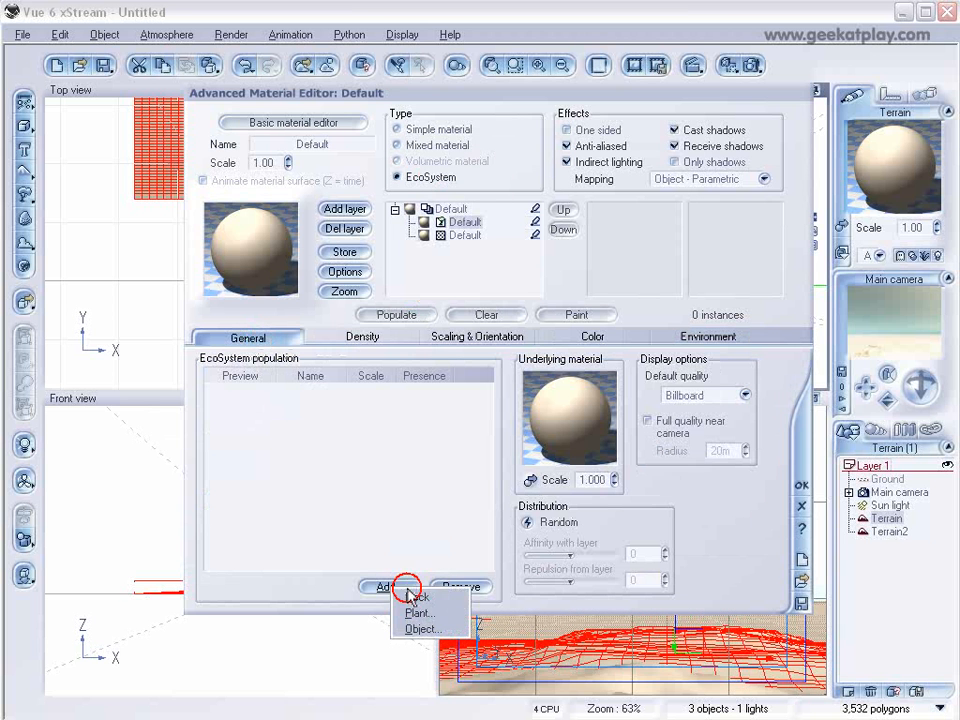
pyautogui.click(418, 612)
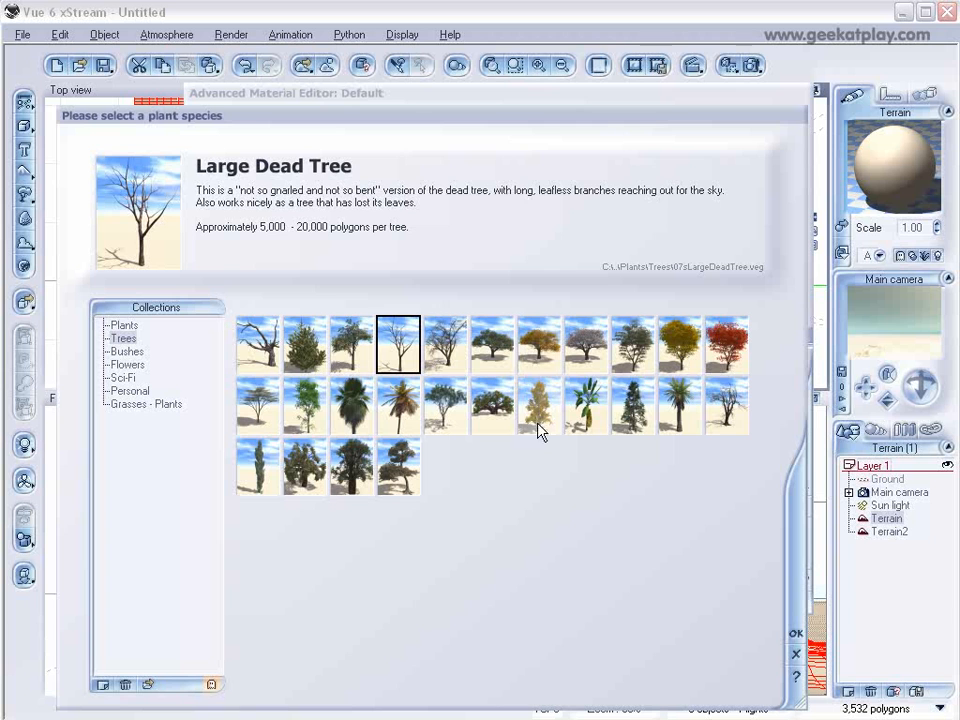
pyautogui.click(728, 408)
pyautogui.click(790, 632)
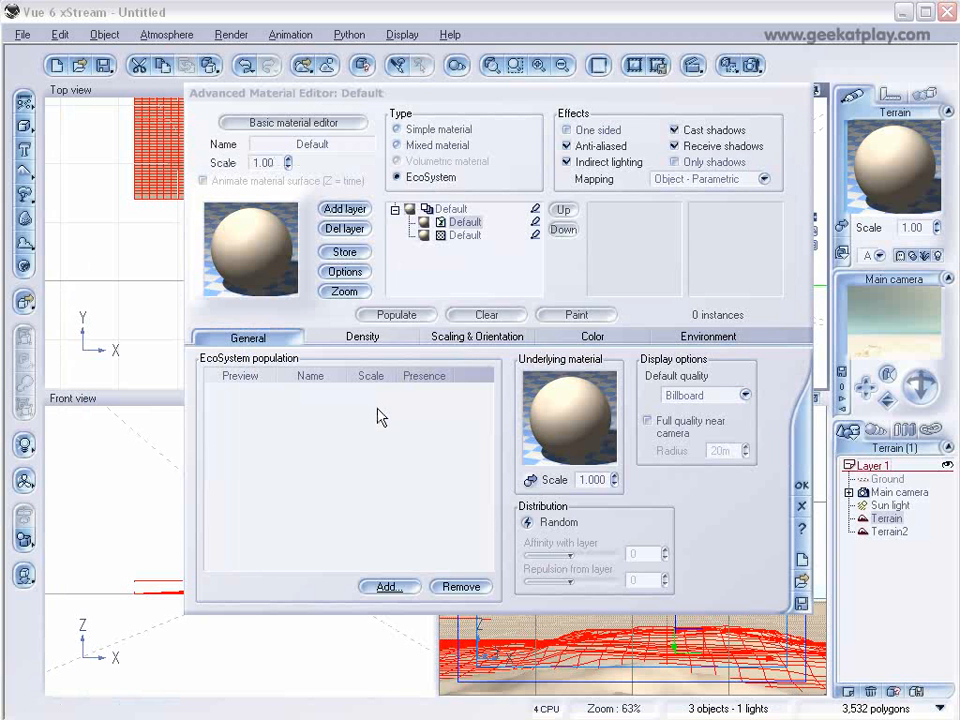
pyautogui.click(401, 315)
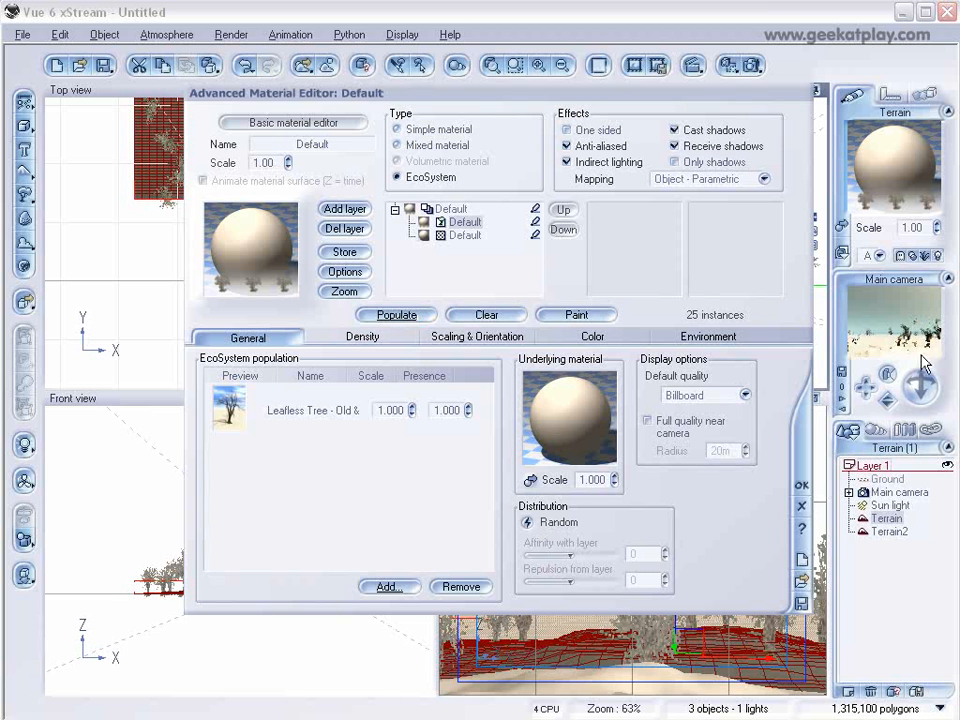
# Raise the EcoSystem density to 100%, disable Decay near foreign objects, and repopulate the first terrain.
pyautogui.click(349, 337)
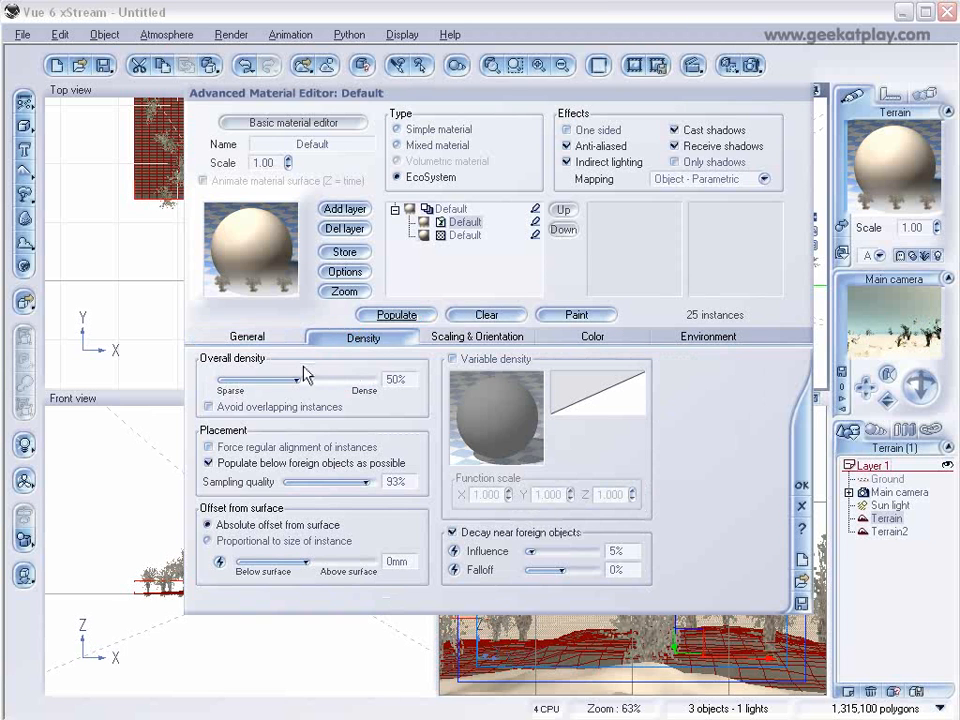
pyautogui.click(471, 535)
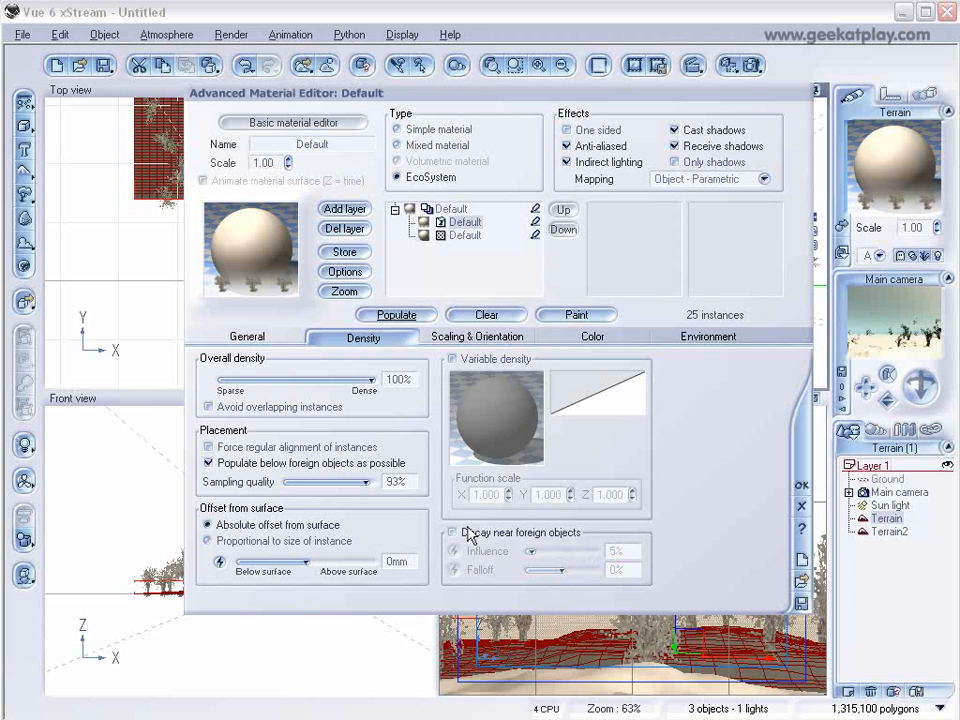
pyautogui.click(394, 315)
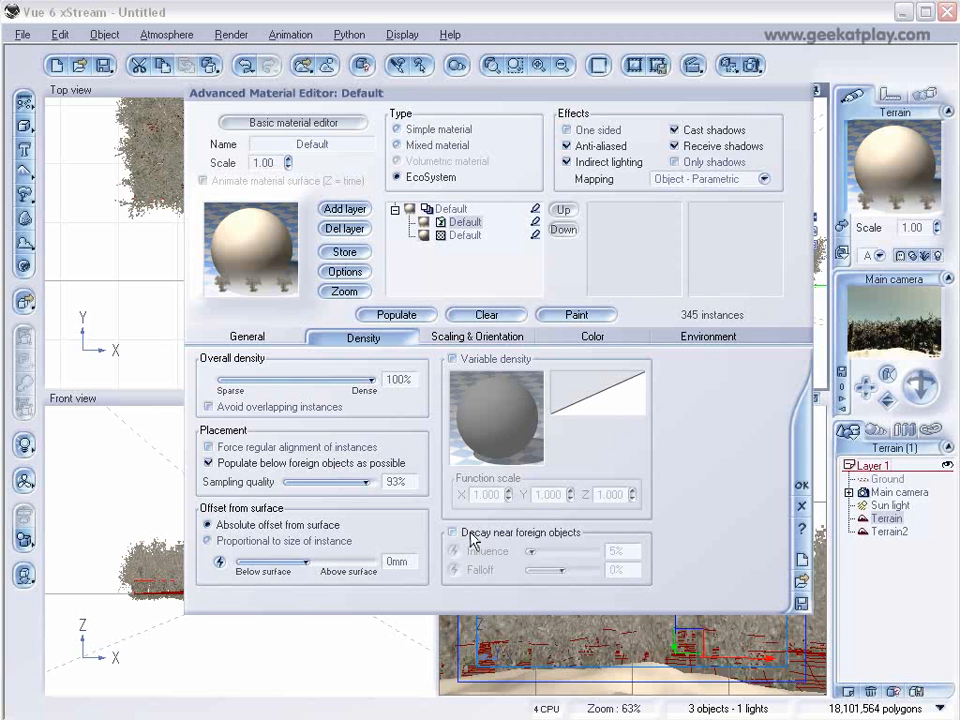
pyautogui.click(800, 484)
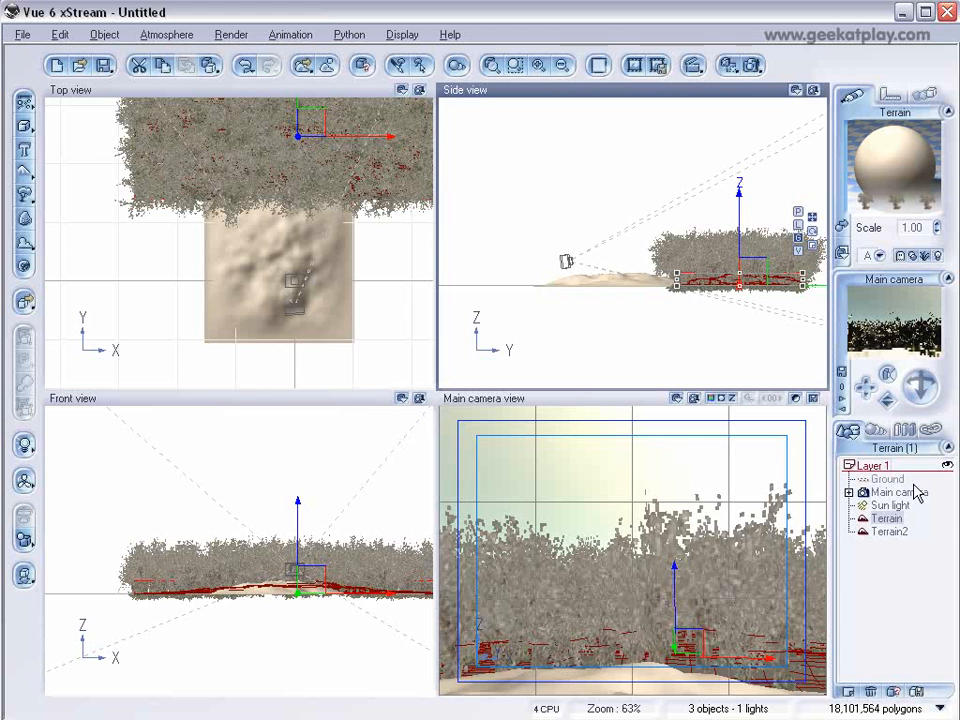
# Give the second terrain an EcoSystem material containing the Leafless Tree - Old & Dead plant.
pyautogui.click(886, 532)
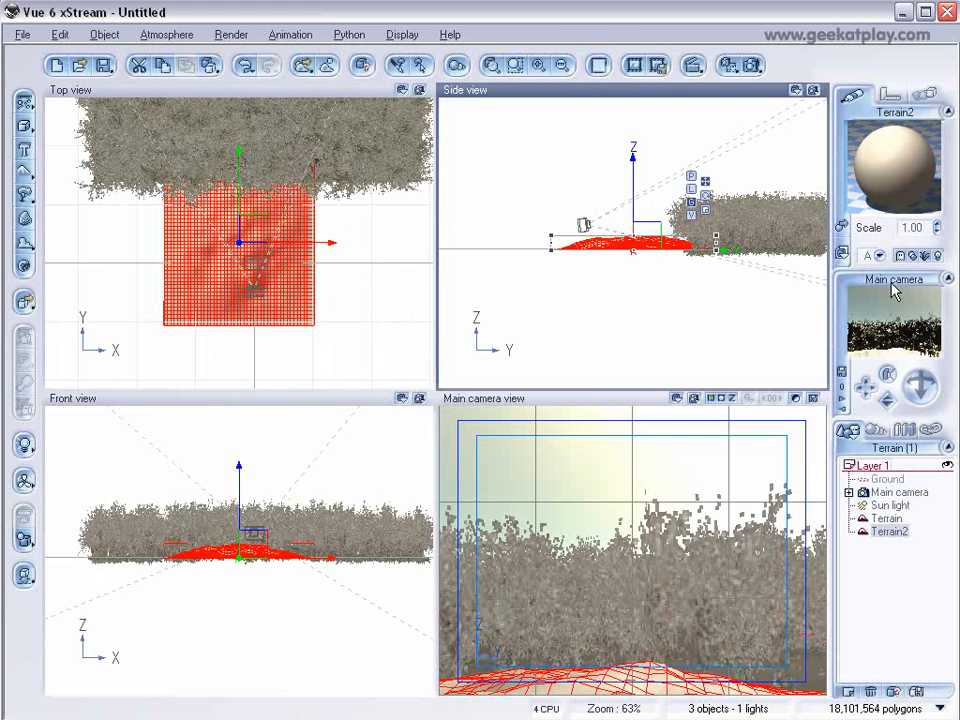
pyautogui.doubleClick(880, 190)
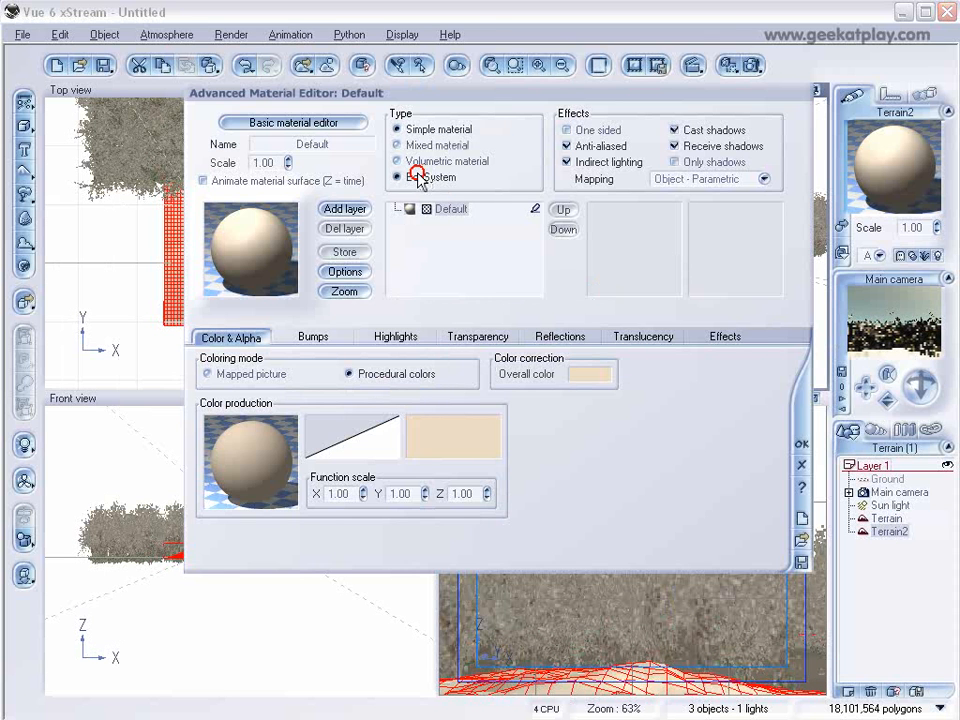
pyautogui.click(418, 176)
pyautogui.moveTo(465, 90); pyautogui.dragTo(668, 85)
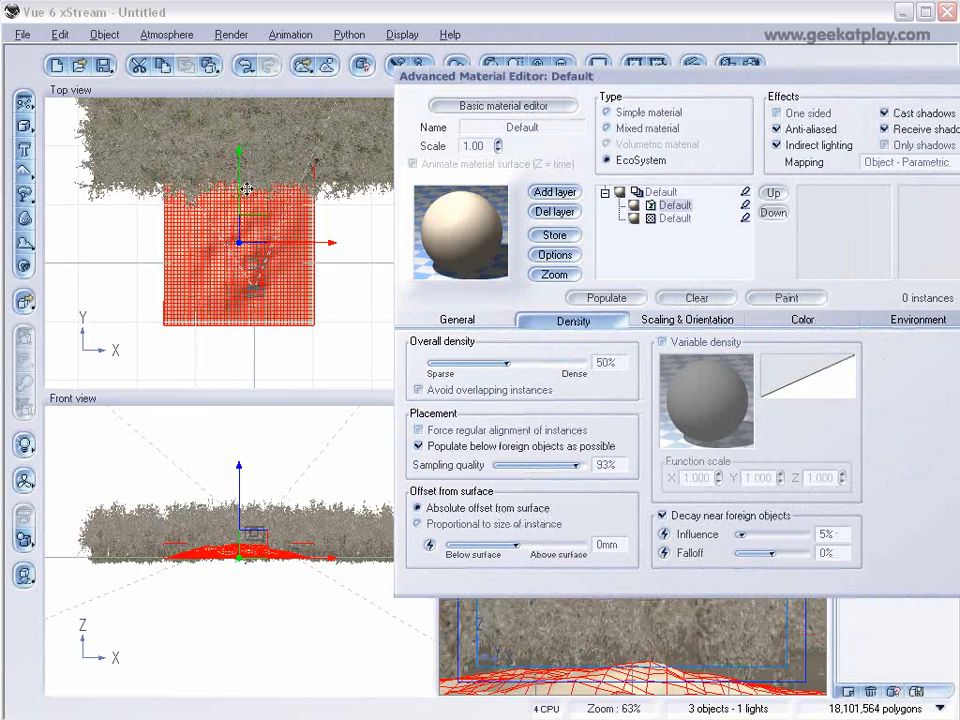
pyautogui.click(458, 320)
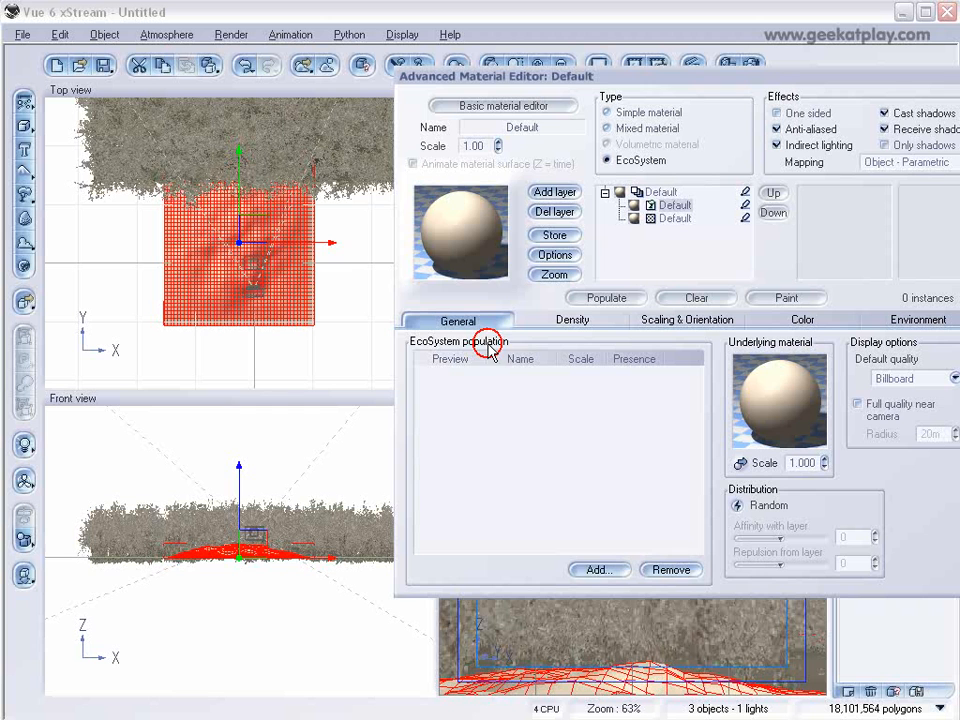
pyautogui.click(600, 568)
pyautogui.click(643, 598)
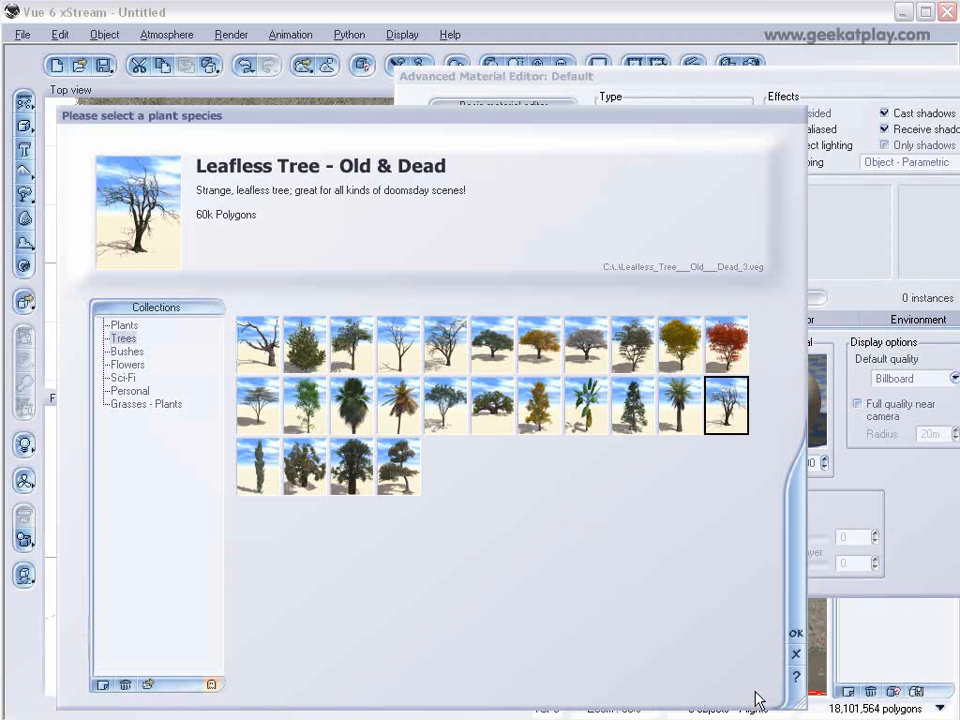
pyautogui.click(792, 628)
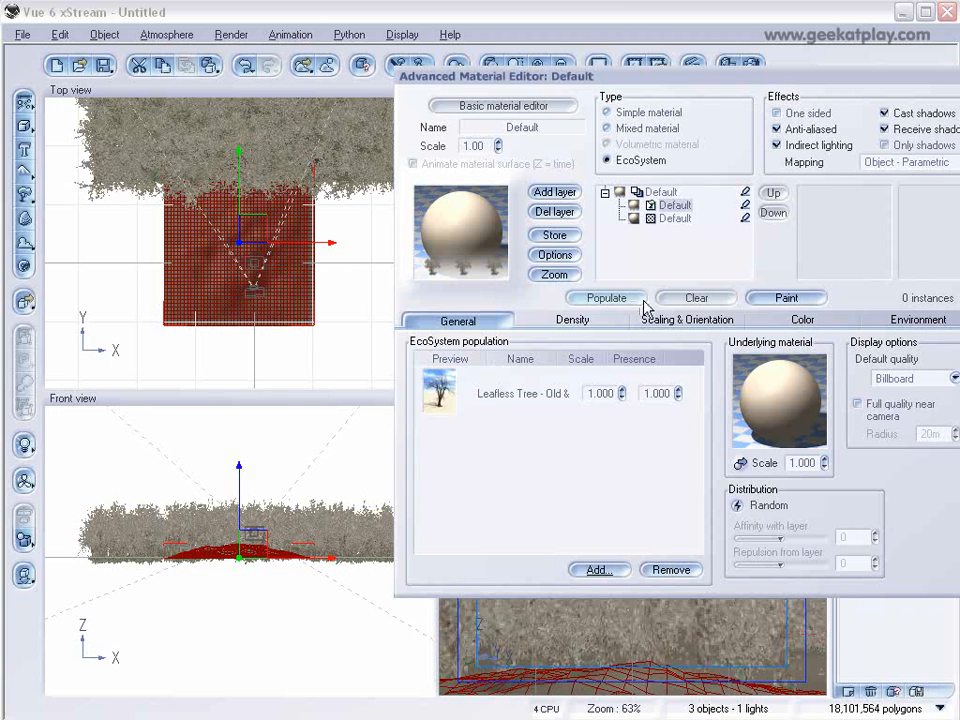
# Paint dead trees onto the second terrain with the EcoSystem Brush and erase a few near its centre.
pyautogui.click(786, 297)
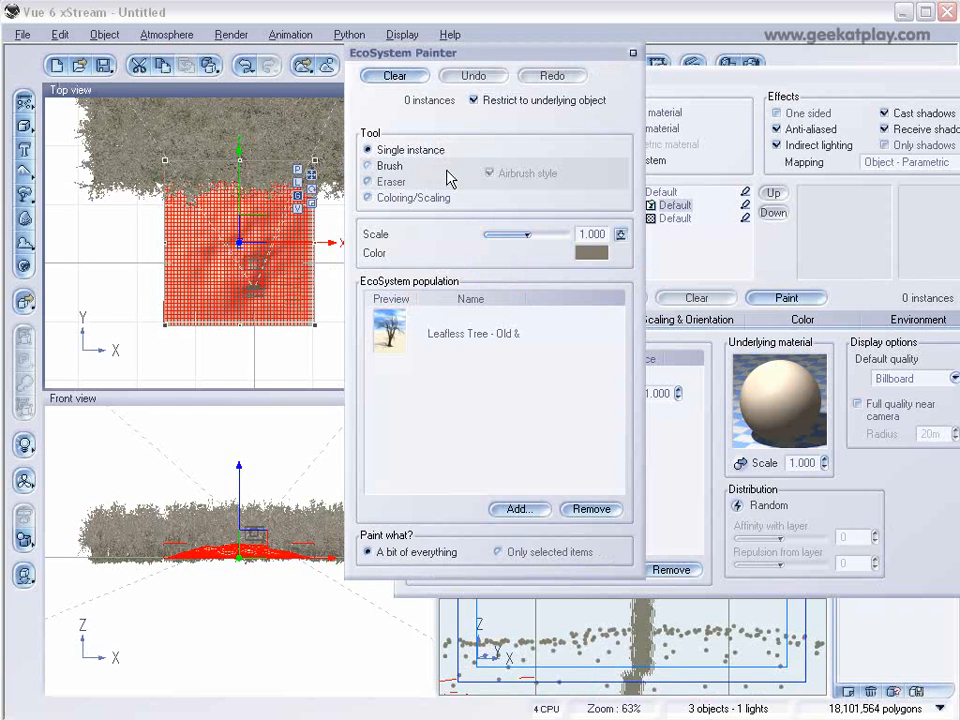
pyautogui.click(393, 168)
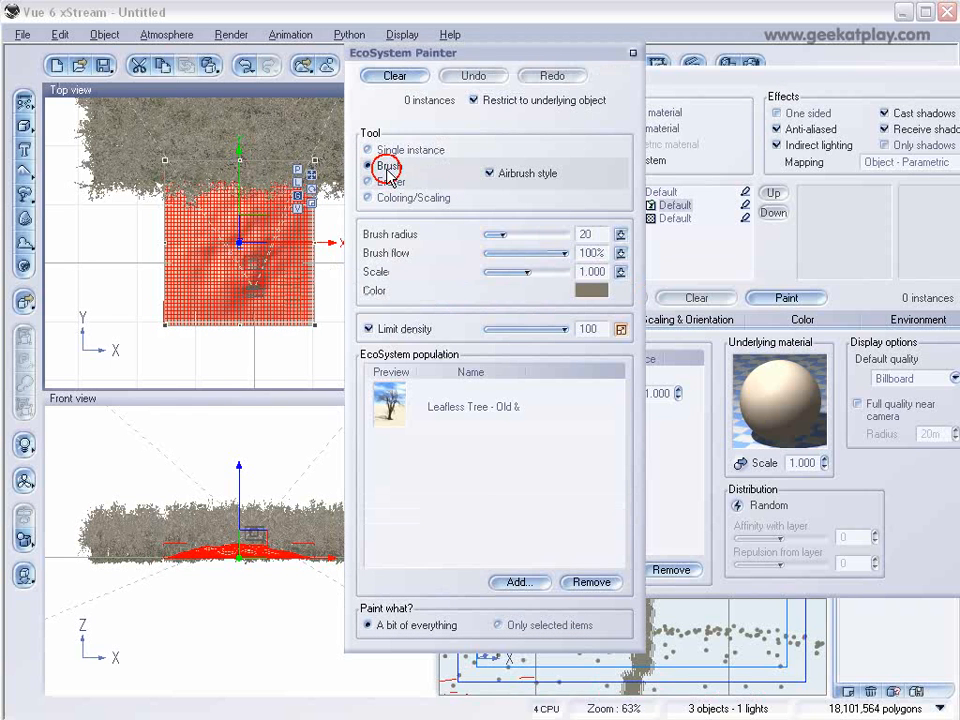
pyautogui.click(269, 272)
pyautogui.scroll(2, 270, 272)
pyautogui.moveTo(293, 277)
pyautogui.mouseDown()
pyautogui.moveTo(238, 146)
pyautogui.moveTo(130, 102)
pyautogui.moveTo(197, 185)
pyautogui.moveTo(197, 205)
pyautogui.moveTo(218, 232)
pyautogui.moveTo(224, 358)
pyautogui.moveTo(245, 357)
pyautogui.mouseUp()
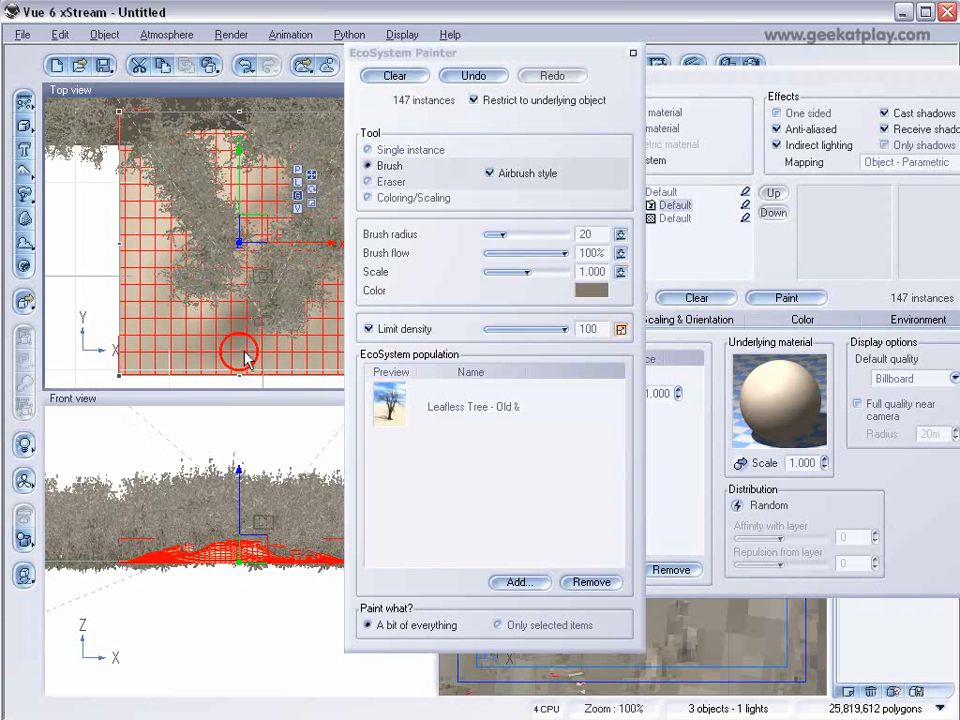
pyautogui.click(392, 181)
pyautogui.moveTo(259, 261)
pyautogui.mouseDown()
pyautogui.moveTo(265, 290)
pyautogui.moveTo(268, 261)
pyautogui.mouseUp()
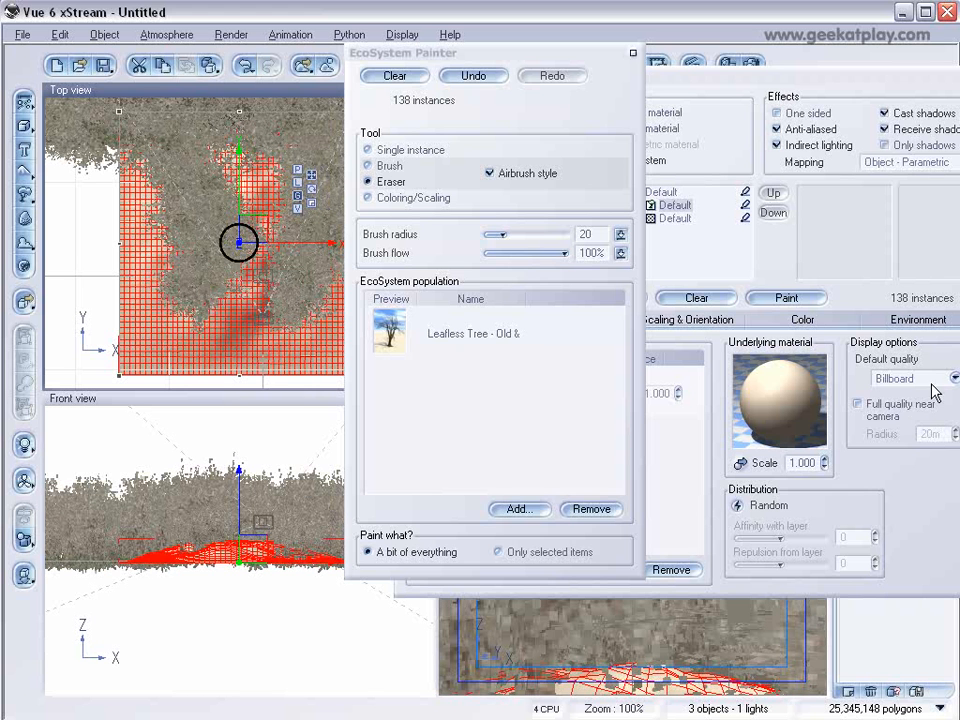
pyautogui.click(633, 56)
pyautogui.press('Return')
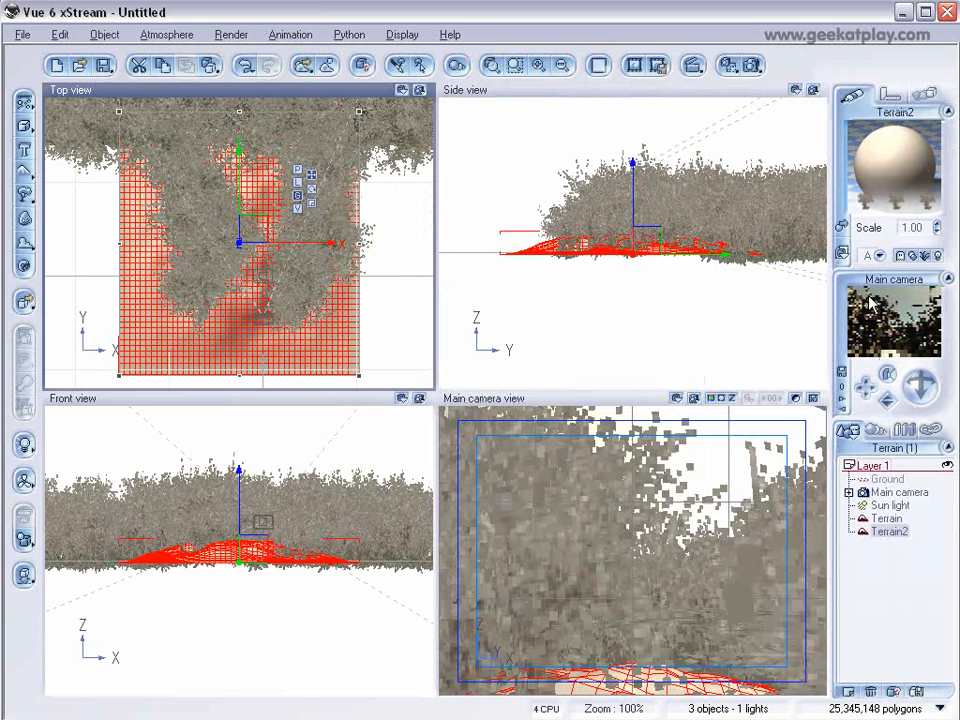
# Erase the first terrain's trees along a path in front of the camera with the EcoSystem Painter eraser.
pyautogui.click(468, 262)
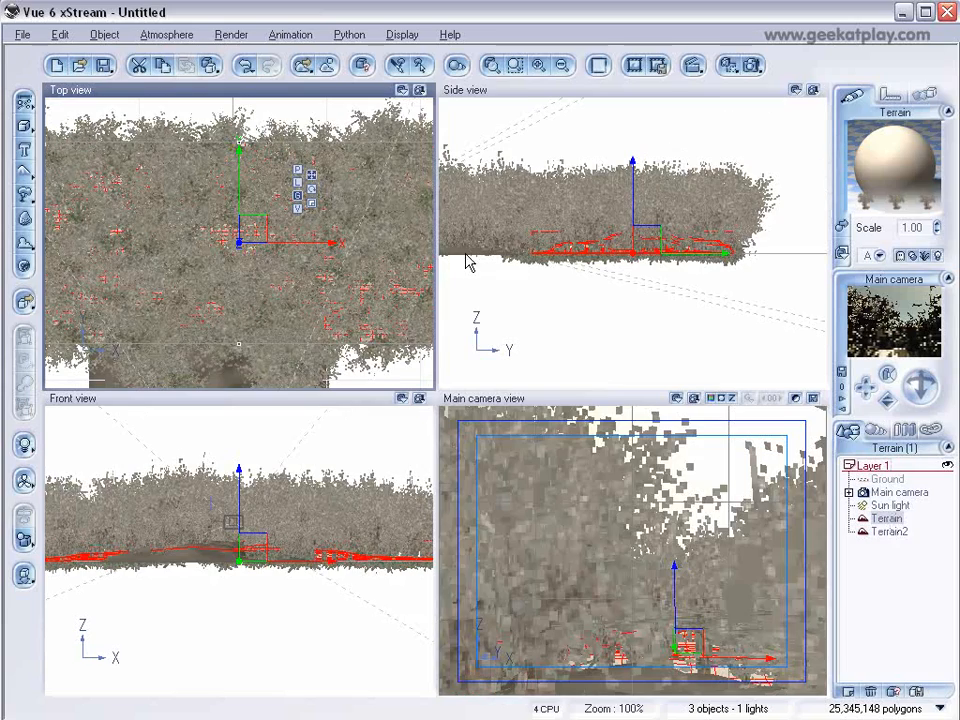
pyautogui.doubleClick(880, 150)
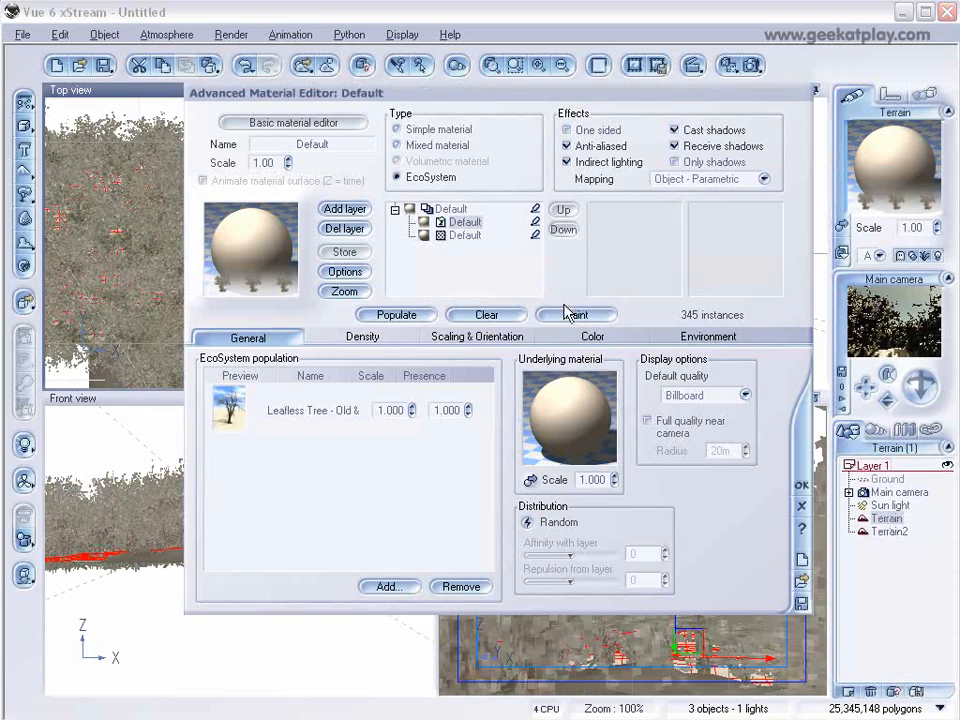
pyautogui.moveTo(510, 88); pyautogui.dragTo(738, 81)
pyautogui.click(812, 306)
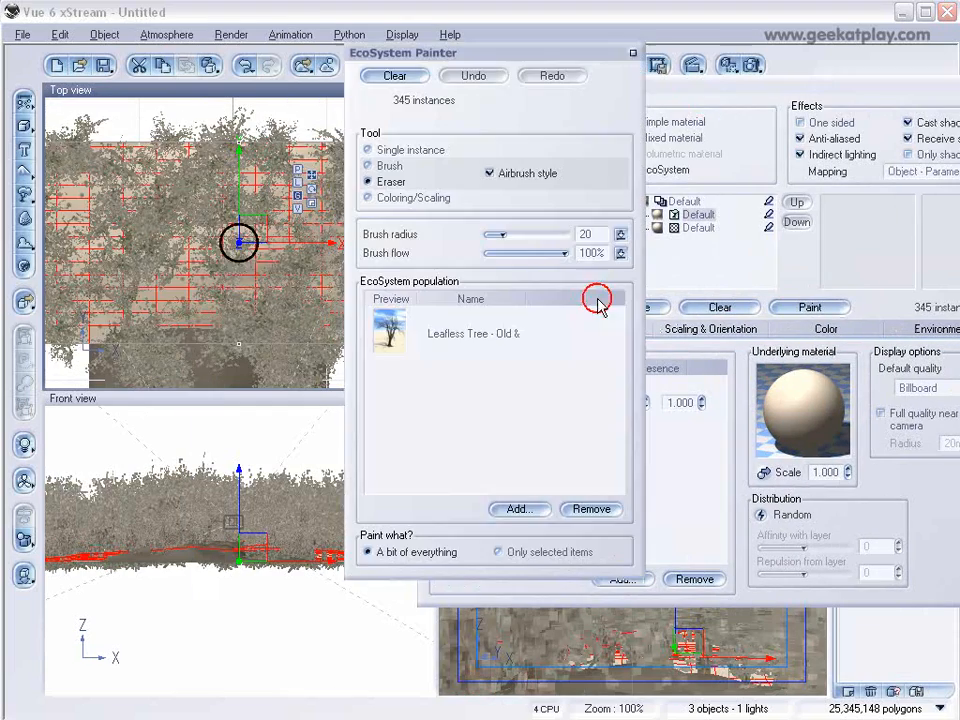
pyautogui.moveTo(277, 258)
pyautogui.mouseDown(button='right')
pyautogui.moveTo(291, 210)
pyautogui.moveTo(228, 155)
pyautogui.moveTo(230, 211)
pyautogui.mouseUp(button='right')
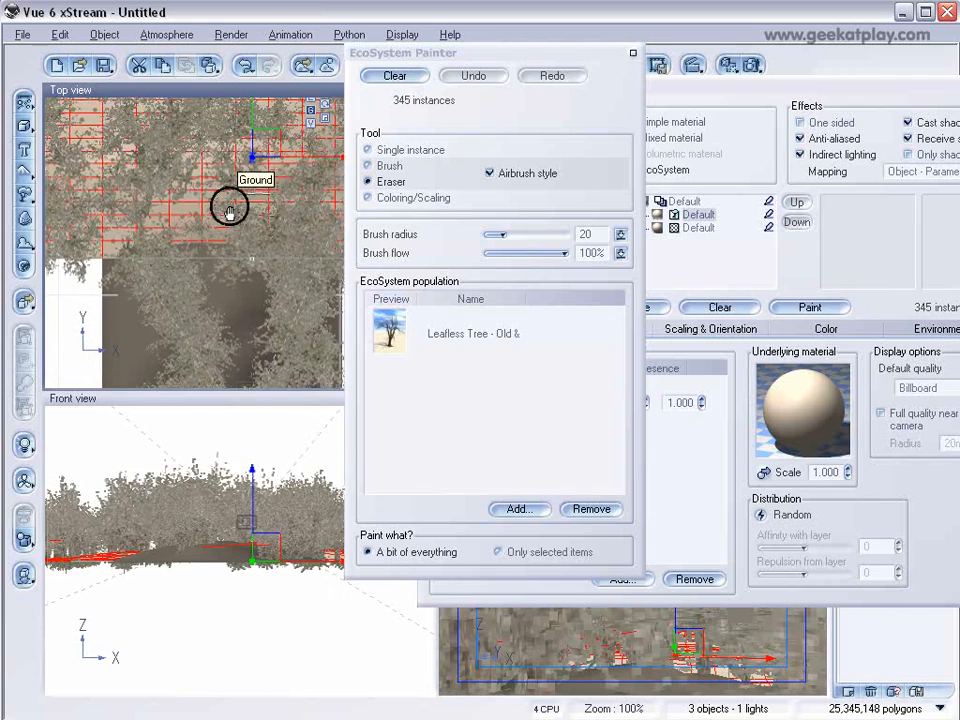
pyautogui.moveTo(219, 276)
pyautogui.mouseDown()
pyautogui.moveTo(240, 161)
pyautogui.moveTo(245, 198)
pyautogui.mouseUp()
pyautogui.moveTo(245, 198); pyautogui.dragTo(225, 294, button='right')
pyautogui.moveTo(225, 294)
pyautogui.mouseDown()
pyautogui.moveTo(182, 257)
pyautogui.moveTo(225, 279)
pyautogui.moveTo(272, 268)
pyautogui.moveTo(230, 380)
pyautogui.mouseUp()
pyautogui.moveTo(230, 380)
pyautogui.mouseDown(button='right')
pyautogui.moveTo(225, 133)
pyautogui.moveTo(204, 210)
pyautogui.moveTo(238, 242)
pyautogui.mouseUp(button='right')
pyautogui.click(632, 55)
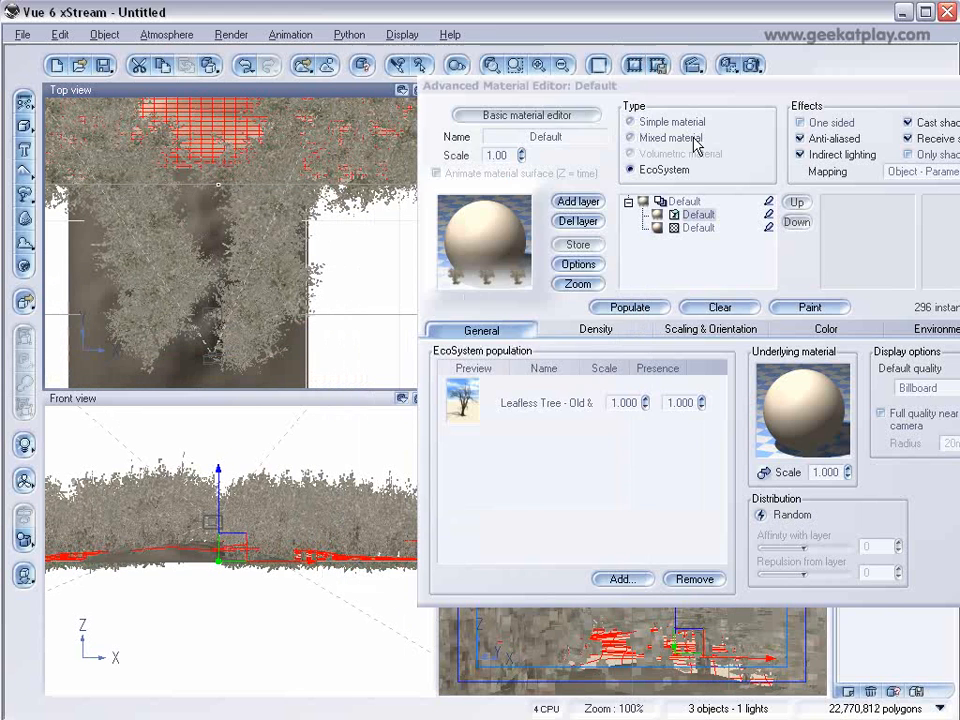
pyautogui.moveTo(921, 106); pyautogui.dragTo(776, 84)
pyautogui.click(883, 458)
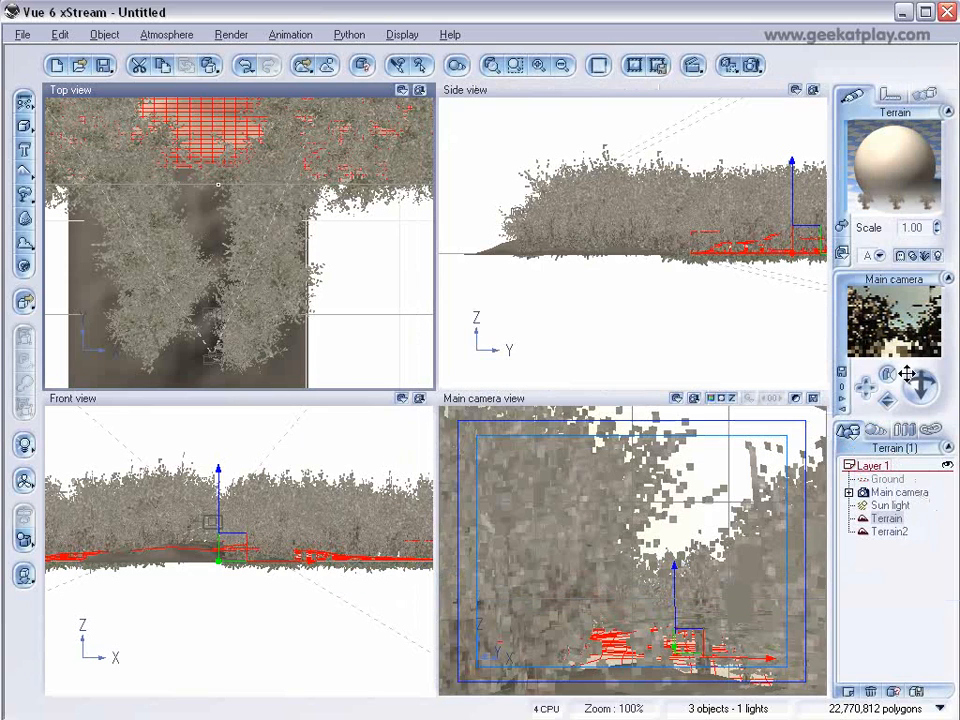
# Move the main camera slightly lower.
pyautogui.click(886, 493)
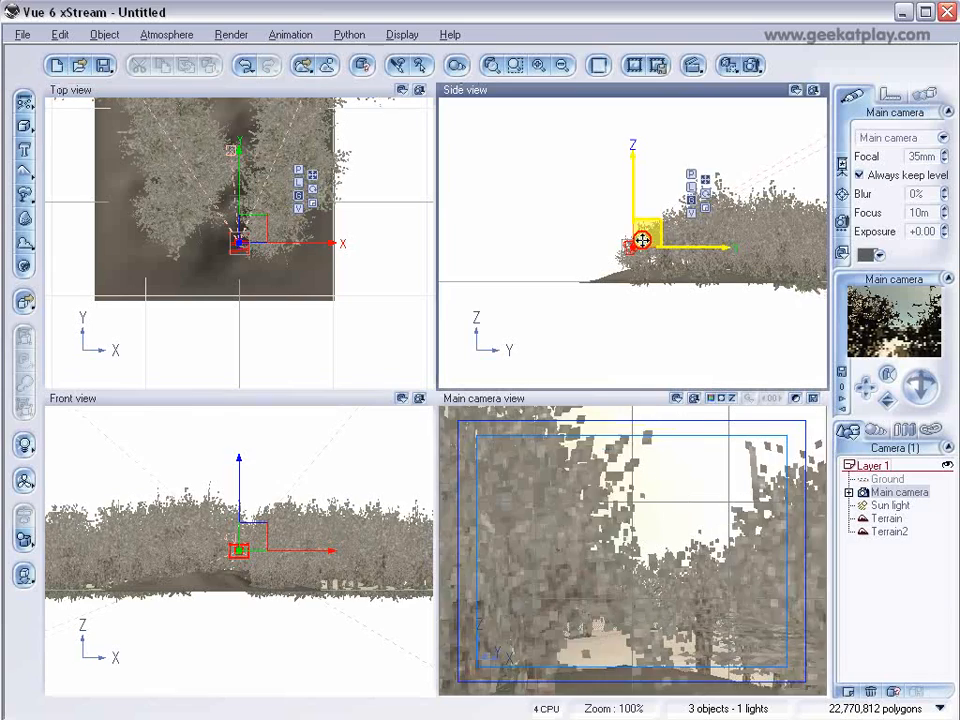
pyautogui.moveTo(644, 247); pyautogui.dragTo(641, 252)
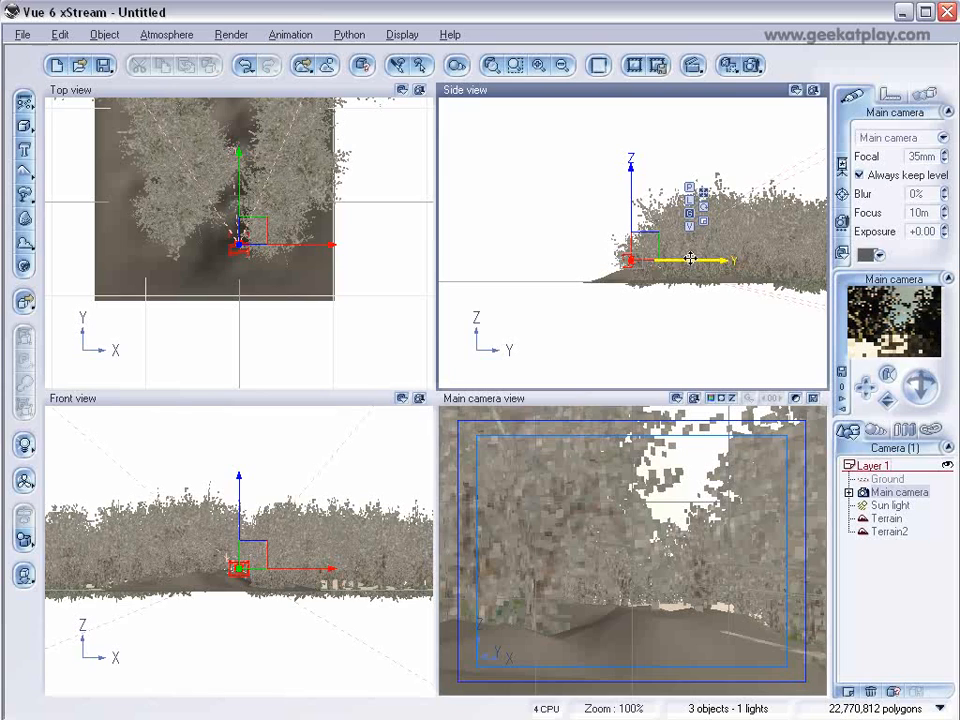
# Nudge the main camera to better frame the path between the dead trees.
pyautogui.scroll(3, 682, 262)
pyautogui.moveTo(682, 262); pyautogui.dragTo(645, 218, button='right')
pyautogui.moveTo(611, 223); pyautogui.dragTo(613, 231)
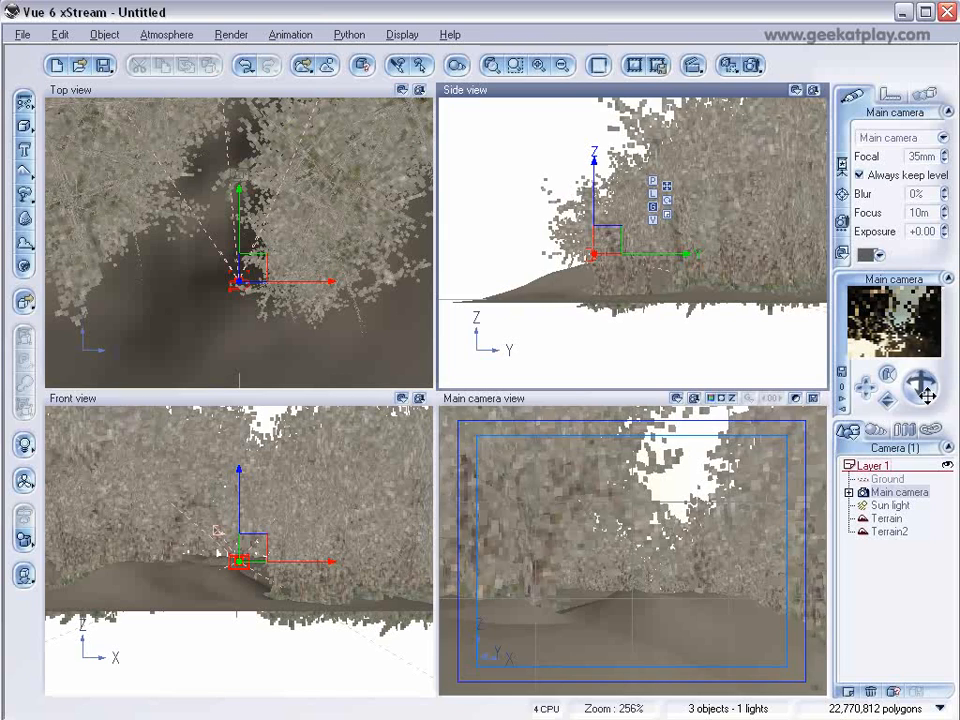
pyautogui.moveTo(921, 387); pyautogui.dragTo(929, 395)
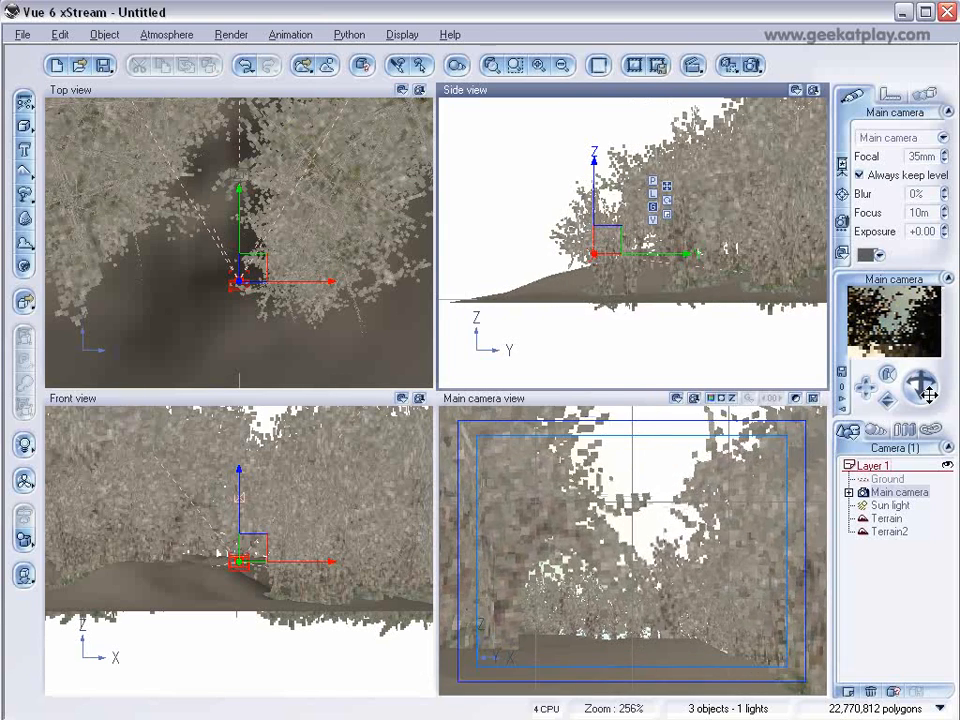
# Render a quick preview of the camera view and stop it.
pyautogui.click(752, 66)
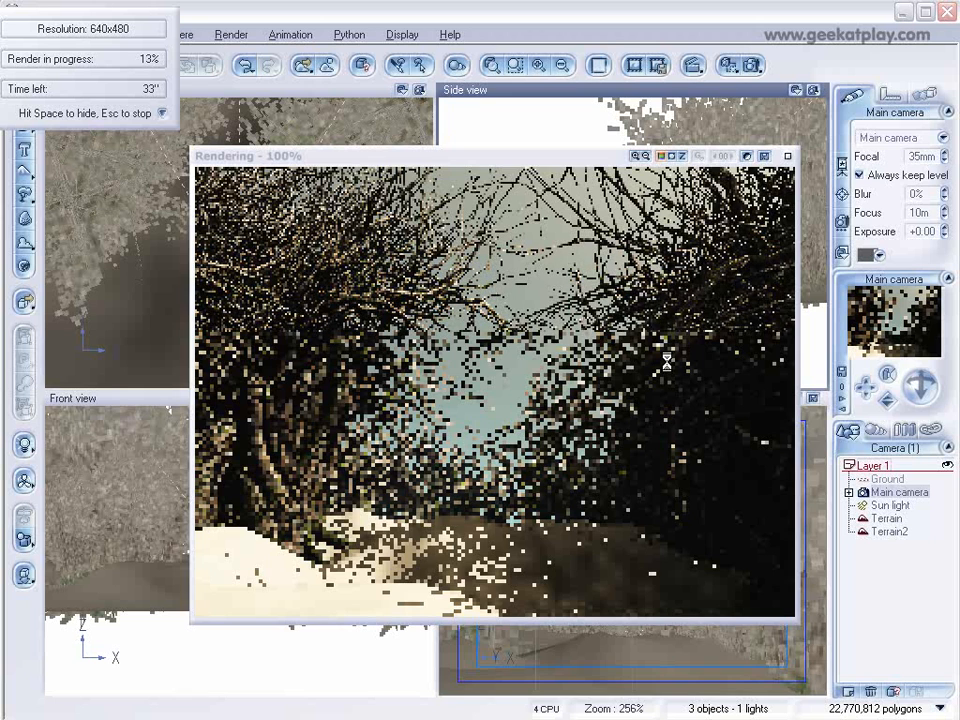
pyautogui.press('Escape')
pyautogui.click(788, 157)
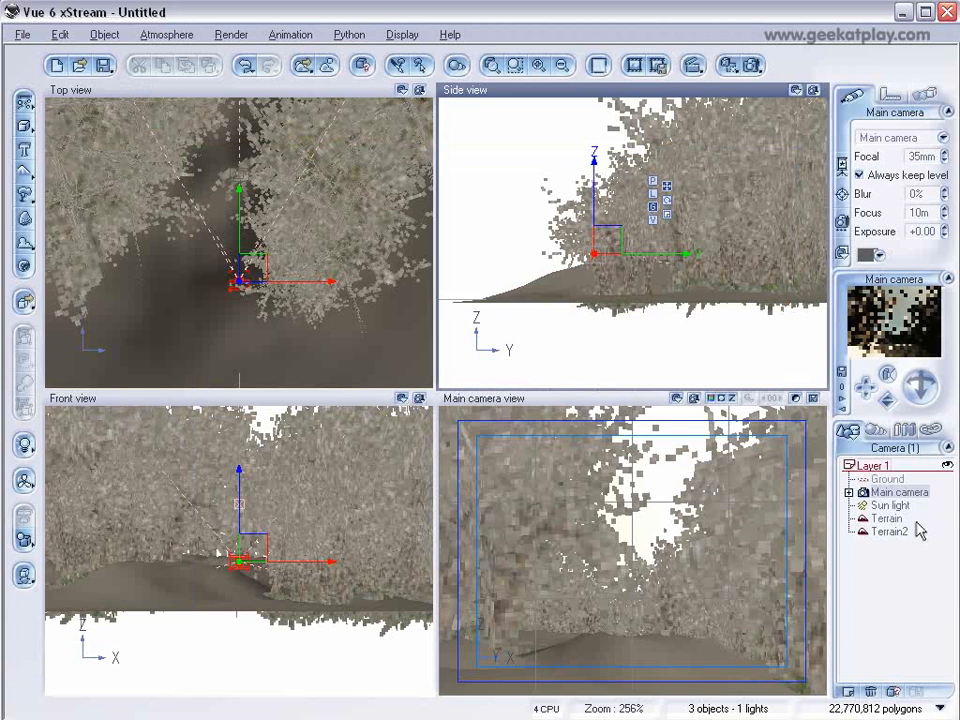
# Replace the tree's Roots material with the snowtree material loaded from file.
pyautogui.click(877, 430)
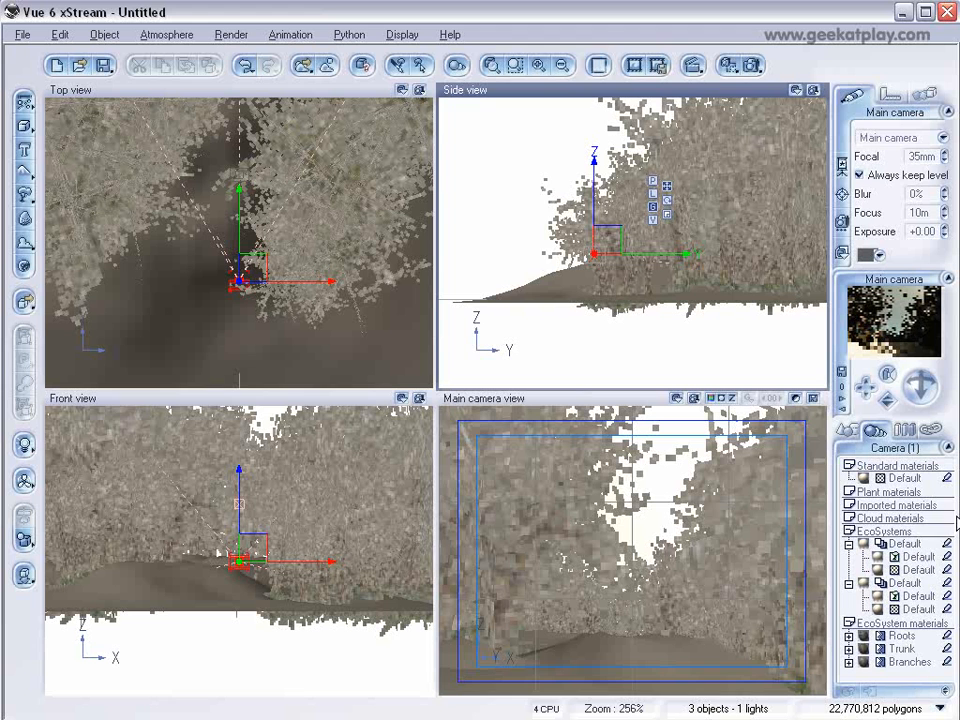
pyautogui.click(903, 648)
pyautogui.click(903, 648)
pyautogui.click(910, 663)
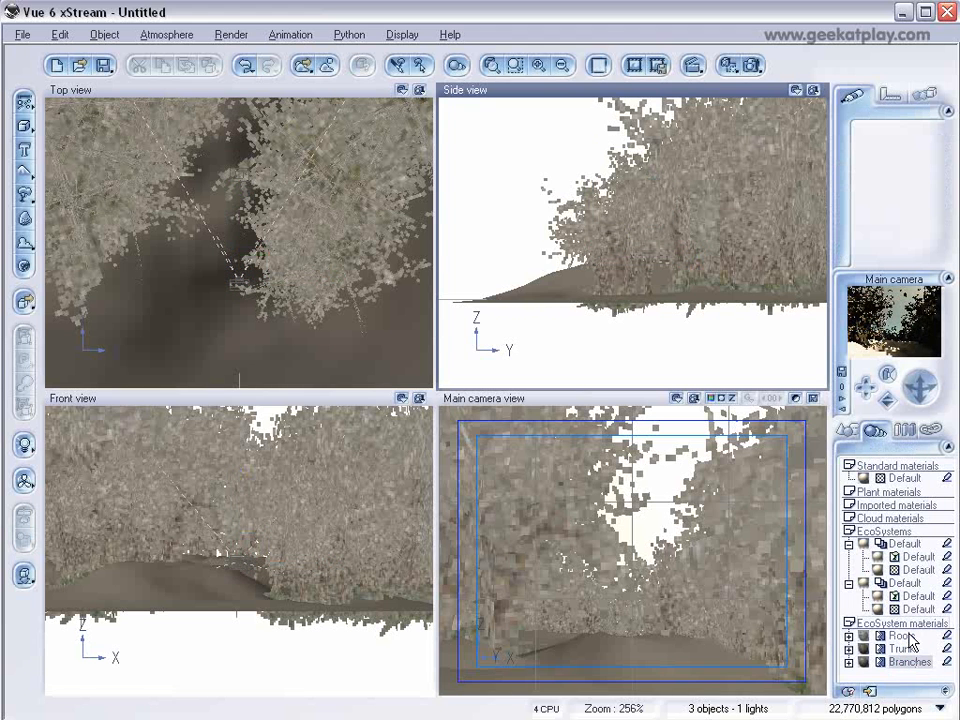
pyautogui.click(905, 637)
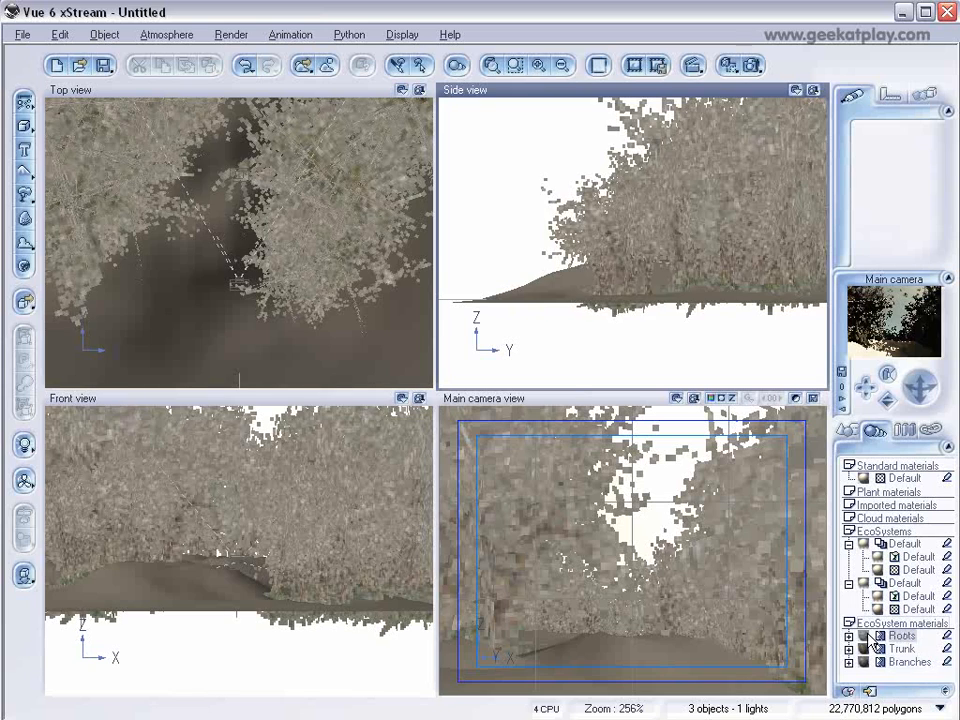
pyautogui.doubleClick(868, 638)
pyautogui.moveTo(502, 414); pyautogui.dragTo(450, 104)
pyautogui.click(746, 505)
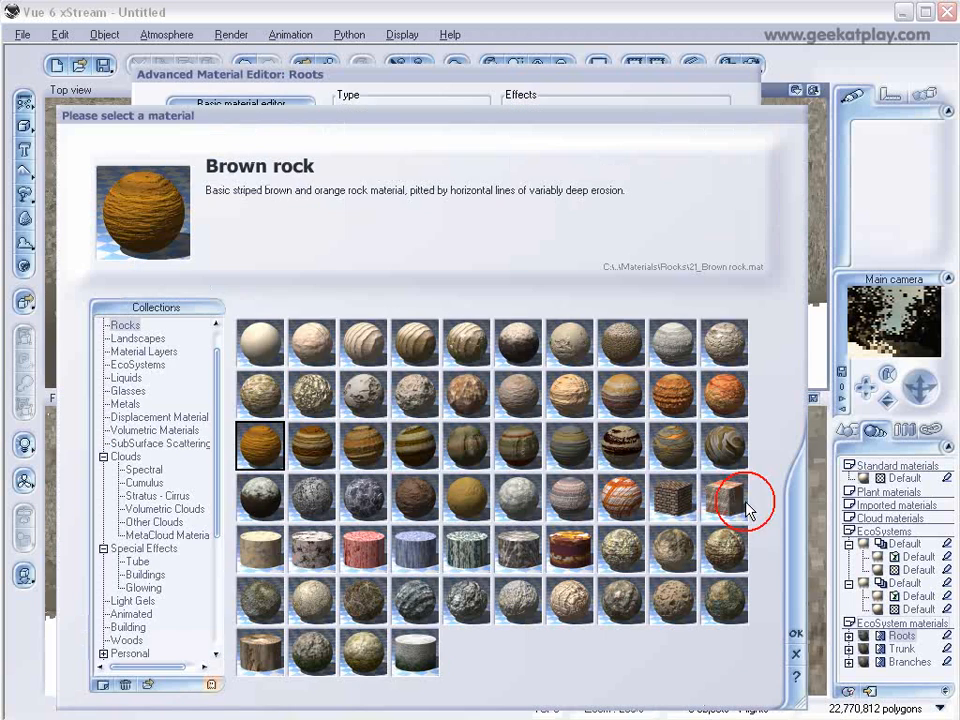
pyautogui.click(150, 687)
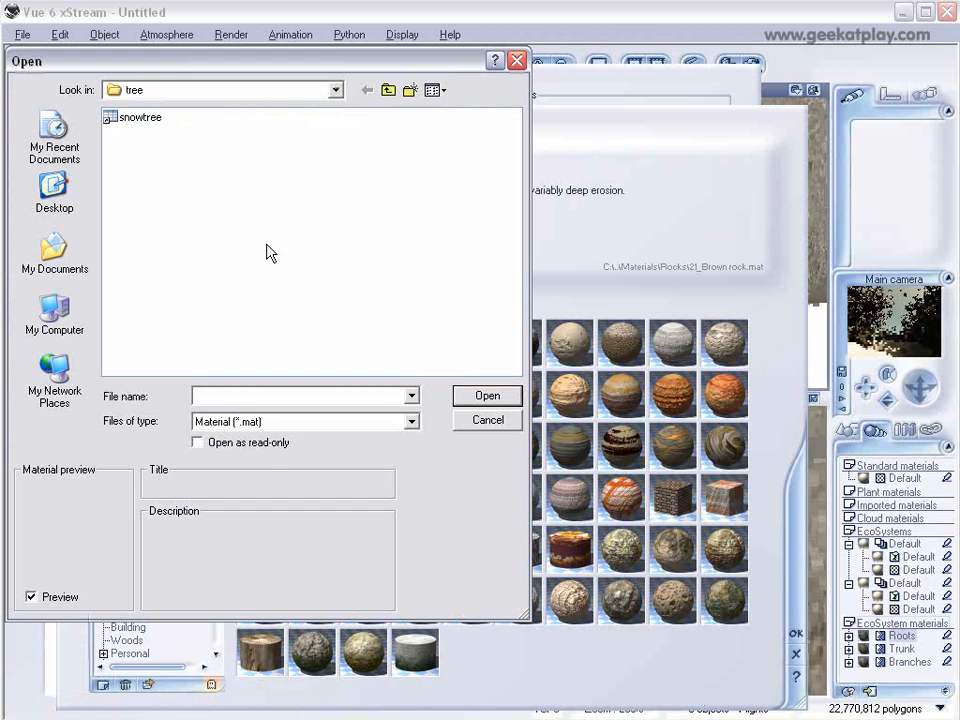
pyautogui.click(140, 117)
pyautogui.click(486, 397)
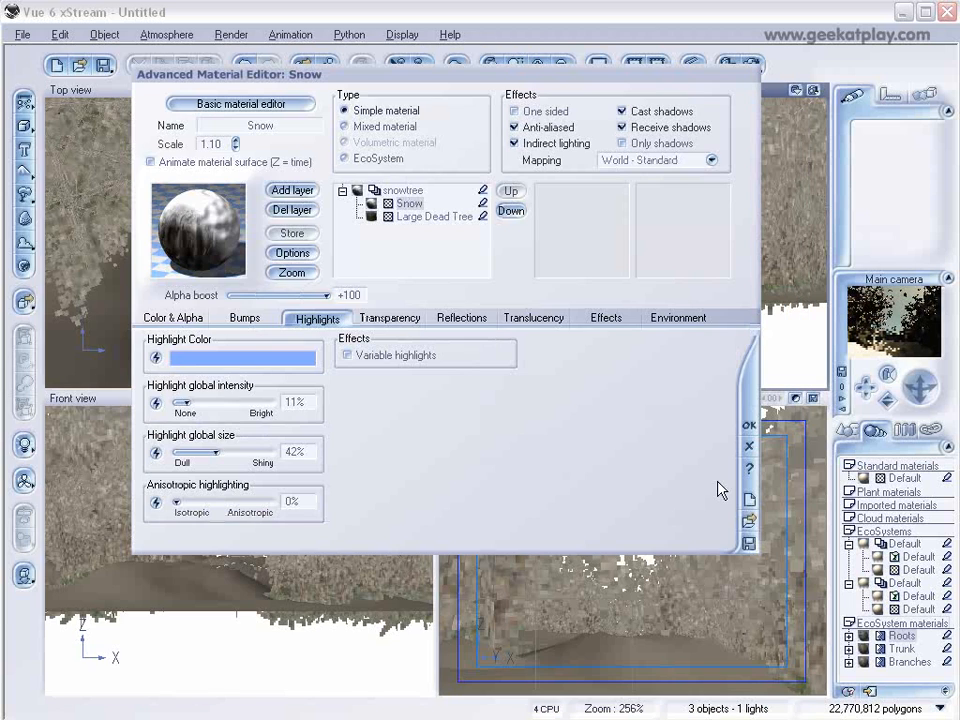
pyautogui.click(752, 427)
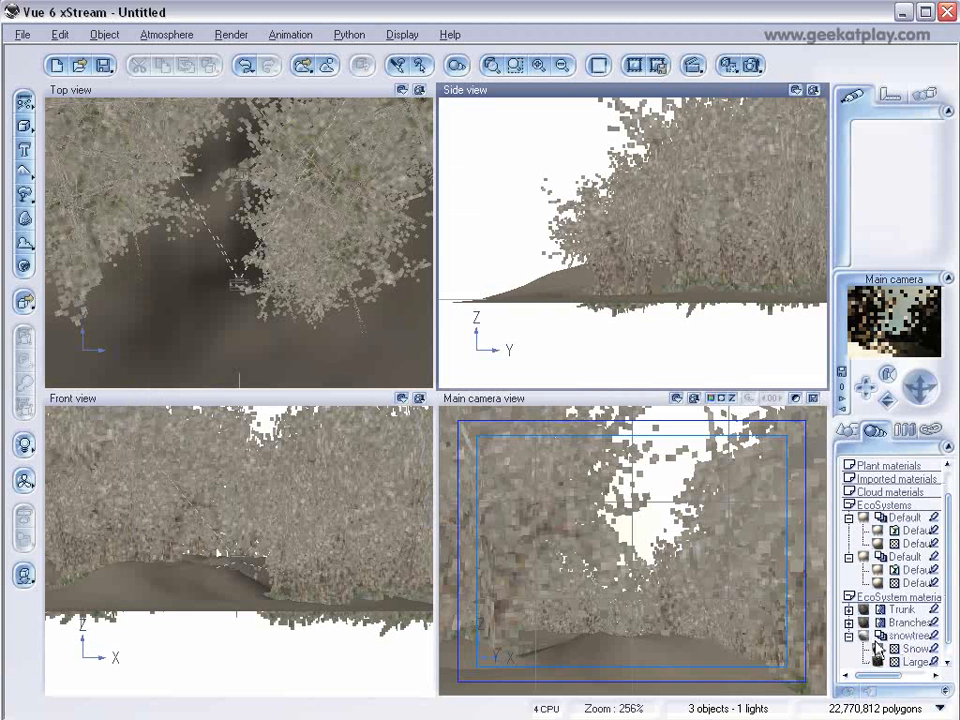
# Replace the tree's Branches material with the snowtree material loaded from file.
pyautogui.click(879, 662)
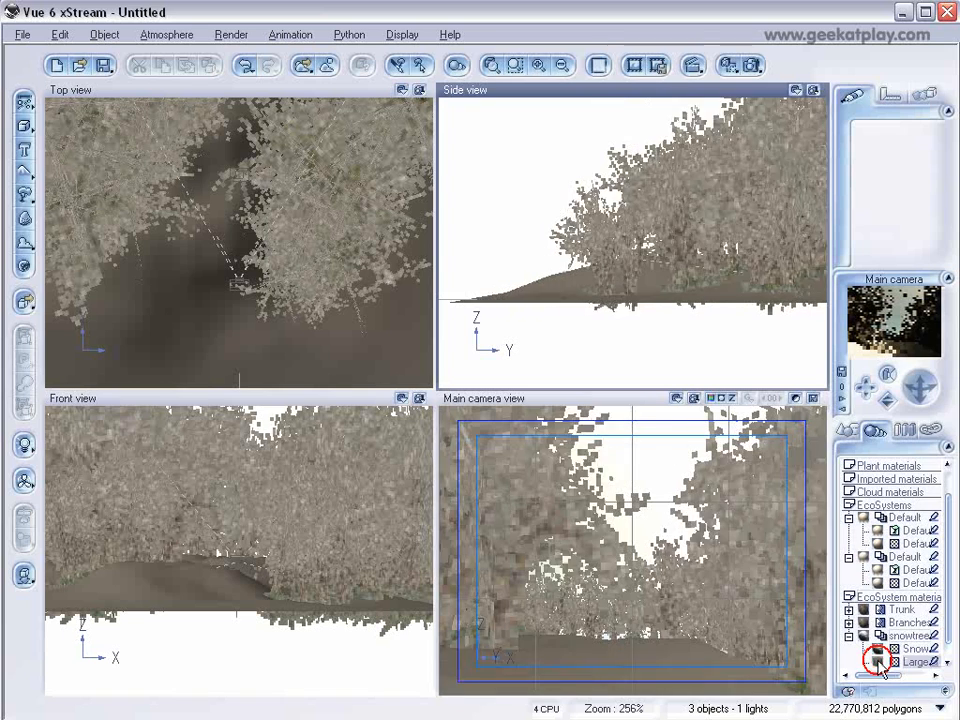
pyautogui.click(848, 622)
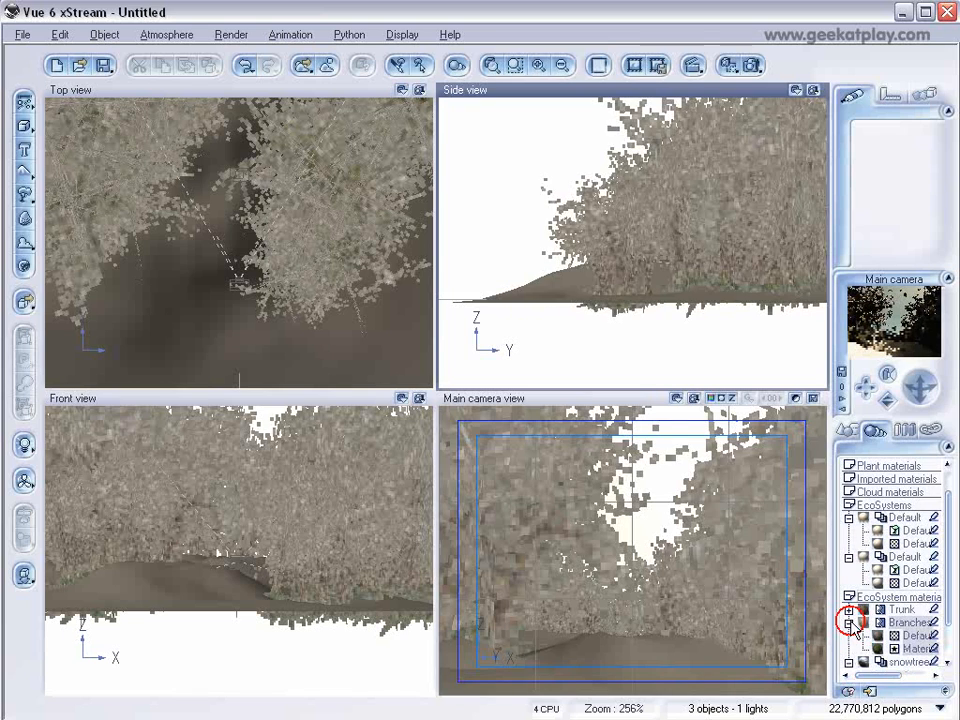
pyautogui.doubleClick(868, 628)
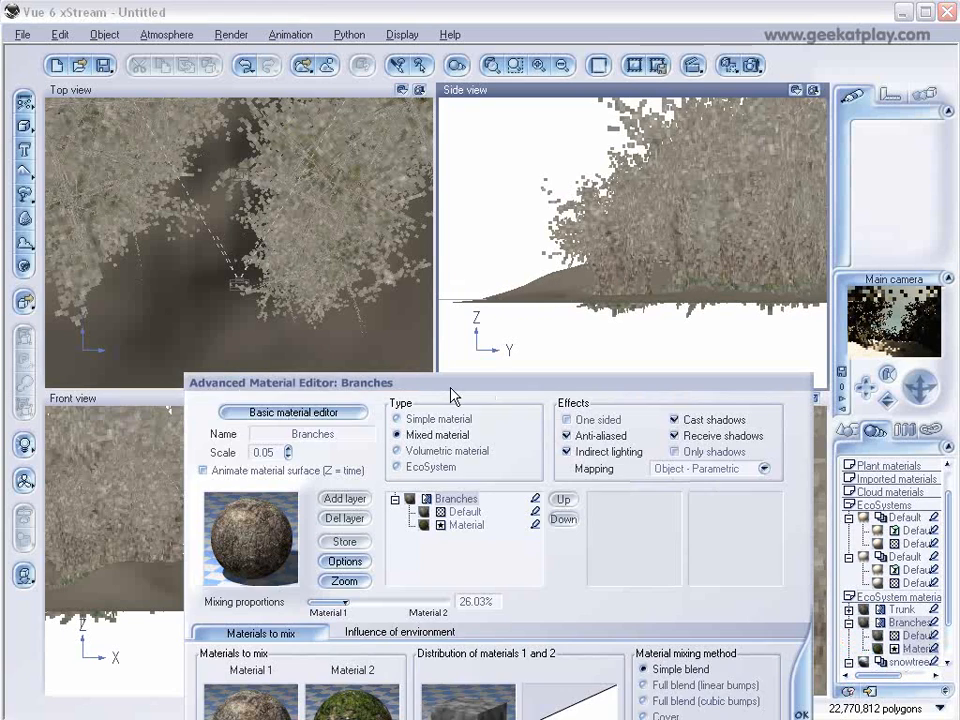
pyautogui.moveTo(454, 391); pyautogui.dragTo(333, 74)
pyautogui.click(680, 500)
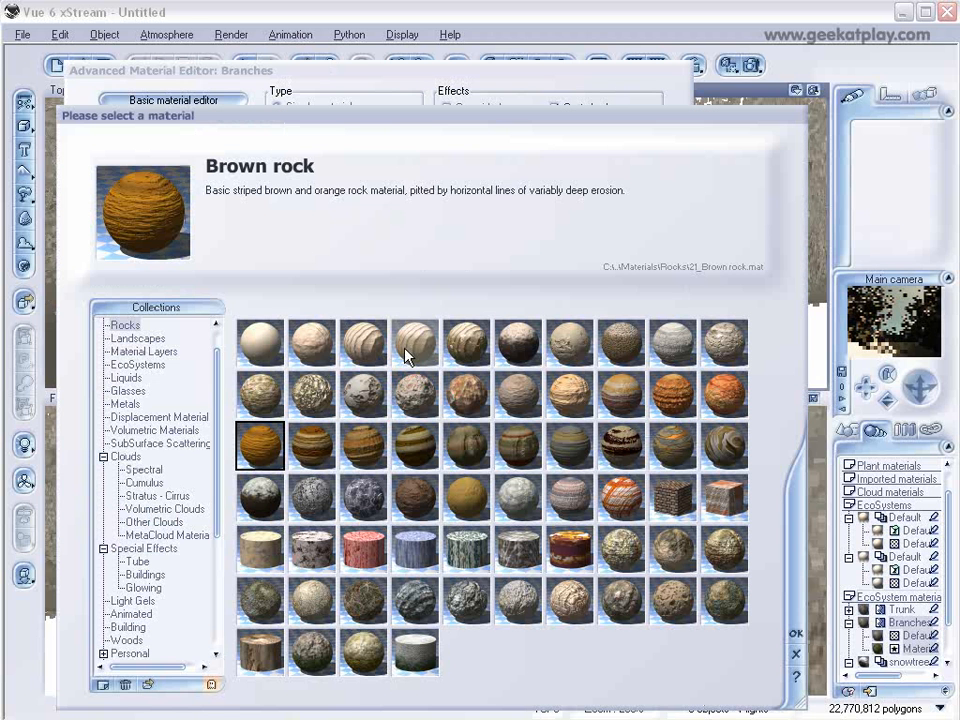
pyautogui.click(148, 685)
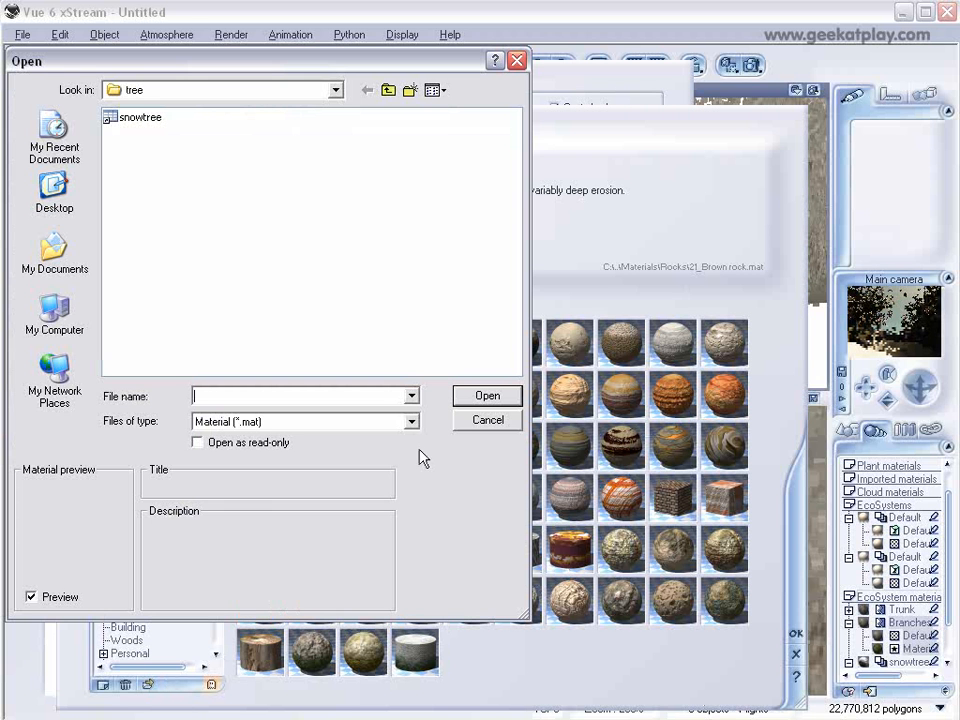
pyautogui.click(152, 117)
pyautogui.click(485, 396)
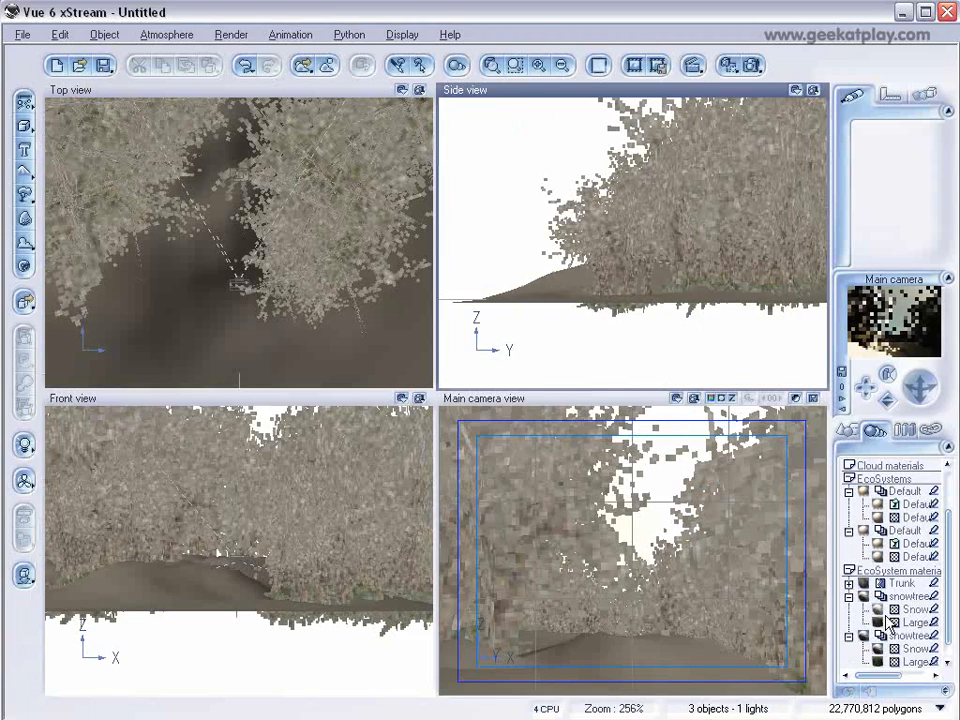
# Replace the tree's Trunk material with the snowtree material loaded from file.
pyautogui.doubleClick(875, 585)
pyautogui.moveTo(505, 381); pyautogui.dragTo(463, 113)
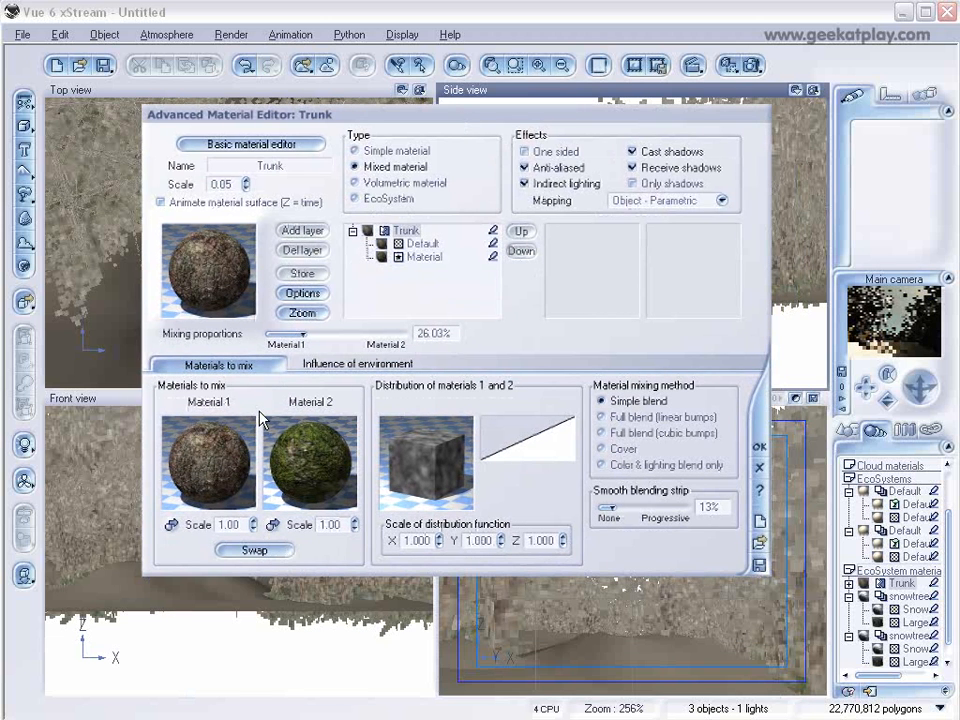
pyautogui.click(760, 546)
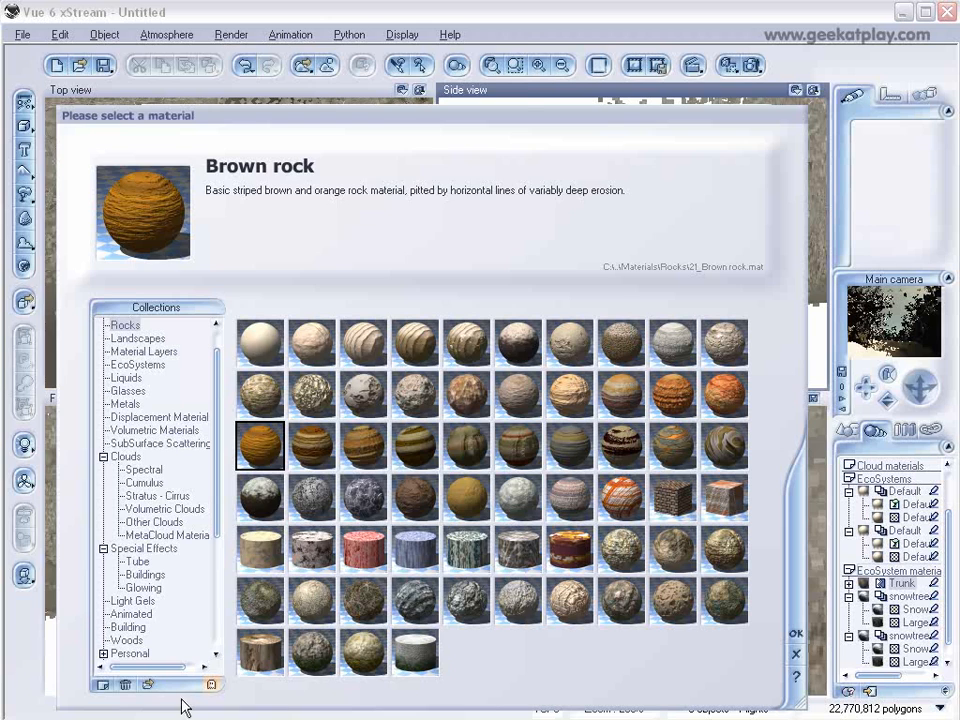
pyautogui.click(146, 684)
pyautogui.click(284, 299)
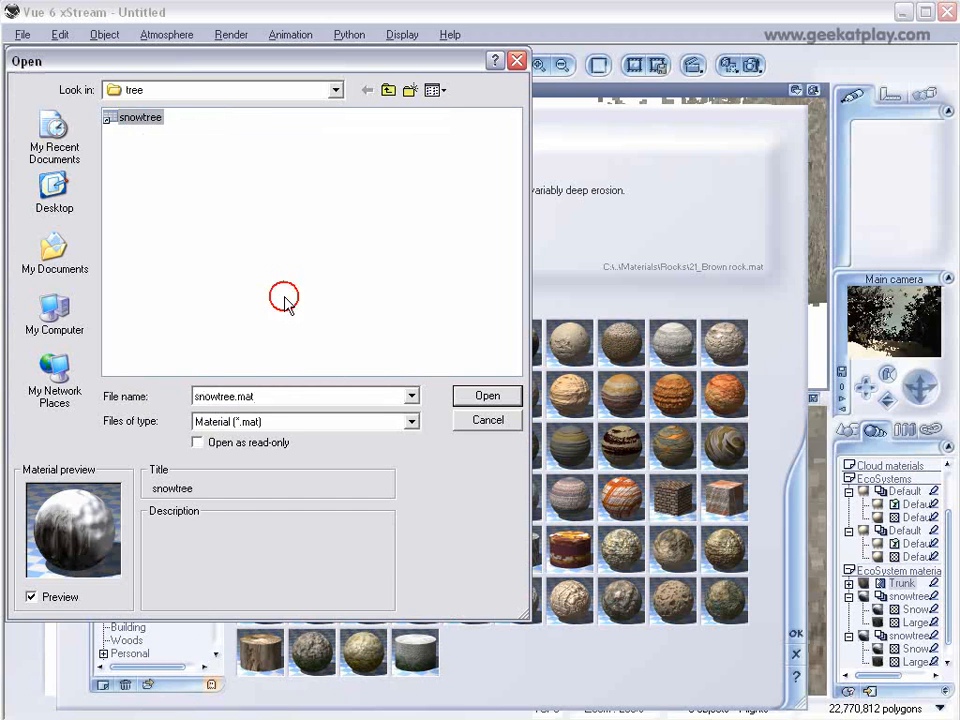
pyautogui.click(486, 396)
pyautogui.click(761, 467)
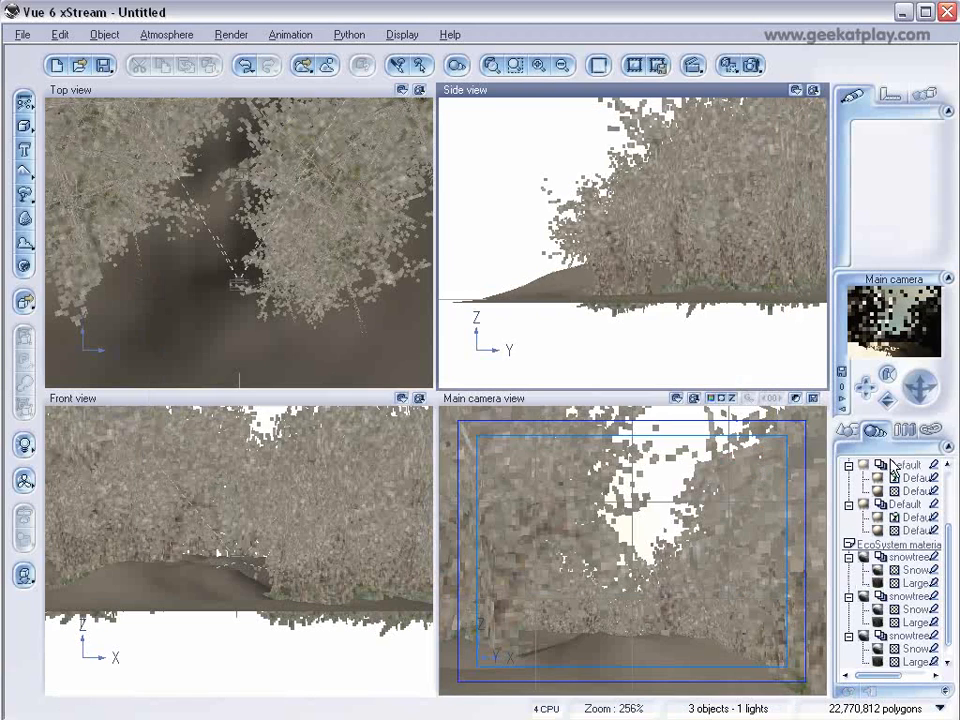
# Set the first terrain's underlying material layer to the Landscapes Snow material.
pyautogui.scroll(2, 950, 575)
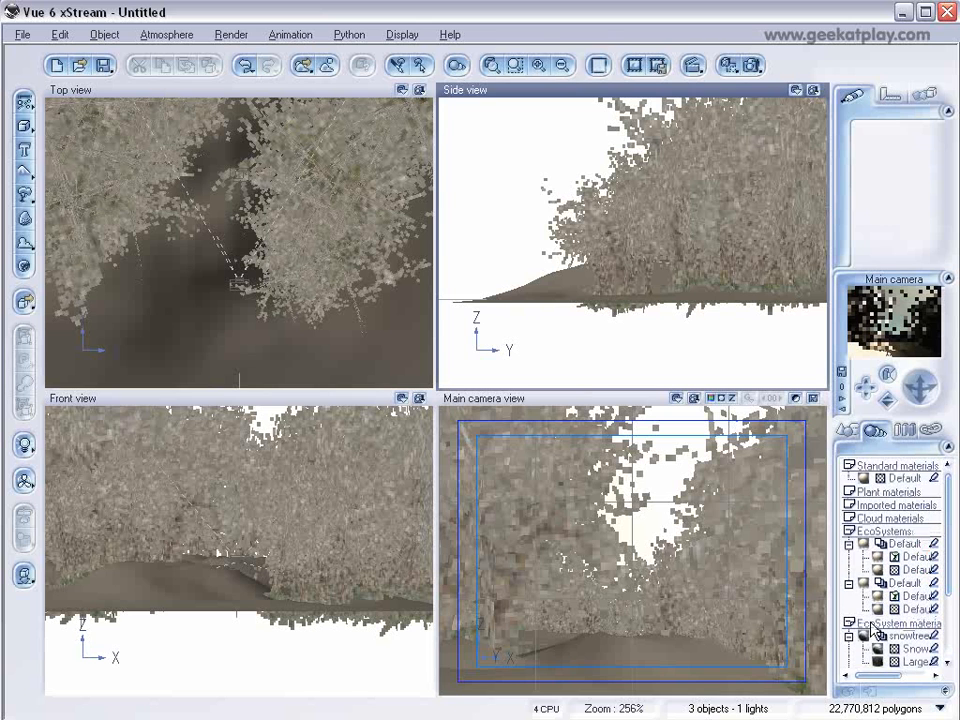
pyautogui.click(847, 428)
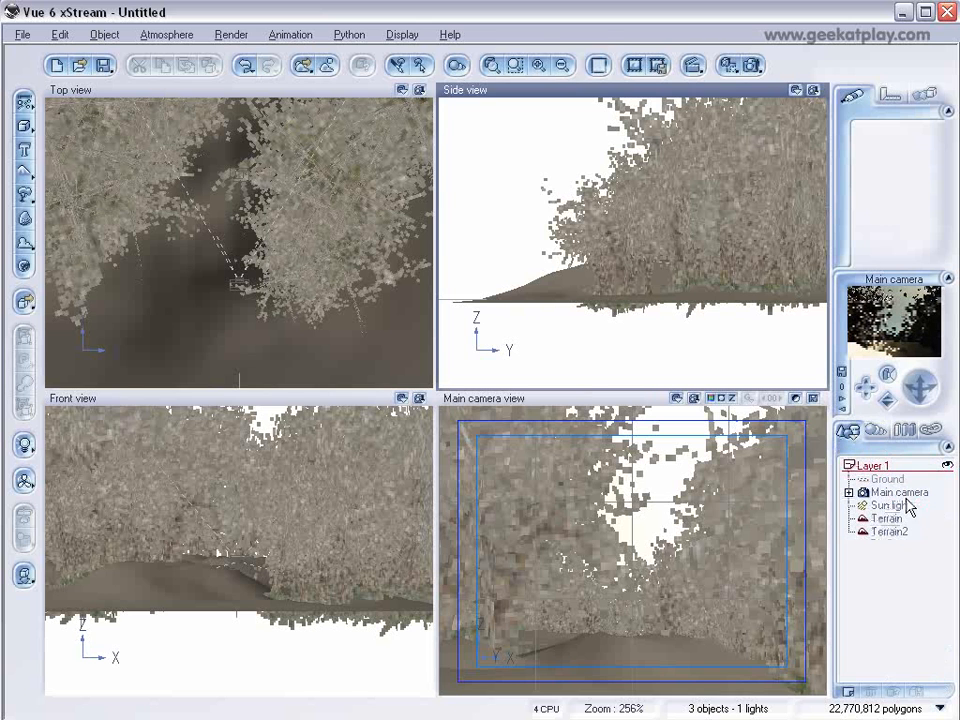
pyautogui.click(886, 518)
pyautogui.doubleClick(862, 196)
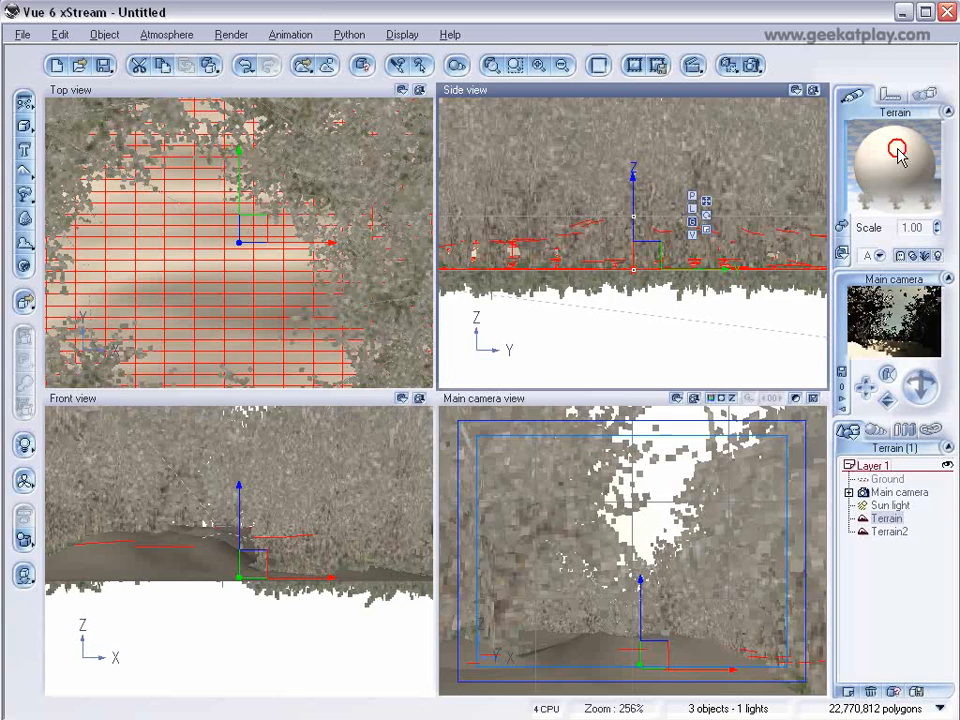
pyautogui.click(456, 235)
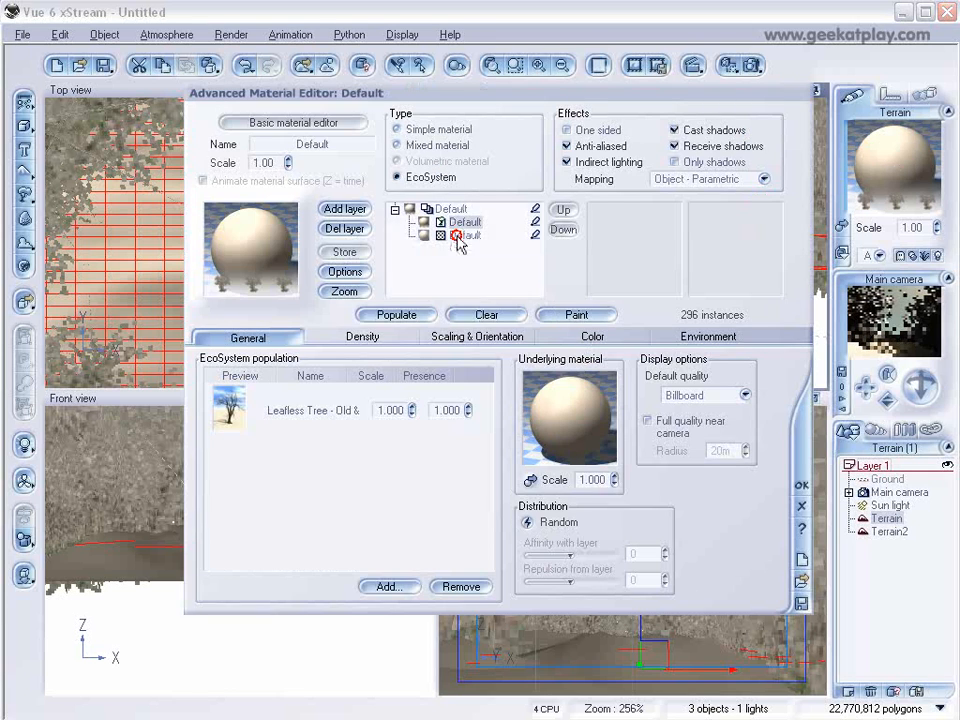
pyautogui.doubleClick(272, 242)
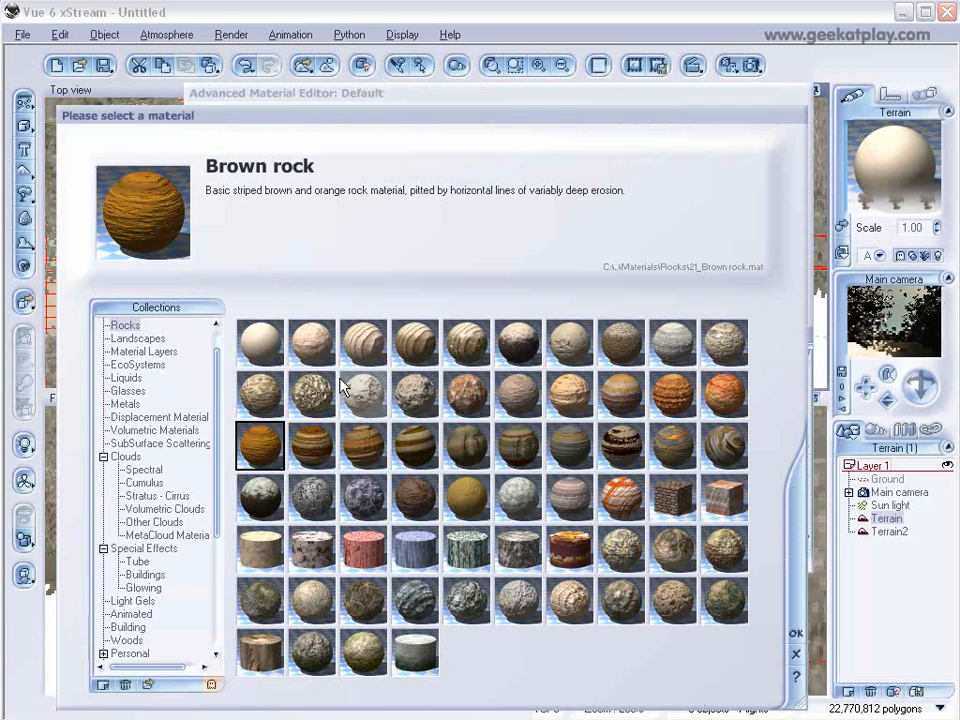
pyautogui.scroll(1, 222, 380)
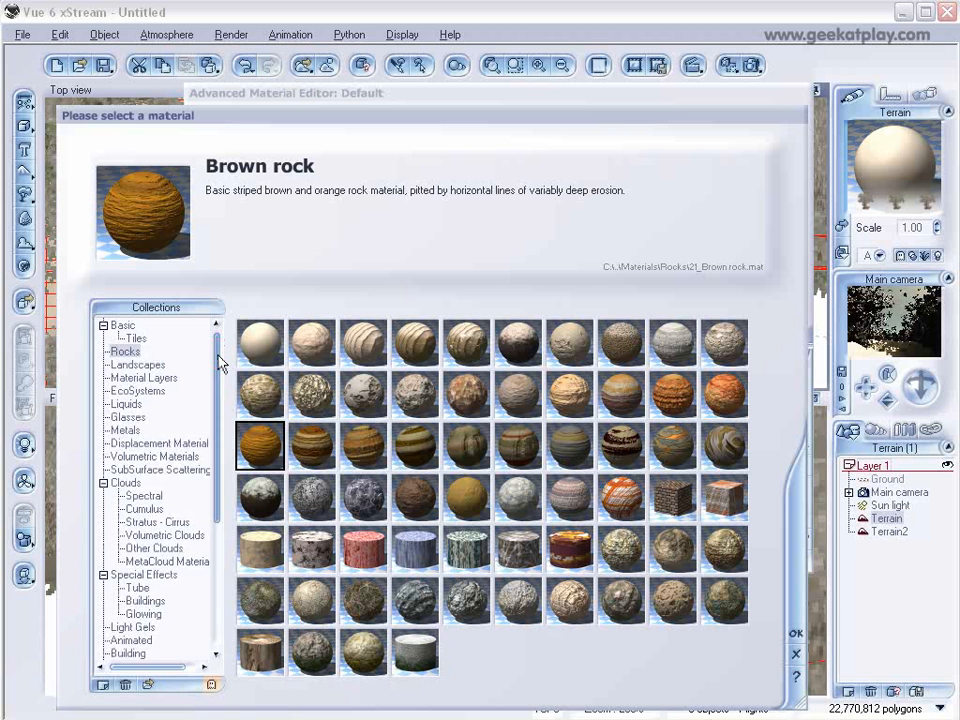
pyautogui.click(140, 366)
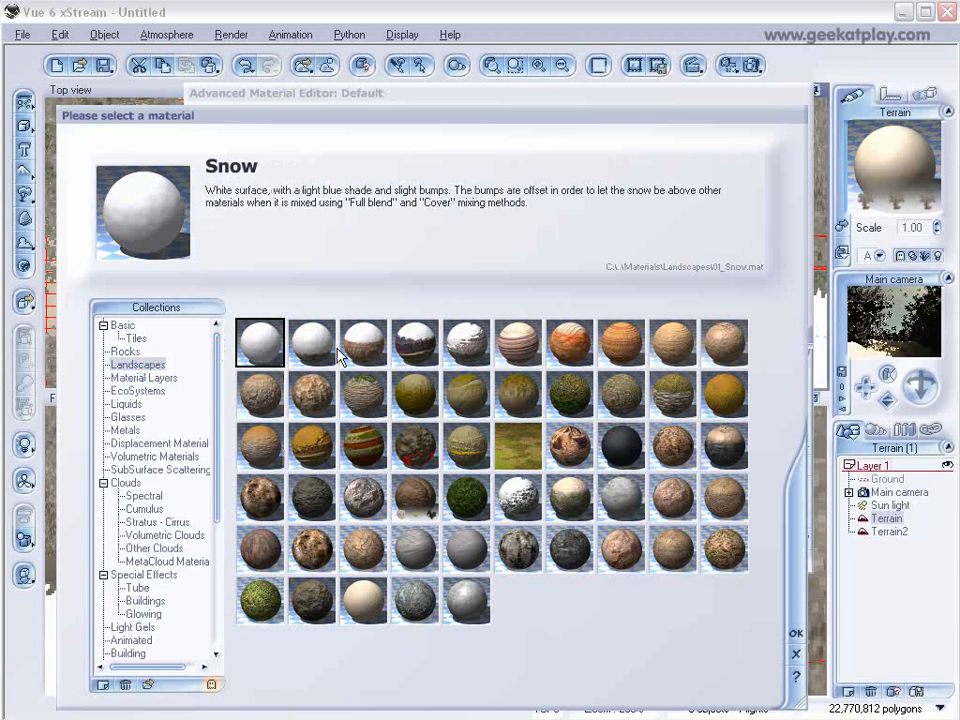
pyautogui.click(245, 343)
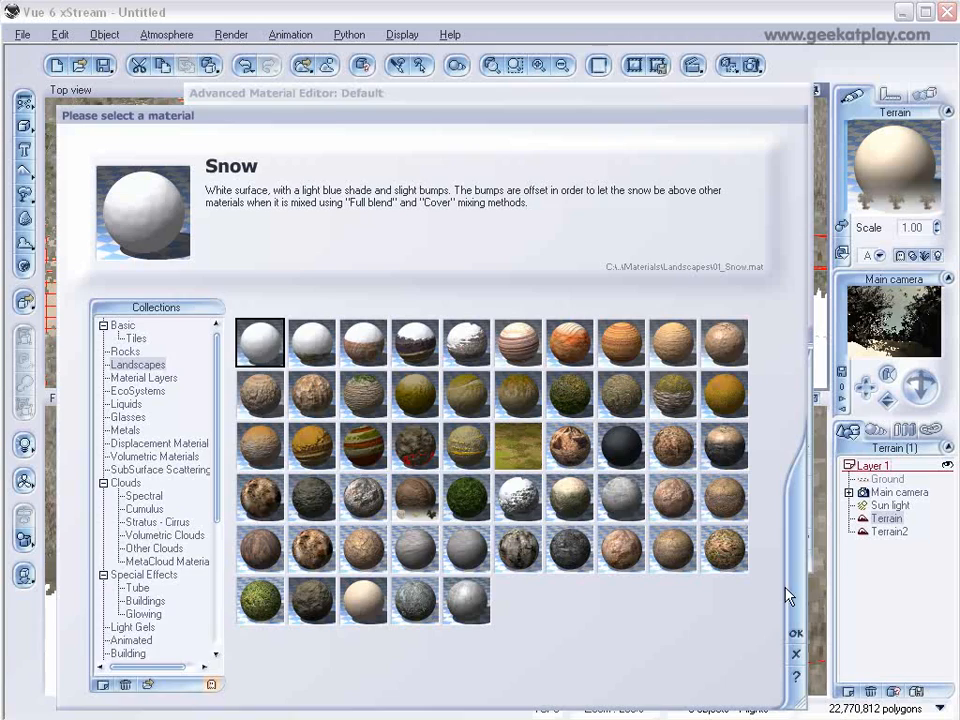
pyautogui.click(795, 636)
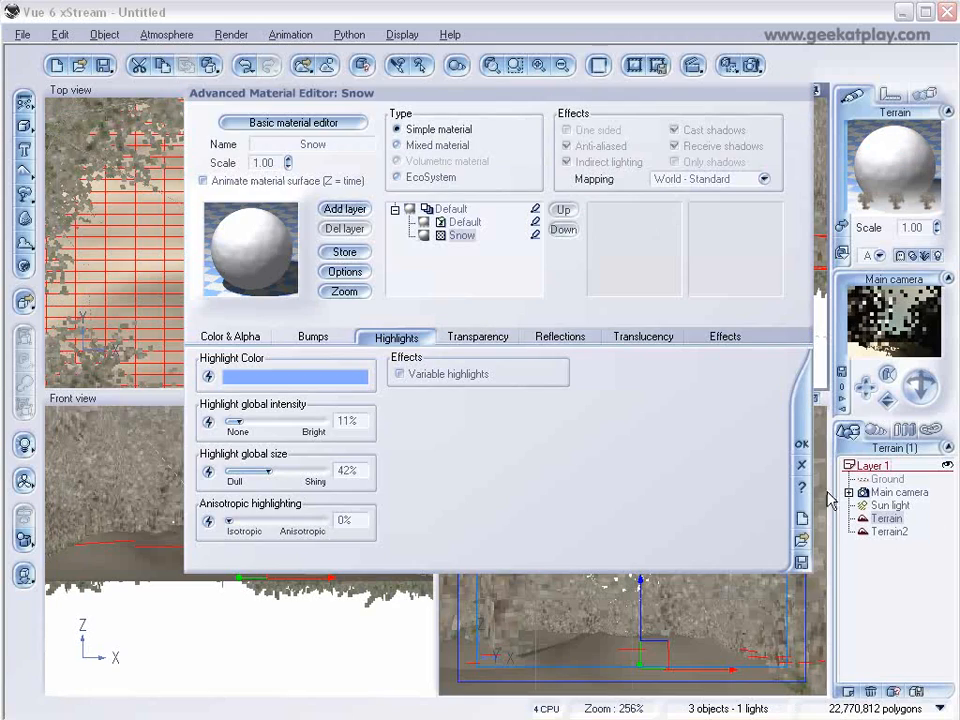
pyautogui.click(801, 443)
# Set the second terrain's base material layer to the Landscapes Snow material.
pyautogui.click(884, 531)
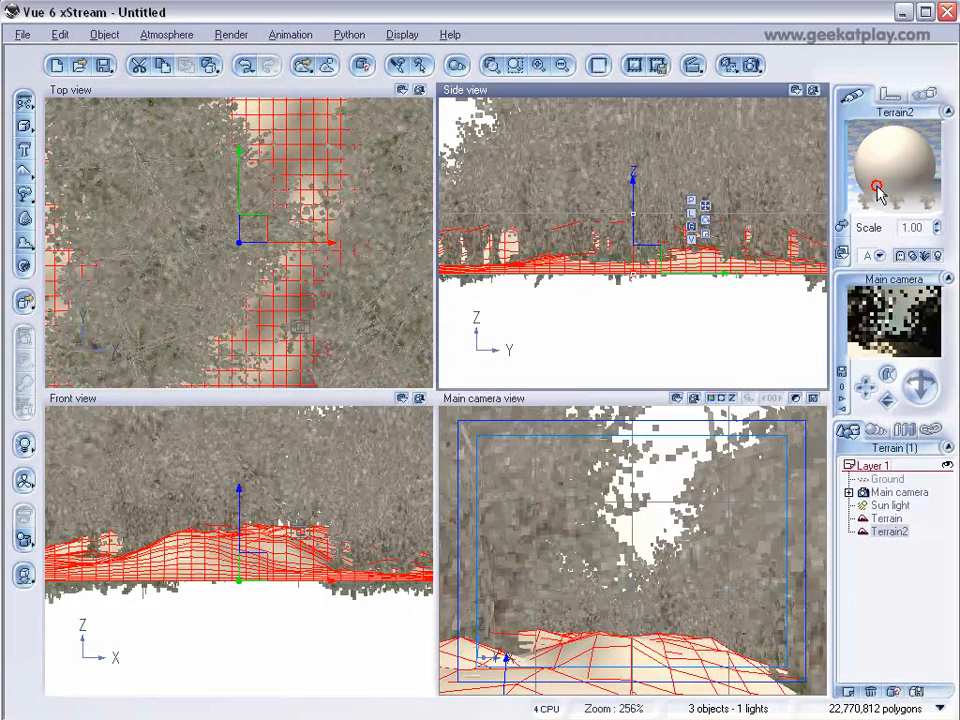
pyautogui.doubleClick(877, 188)
pyautogui.click(453, 233)
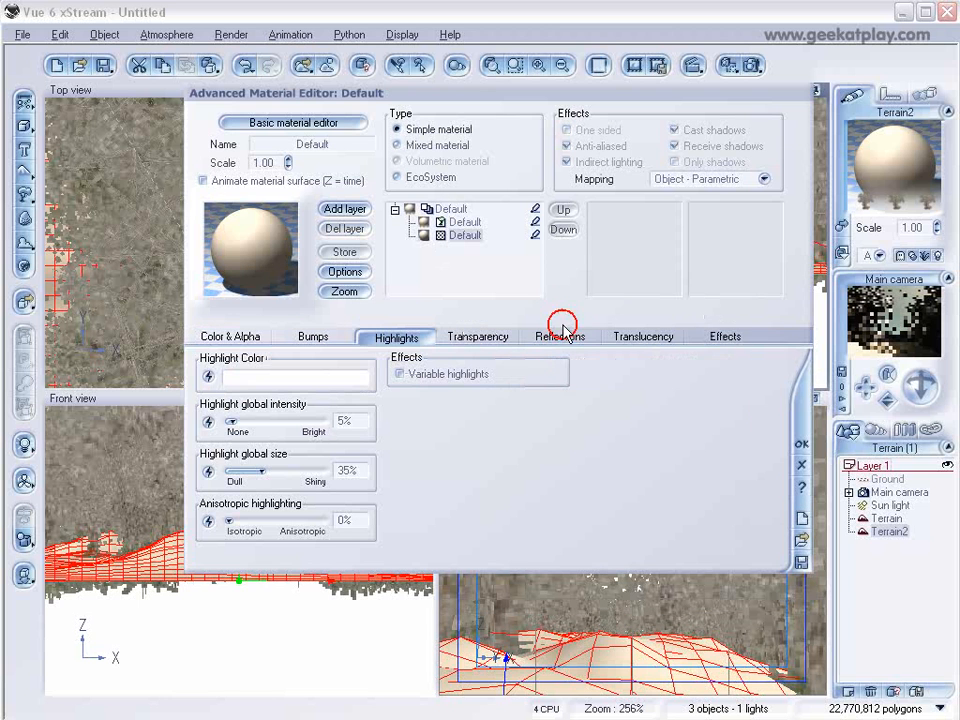
pyautogui.doubleClick(273, 265)
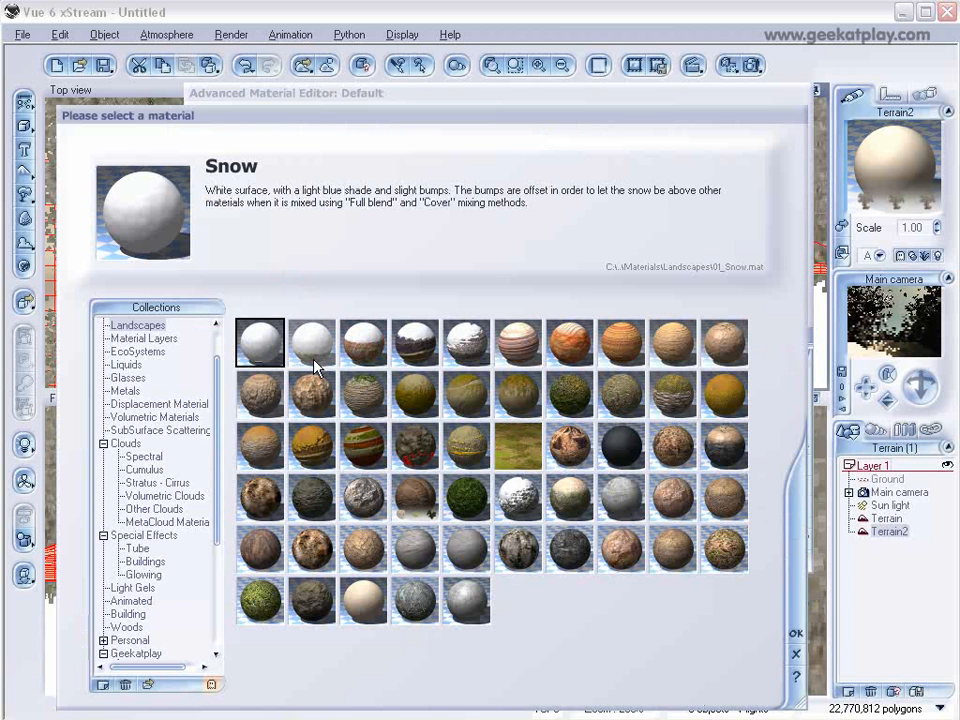
pyautogui.click(791, 636)
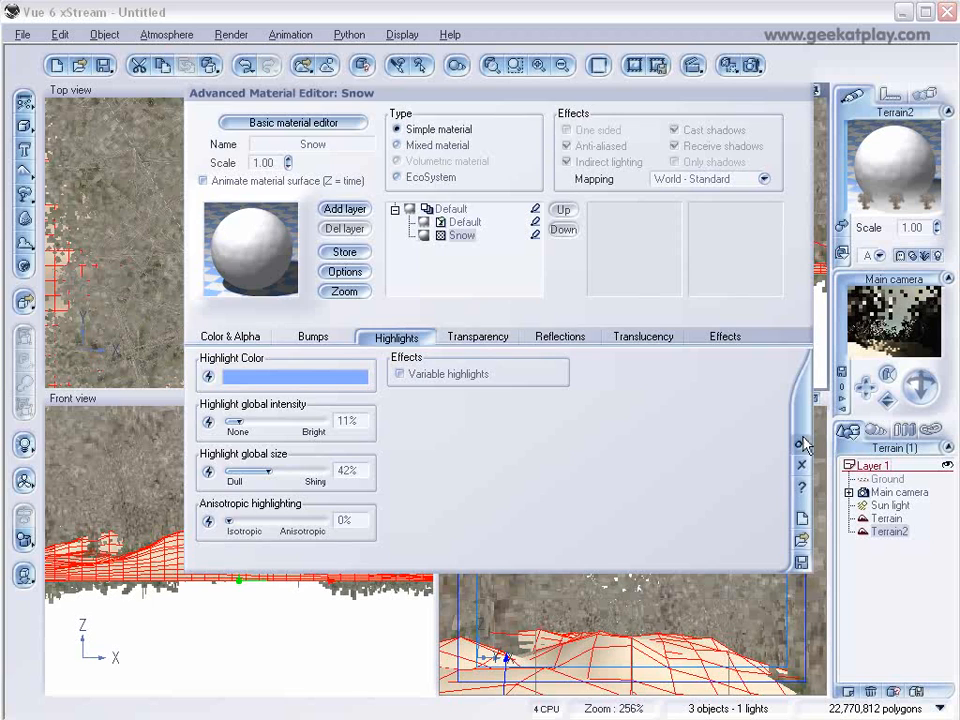
pyautogui.click(803, 480)
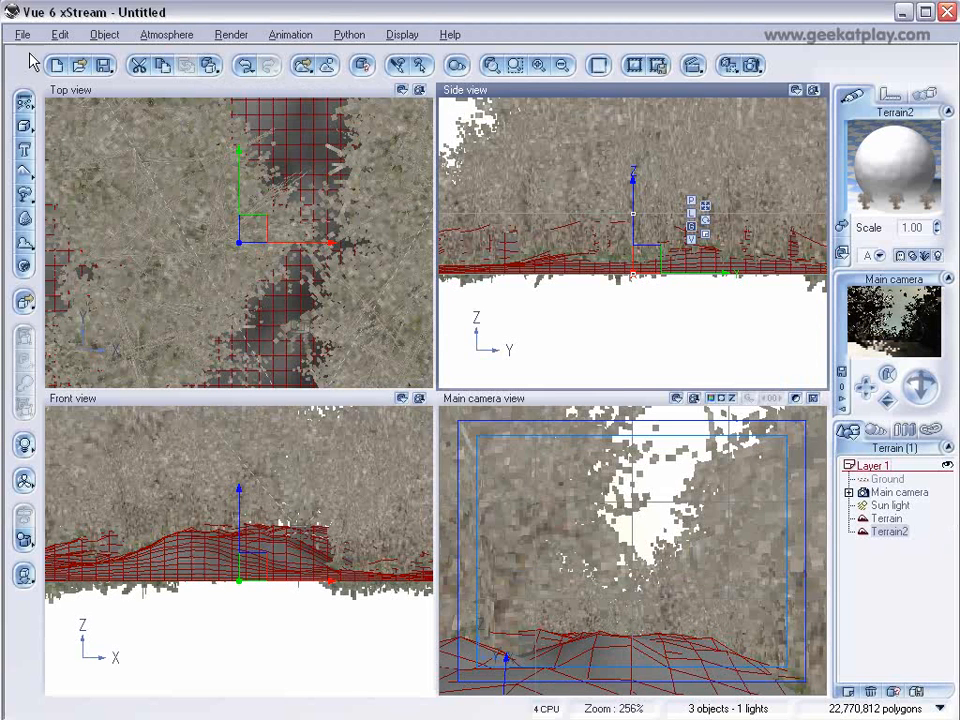
# Open the Atmosphere Editor and raise the haze ground density to 57%, haze mean altitude to 3.597 km and scattering anisotropy to 0.80.
pyautogui.click(155, 36)
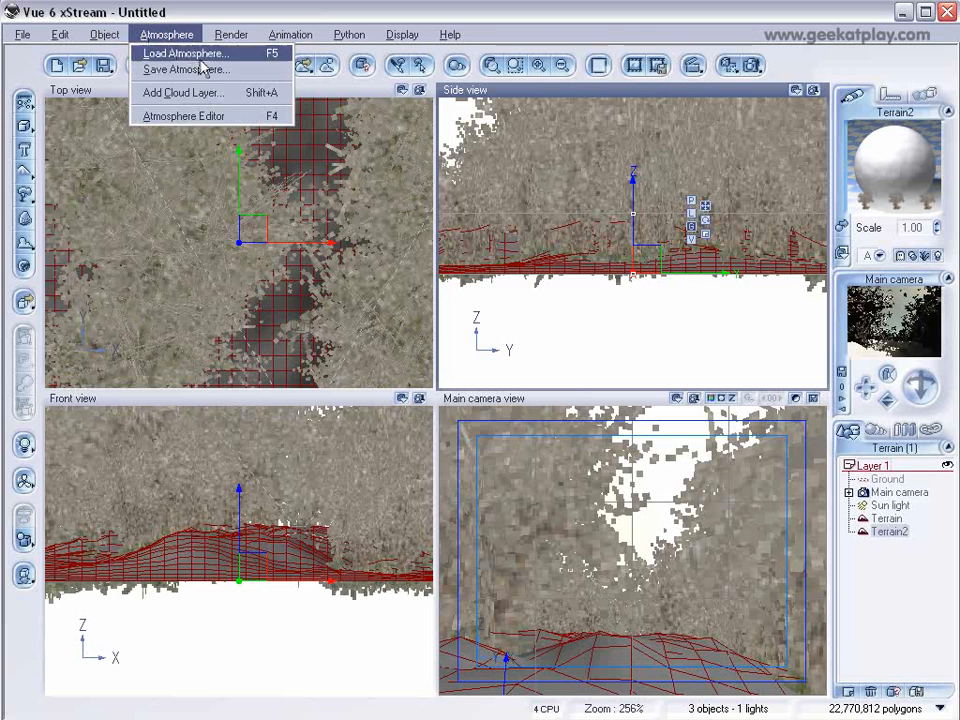
pyautogui.click(250, 116)
pyautogui.moveTo(358, 161); pyautogui.dragTo(484, 146)
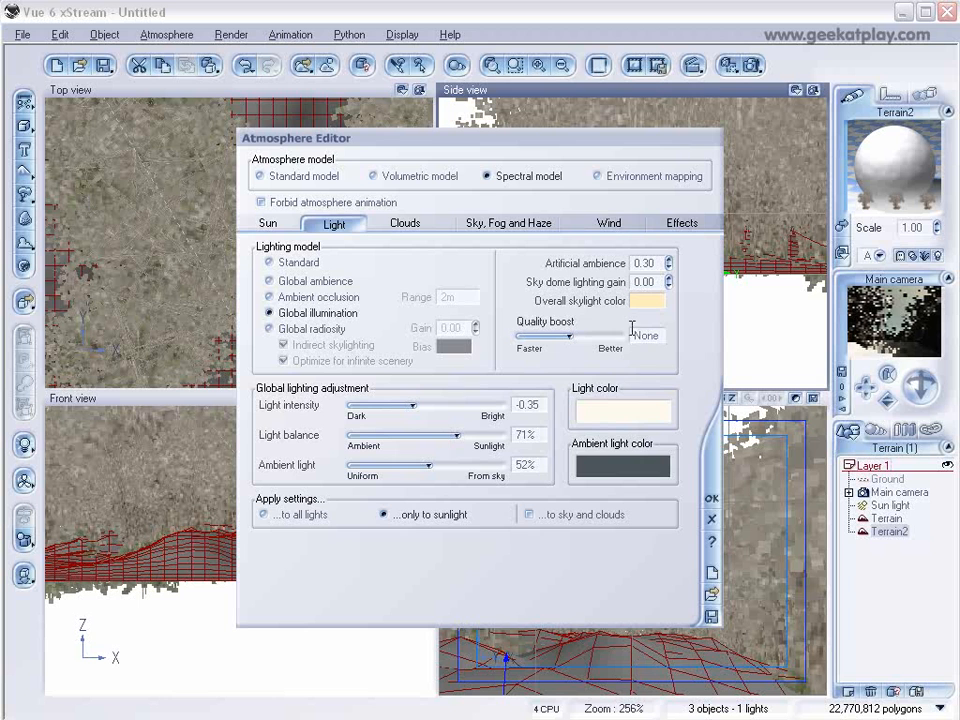
pyautogui.click(519, 228)
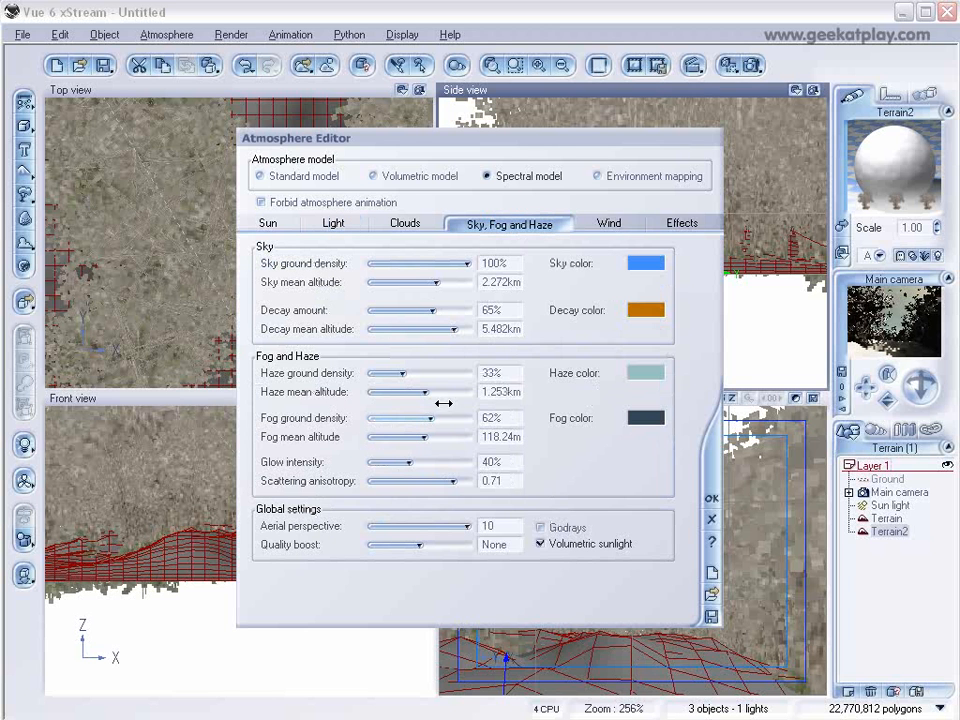
pyautogui.moveTo(454, 481); pyautogui.dragTo(459, 481)
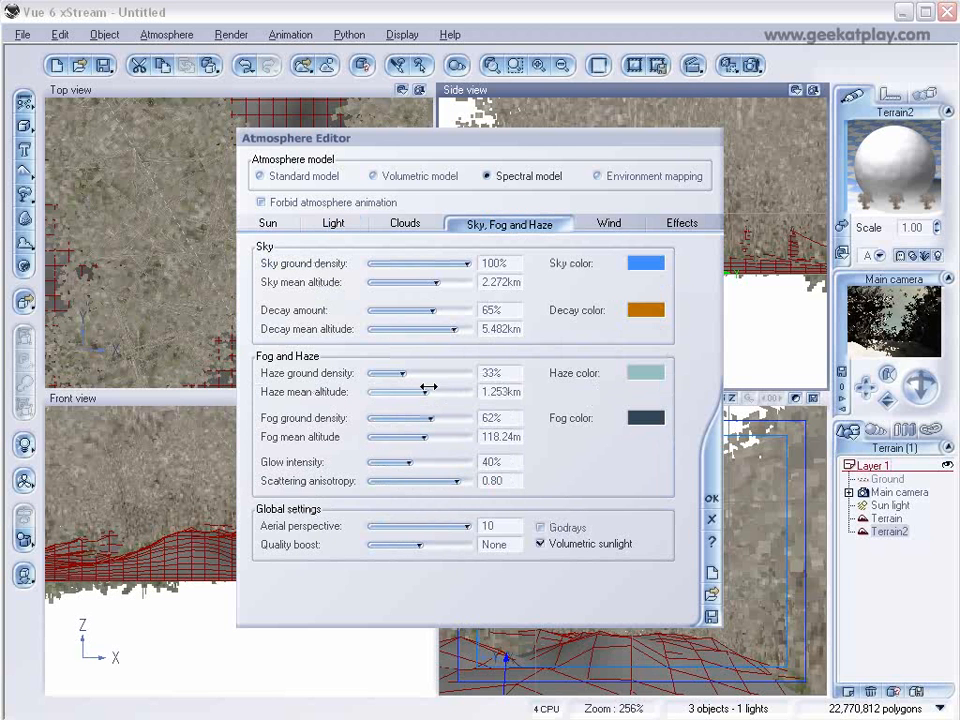
pyautogui.moveTo(424, 391); pyautogui.dragTo(446, 391)
# Set the haze color to a neutral gray.
pyautogui.rightClick(649, 375)
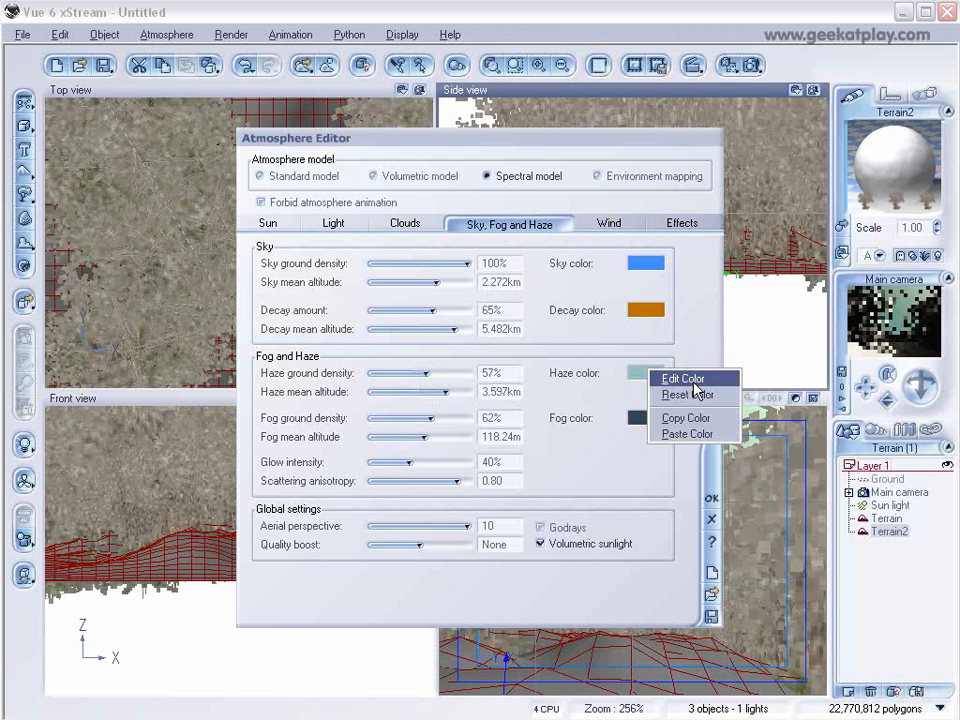
pyautogui.click(694, 382)
pyautogui.click(536, 331)
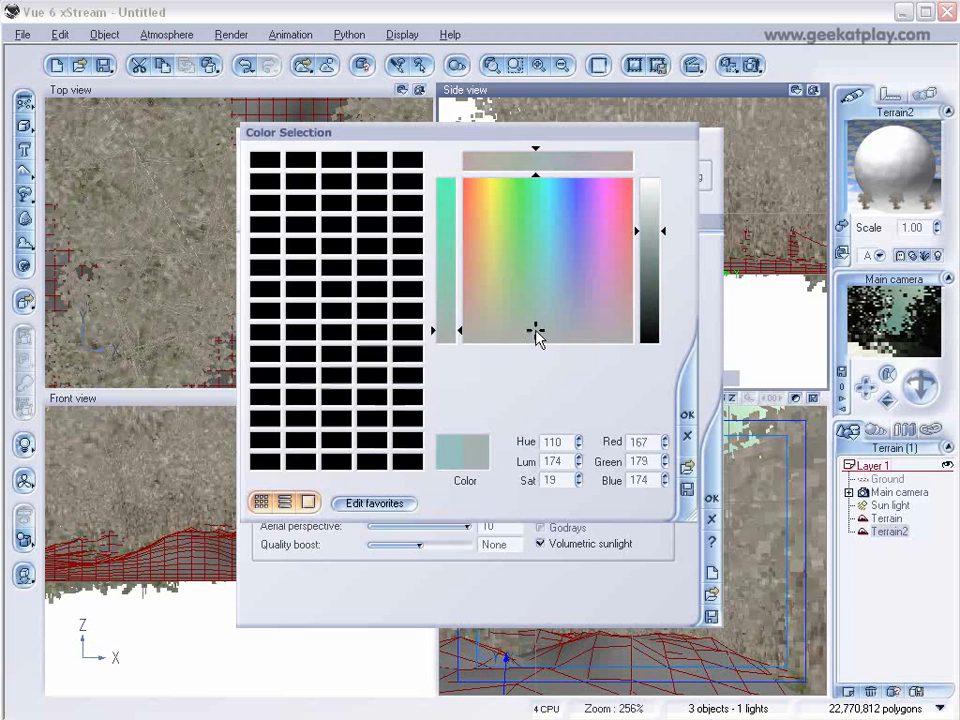
pyautogui.click(686, 418)
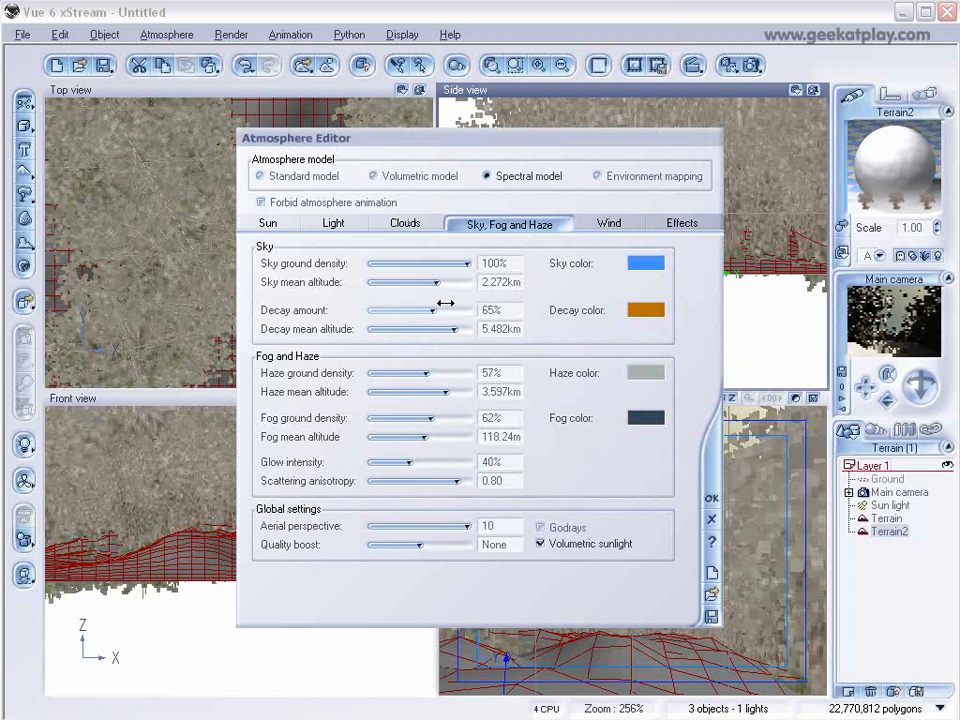
# Increase the decay amount to 73% and set the fog color to white.
pyautogui.moveTo(439, 312); pyautogui.dragTo(448, 282)
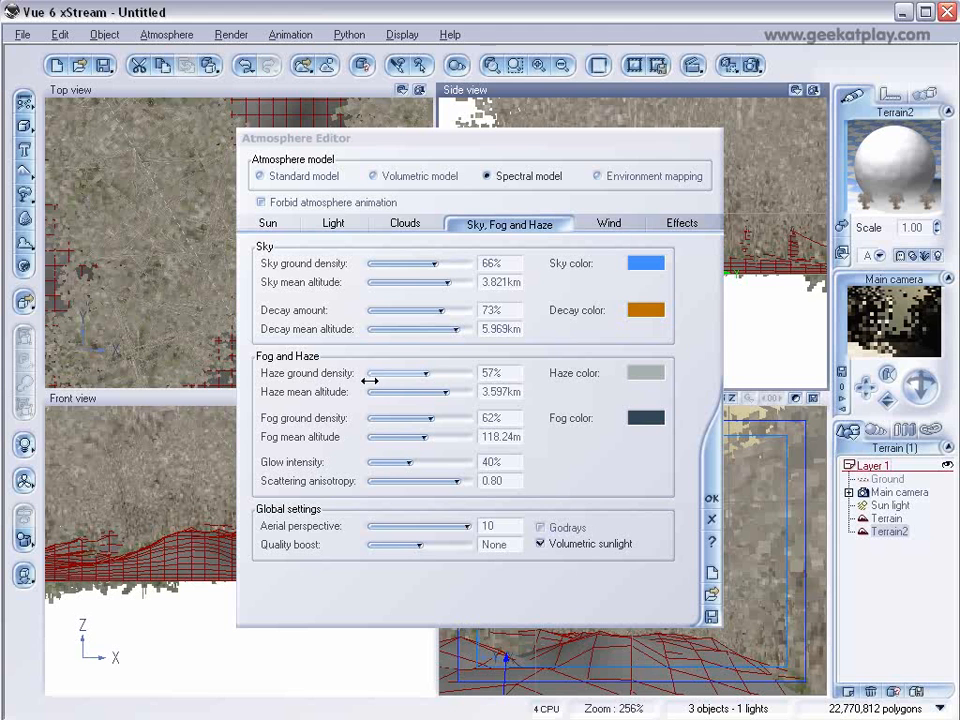
pyautogui.rightClick(640, 418)
pyautogui.click(660, 422)
pyautogui.moveTo(647, 296); pyautogui.dragTo(650, 180)
pyautogui.click(687, 413)
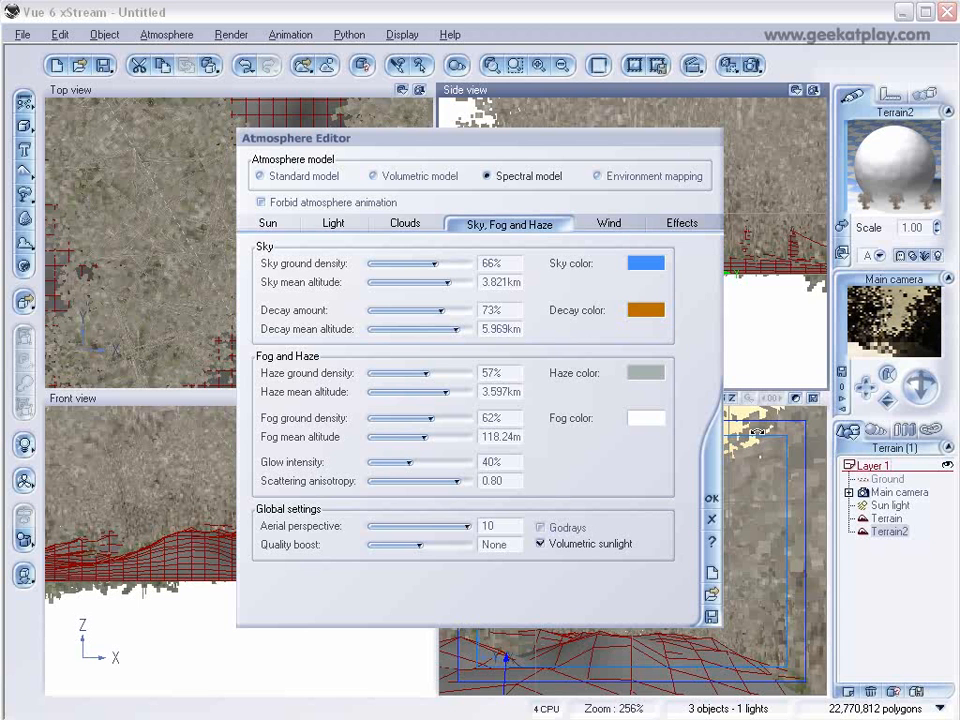
# Set the decay color to dark gray and lower the sky ground density to 45%.
pyautogui.rightClick(648, 315)
pyautogui.click(695, 320)
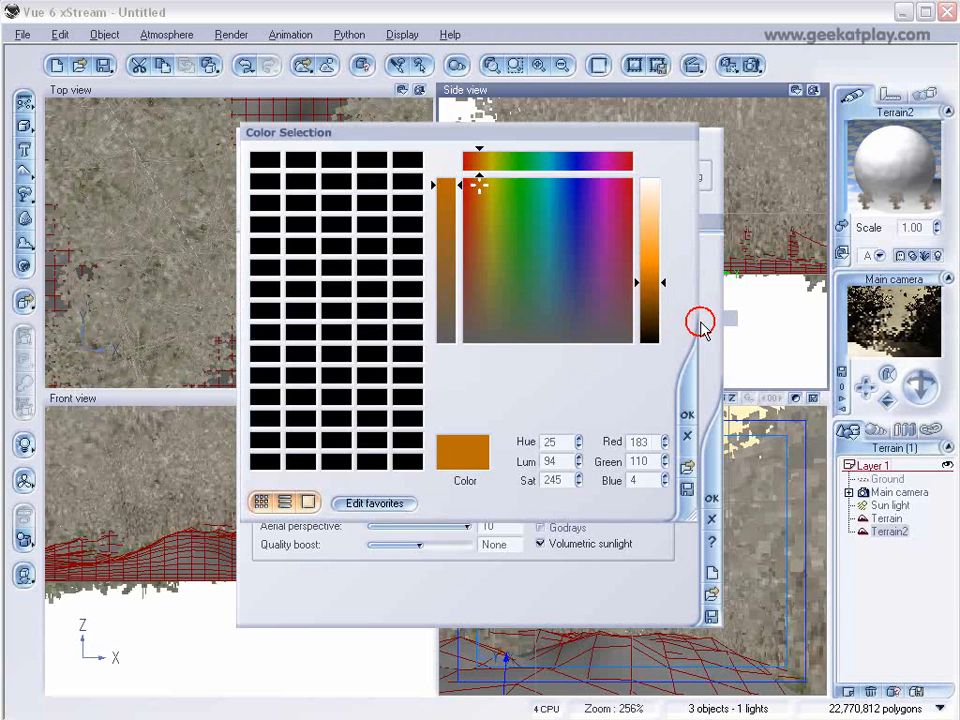
pyautogui.moveTo(477, 192); pyautogui.dragTo(548, 338)
pyautogui.click(690, 418)
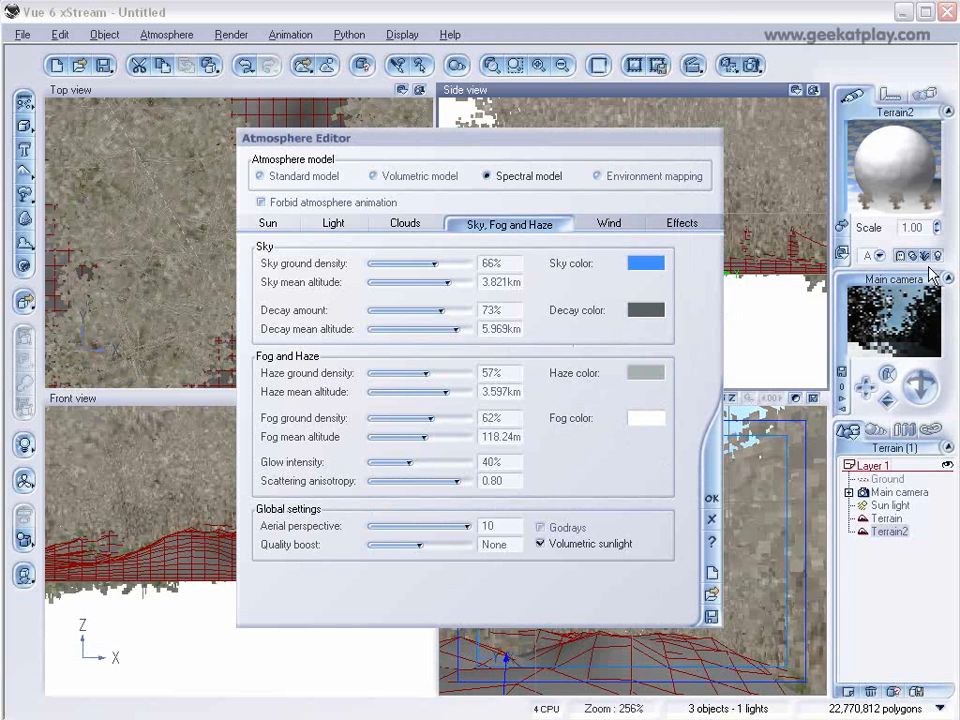
pyautogui.moveTo(434, 264); pyautogui.dragTo(413, 264)
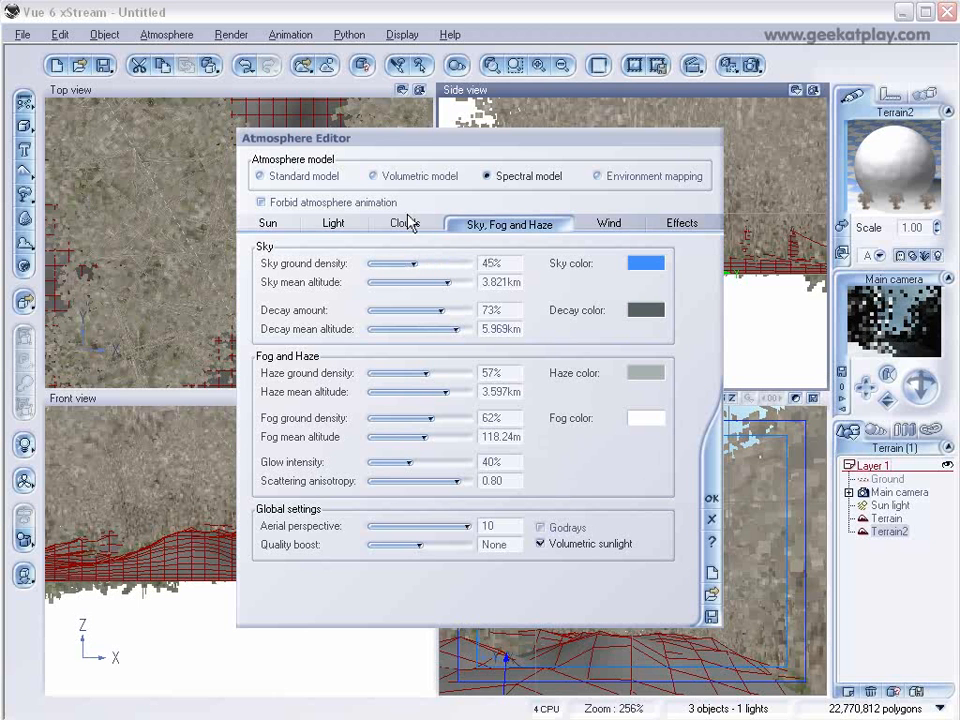
# Add a Large Cumulus 2 cloud layer to the atmosphere.
pyautogui.click(406, 223)
pyautogui.click(431, 268)
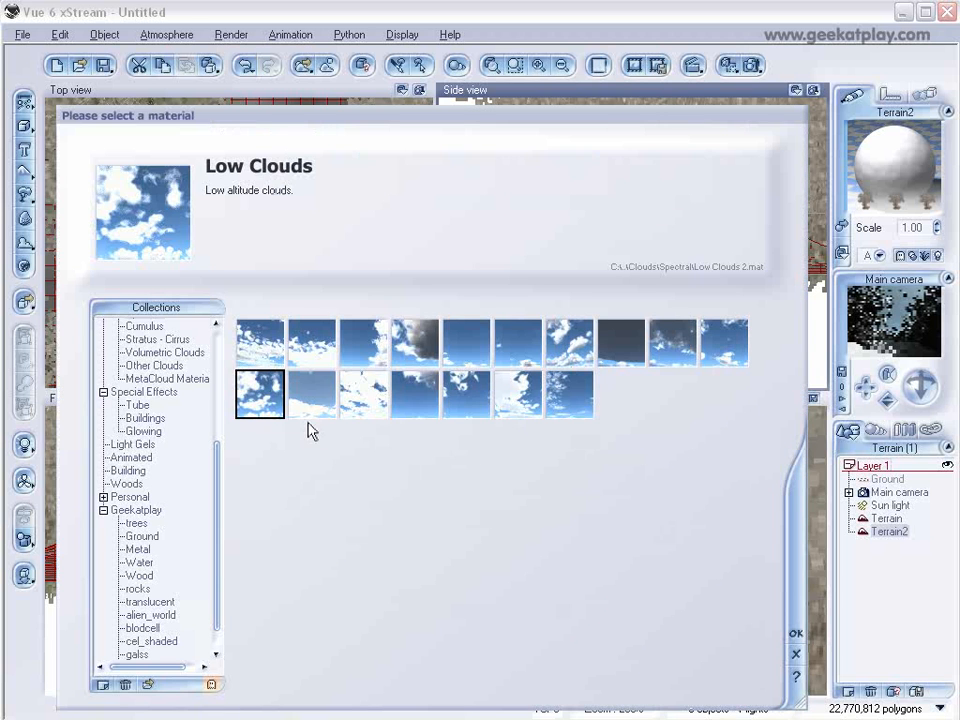
pyautogui.click(670, 350)
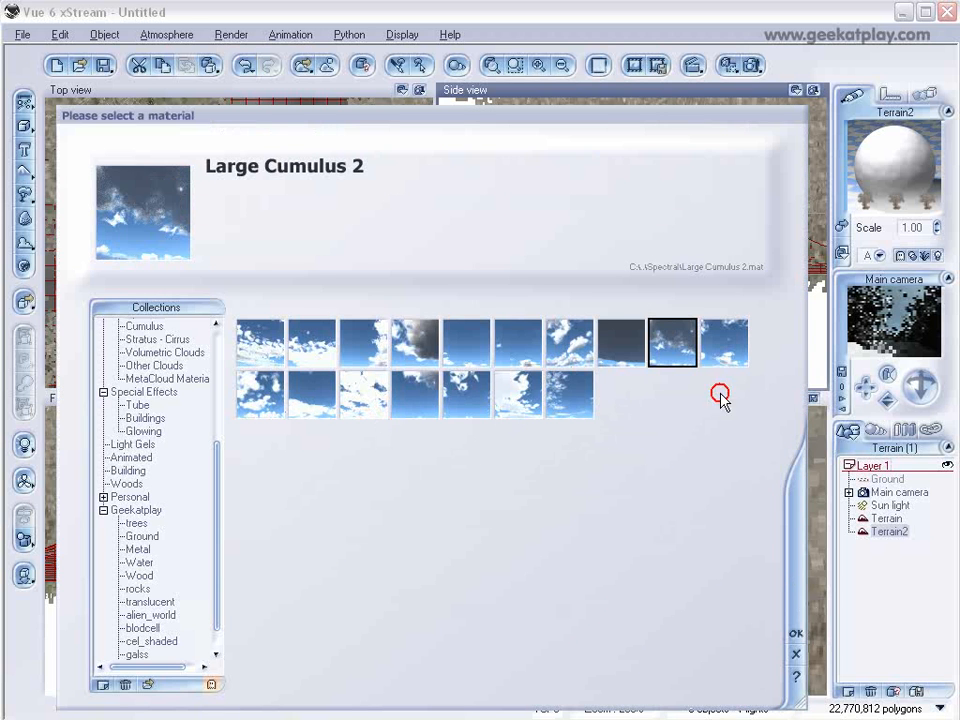
pyautogui.click(793, 636)
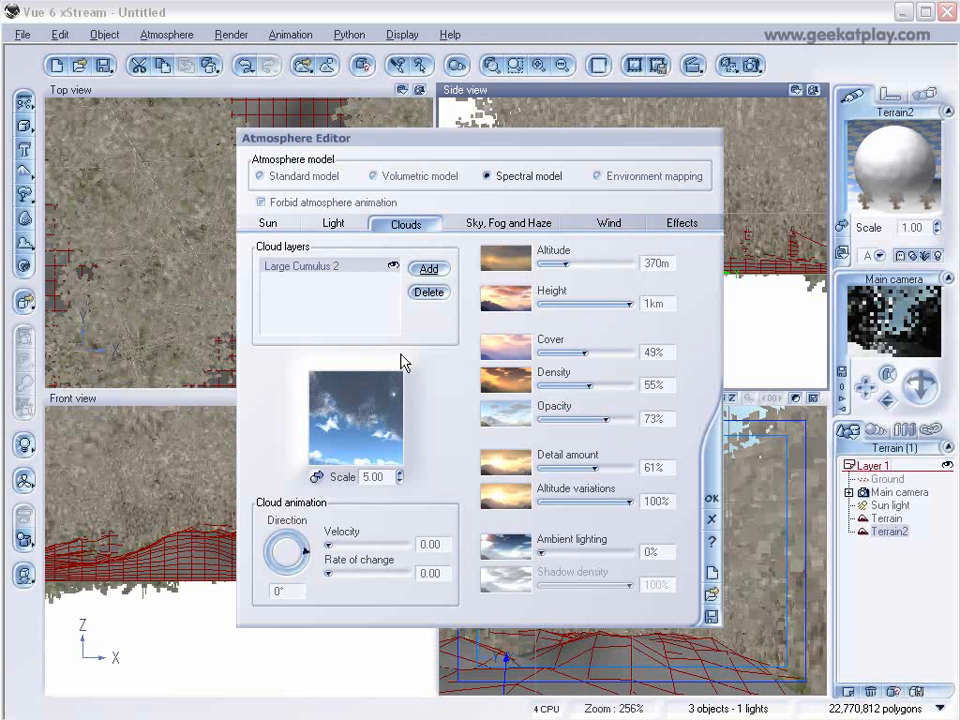
# Add a second cloud layer using the Low Clouds material.
pyautogui.click(433, 272)
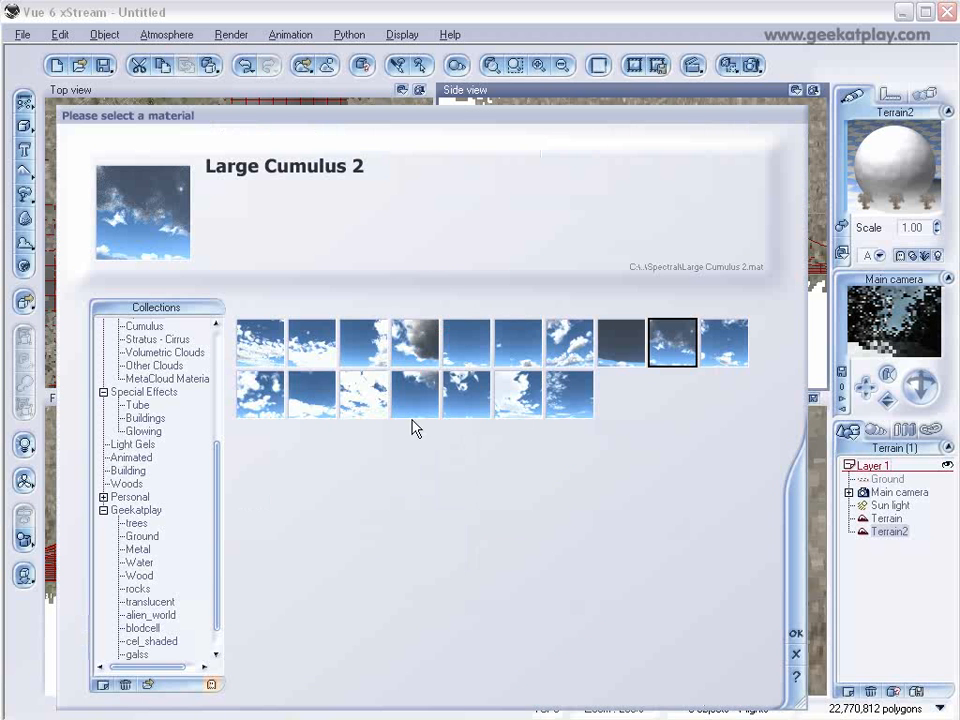
pyautogui.click(282, 408)
pyautogui.click(795, 633)
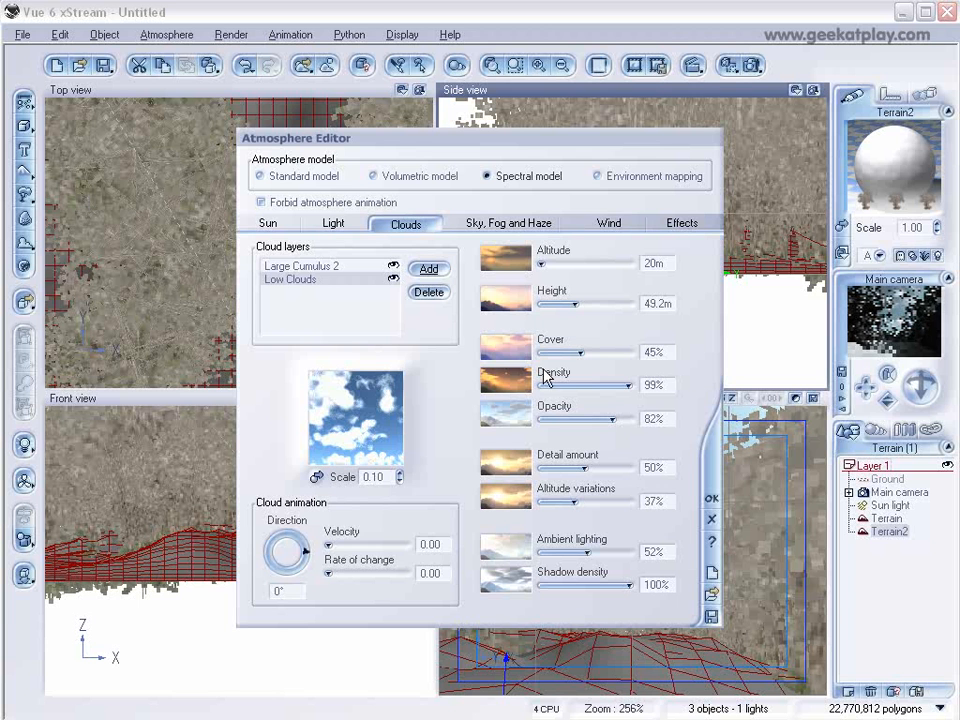
# Set the light balance to 11% and the light intensity to -0.47, then close the Atmosphere Editor.
pyautogui.click(336, 225)
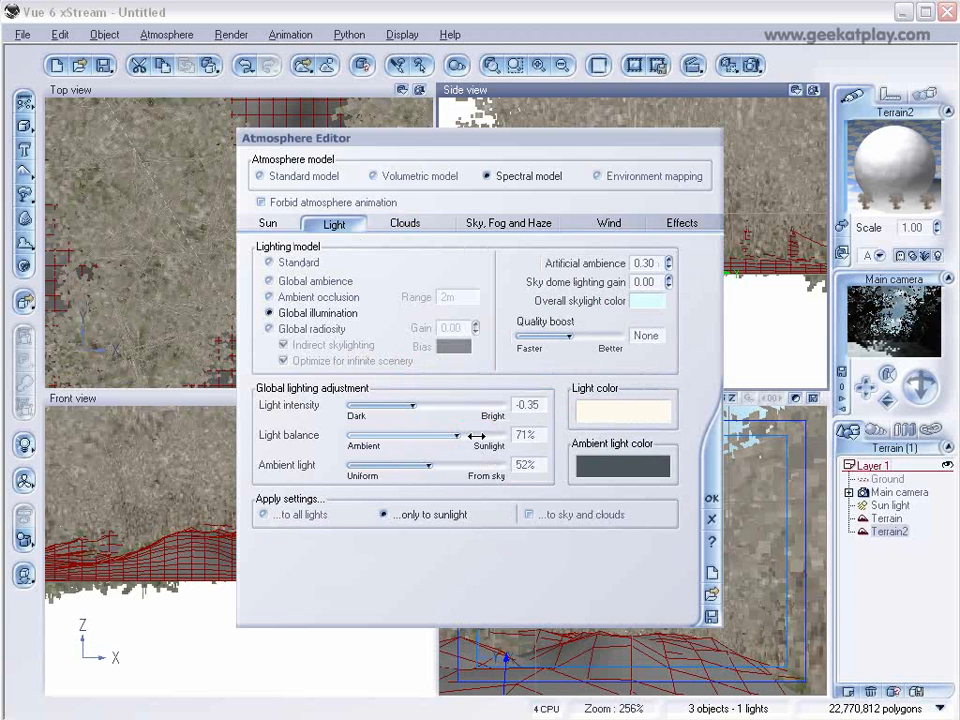
pyautogui.moveTo(452, 432); pyautogui.dragTo(363, 436)
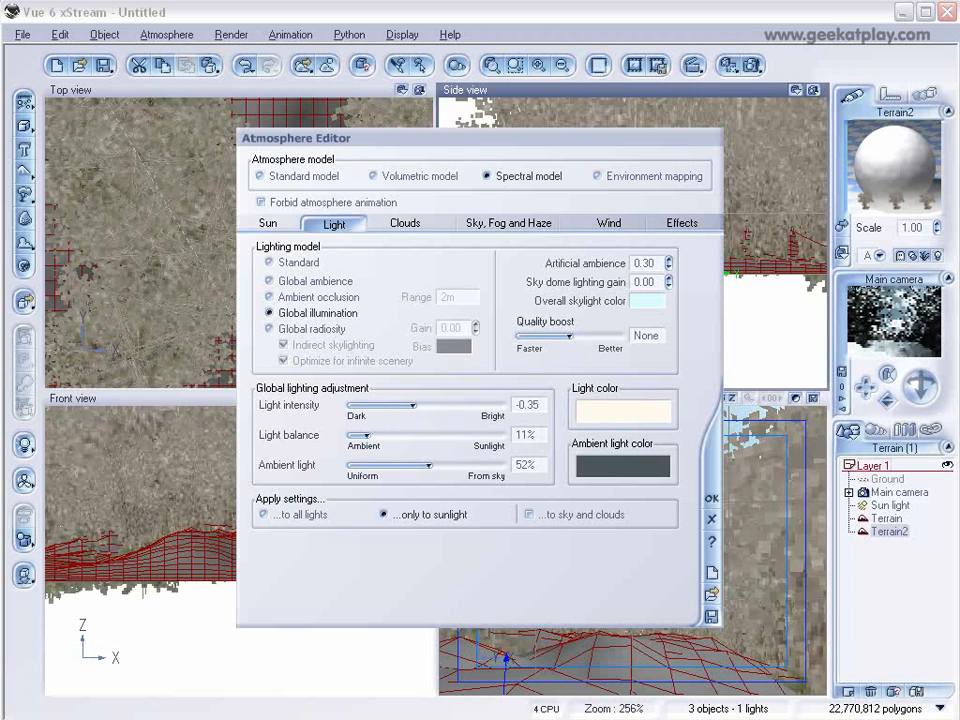
pyautogui.moveTo(412, 406); pyautogui.dragTo(406, 406)
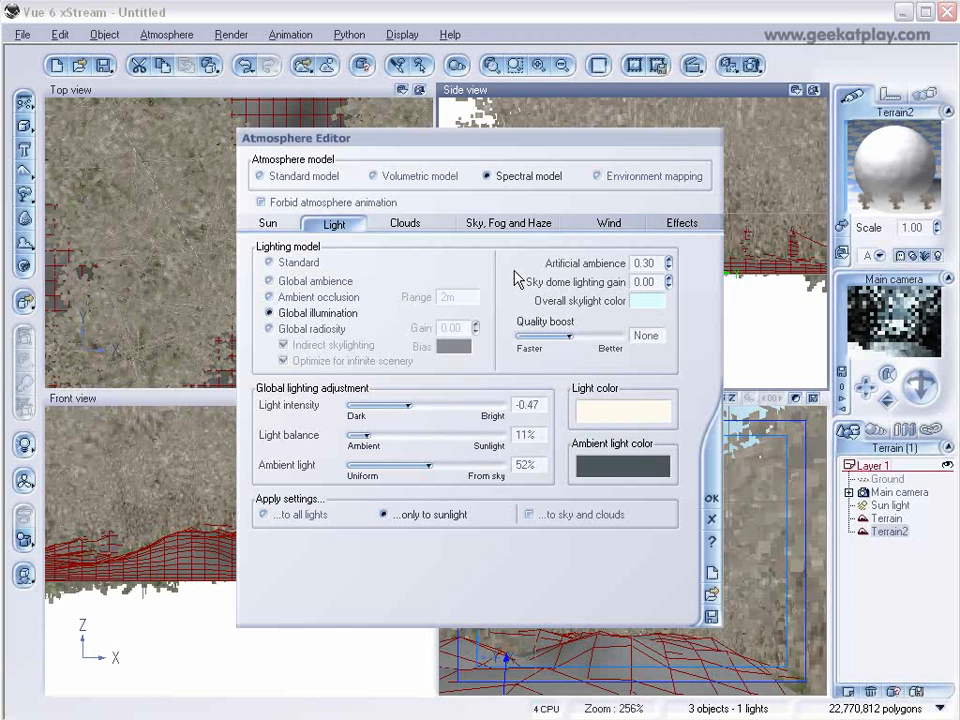
pyautogui.click(713, 498)
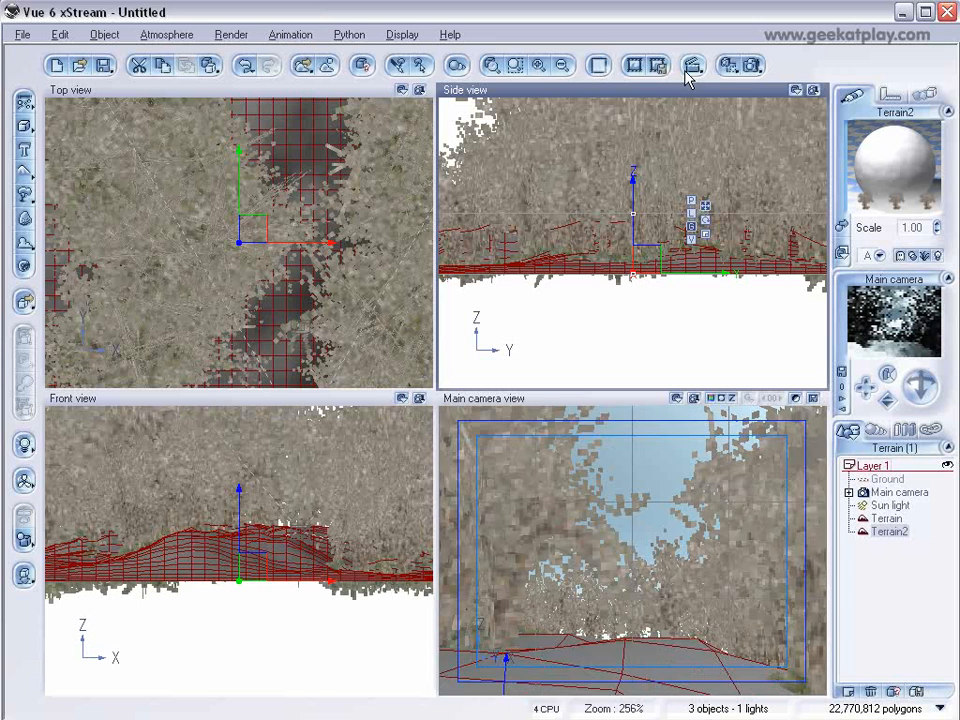
# Render the scene from the main camera.
pyautogui.click(752, 65)
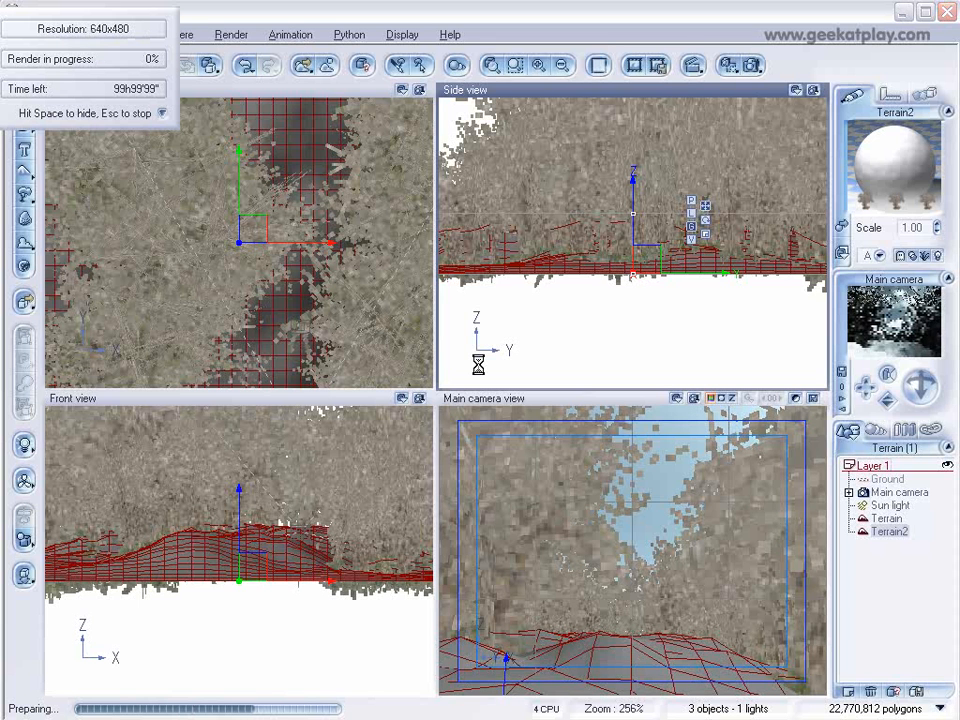
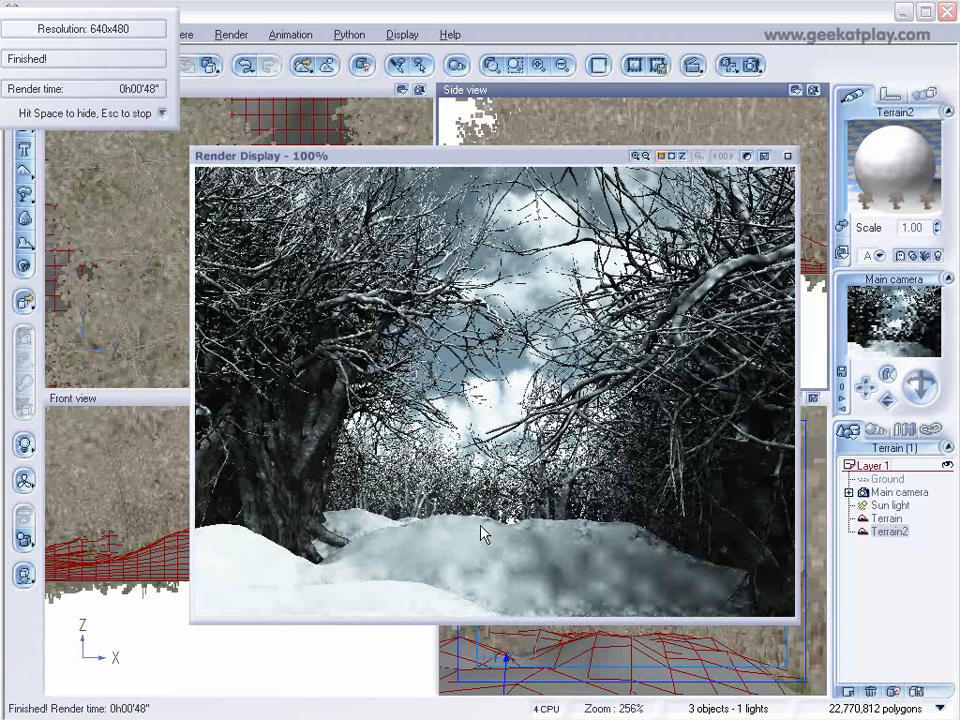
# Close the render and move the main camera slightly backward and lower in the side view.
pyautogui.click(787, 157)
pyautogui.click(899, 492)
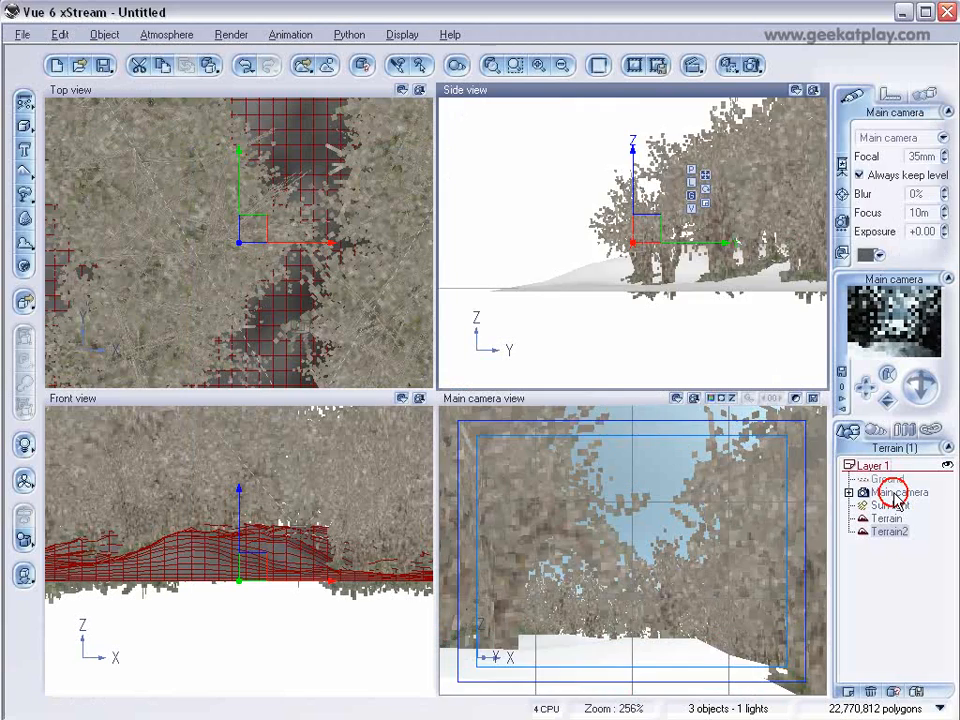
pyautogui.click(652, 230)
pyautogui.moveTo(652, 230); pyautogui.dragTo(619, 224)
pyautogui.moveTo(921, 384); pyautogui.dragTo(921, 412)
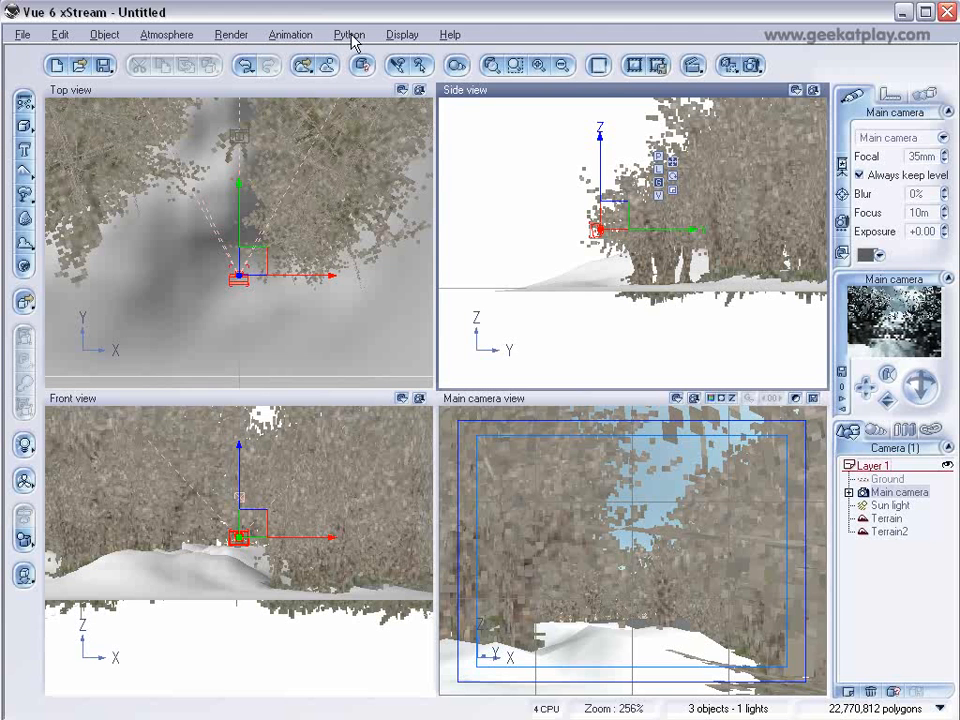
# Add a Rocks and Plants layer to Terrain2's material and set its alpha boost to -25%.
pyautogui.click(890, 532)
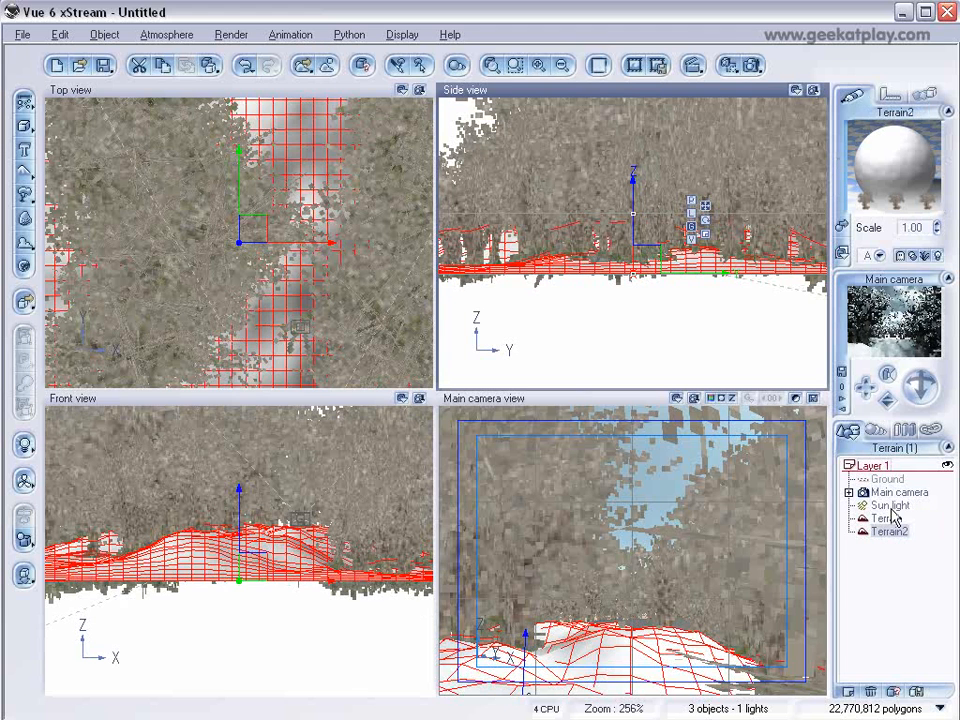
pyautogui.doubleClick(862, 177)
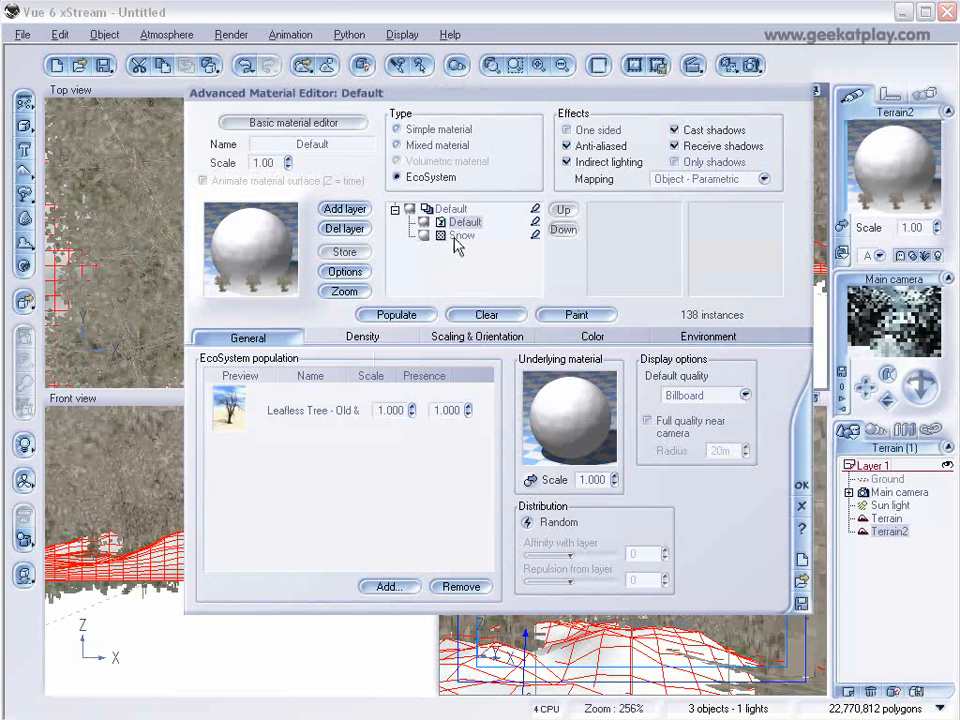
pyautogui.click(458, 238)
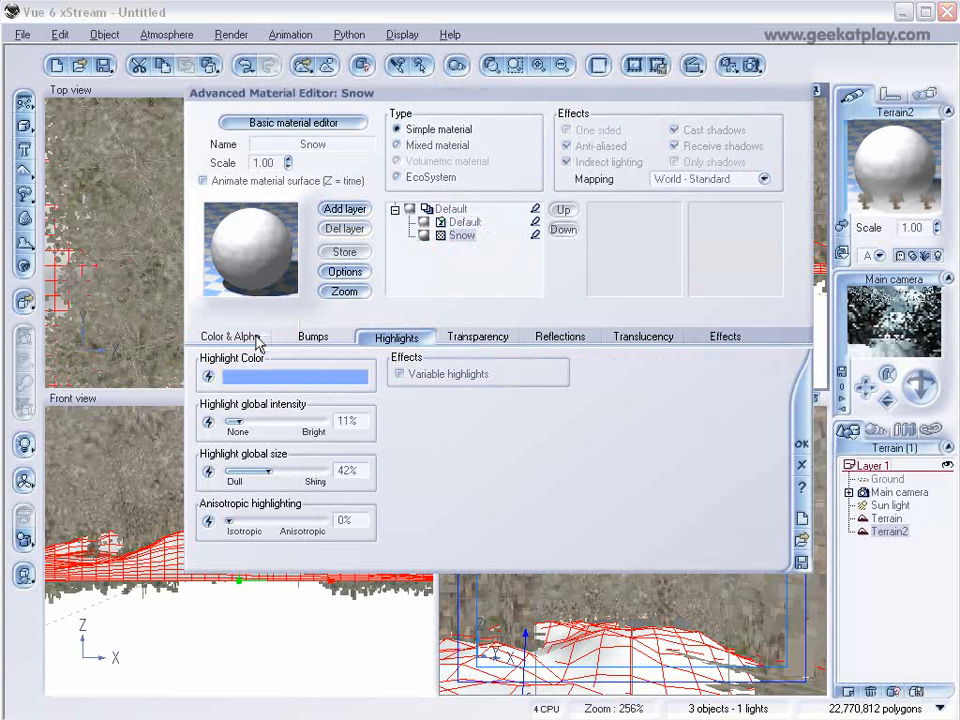
pyautogui.click(344, 208)
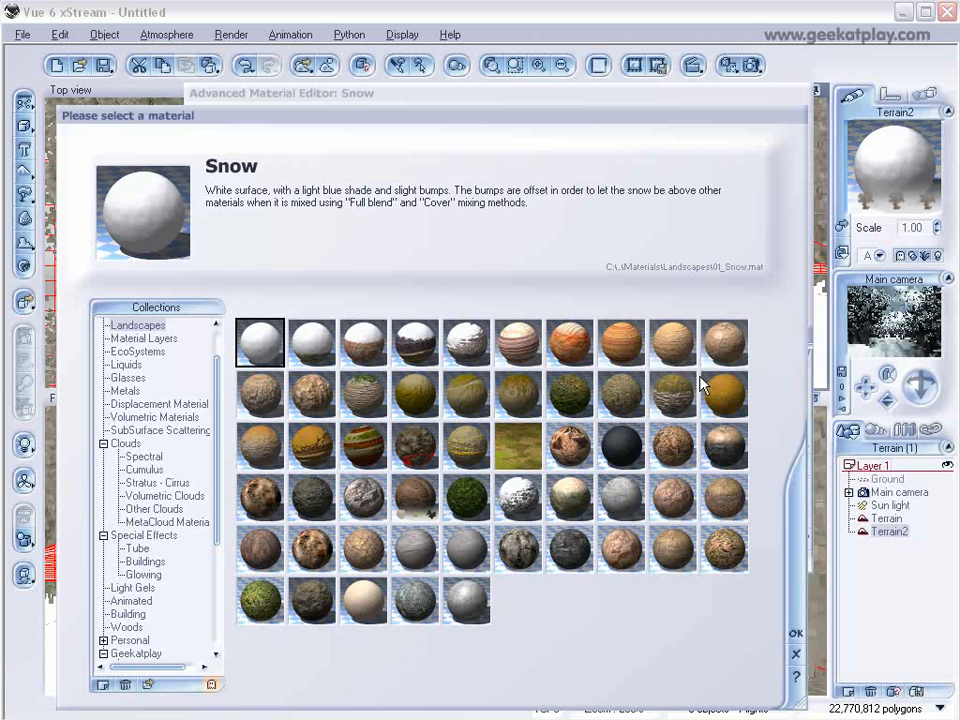
pyautogui.click(574, 555)
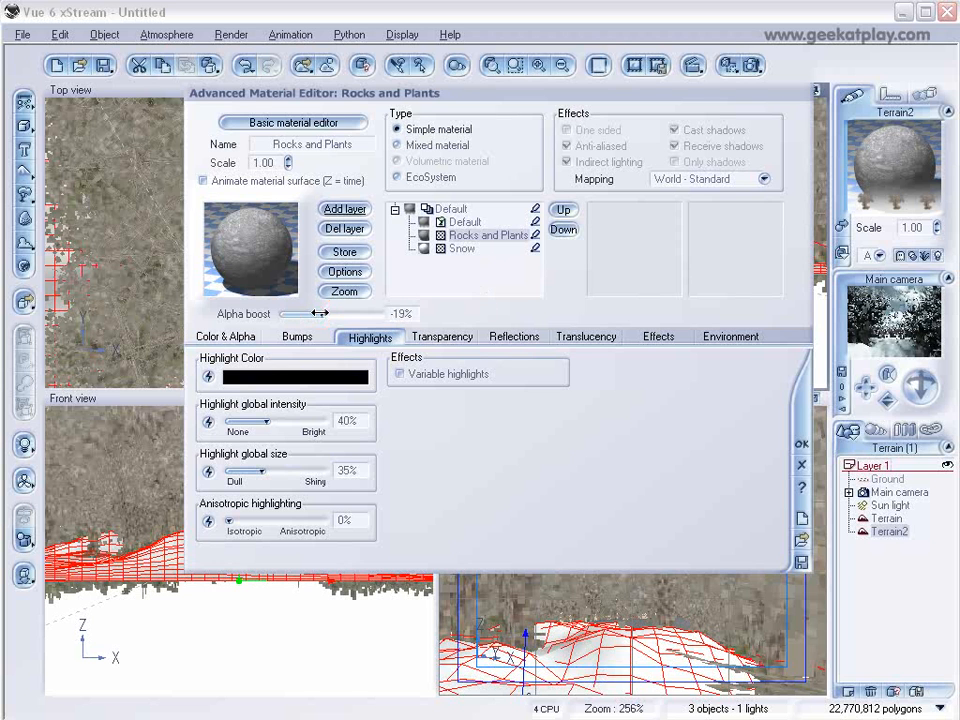
pyautogui.moveTo(318, 313); pyautogui.dragTo(344, 313)
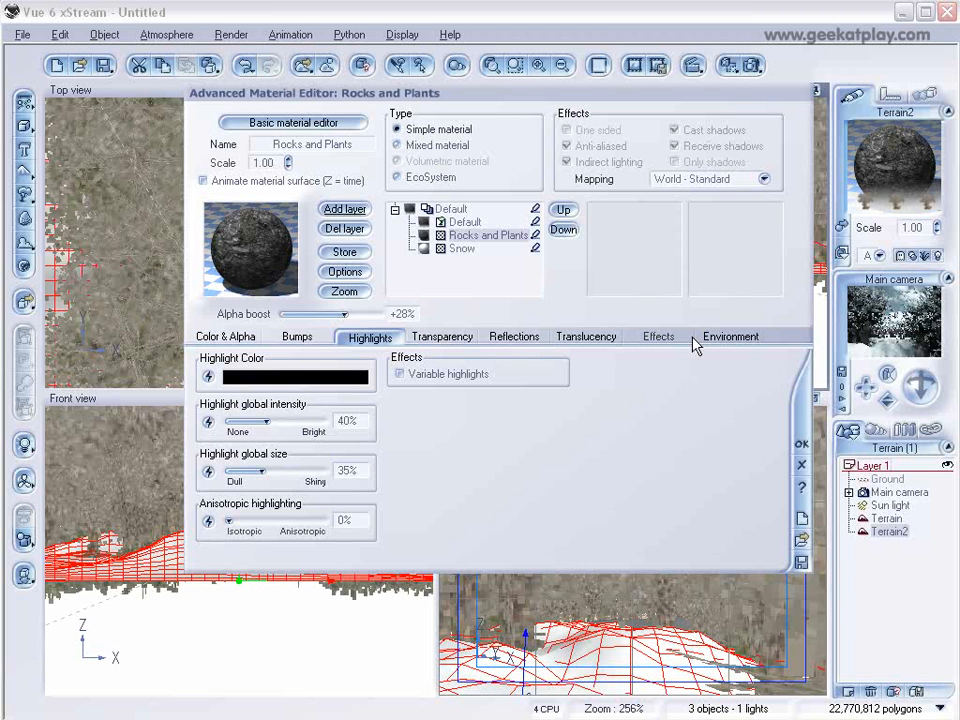
pyautogui.moveTo(335, 312); pyautogui.dragTo(249, 312)
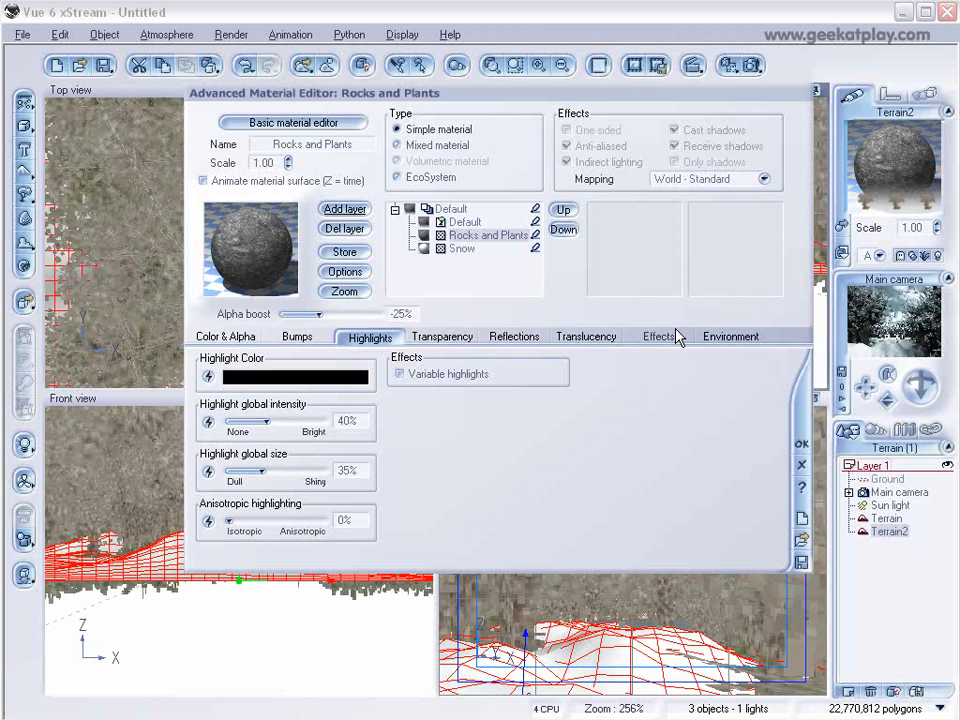
# Set the Rocks and Plants layer's altitude range minimum to -0.12 and bottom fuzziness to 29%.
pyautogui.click(707, 337)
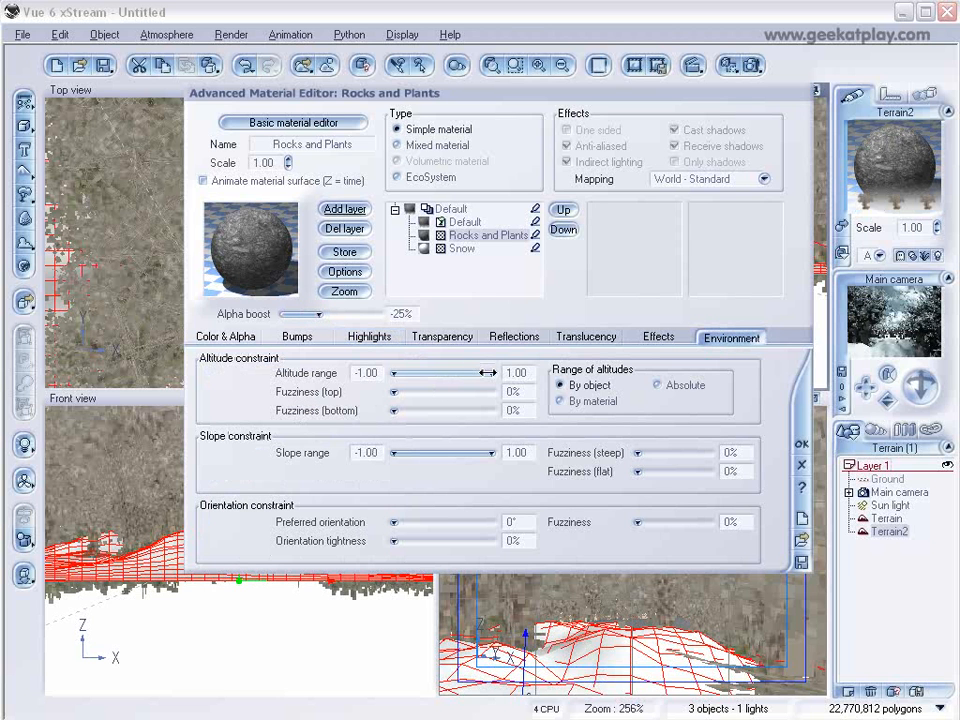
pyautogui.moveTo(403, 372); pyautogui.dragTo(437, 372)
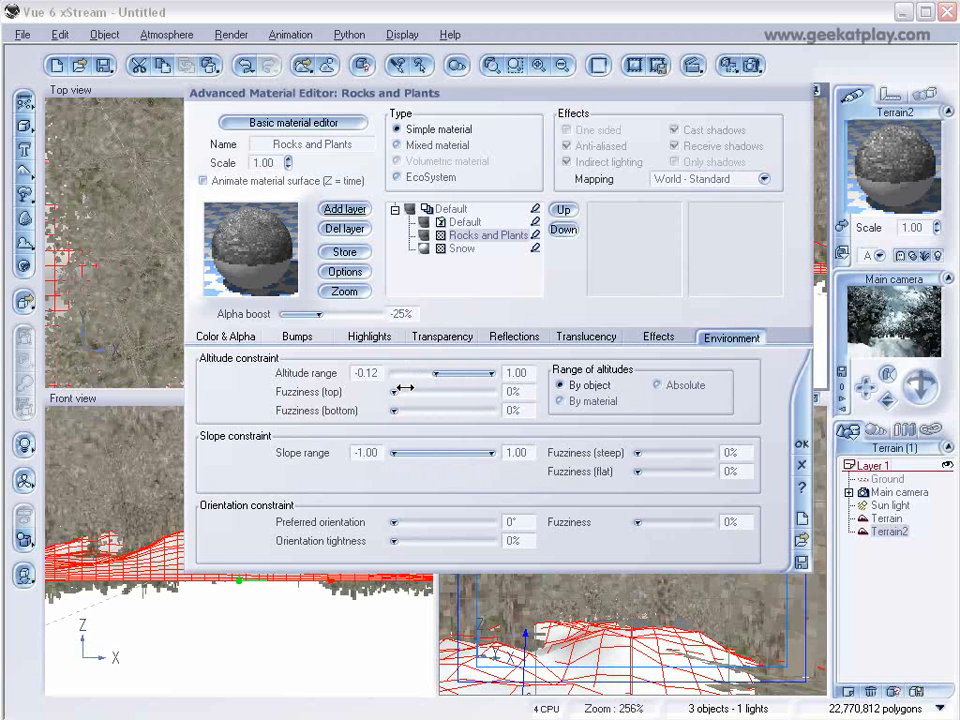
pyautogui.moveTo(395, 410); pyautogui.dragTo(428, 410)
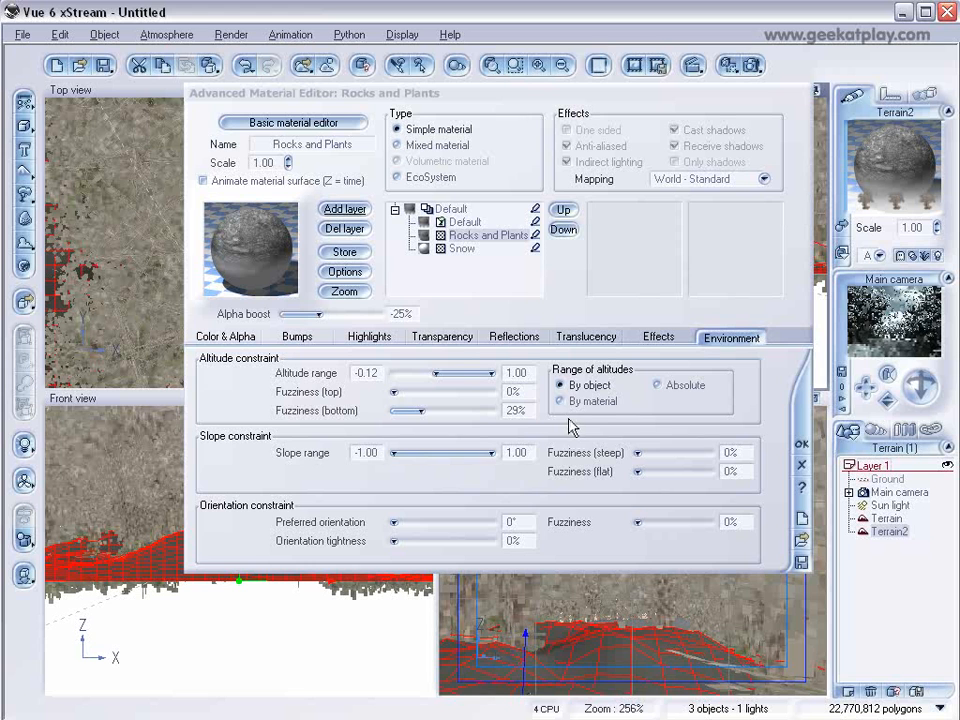
# Open the layer's global transparency function and delete its constant node.
pyautogui.click(453, 339)
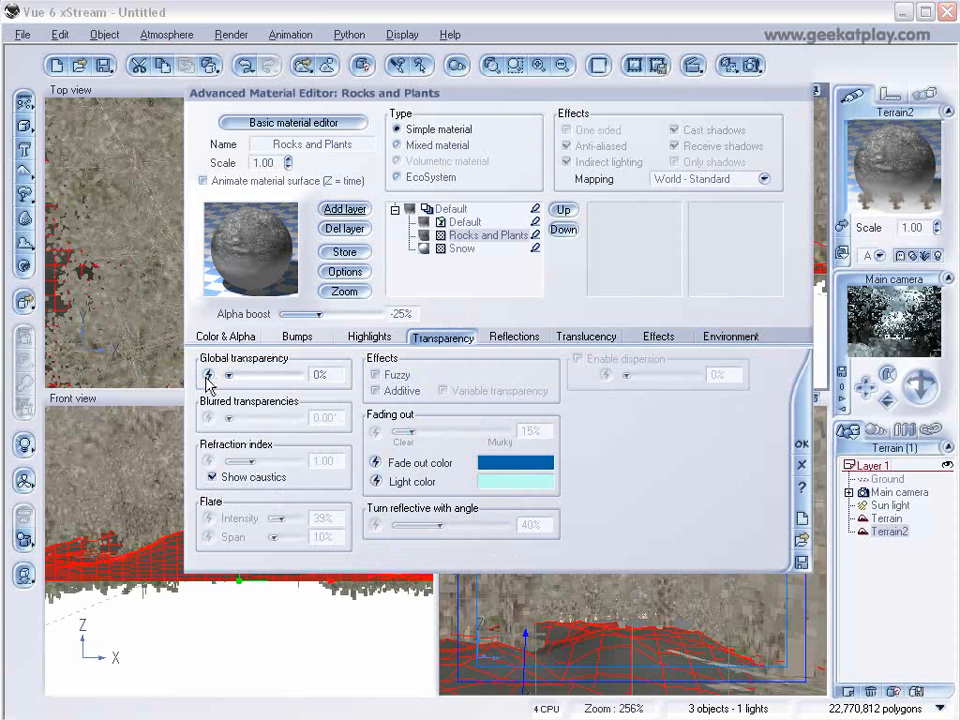
pyautogui.click(208, 376)
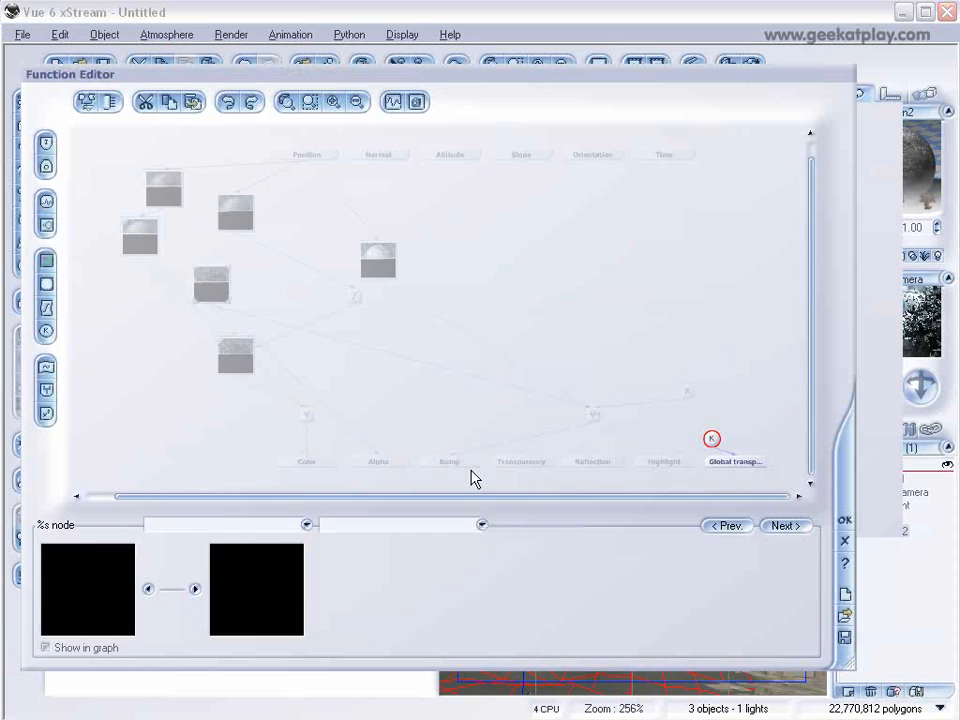
pyautogui.moveTo(720, 445); pyautogui.dragTo(752, 375)
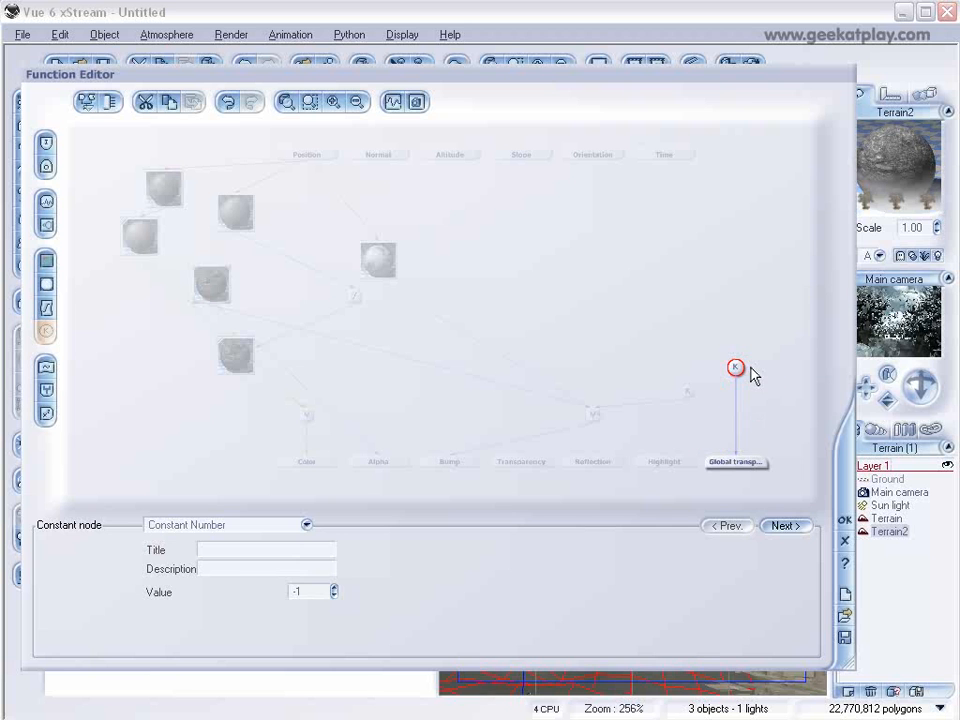
pyautogui.press('Delete')
# Connect a Simple Fractal node to the global transparency output and reduce its largest feature to about 2.15.
pyautogui.click(750, 461)
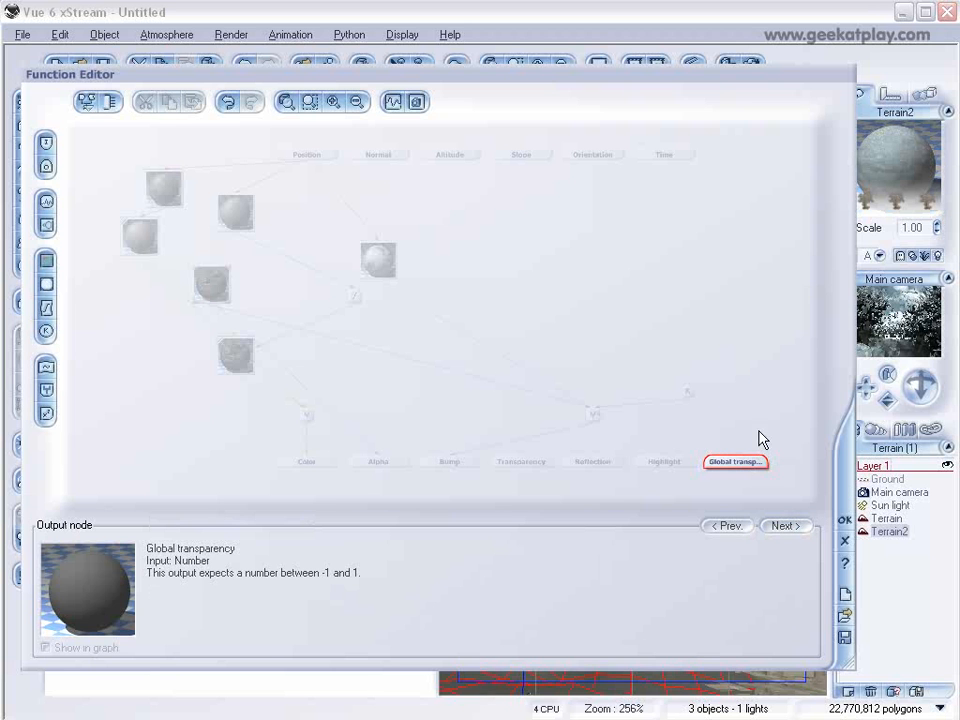
pyautogui.click(45, 228)
pyautogui.moveTo(729, 430); pyautogui.dragTo(736, 315)
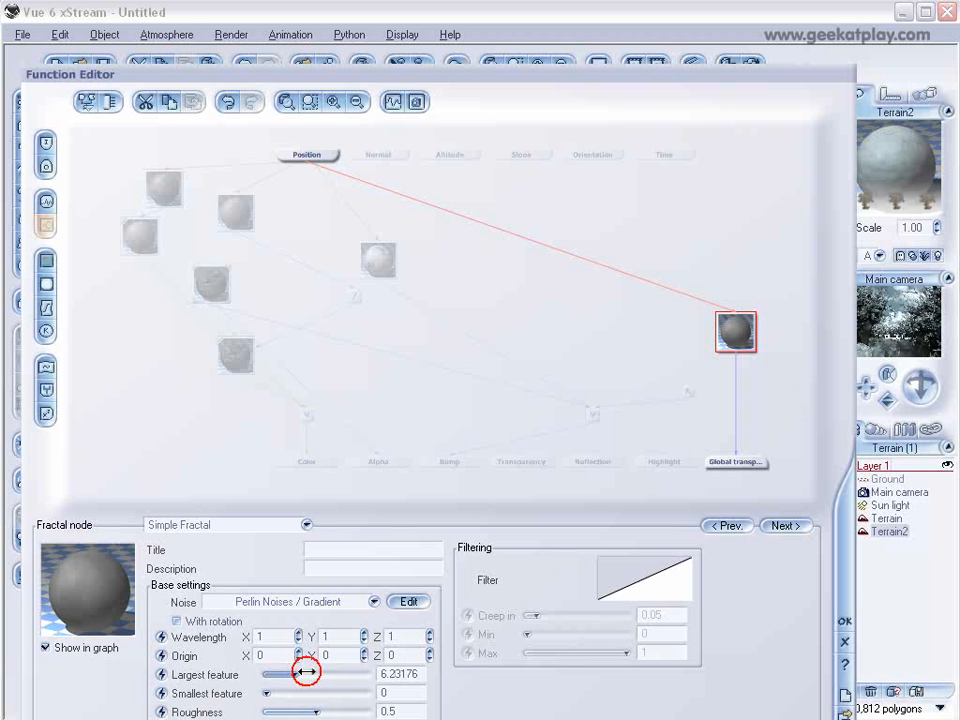
pyautogui.moveTo(305, 672); pyautogui.dragTo(282, 674)
pyautogui.moveTo(415, 75); pyautogui.dragTo(429, 23)
pyautogui.moveTo(330, 660); pyautogui.dragTo(357, 680)
pyautogui.click(859, 568)
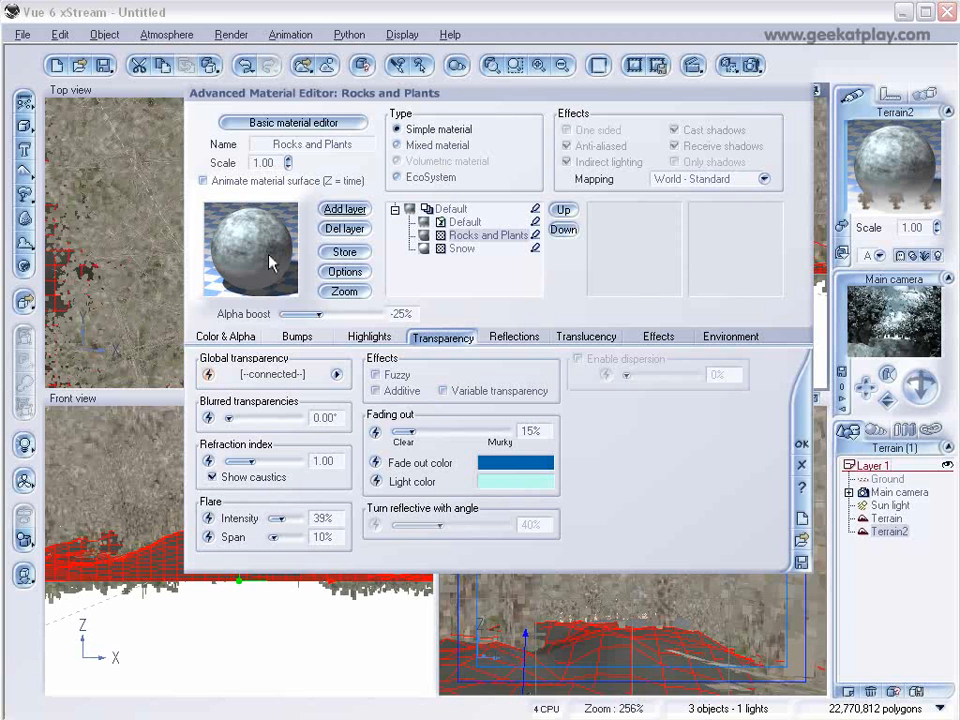
# Set the Rocks and Plants alpha boost to +19% and close the material editor.
pyautogui.moveTo(331, 317); pyautogui.dragTo(341, 316)
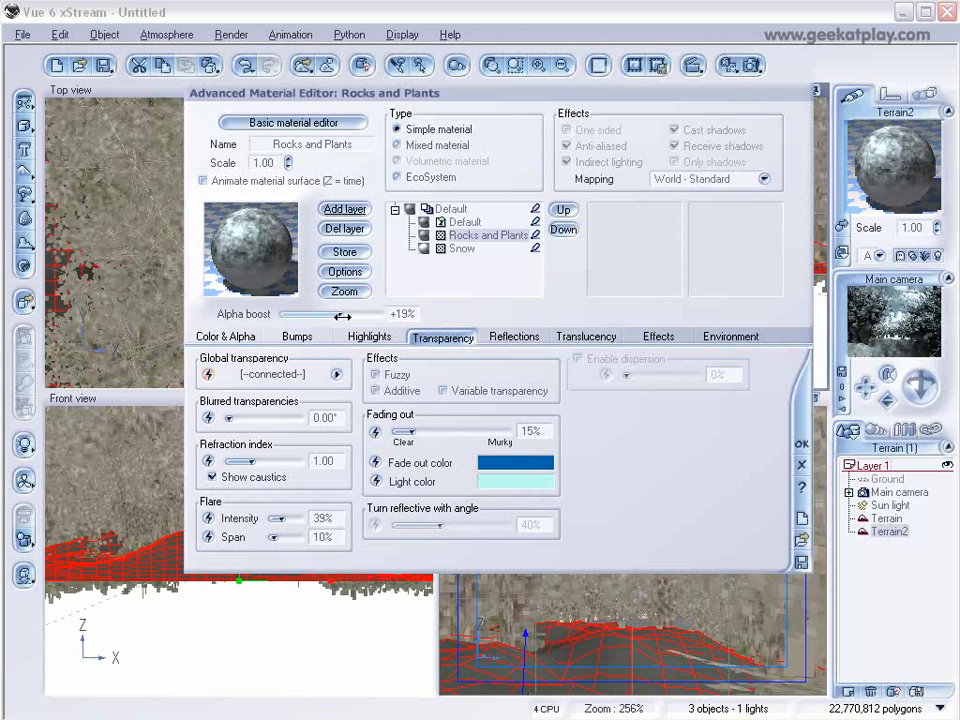
pyautogui.click(802, 443)
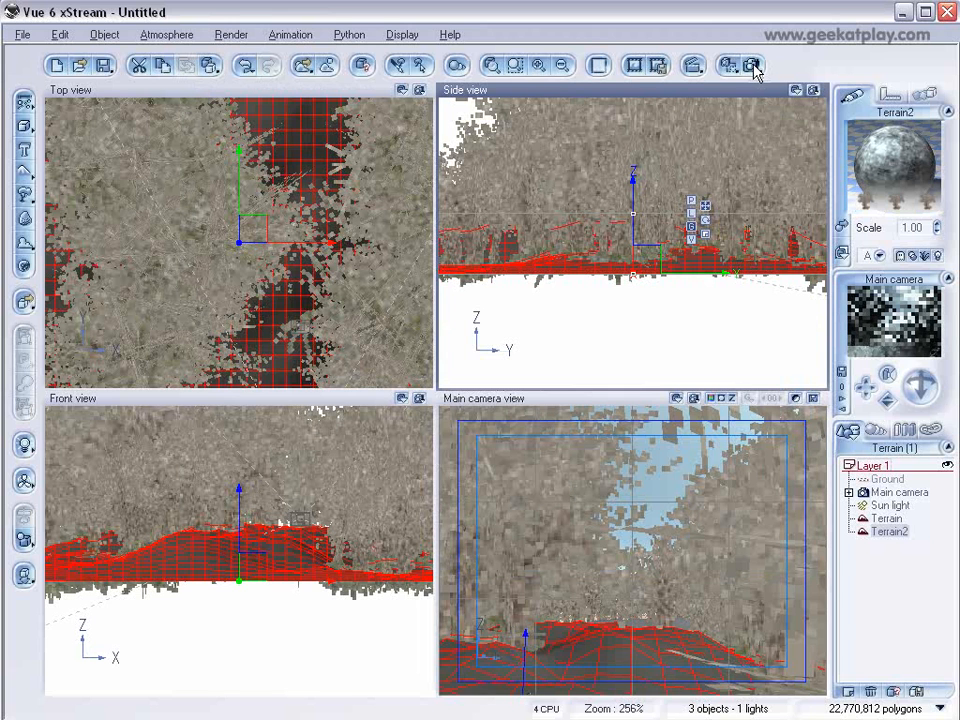
# Render the scene from the main camera and stop the render partway.
pyautogui.click(752, 65)
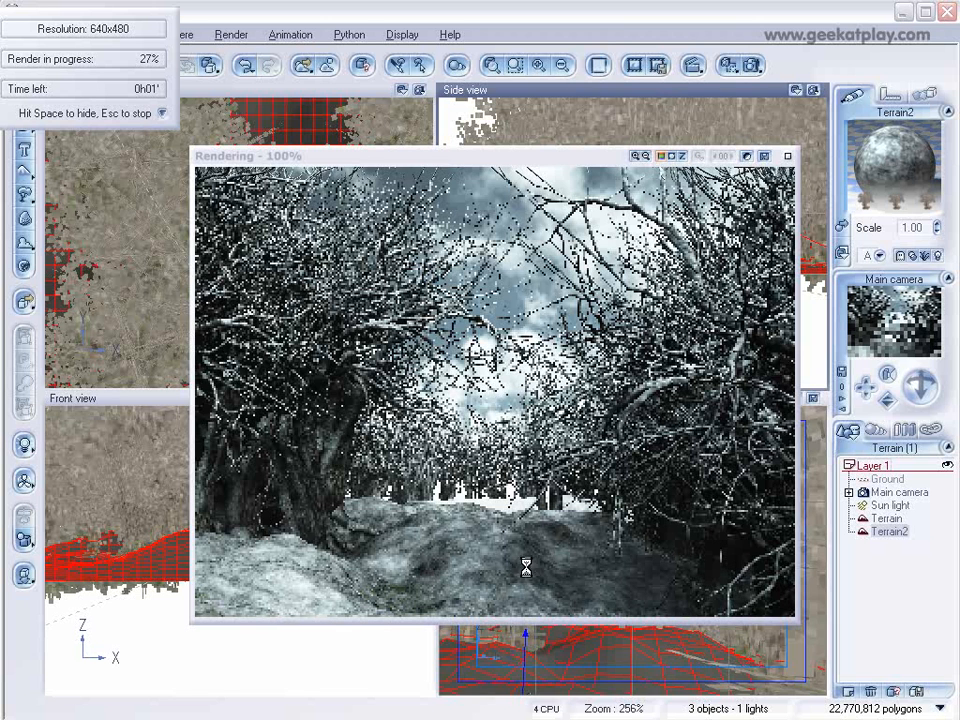
pyautogui.press('Escape')
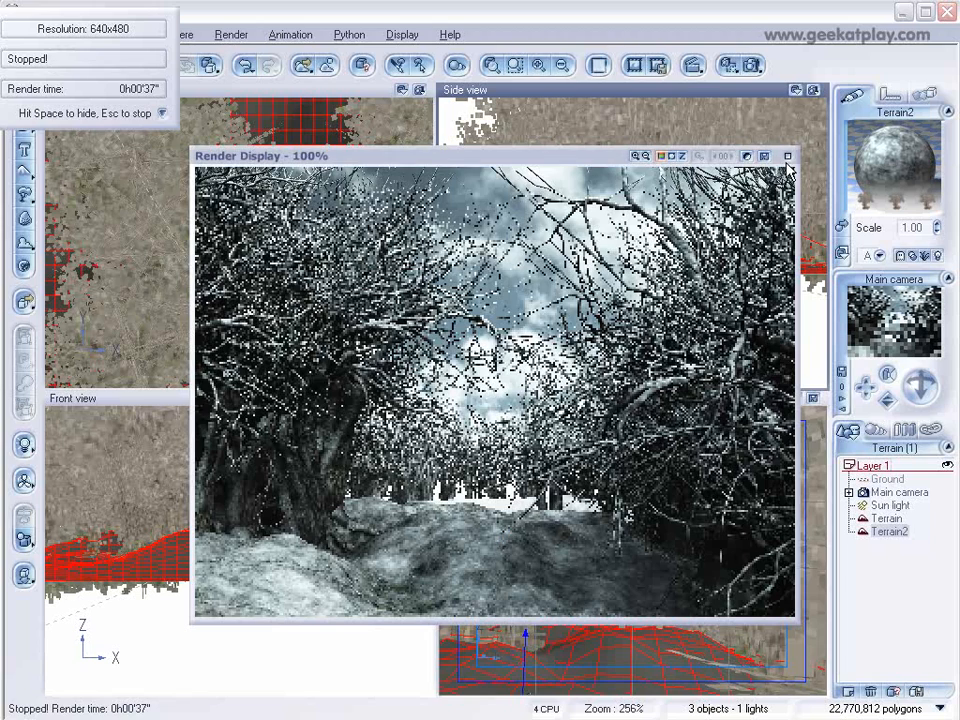
# Raise the transparency fractal's gain to about 6.95 and roughness to about 0.97, and set alpha boost to +33%.
pyautogui.click(707, 349)
pyautogui.doubleClick(908, 177)
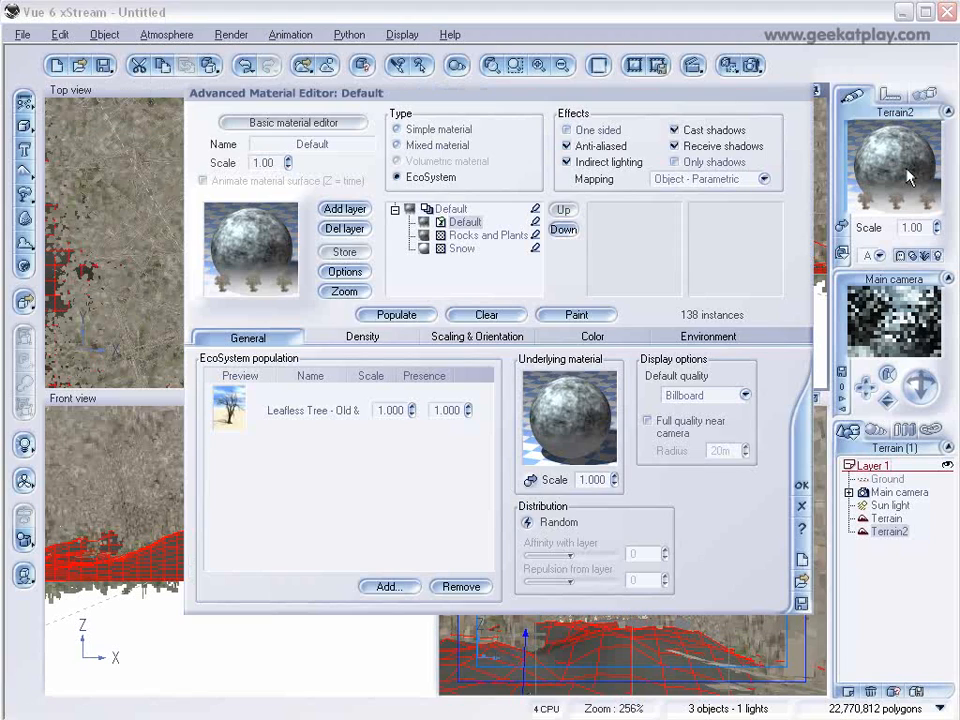
pyautogui.click(470, 235)
pyautogui.moveTo(351, 314)
pyautogui.mouseDown()
pyautogui.moveTo(364, 313)
pyautogui.moveTo(353, 314)
pyautogui.mouseUp()
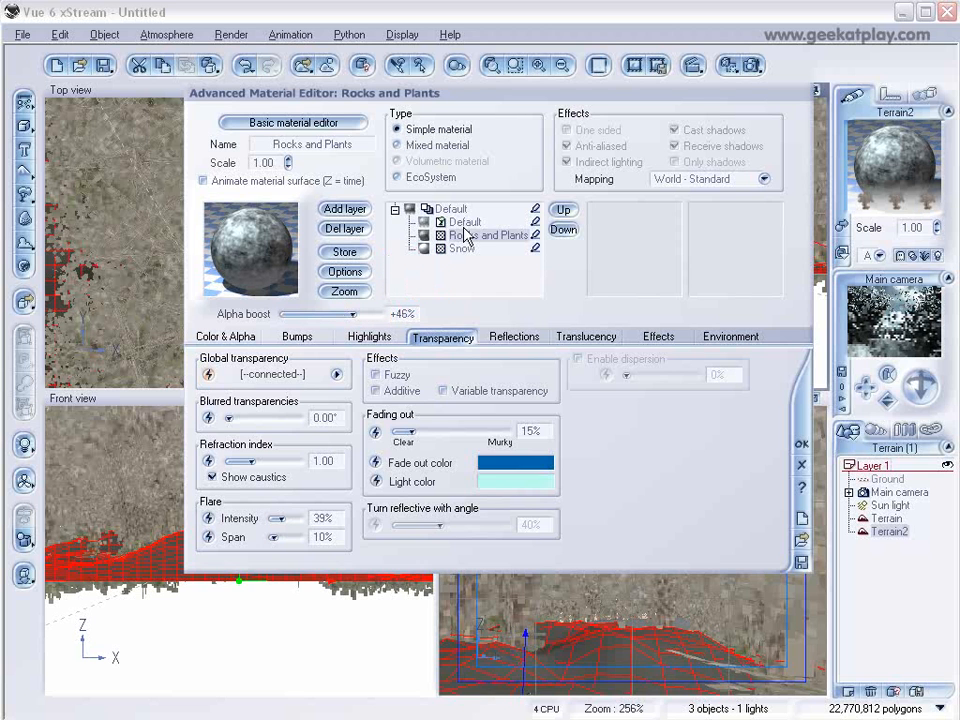
pyautogui.click(336, 377)
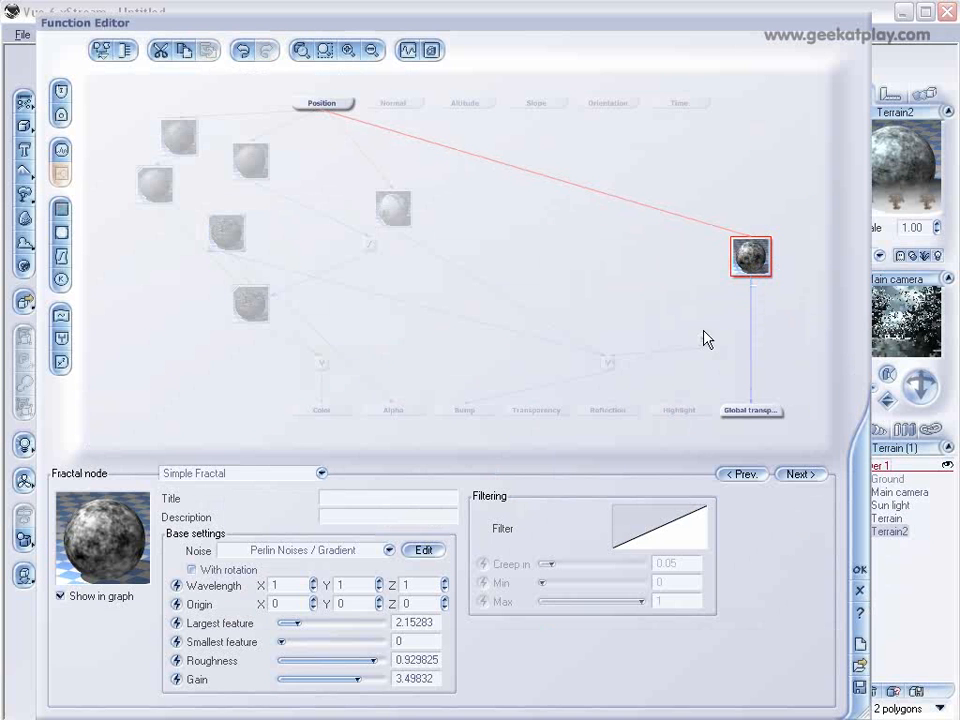
pyautogui.moveTo(390, 687); pyautogui.dragTo(383, 660)
pyautogui.click(398, 660)
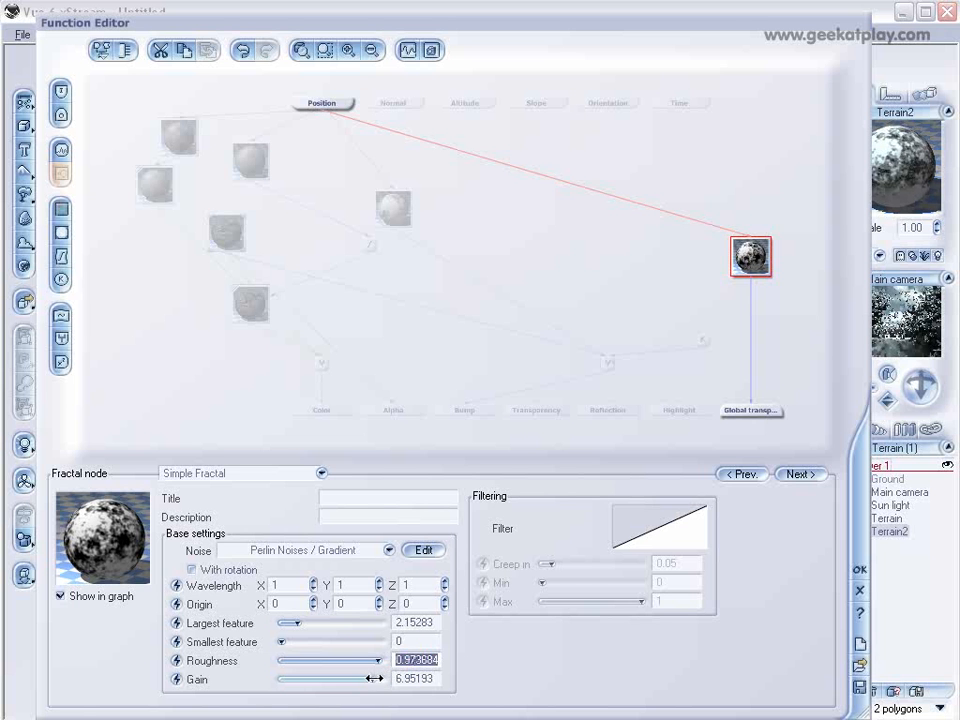
pyautogui.click(859, 568)
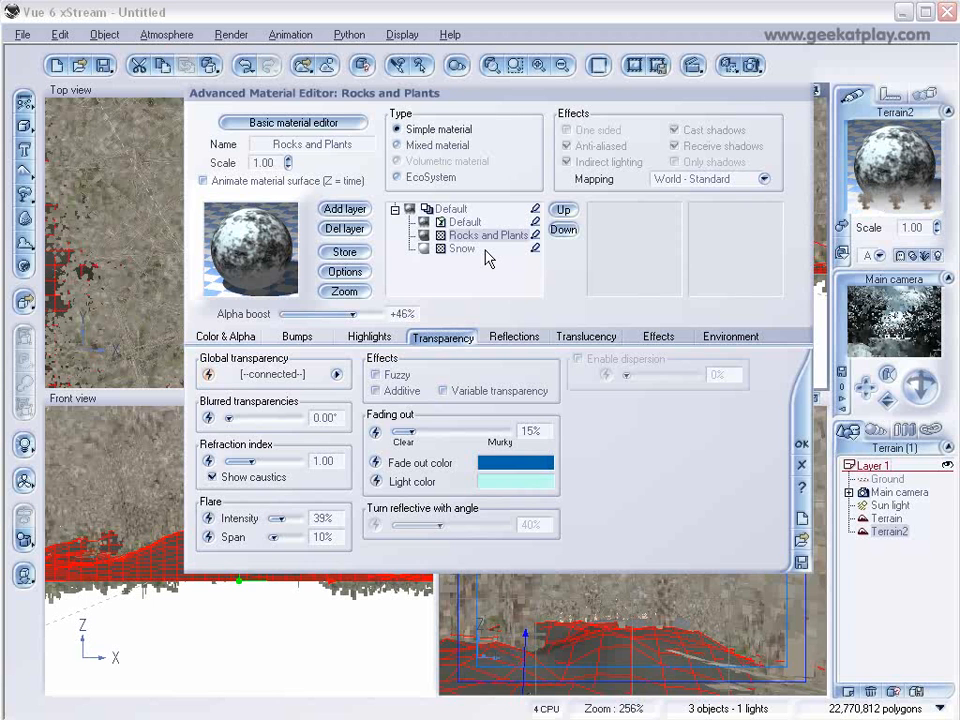
pyautogui.moveTo(352, 314)
pyautogui.mouseDown()
pyautogui.moveTo(370, 315)
pyautogui.moveTo(321, 312)
pyautogui.moveTo(344, 314)
pyautogui.mouseUp()
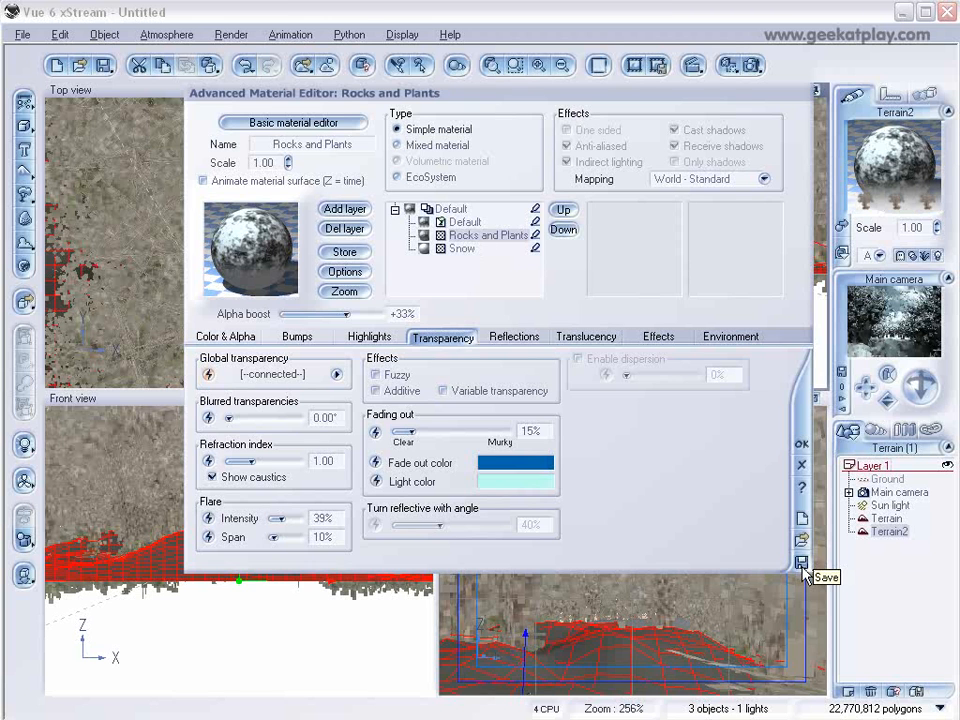
# Save Terrain2's whole material as terrain and close the material editor.
pyautogui.click(450, 209)
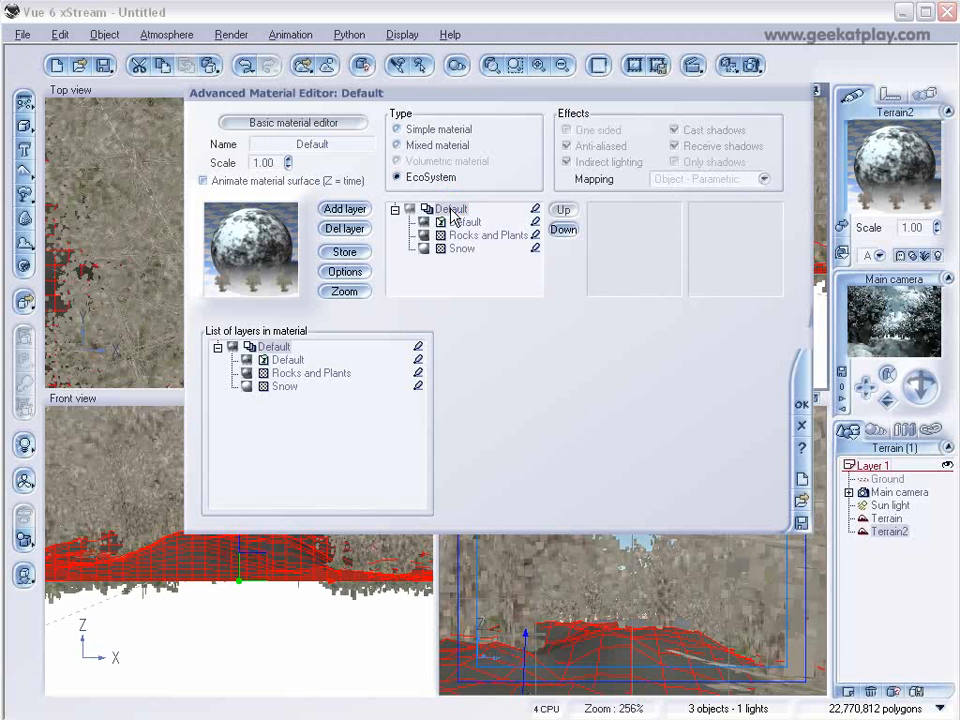
pyautogui.click(801, 523)
pyautogui.moveTo(262, 61); pyautogui.dragTo(422, 70)
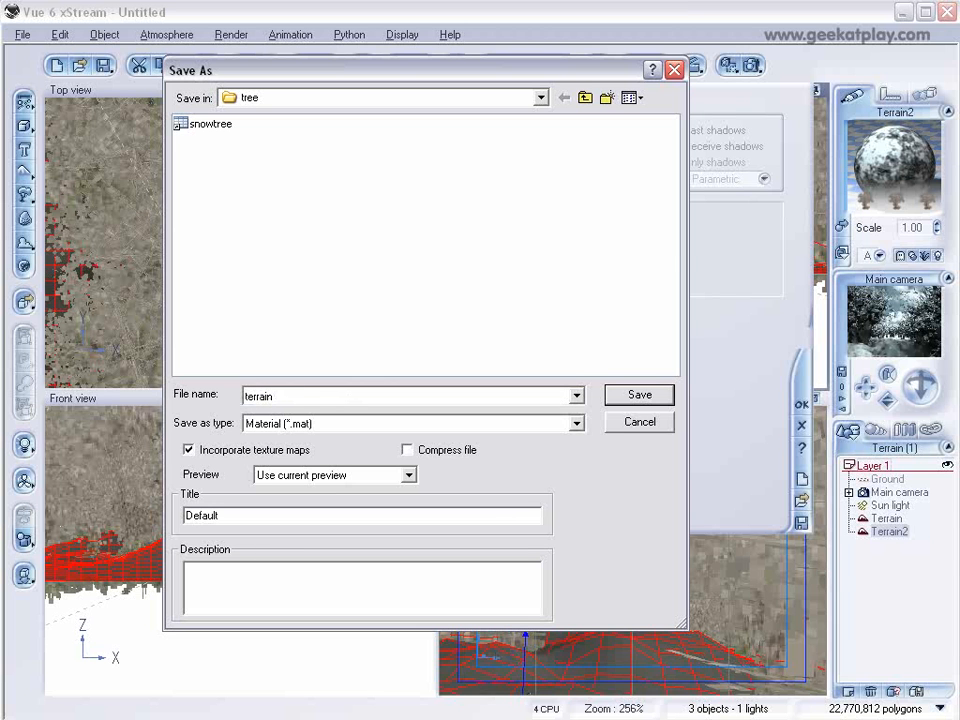
pyautogui.write('terrain')
pyautogui.click(636, 403)
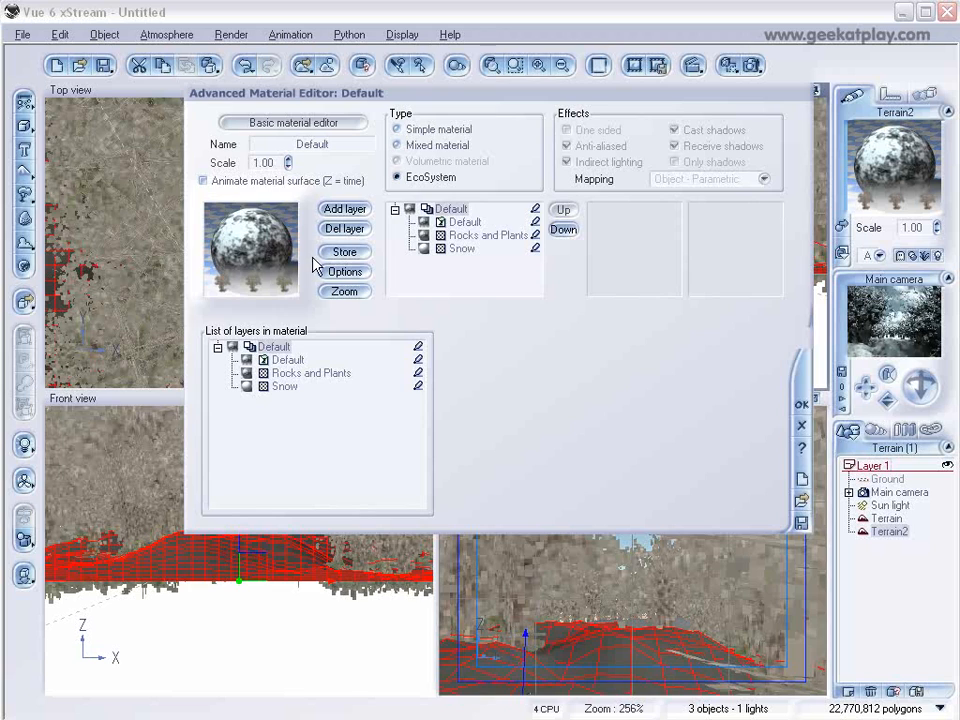
pyautogui.click(802, 405)
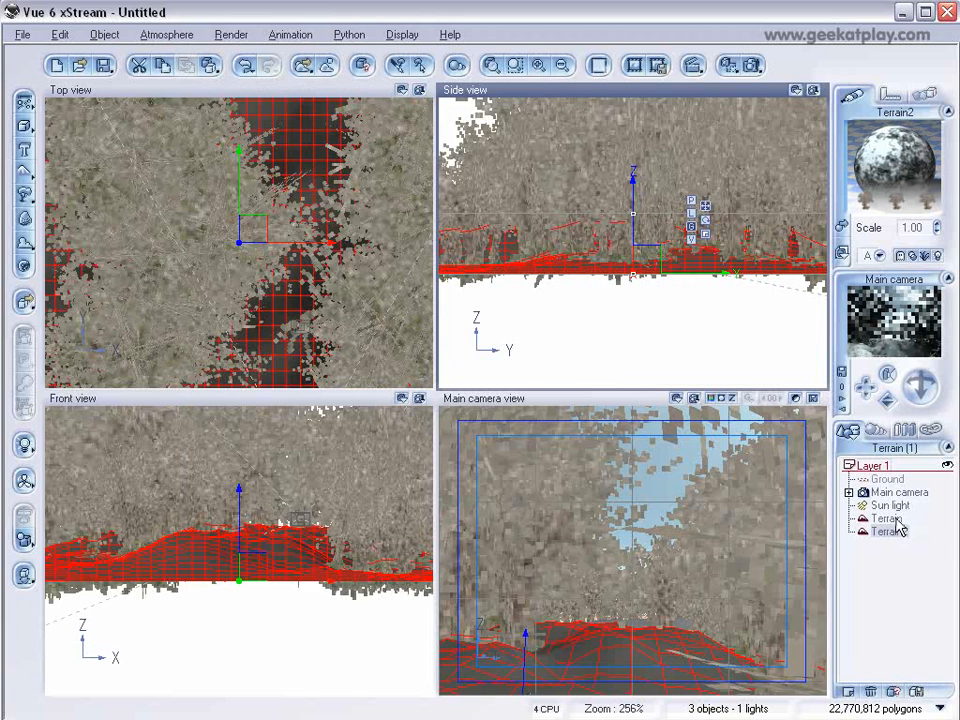
# Load the saved terrain material onto the Terrain object and let its EcoSystem populate automatically.
pyautogui.click(892, 519)
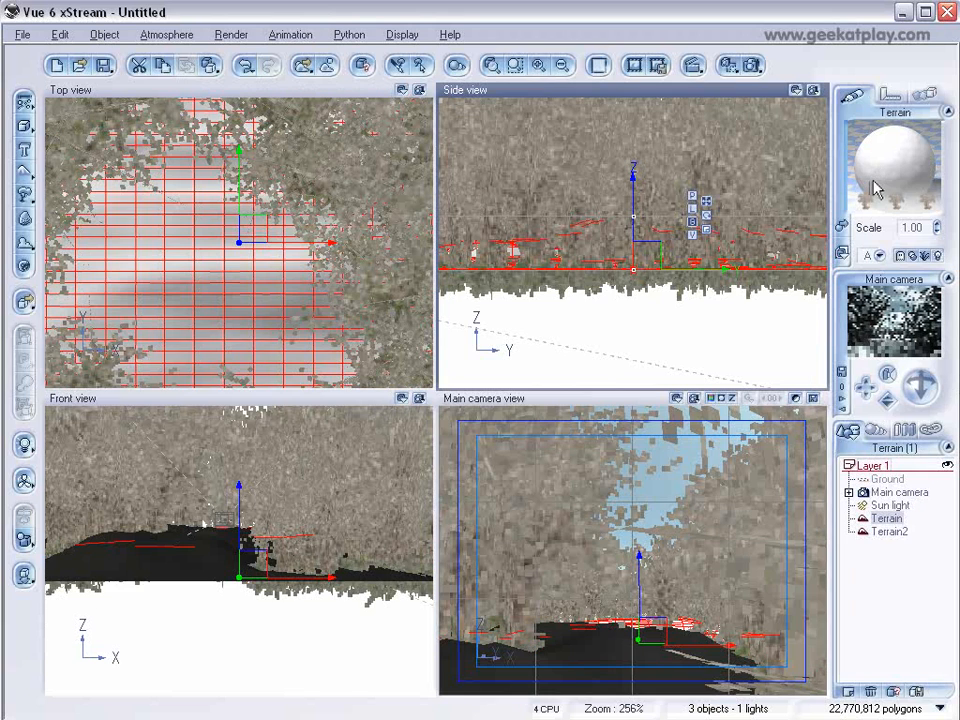
pyautogui.doubleClick(875, 188)
pyautogui.click(801, 580)
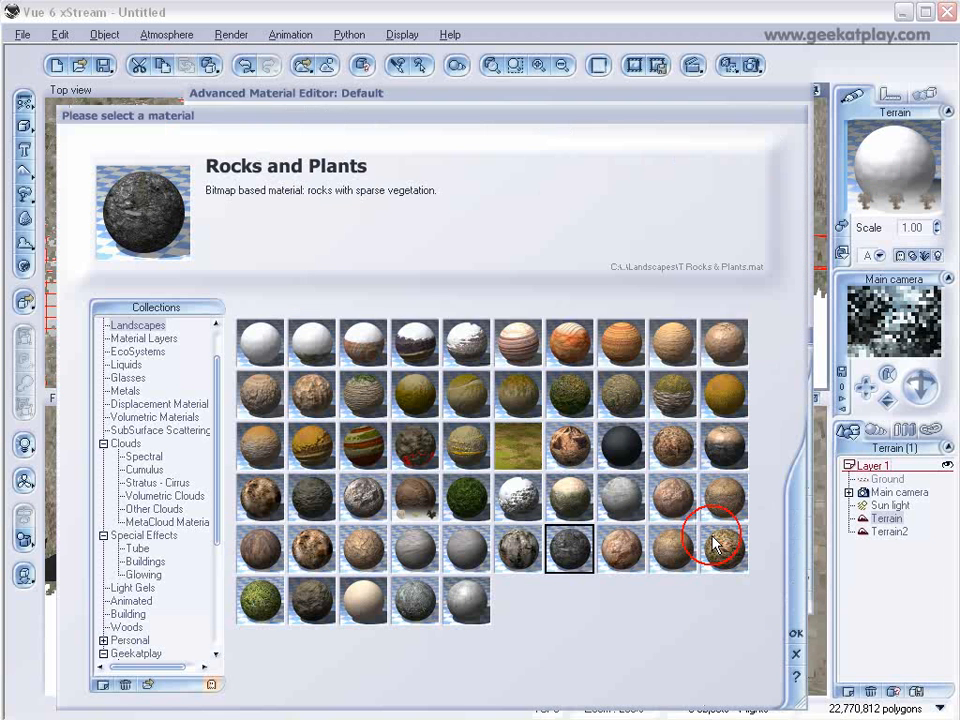
pyautogui.click(148, 684)
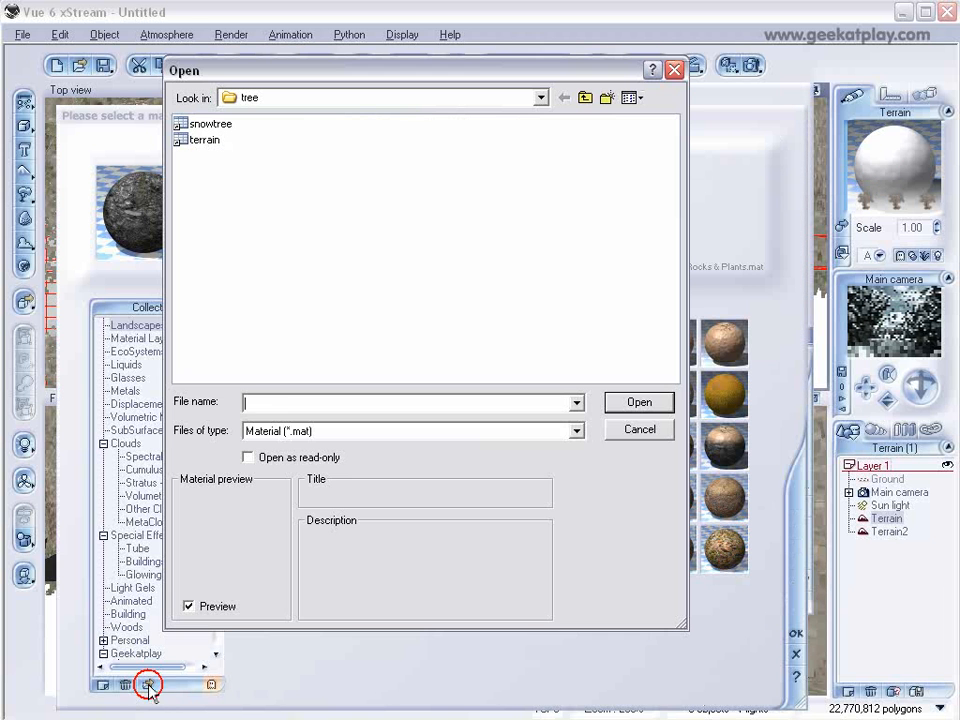
pyautogui.click(196, 145)
pyautogui.click(641, 402)
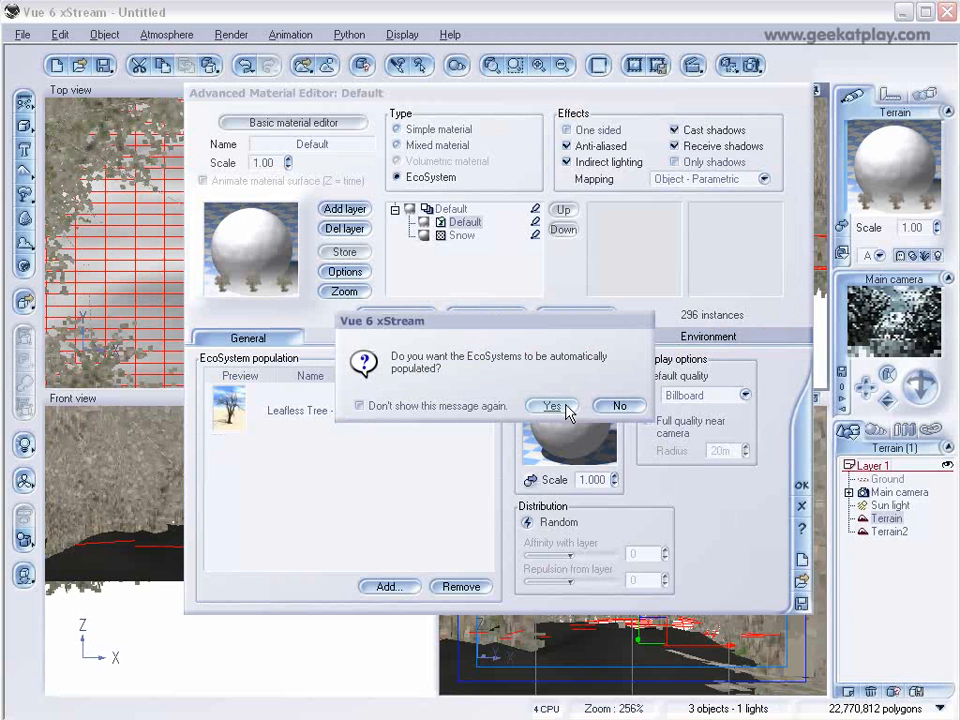
pyautogui.click(555, 406)
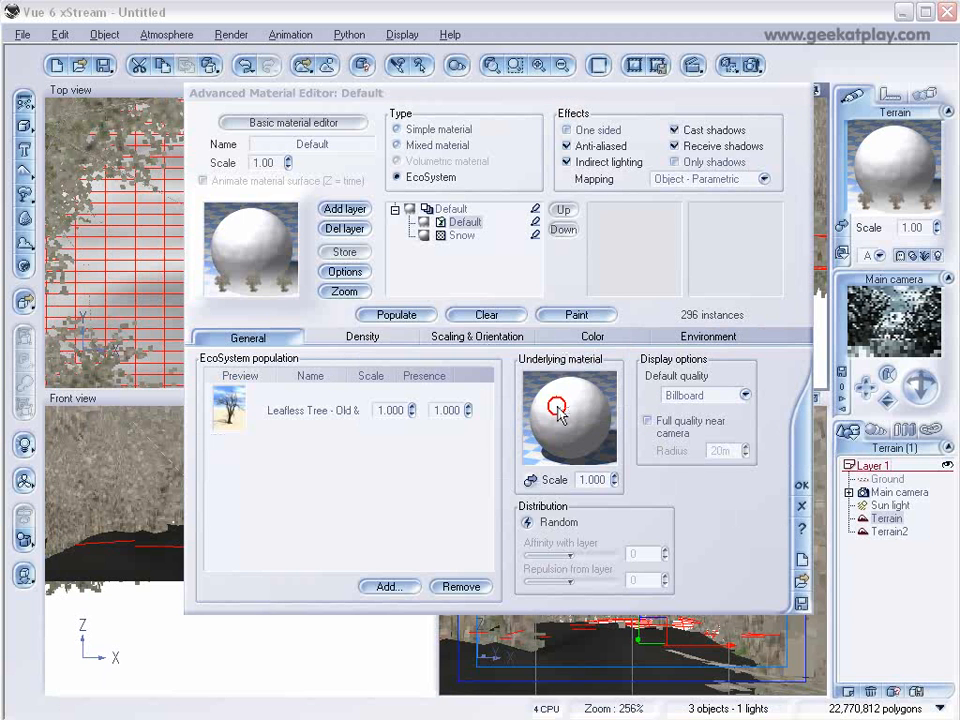
pyautogui.click(801, 484)
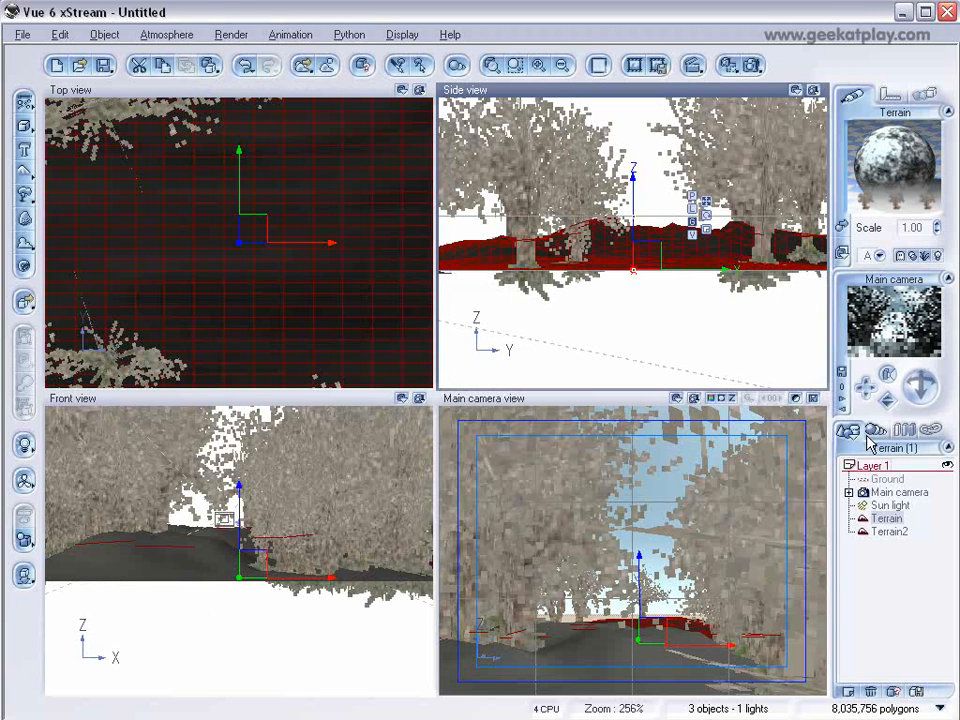
# Browse the scene's materials list in the world browser.
pyautogui.click(948, 606)
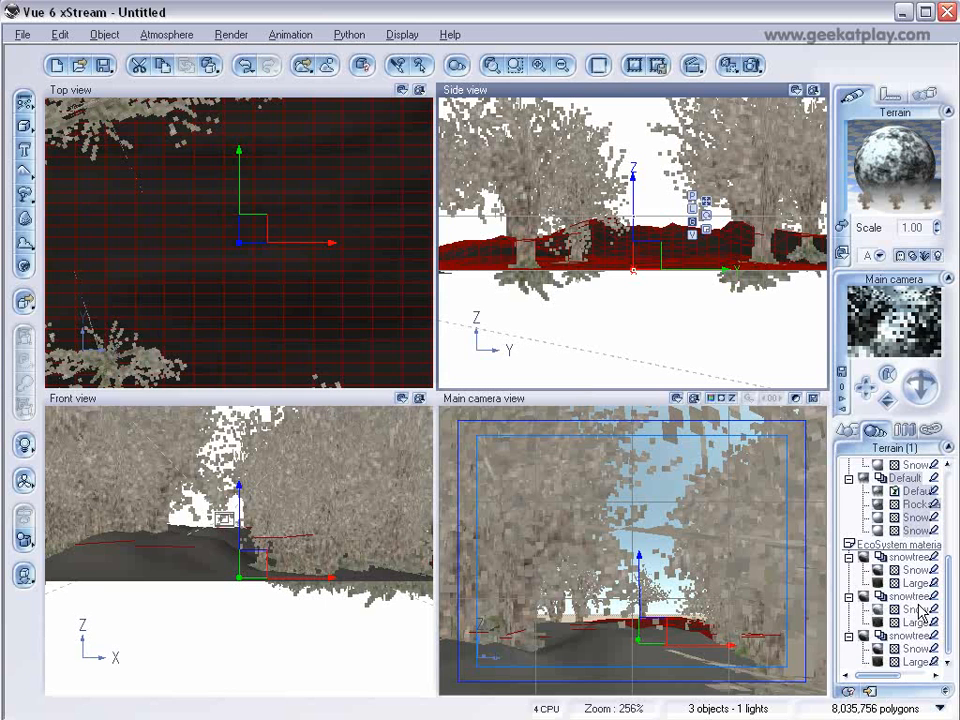
pyautogui.scroll(4, 932, 568)
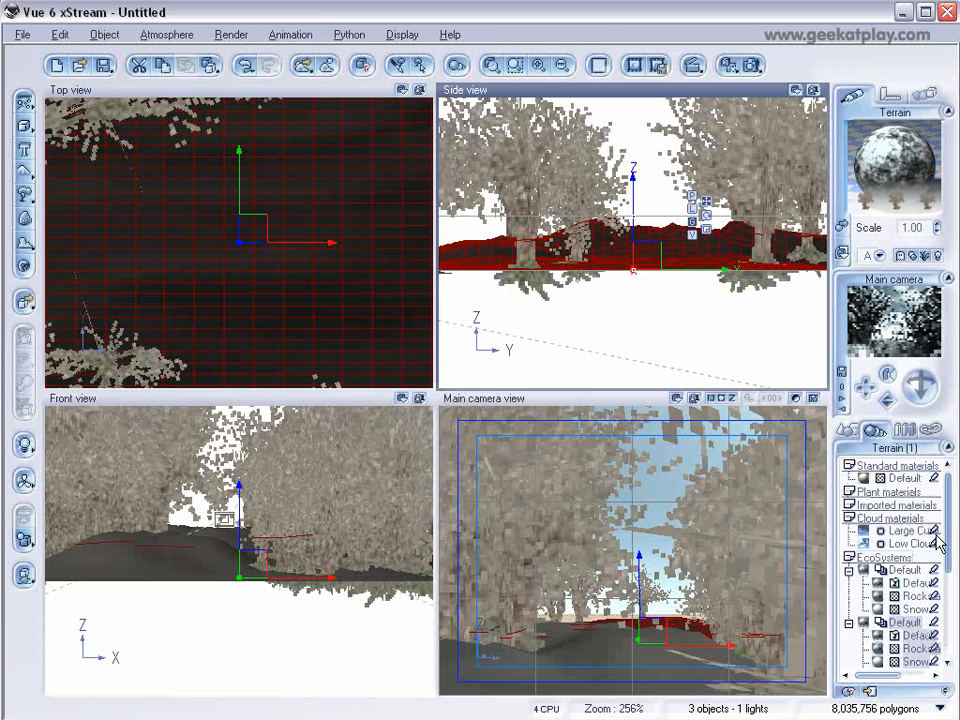
pyautogui.click(850, 432)
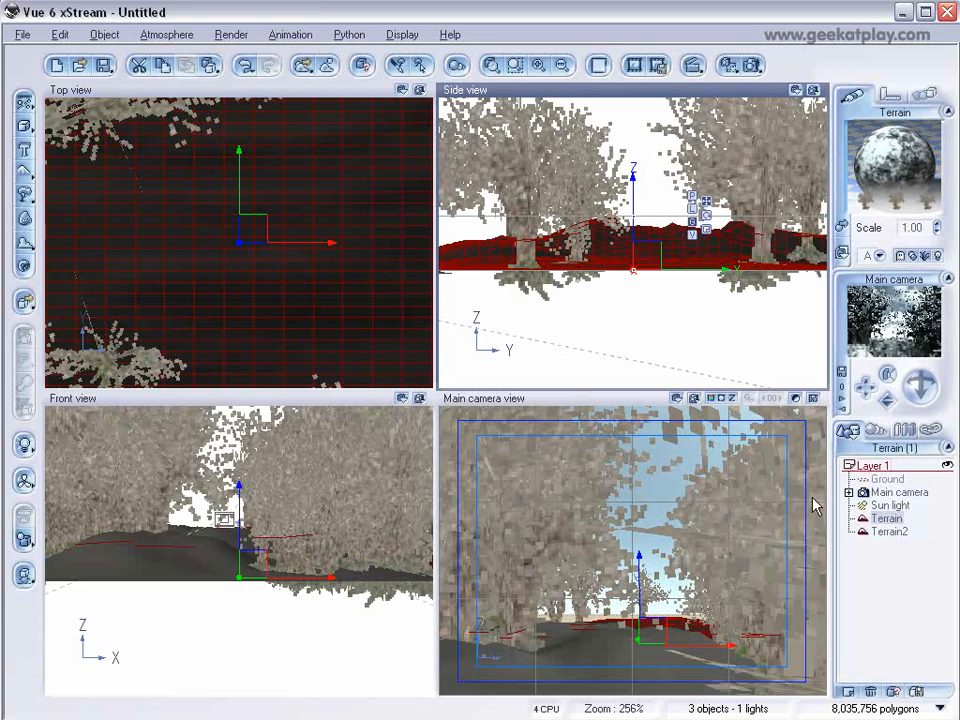
# Paint extra leafless trees with the EcoSystem Painter brush over the Terrain's central area in the top view.
pyautogui.scroll(-5, 237, 208)
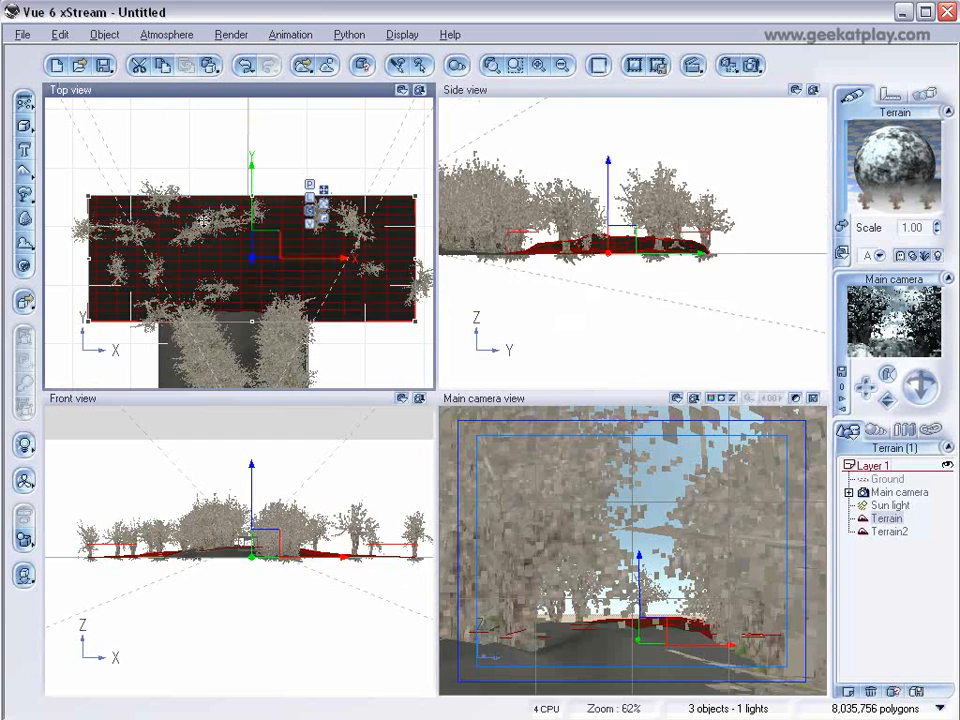
pyautogui.moveTo(237, 208); pyautogui.dragTo(257, 173, button='right')
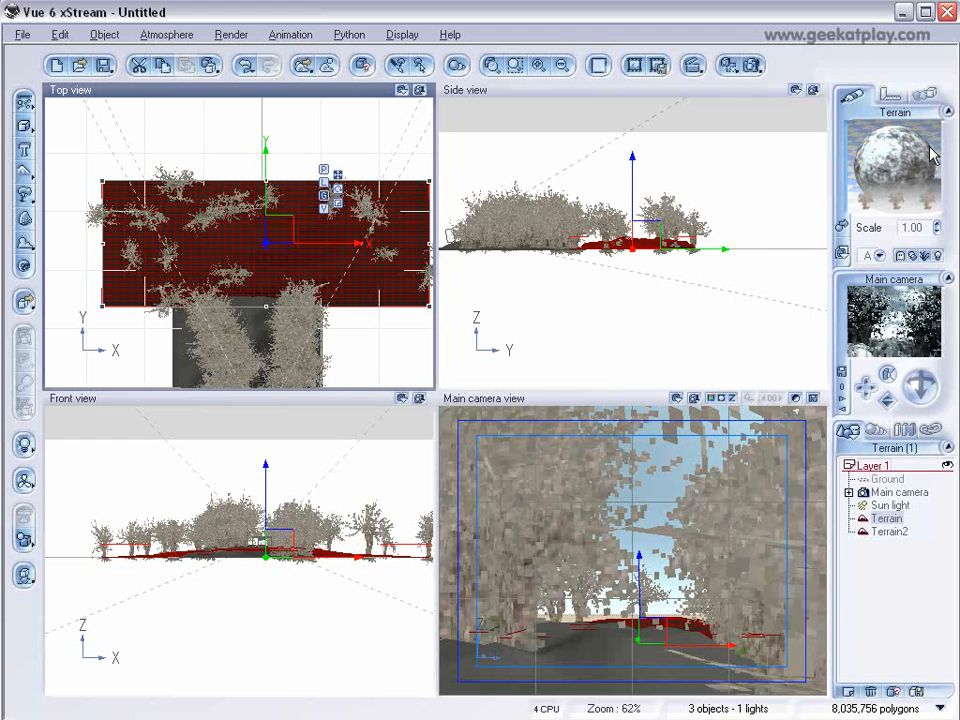
pyautogui.doubleClick(870, 168)
pyautogui.moveTo(561, 90)
pyautogui.mouseDown()
pyautogui.moveTo(754, 86)
pyautogui.moveTo(786, 75)
pyautogui.mouseUp()
pyautogui.click(808, 300)
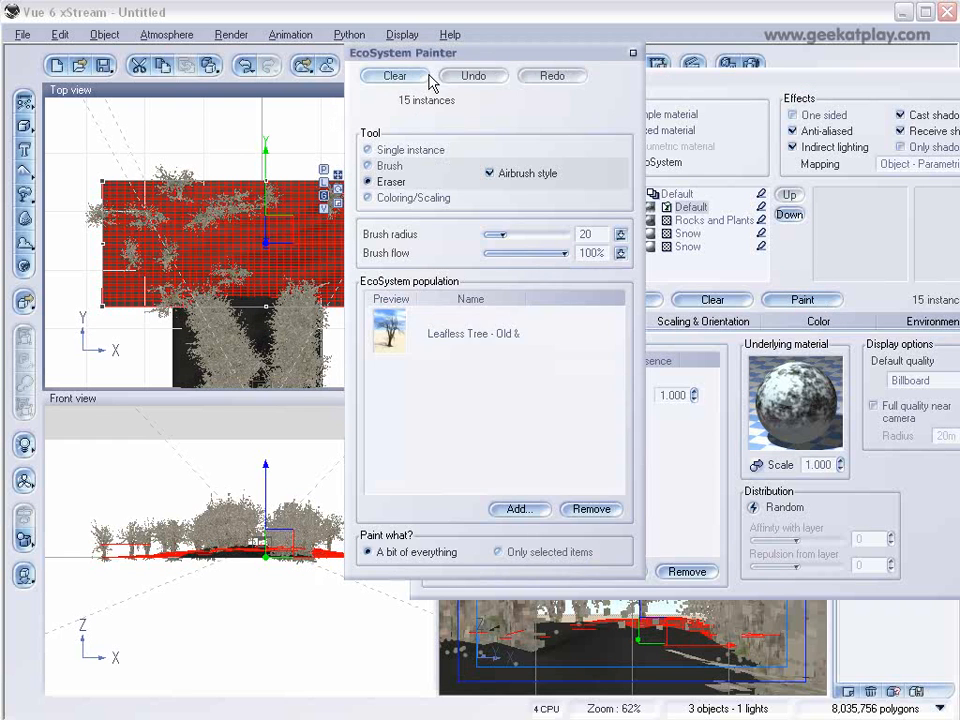
pyautogui.moveTo(440, 60); pyautogui.dragTo(510, 60)
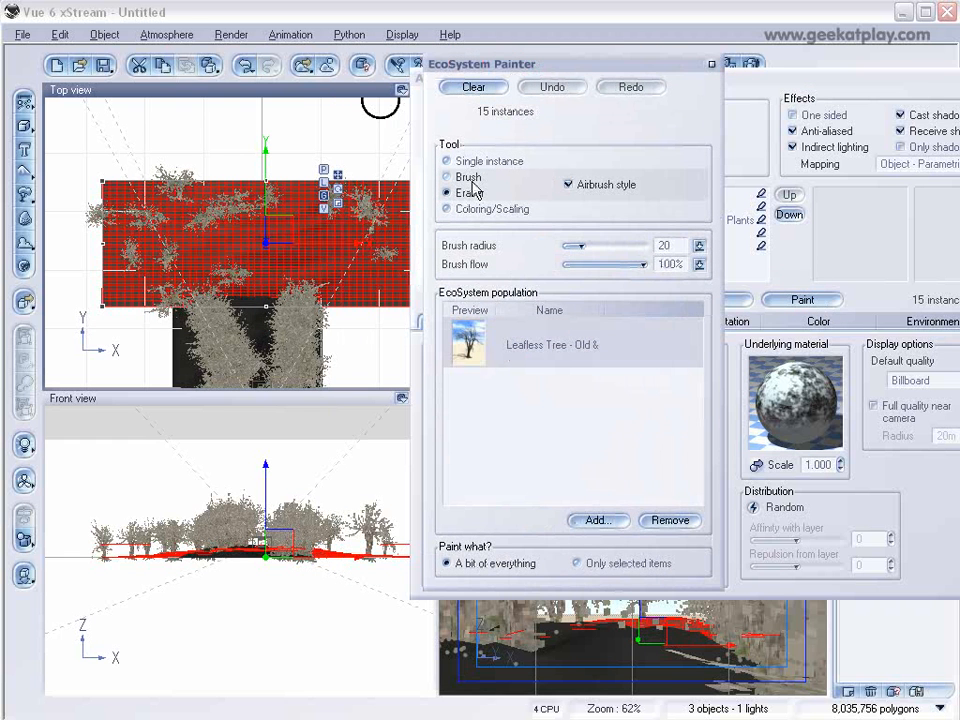
pyautogui.click(466, 178)
pyautogui.moveTo(317, 223)
pyautogui.mouseDown()
pyautogui.moveTo(274, 159)
pyautogui.moveTo(199, 264)
pyautogui.moveTo(214, 154)
pyautogui.moveTo(266, 203)
pyautogui.moveTo(270, 195)
pyautogui.moveTo(167, 197)
pyautogui.moveTo(294, 238)
pyautogui.moveTo(300, 279)
pyautogui.moveTo(372, 312)
pyautogui.mouseUp()
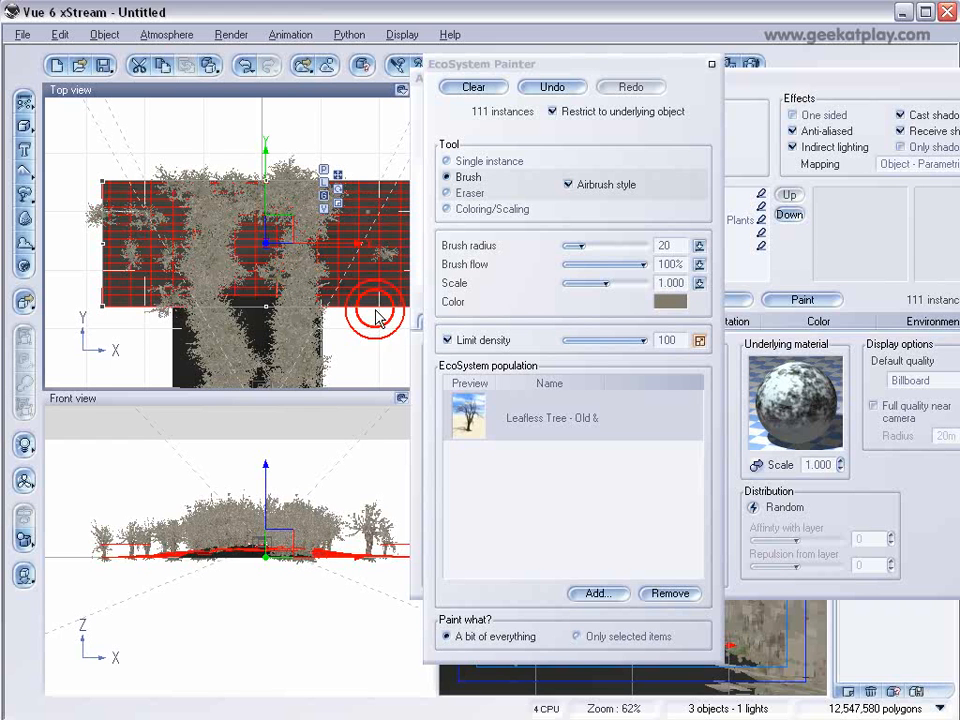
pyautogui.click(710, 67)
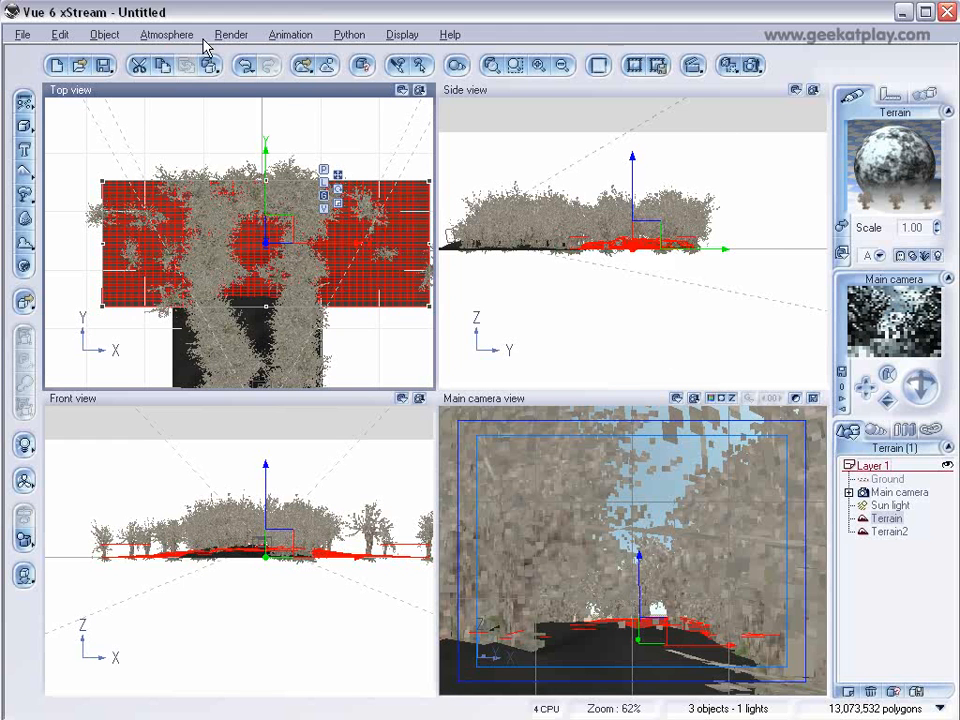
# Raise the atmosphere's fog ground density to 85% and haze ground density to 81%.
pyautogui.click(166, 34)
pyautogui.click(165, 117)
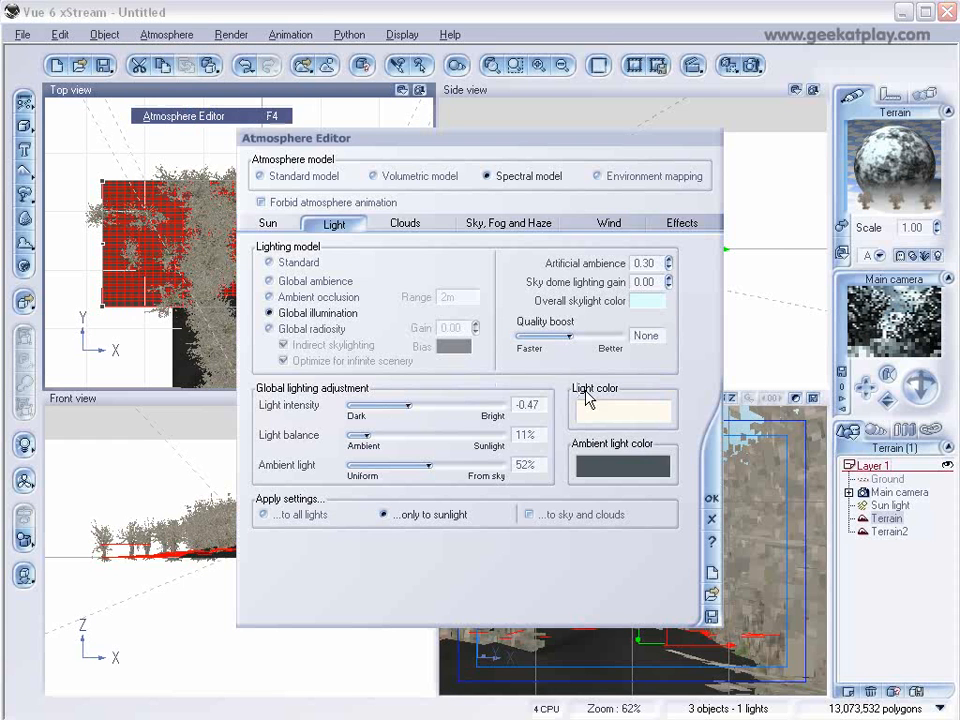
pyautogui.click(540, 224)
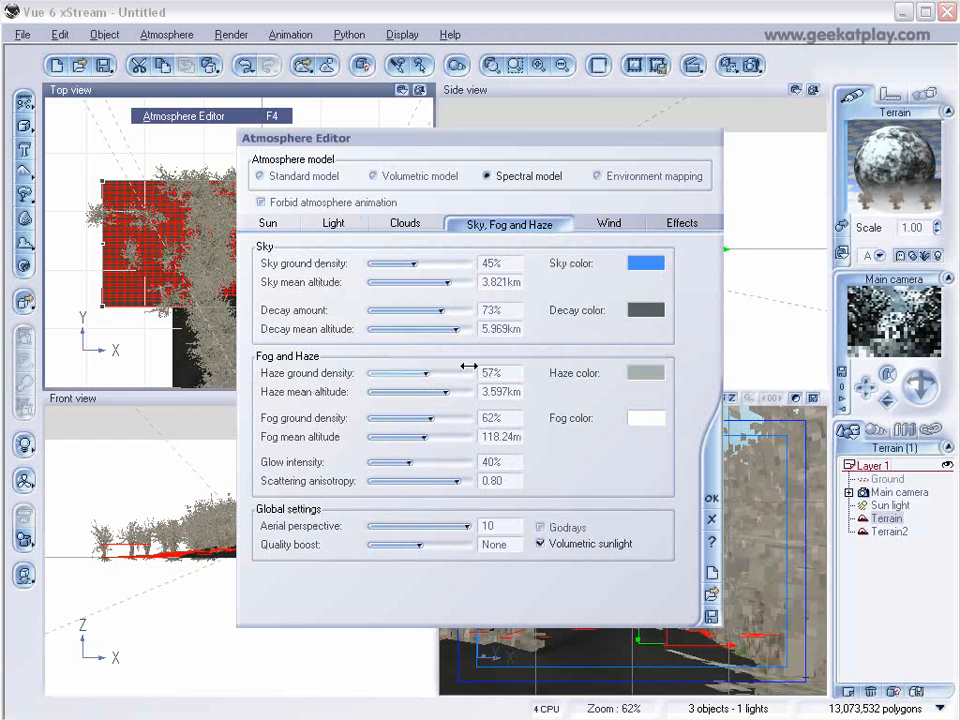
pyautogui.moveTo(431, 418)
pyautogui.mouseDown()
pyautogui.moveTo(444, 419)
pyautogui.moveTo(430, 436)
pyautogui.moveTo(450, 418)
pyautogui.mouseUp()
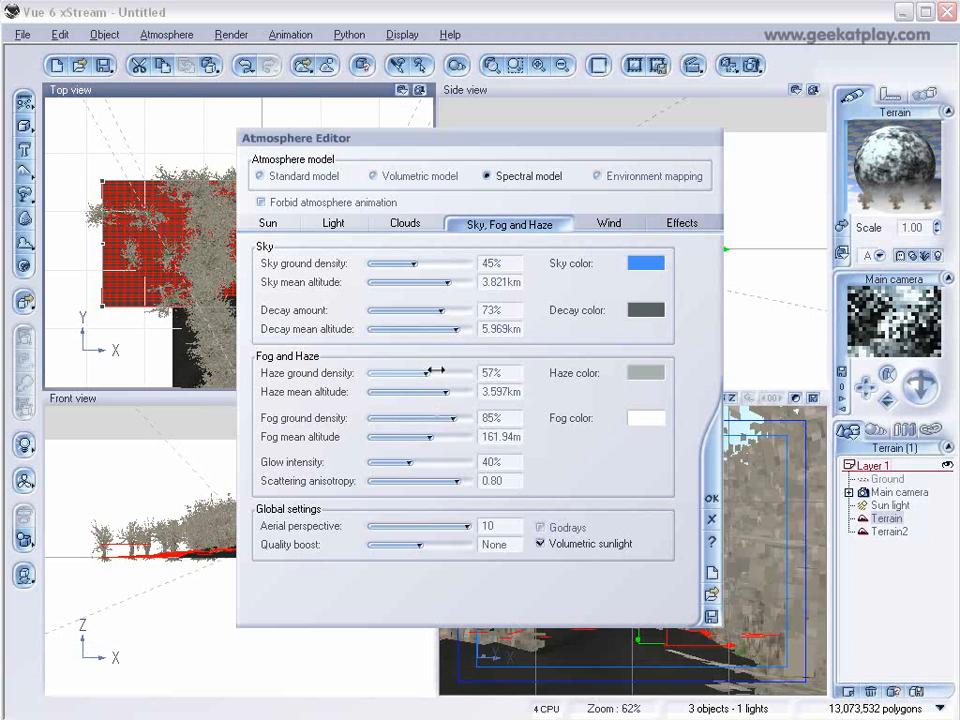
pyautogui.moveTo(425, 373); pyautogui.dragTo(449, 373)
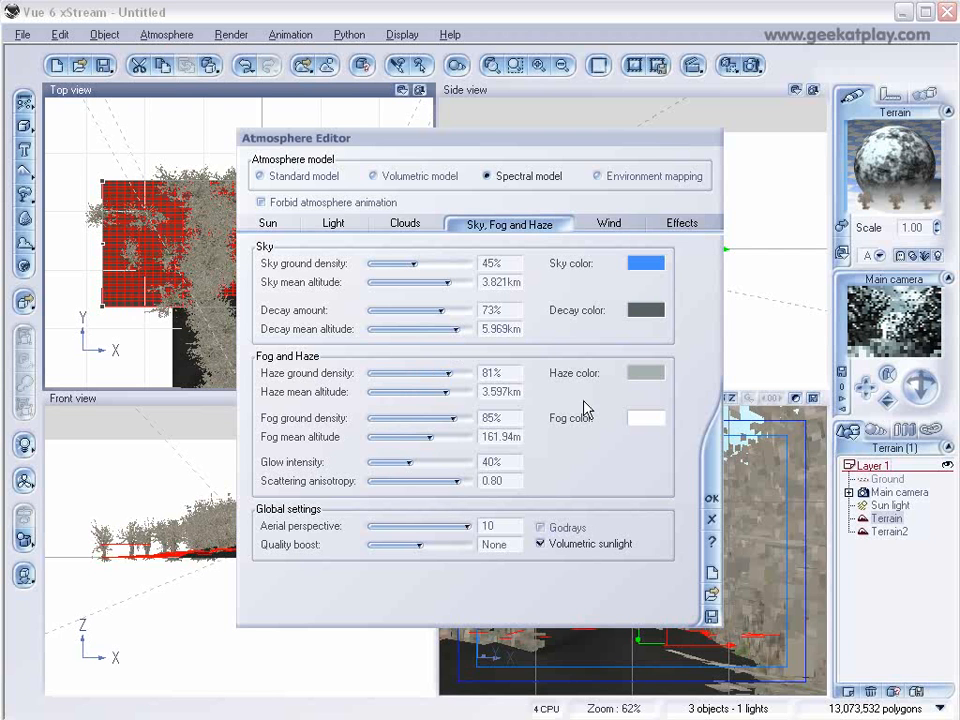
pyautogui.click(715, 507)
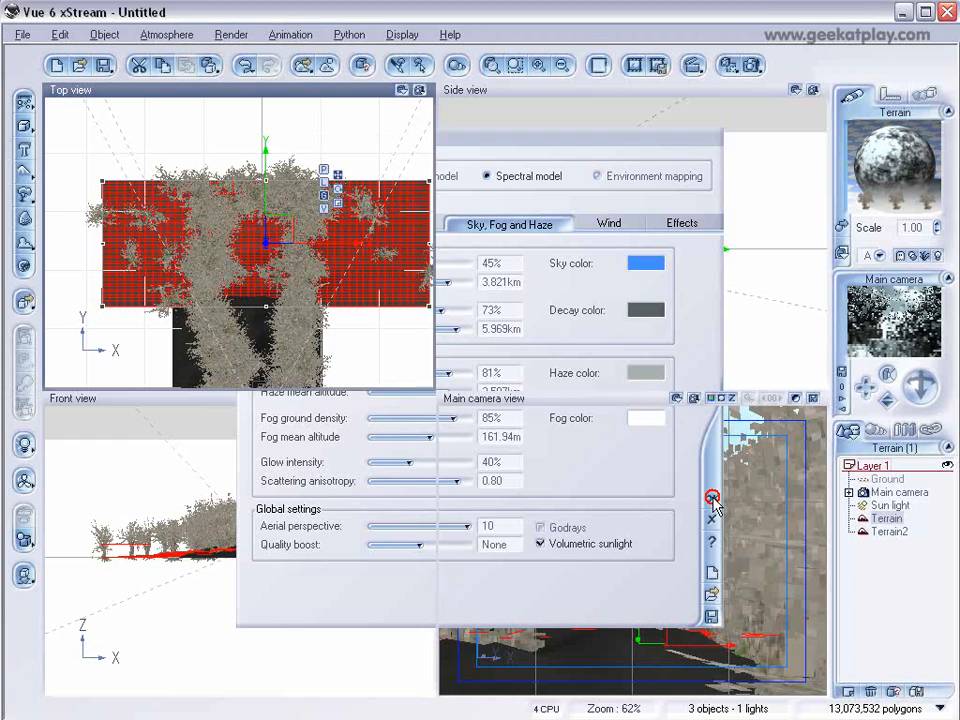
# Set the render preset to Final and render the scene from the main camera.
pyautogui.click(754, 62)
pyautogui.click(106, 179)
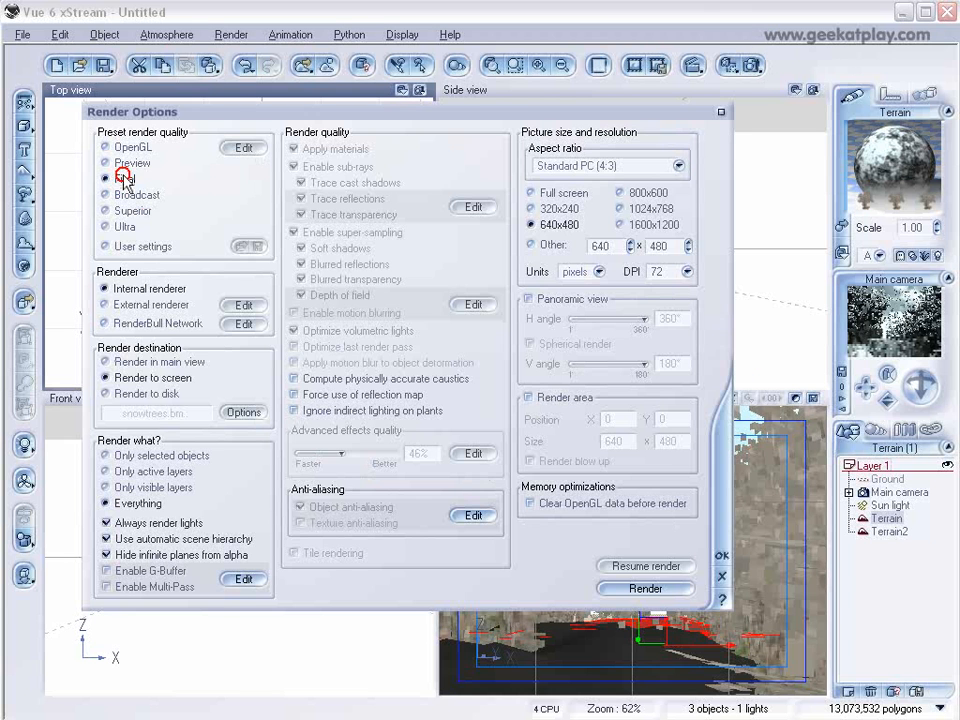
pyautogui.click(721, 555)
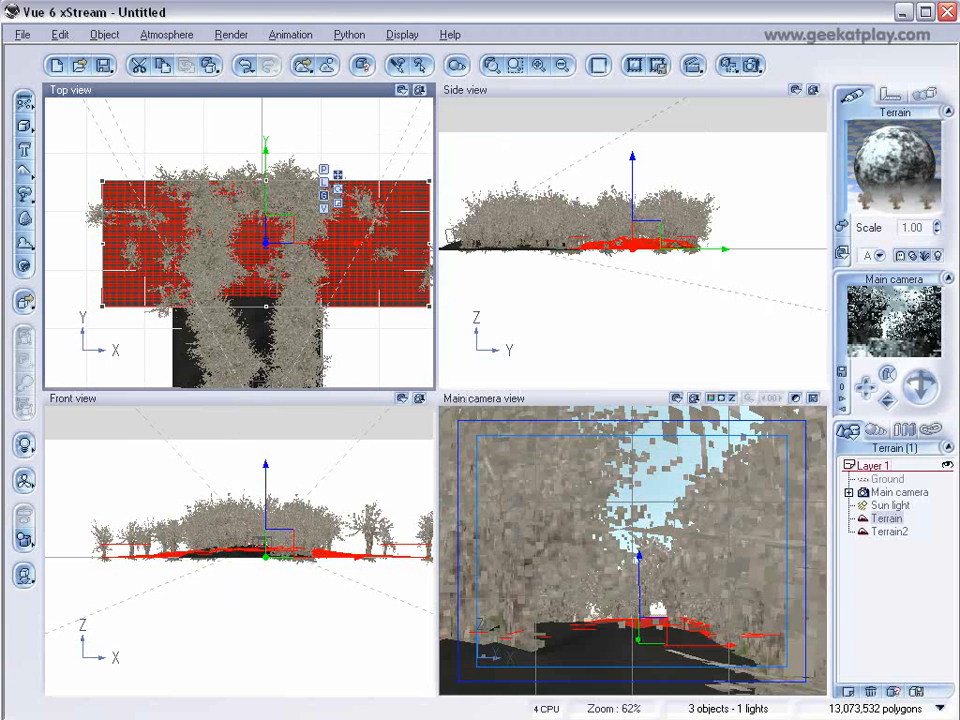
pyautogui.click(754, 62)
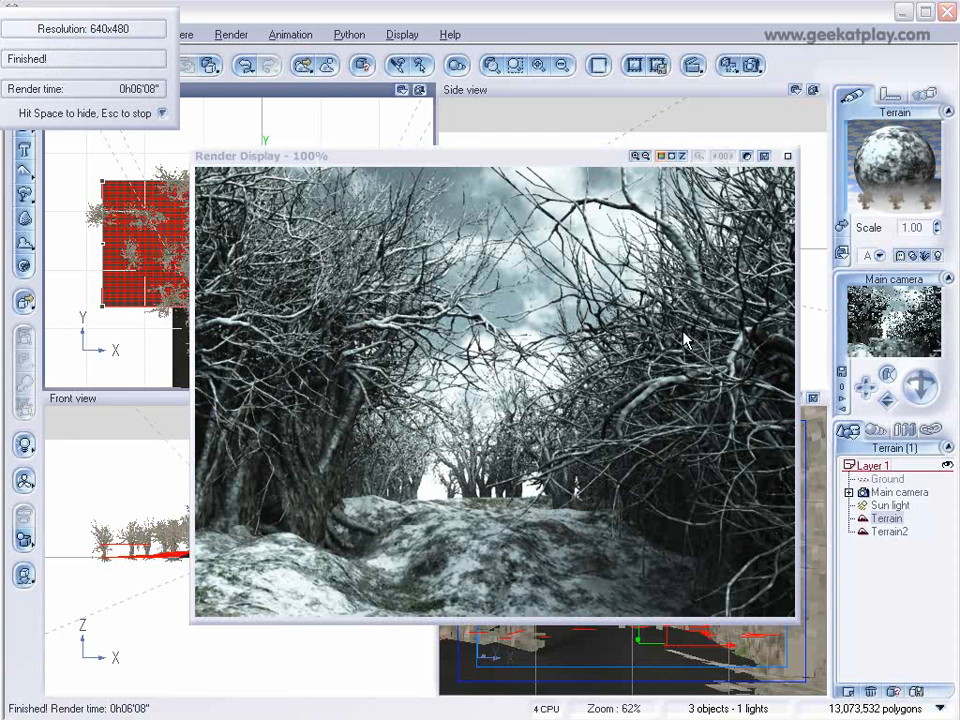